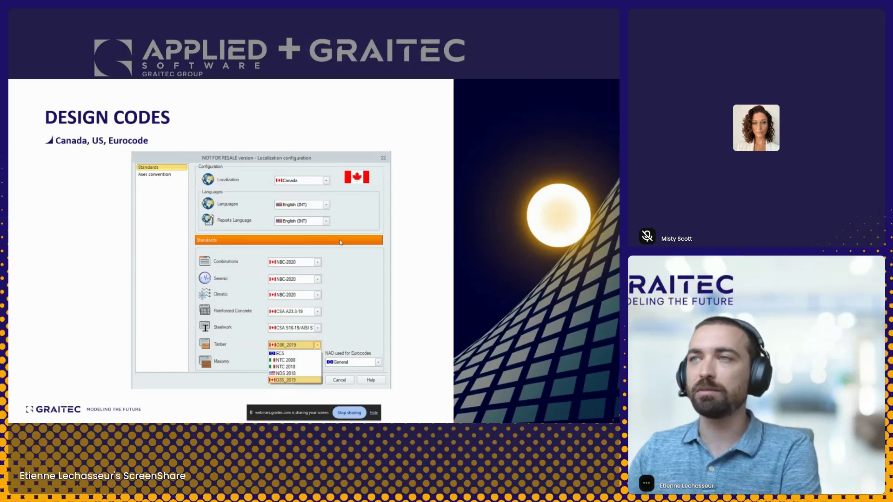
key(Right)
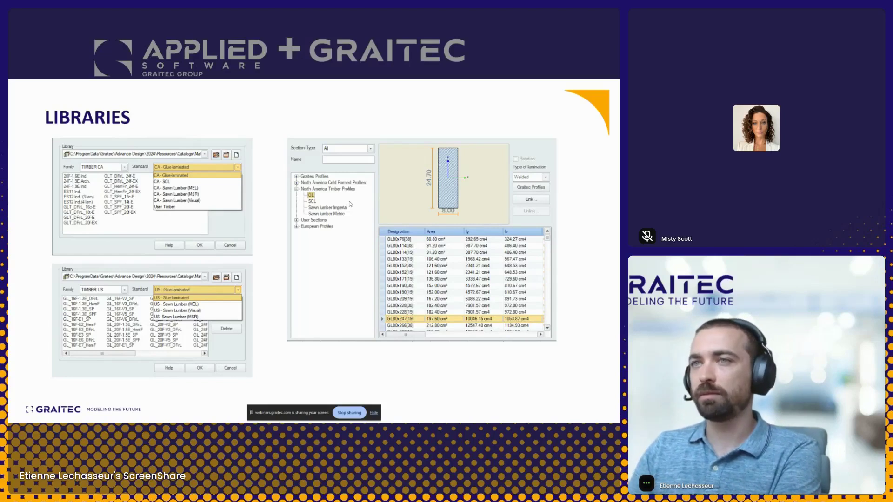
key(Right)
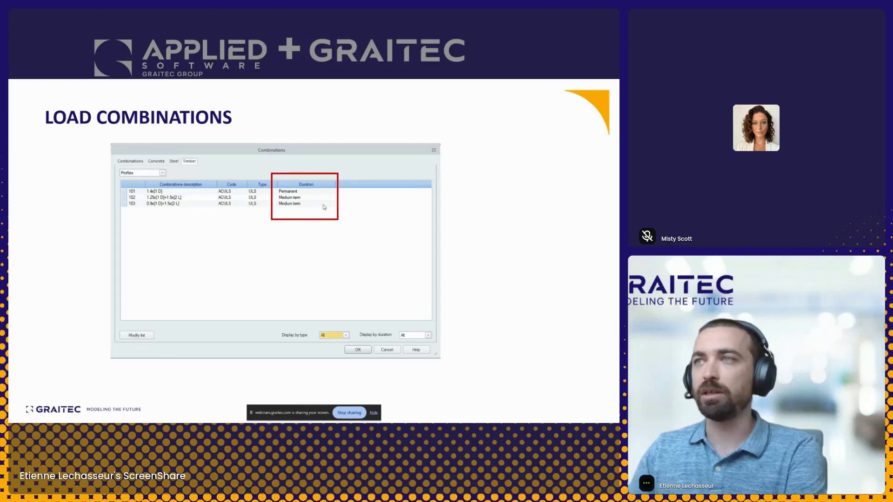
key(Right)
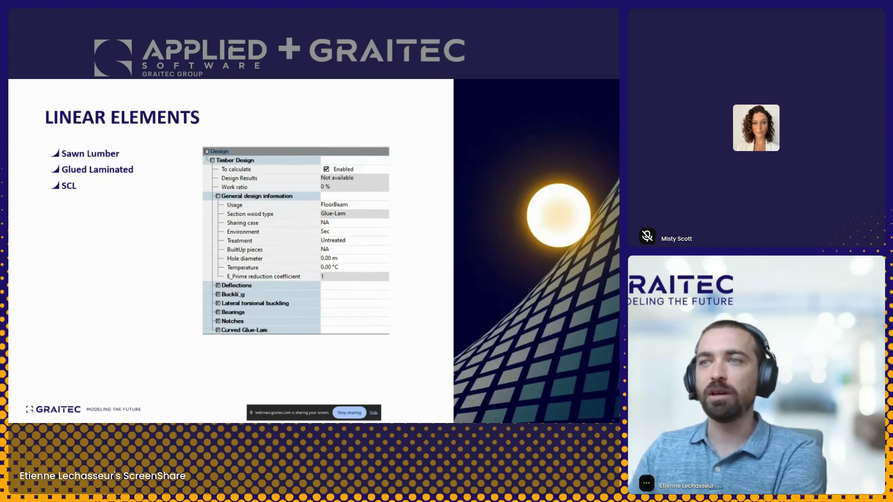
click(167, 316)
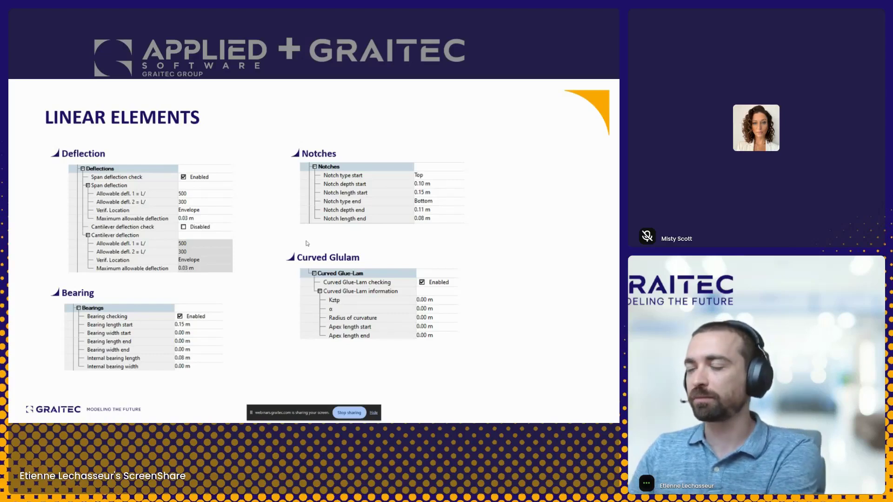
click(309, 260)
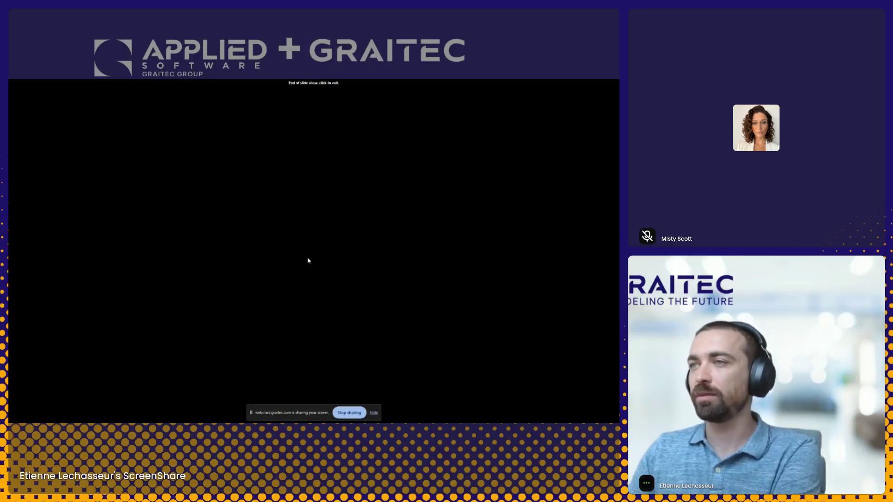
click(307, 257)
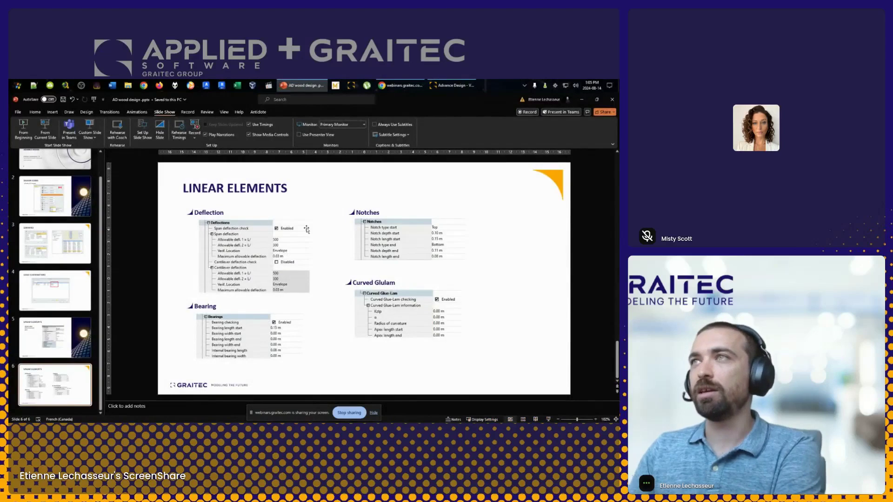
Switch to Advance Design and review the available interface languages and timber design standards in the localization configuration
click(452, 85)
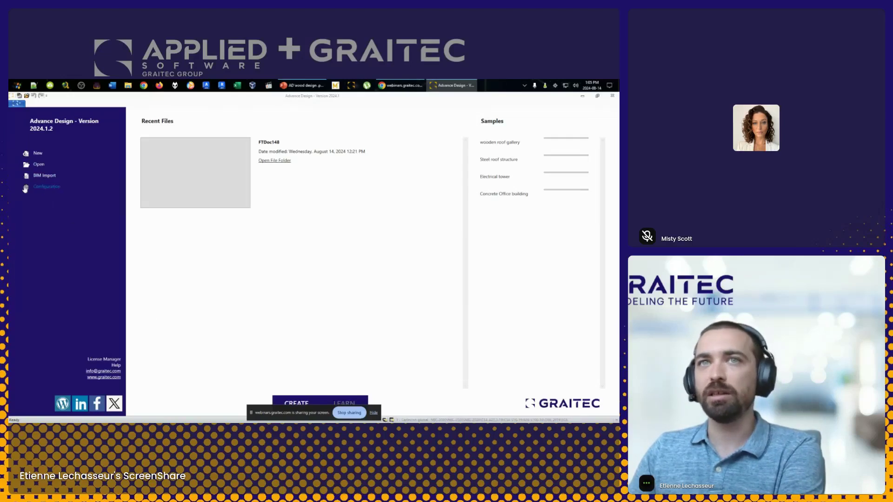
click(51, 188)
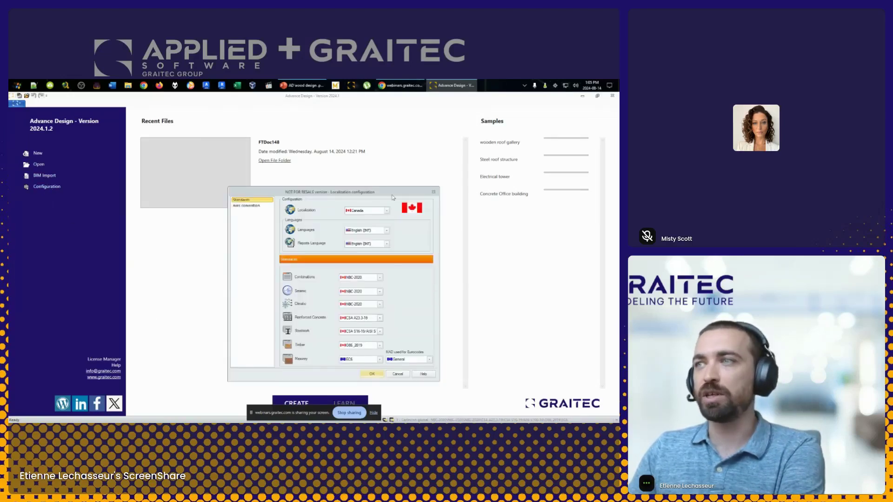
drag(347, 186, 321, 164)
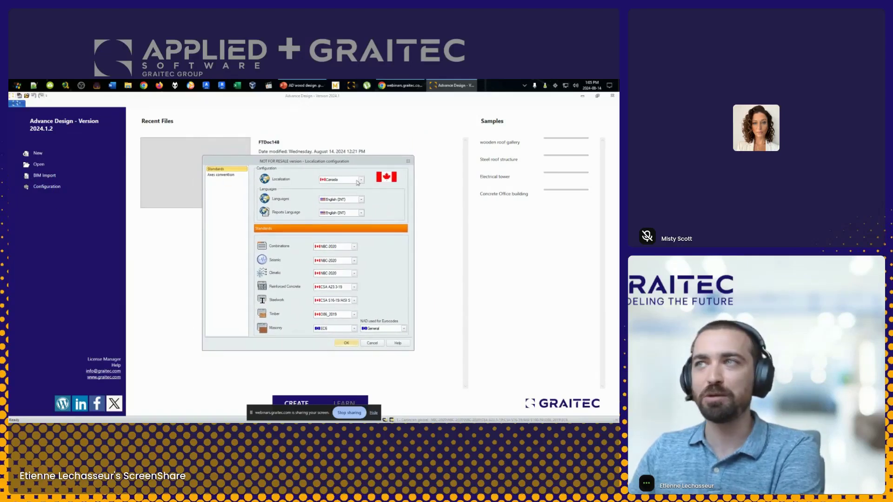
click(362, 199)
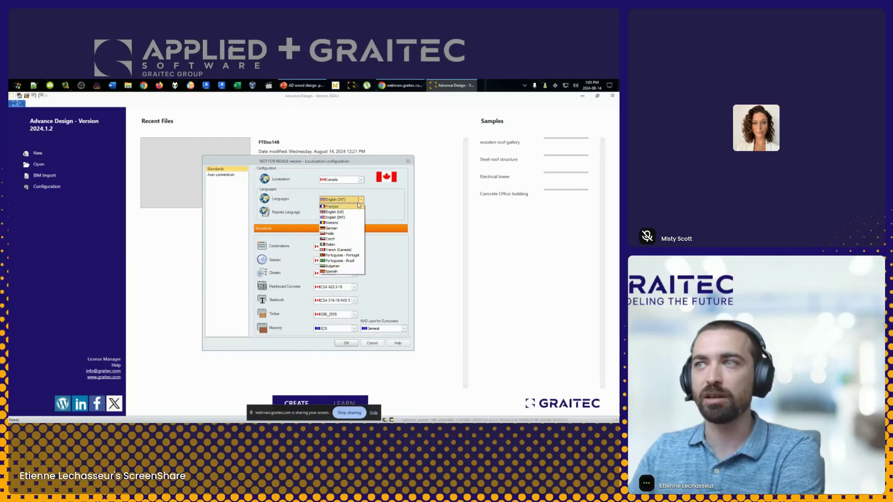
click(390, 201)
click(354, 315)
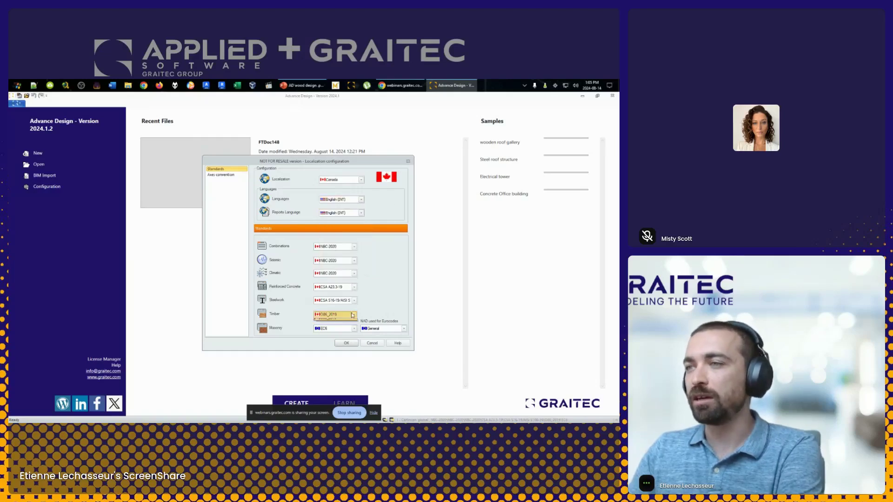
click(358, 317)
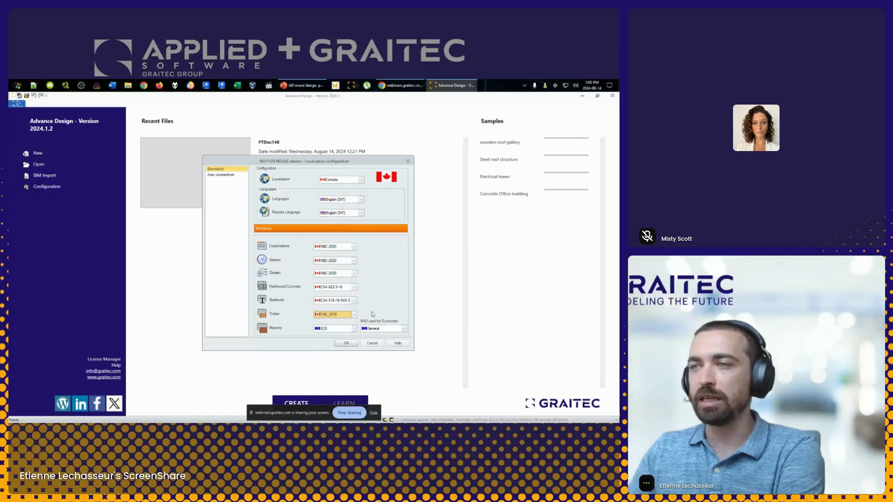
click(351, 345)
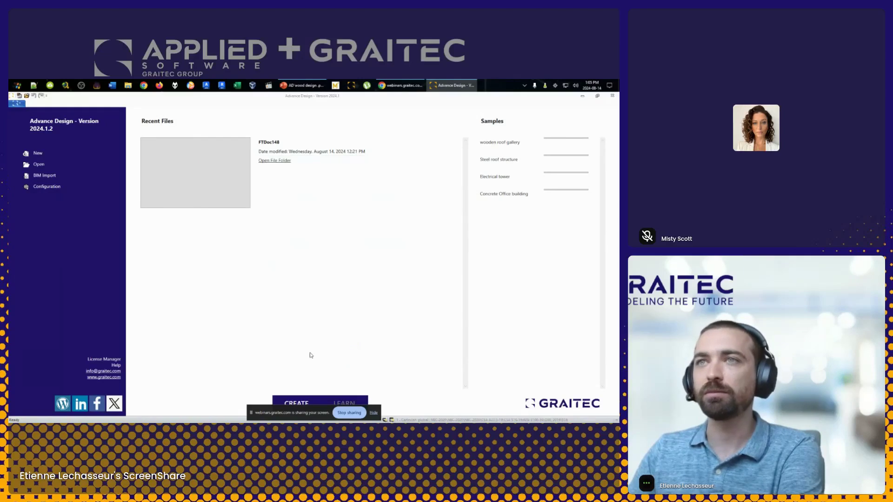
click(37, 156)
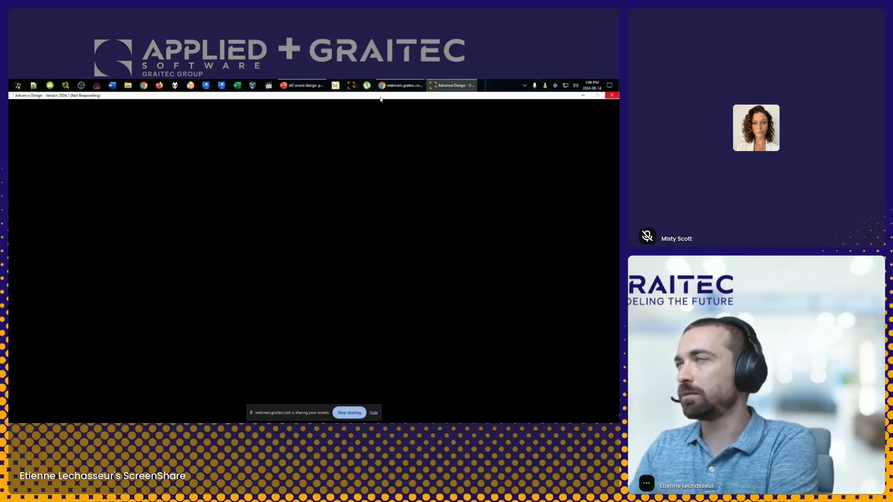
click(455, 85)
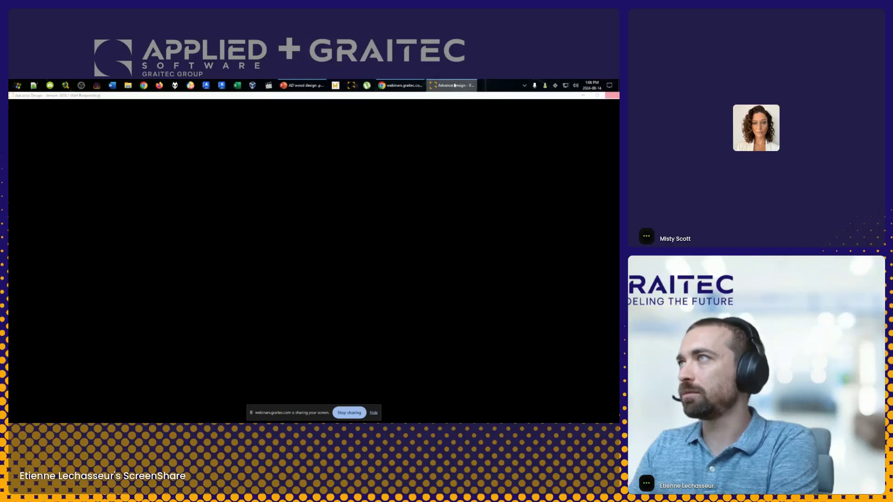
click(459, 100)
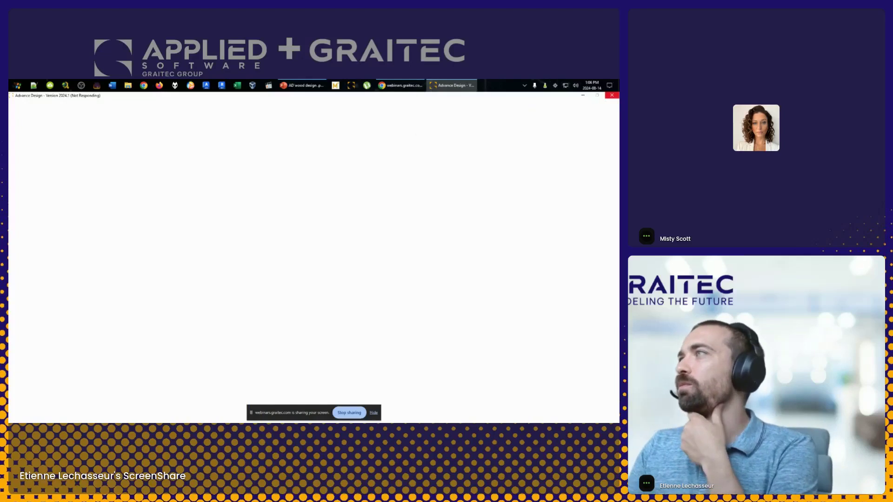
click(612, 97)
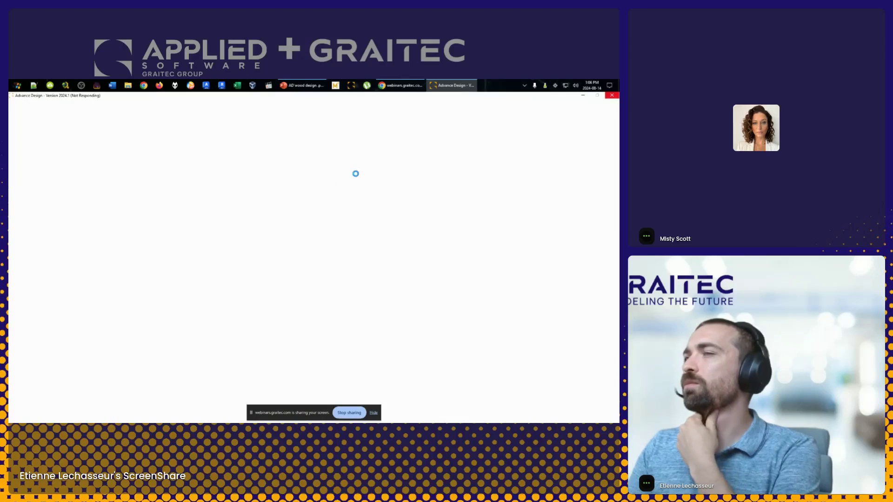
click(307, 265)
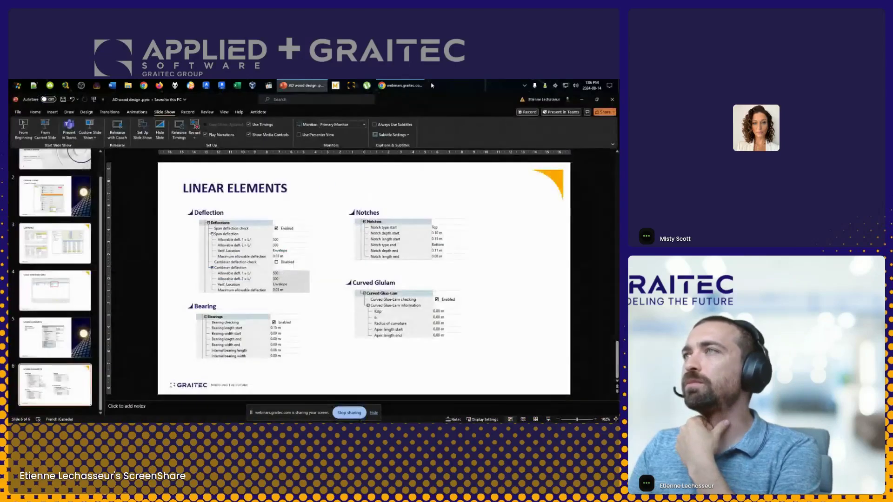
Restart Advance Design and create a new, empty model
click(351, 86)
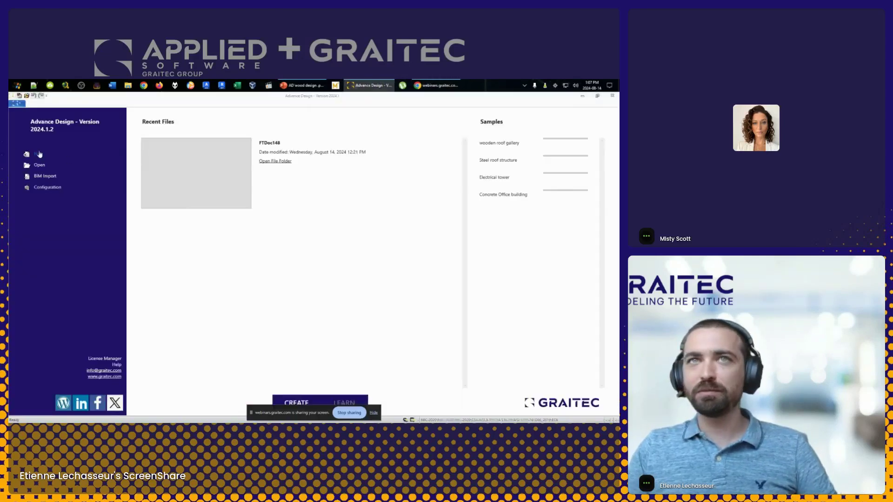
click(40, 154)
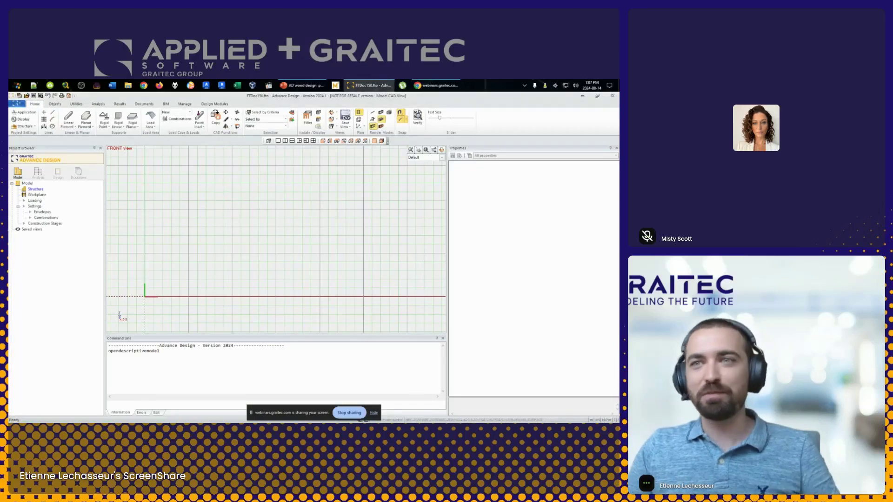
scroll(299, 214, down, 3)
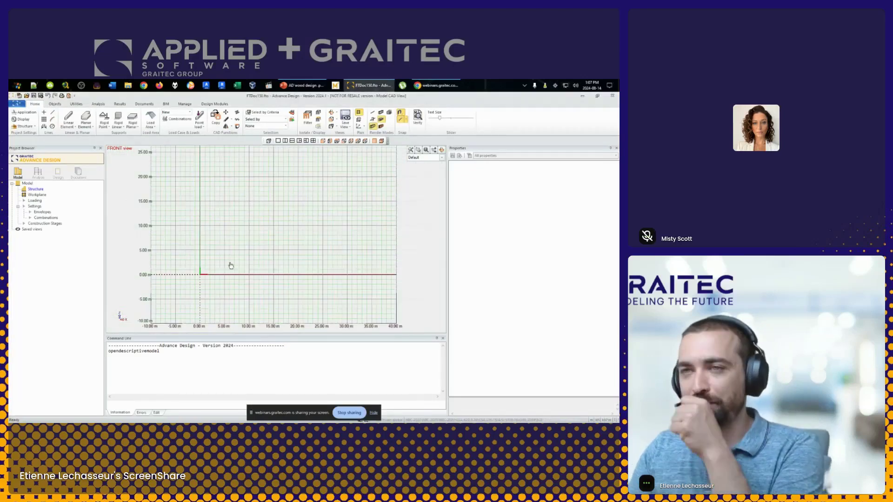
scroll(295, 215, down, 2)
middle_drag(285, 207, 249, 226)
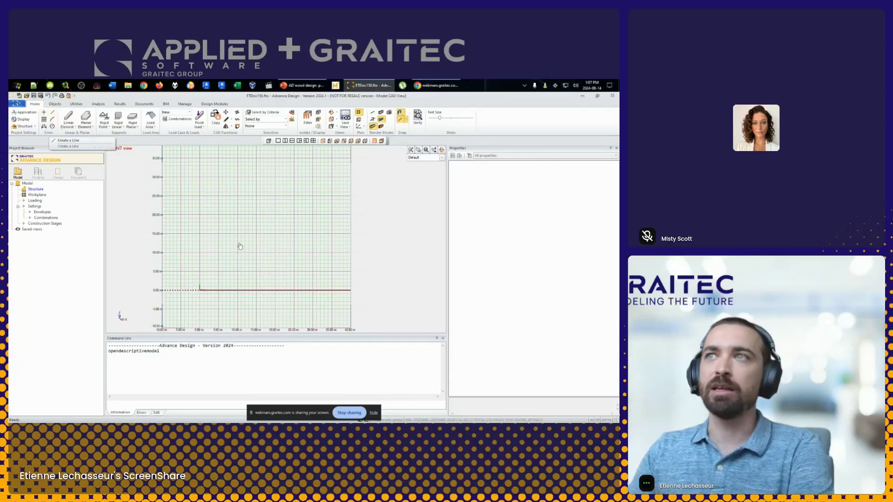
Examine the workplane's type, grid spacing and division properties
click(41, 196)
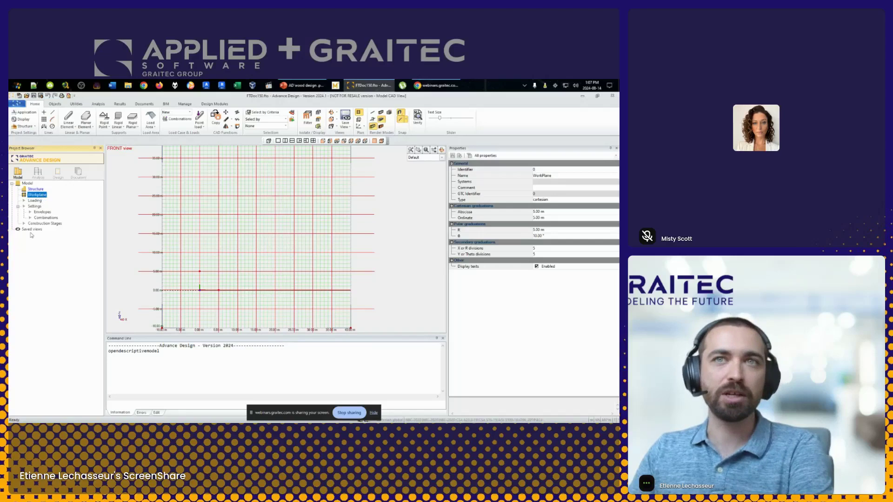
click(35, 200)
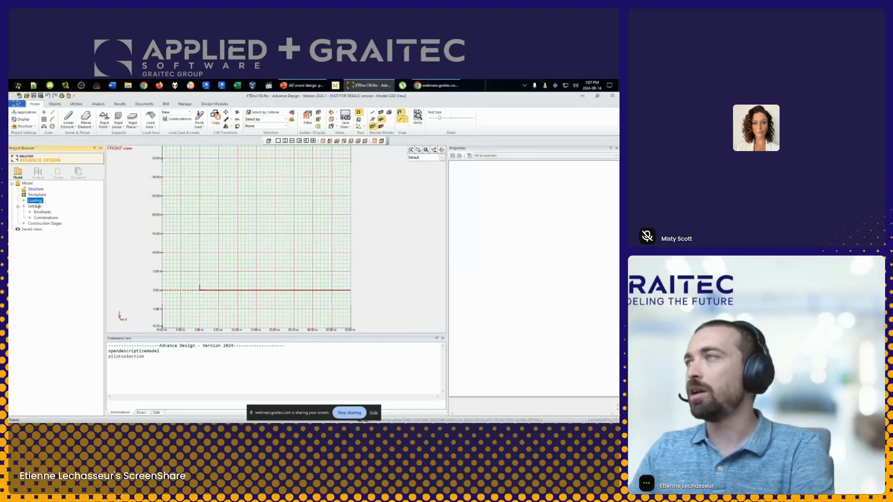
click(37, 195)
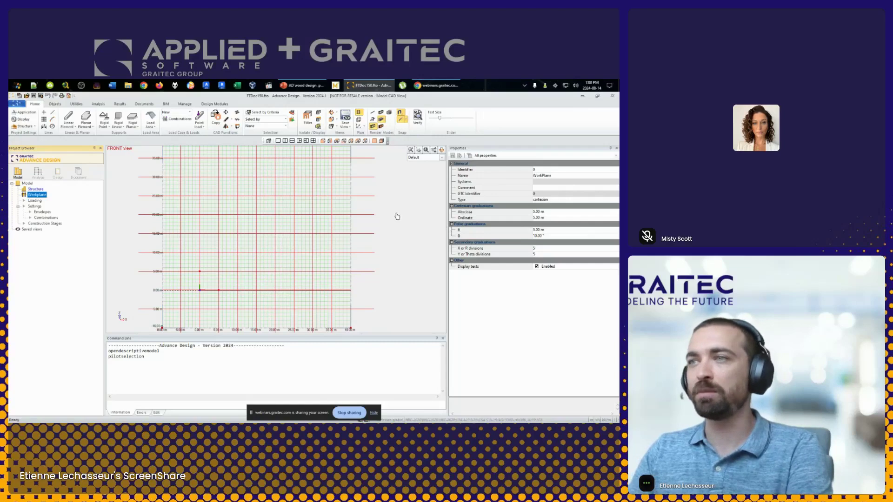
middle_drag(399, 216, 395, 227)
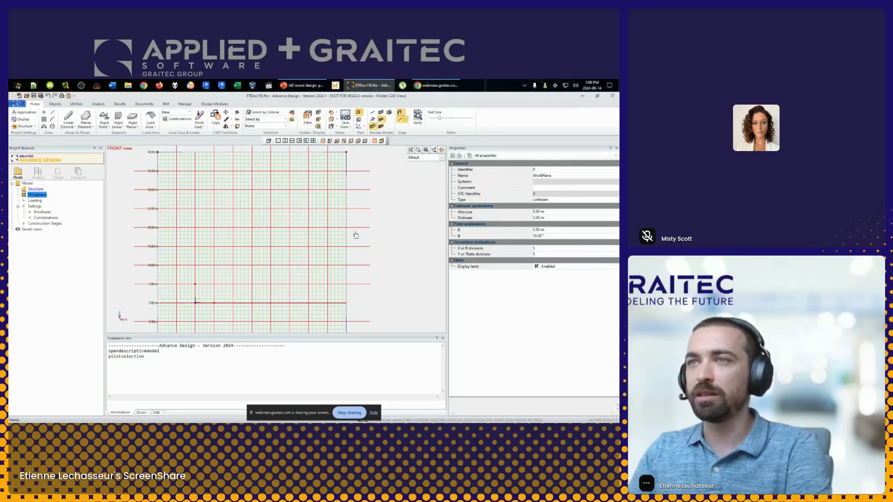
middle_drag(355, 233, 329, 212)
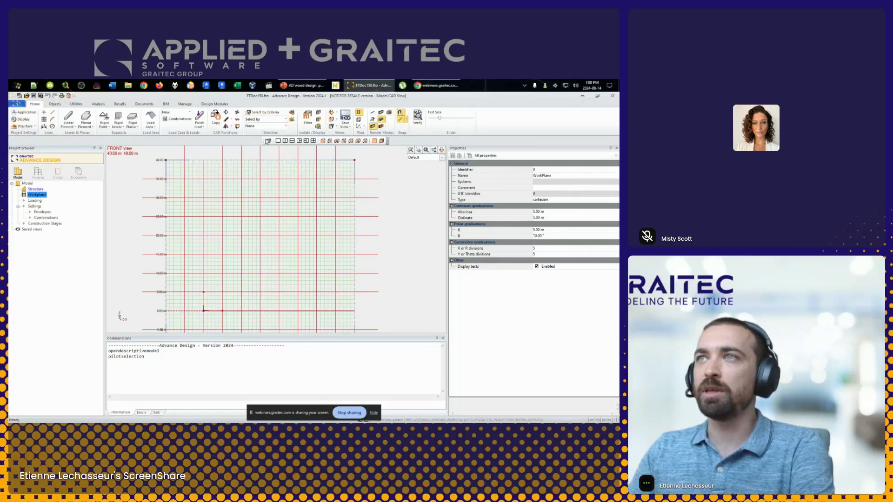
drag(262, 139, 250, 182)
click(246, 184)
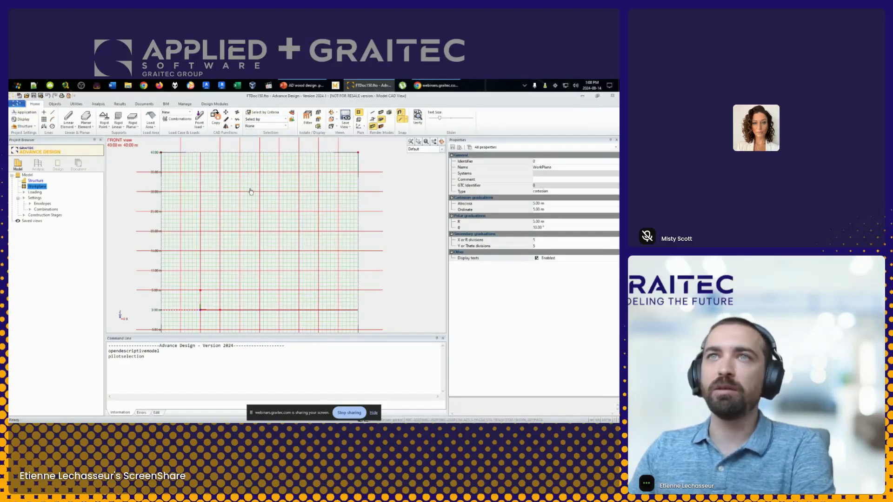
click(54, 105)
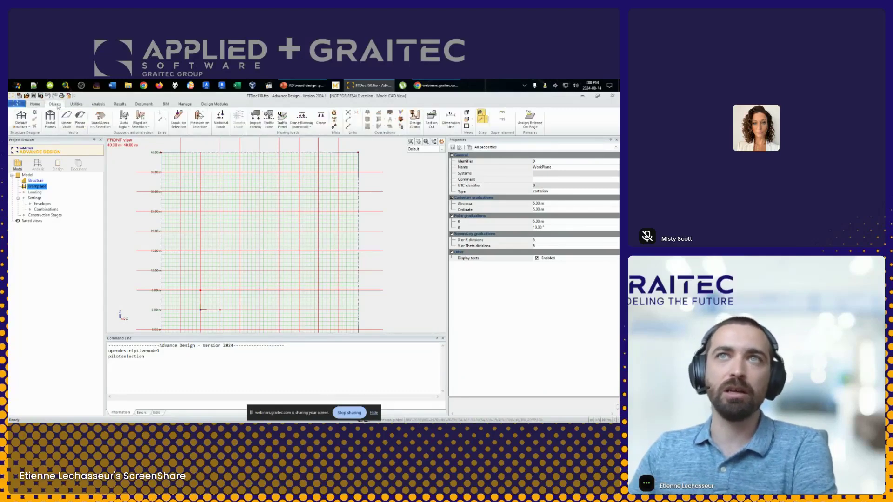
click(76, 105)
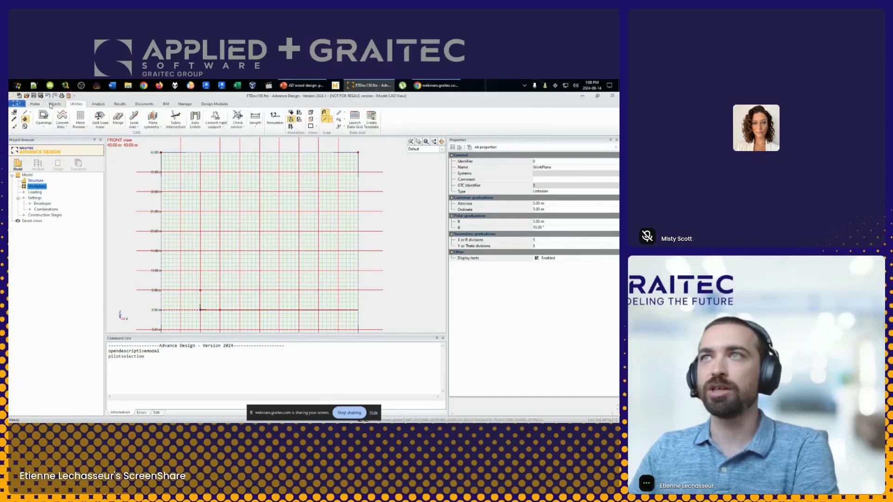
click(56, 104)
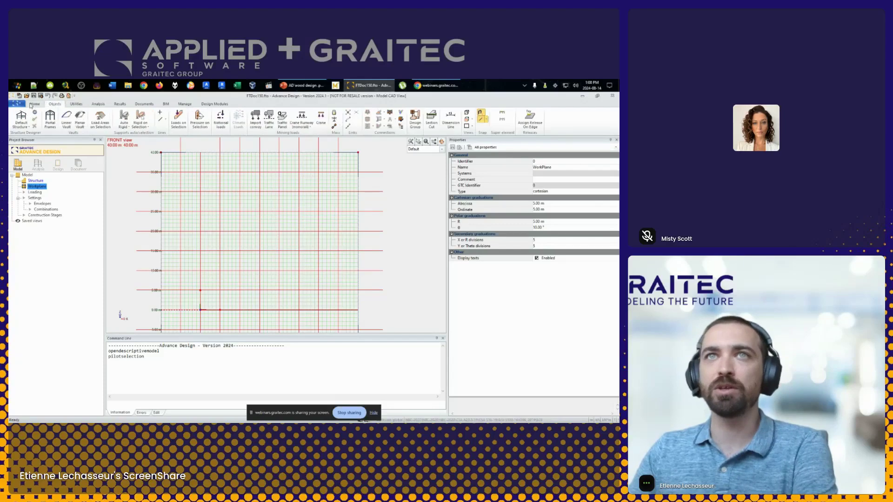
click(35, 104)
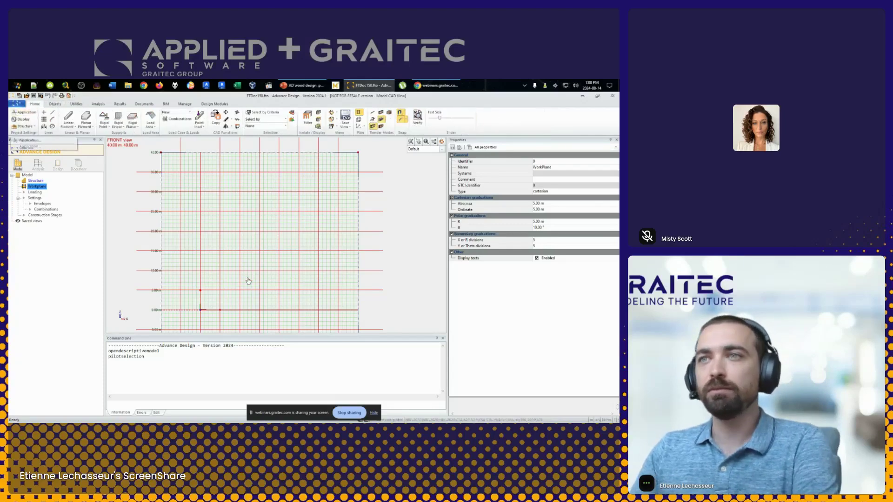
Draw a portal frame of linear elements in the front view, about 6 m wide and 3 m high, standing on the base line
middle_drag(249, 271, 262, 224)
key(Escape)
scroll(203, 273, up, 3)
scroll(297, 231, up, 2)
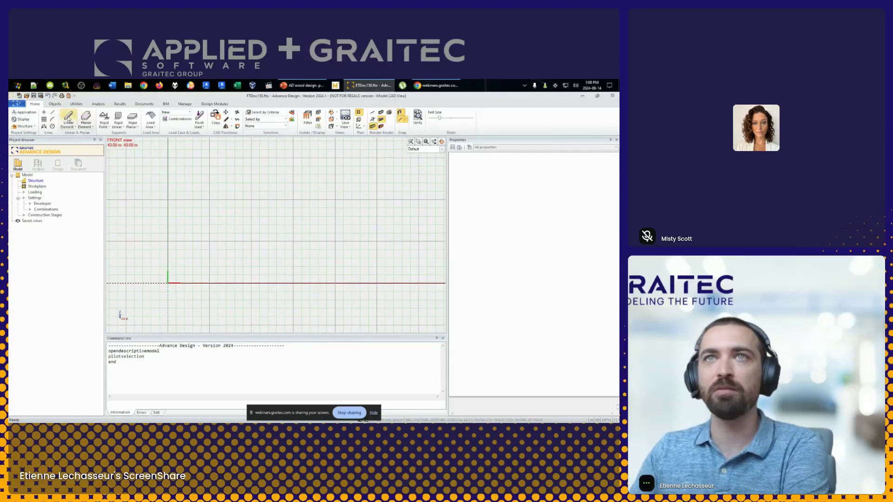
click(68, 119)
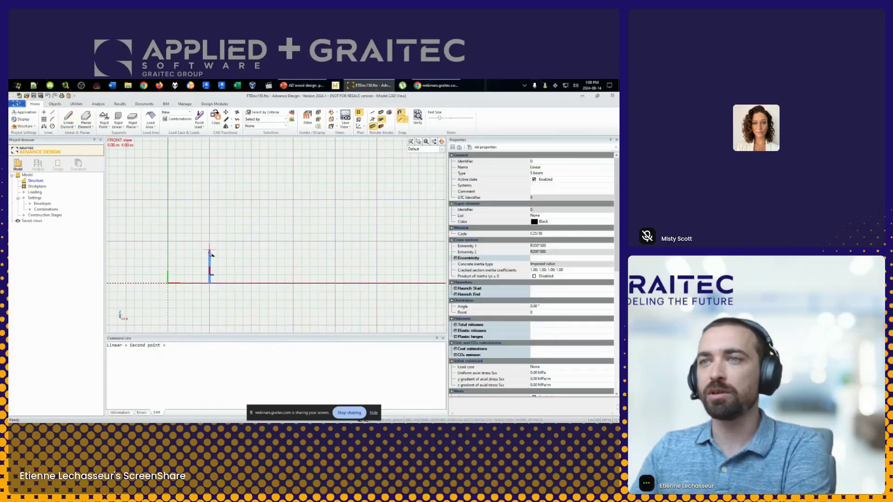
click(209, 258)
click(260, 258)
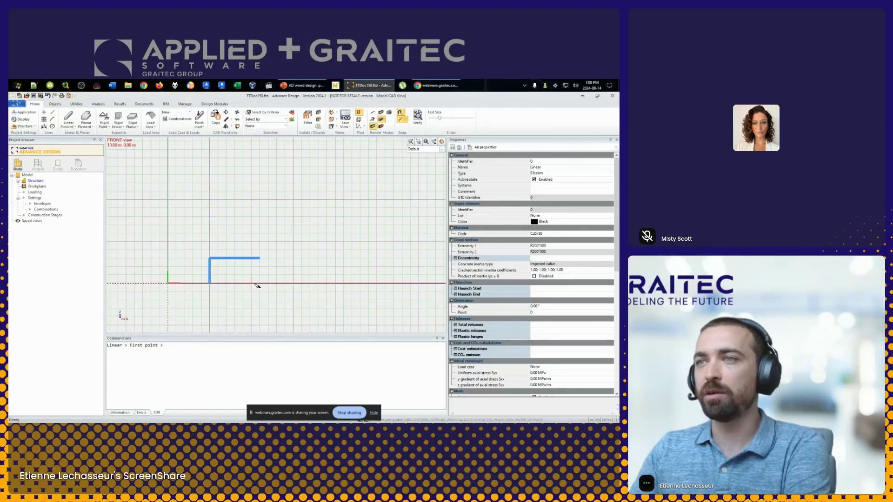
click(259, 283)
click(259, 258)
scroll(298, 254, up, 3)
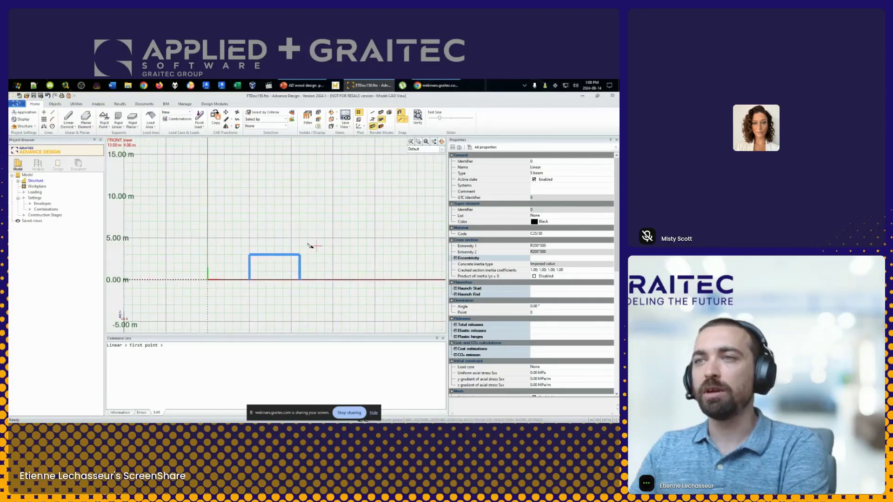
key(Escape)
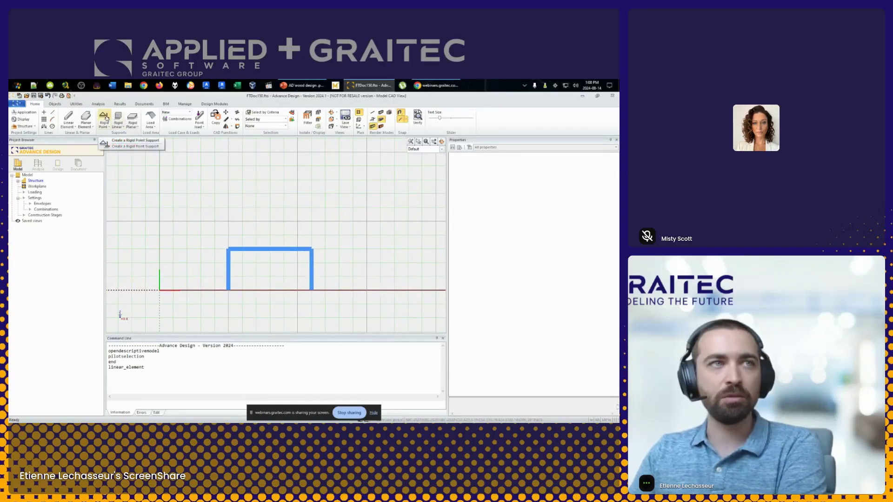
Place fixed rigid point supports at the bases of both columns
click(104, 116)
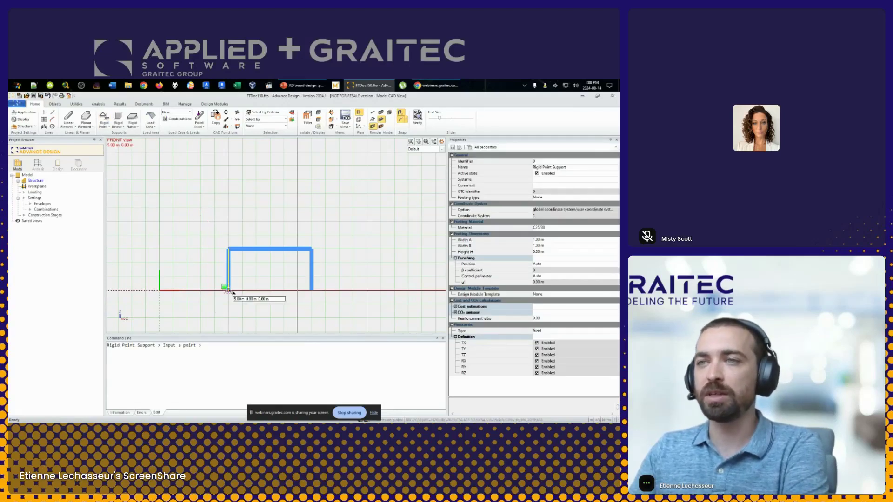
click(230, 291)
click(311, 291)
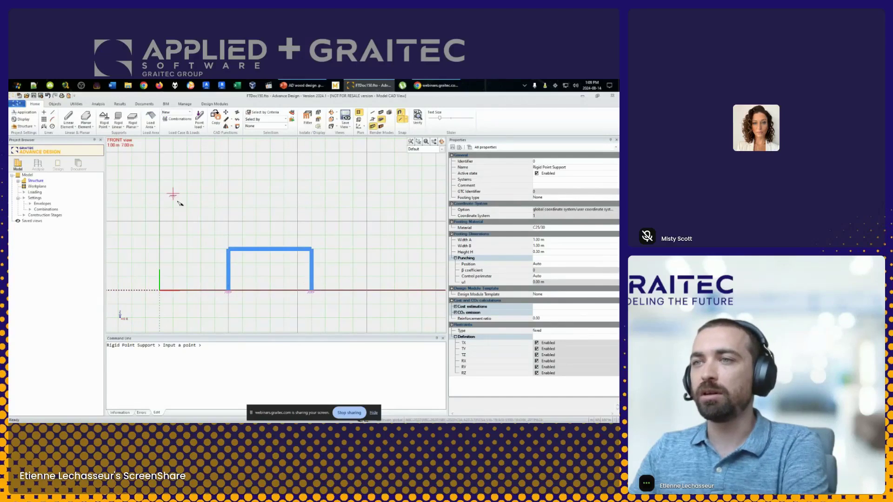
middle_drag(176, 199, 216, 202)
key(Escape)
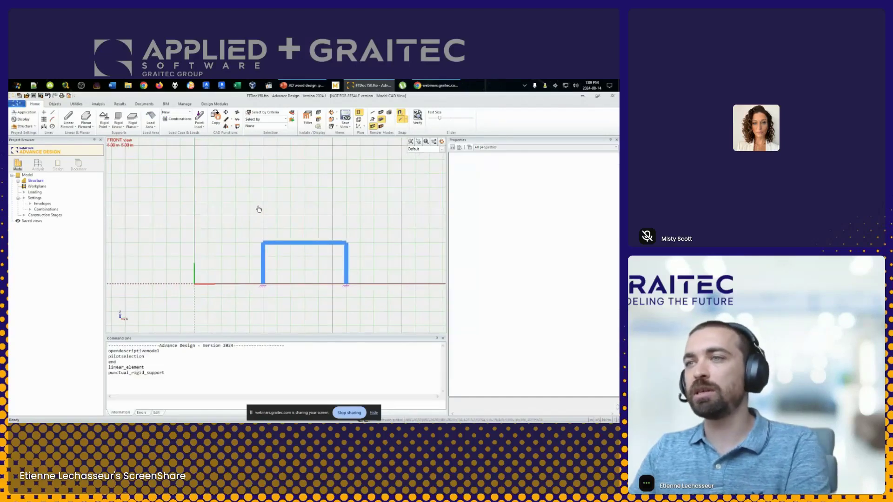
Select the three frame members and collapse their property categories, keeping General, Material and Cross section expanded
middle_drag(261, 179, 229, 184)
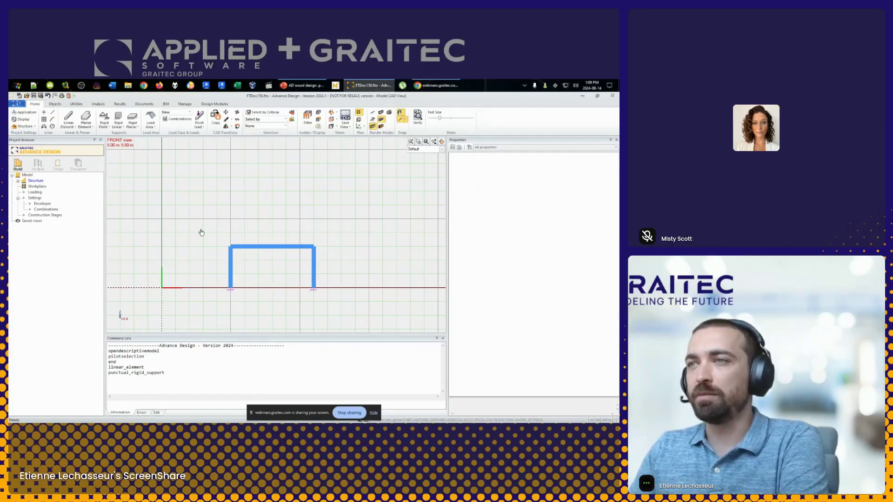
drag(379, 214, 175, 265)
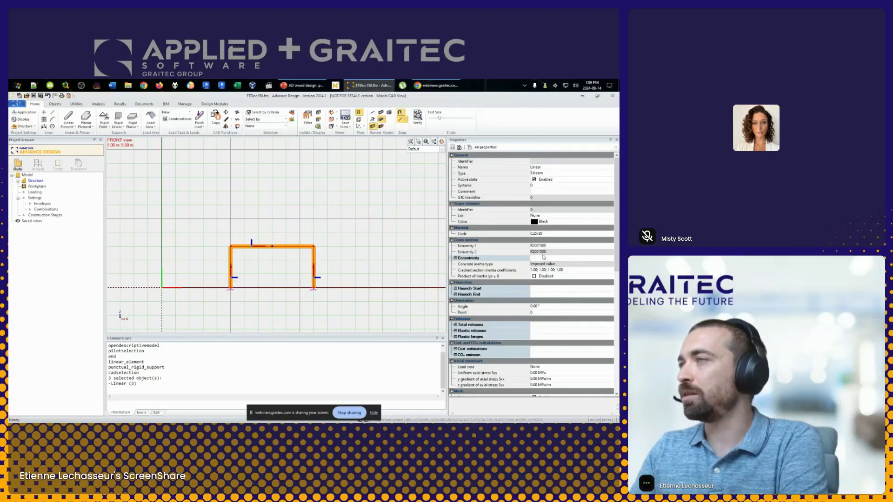
click(452, 204)
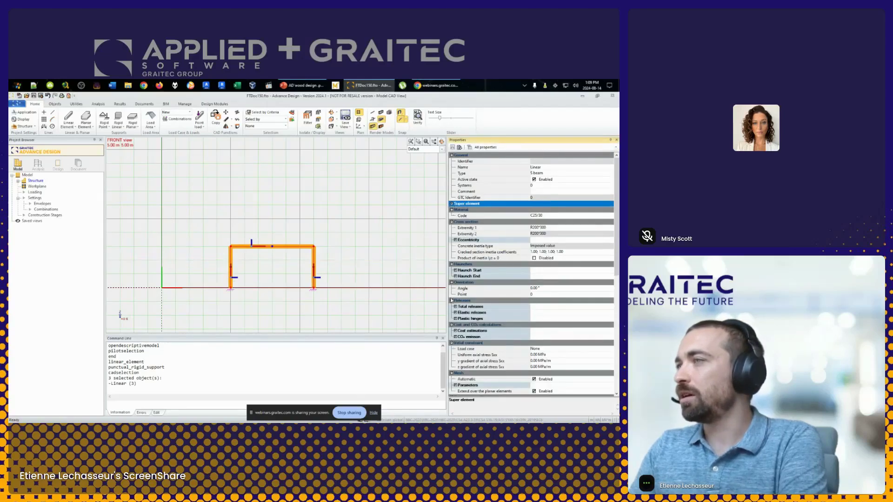
click(451, 264)
click(451, 270)
click(451, 276)
click(451, 282)
click(451, 288)
click(451, 294)
click(451, 301)
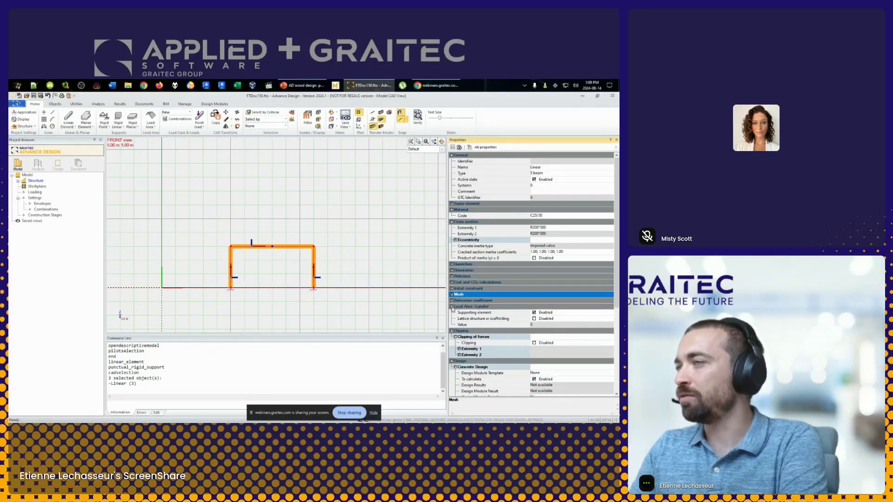
click(451, 307)
click(451, 313)
click(451, 319)
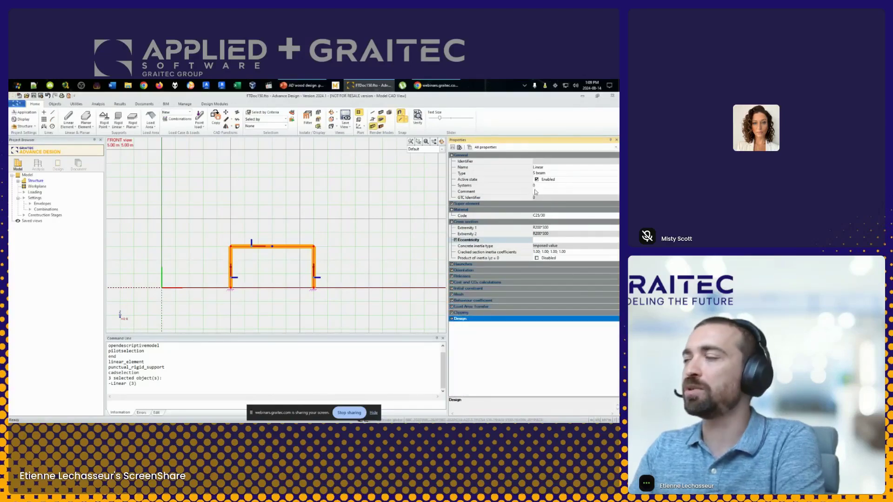
Review the material codes available for the selected frame members
click(566, 216)
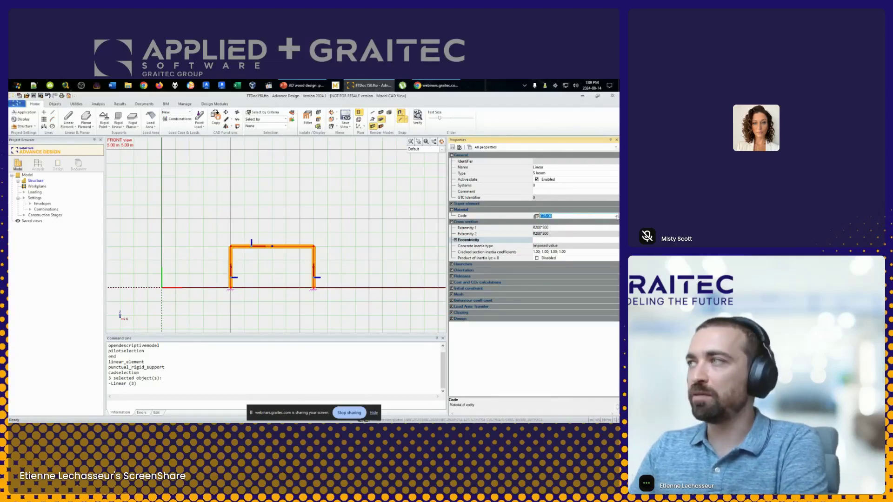
click(615, 216)
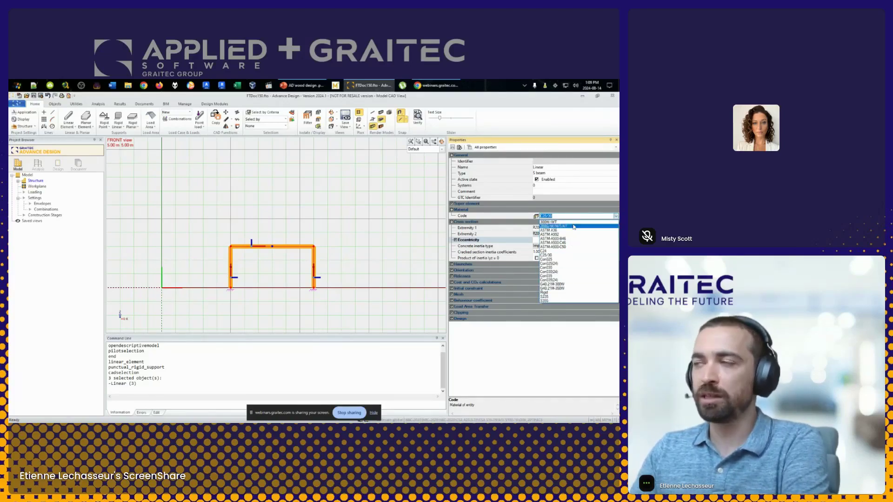
click(615, 217)
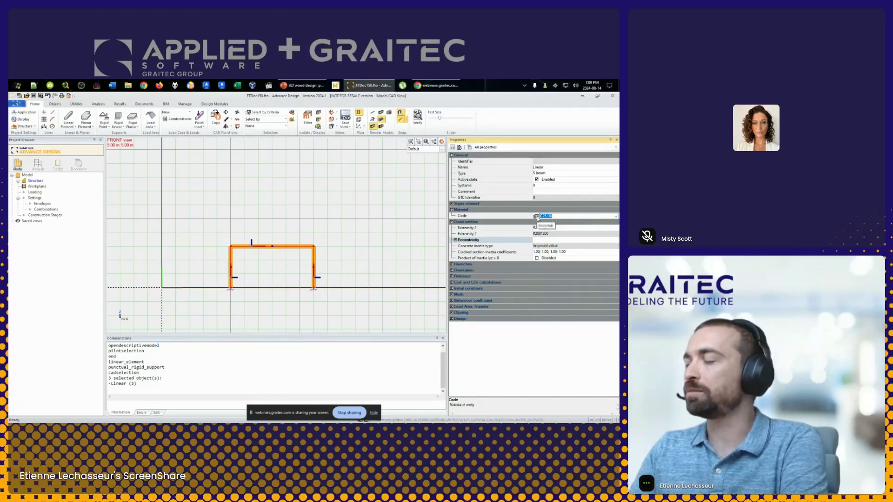
Open the material libraries for the selected members and filter them to the TIMBER CA family with the CA - Gluelaminated standard
click(536, 216)
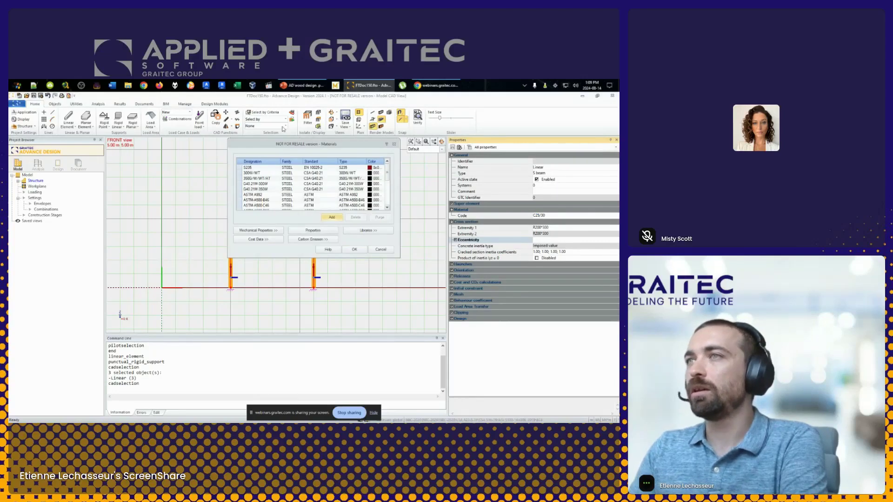
drag(292, 145, 270, 138)
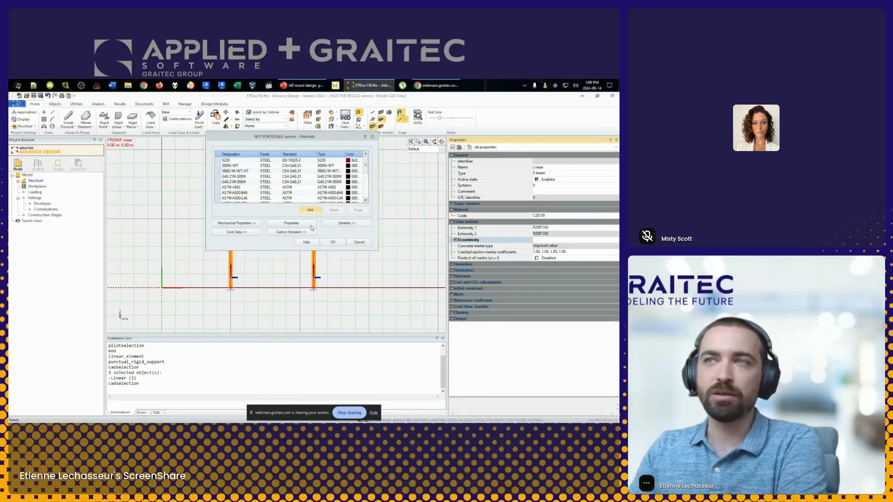
scroll(269, 181, down, 5)
scroll(269, 180, up, 5)
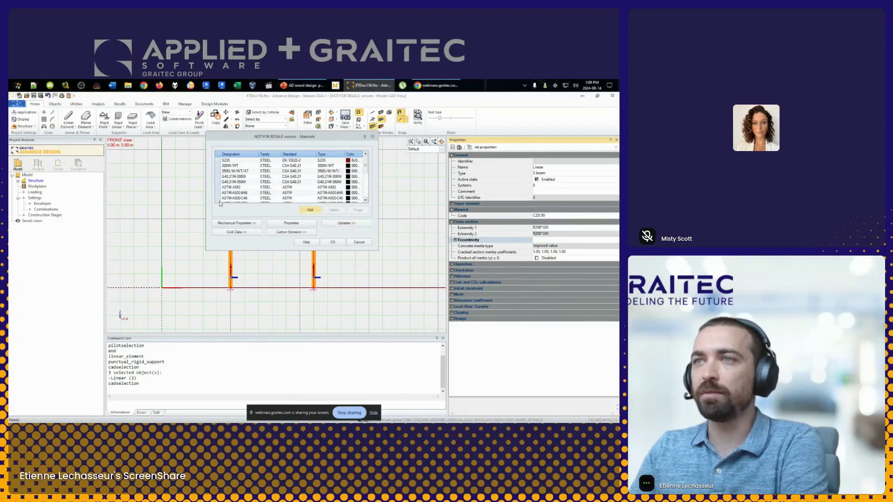
click(348, 223)
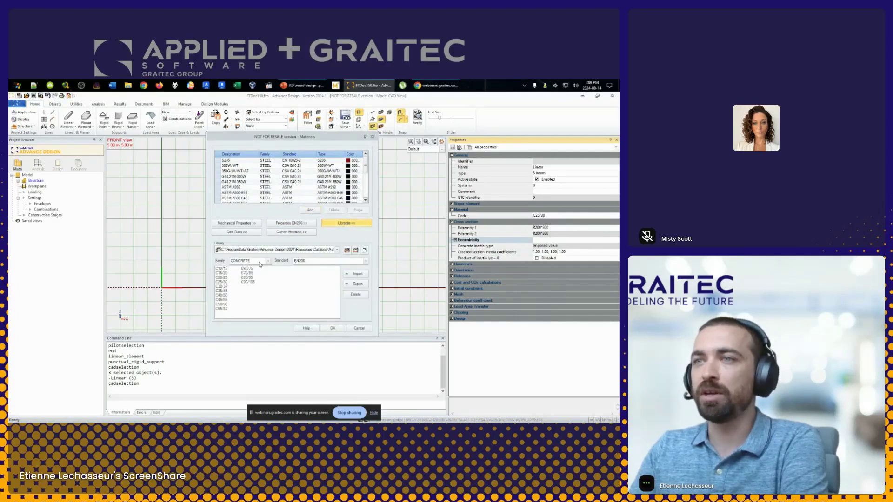
click(259, 262)
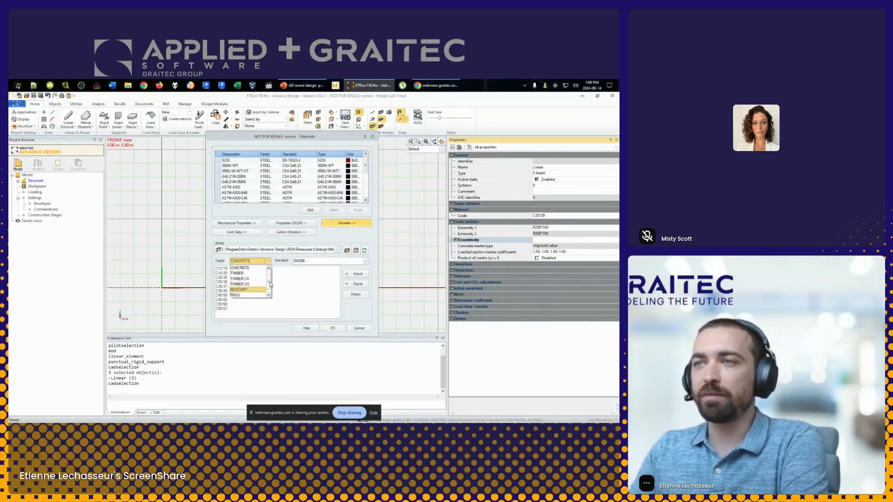
scroll(270, 284, up, 1)
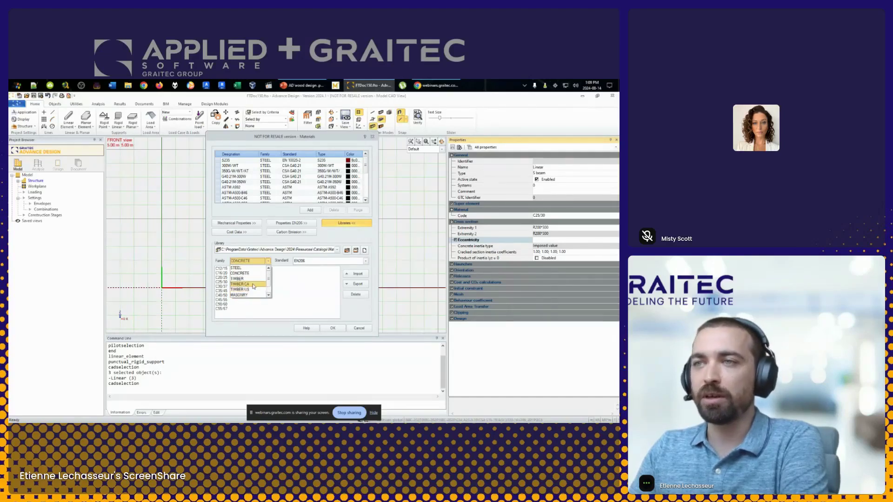
click(253, 285)
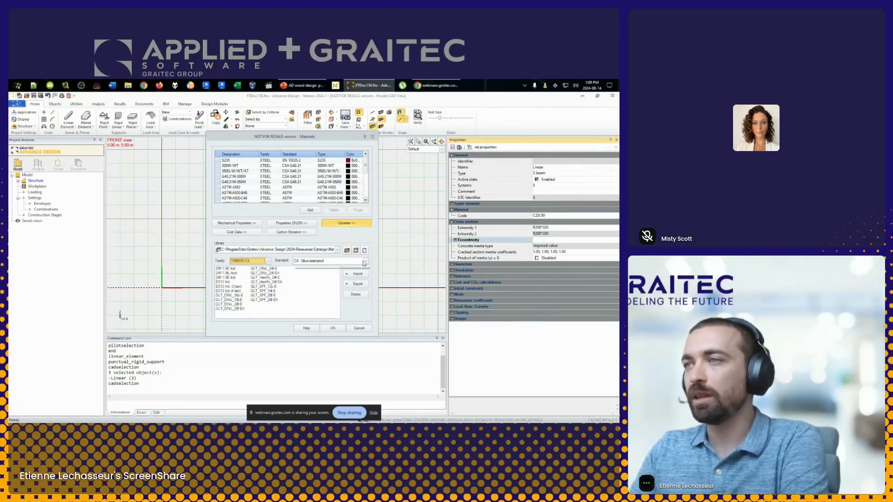
click(364, 261)
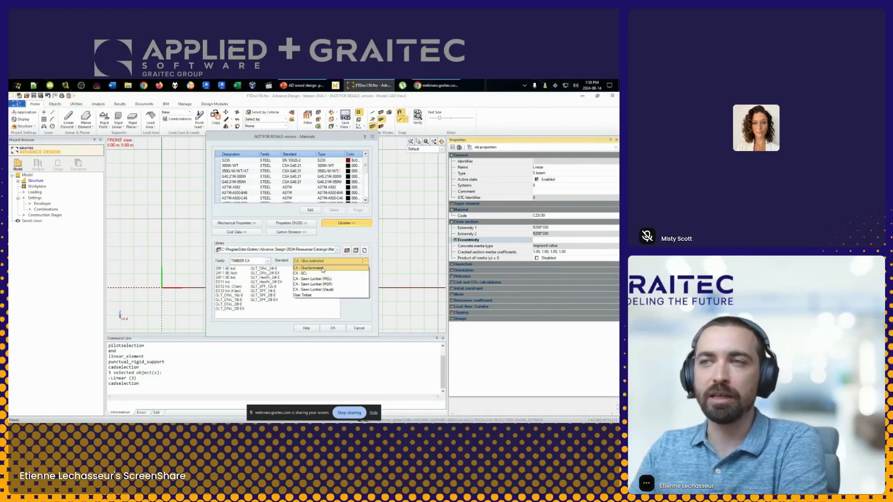
click(323, 269)
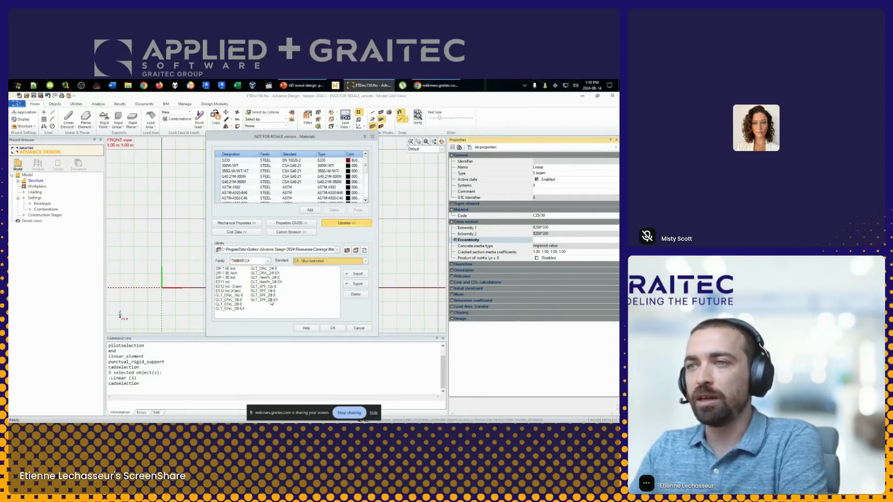
Import the GLT_SPF_20f-EX material into the project and assign it to the selected frame members
click(271, 301)
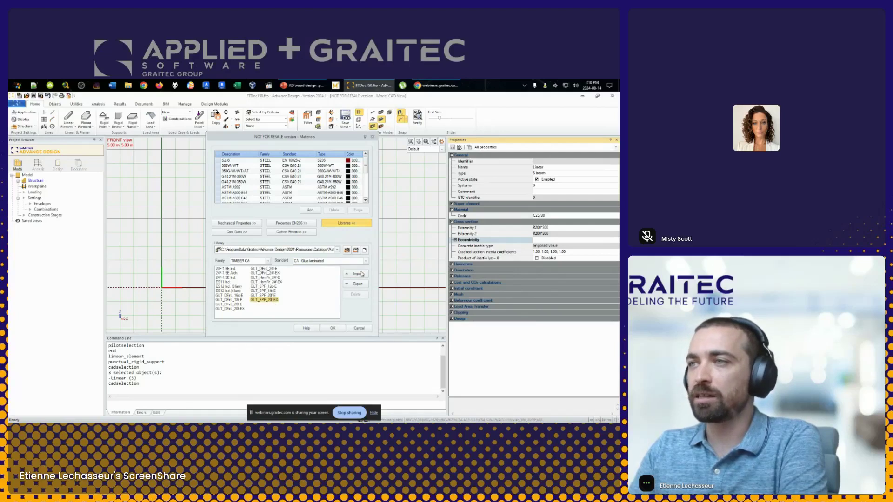
click(362, 274)
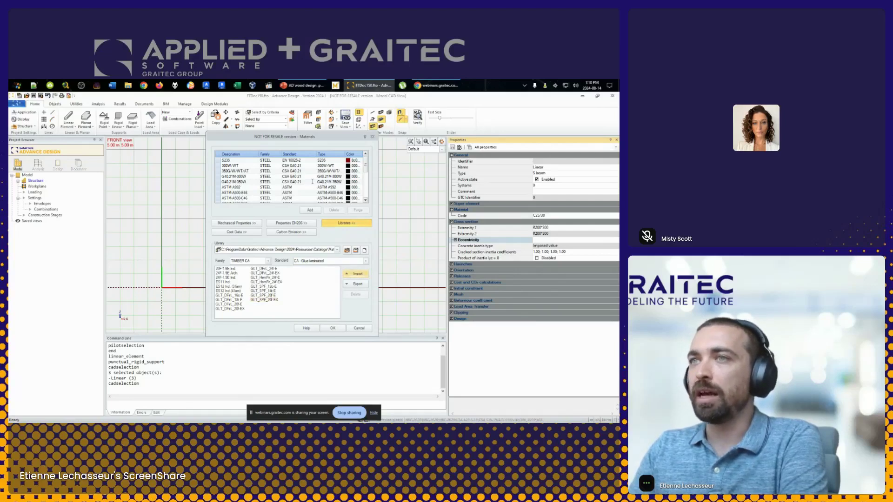
scroll(312, 181, down, 5)
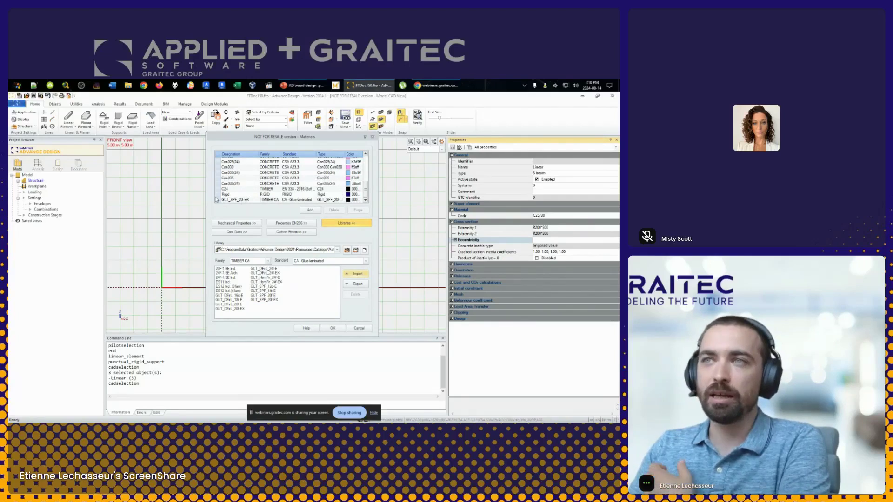
click(217, 200)
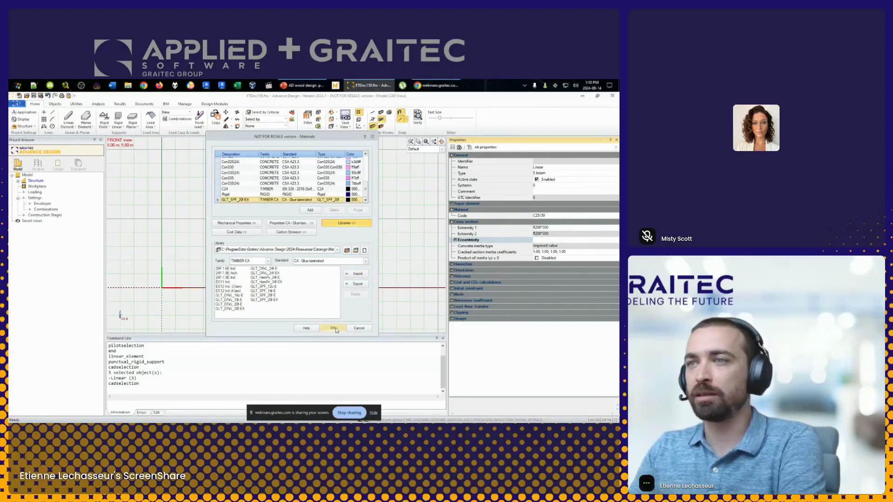
click(333, 328)
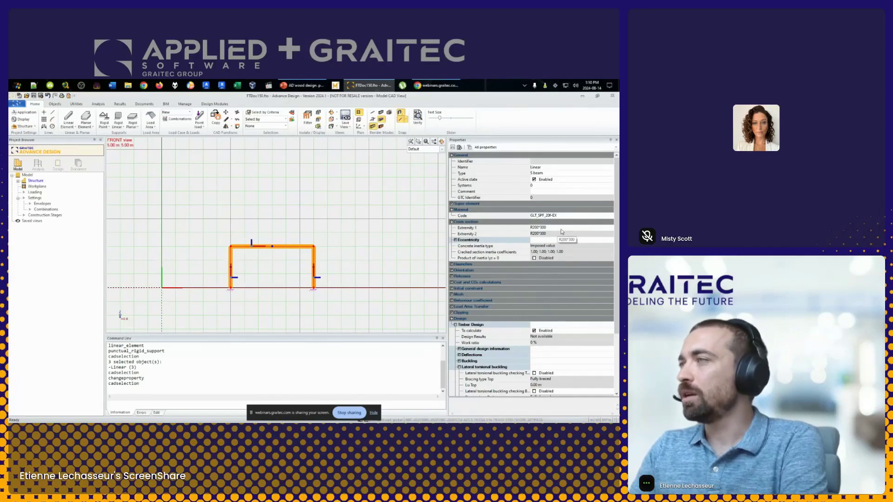
Open the cross section libraries for Extremity 1 of the selected members and browse to the GL family under North America Timber Profiles
click(560, 228)
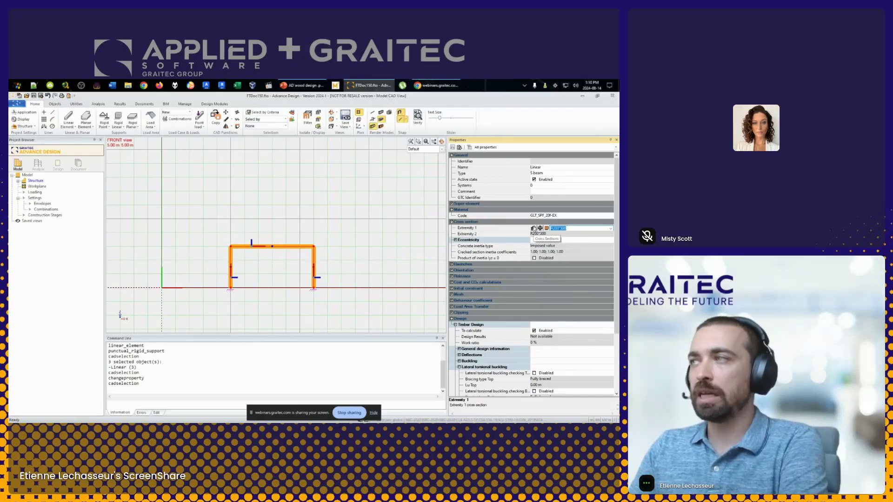
click(533, 228)
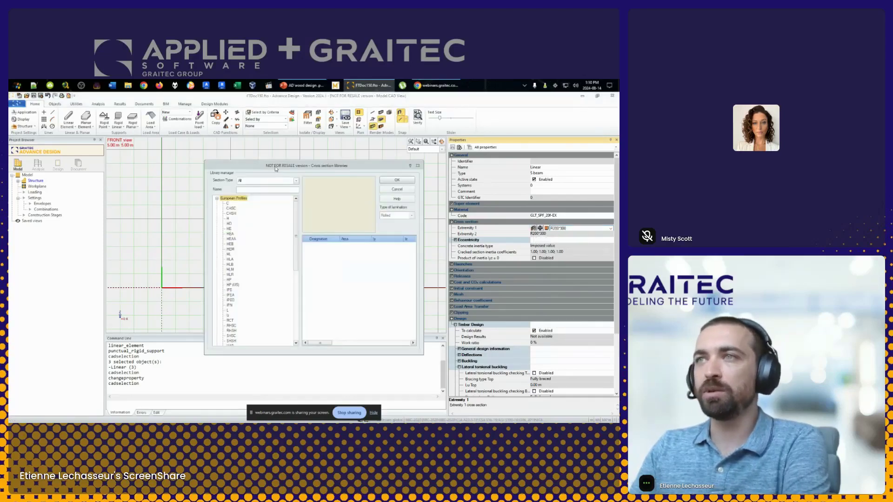
drag(276, 169, 386, 133)
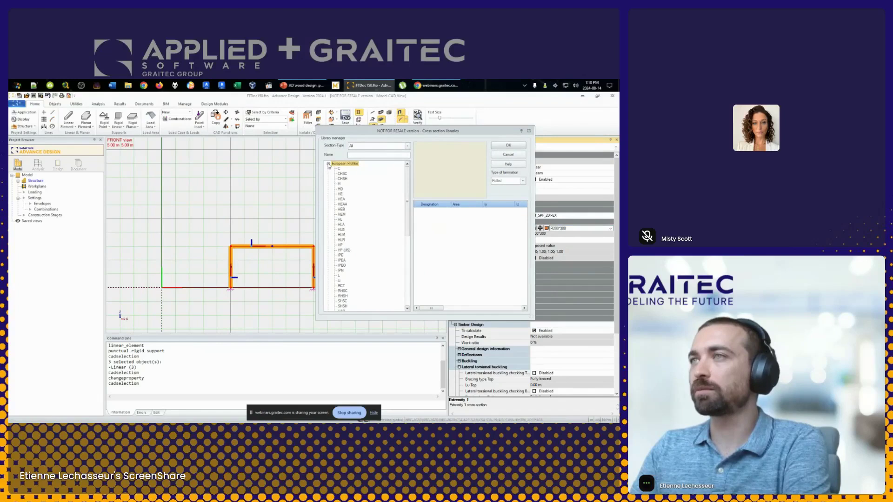
click(328, 164)
click(328, 169)
click(329, 199)
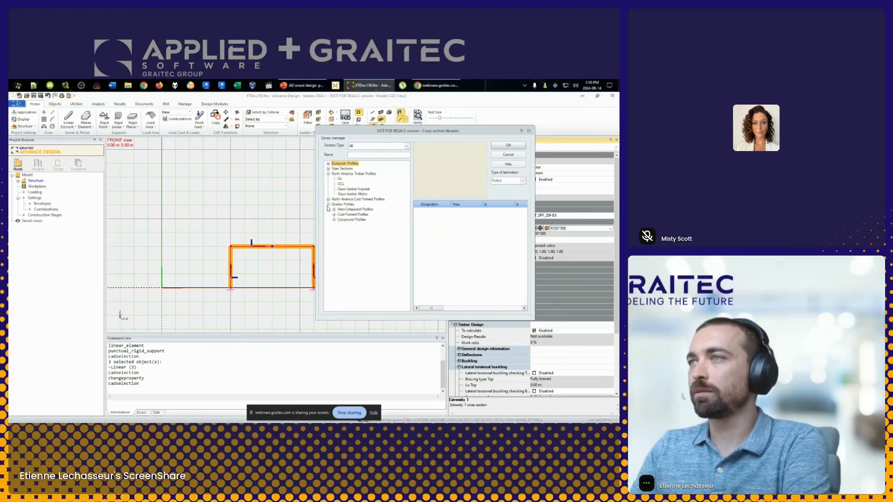
click(328, 204)
click(366, 175)
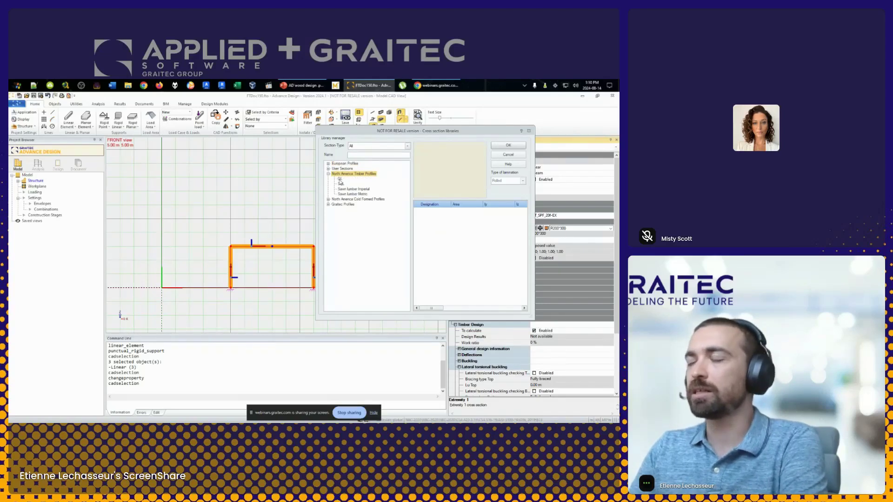
click(339, 180)
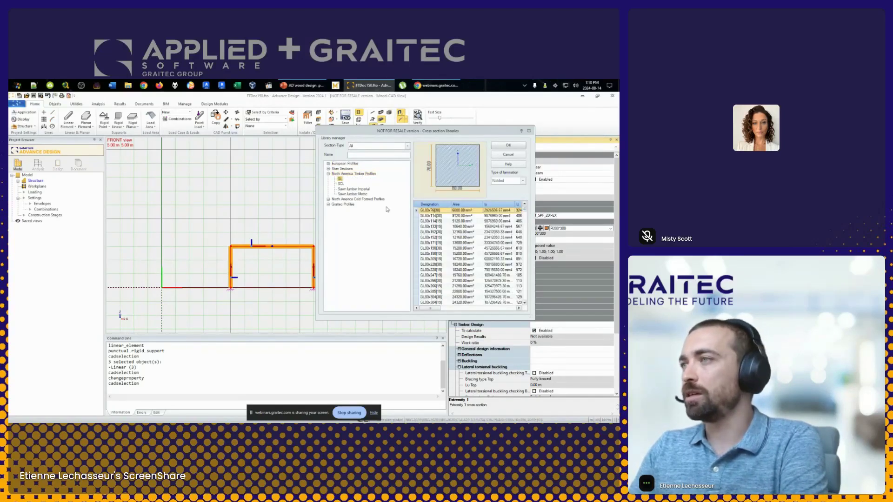
Assign the GL175x418[38] glulam section to the three selected frame members
scroll(448, 246, down, 15)
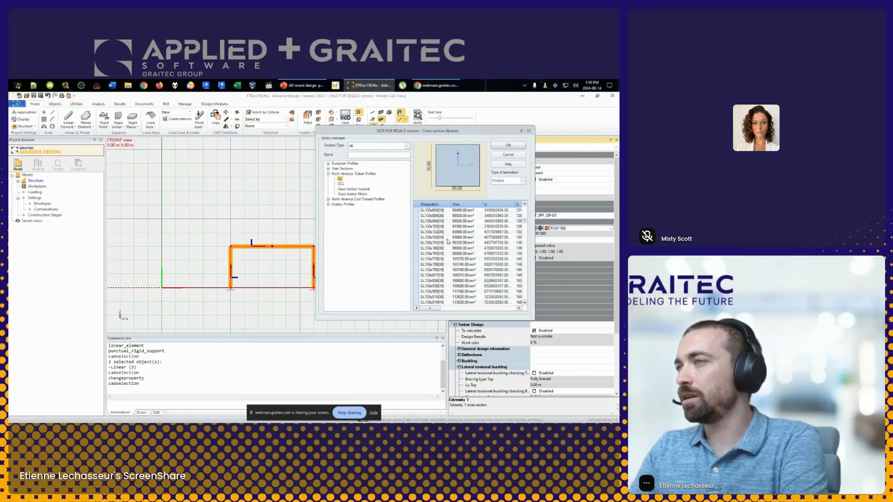
scroll(448, 239, up, 15)
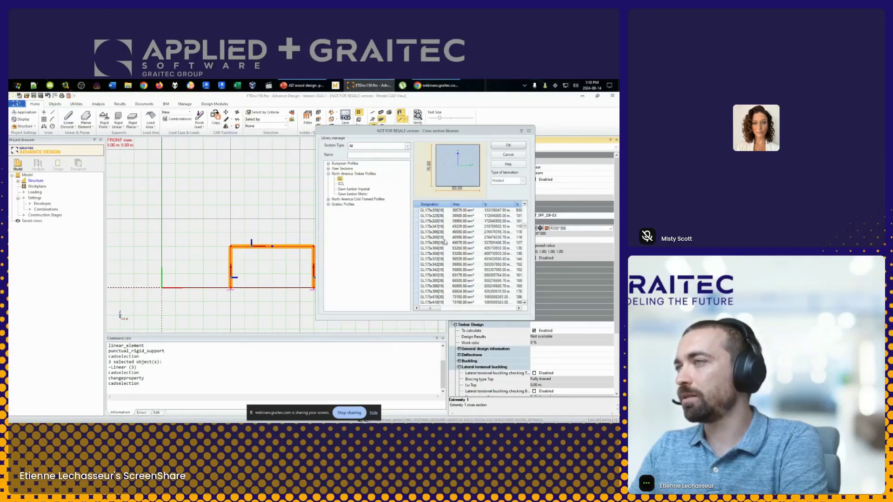
scroll(444, 246, down, 3)
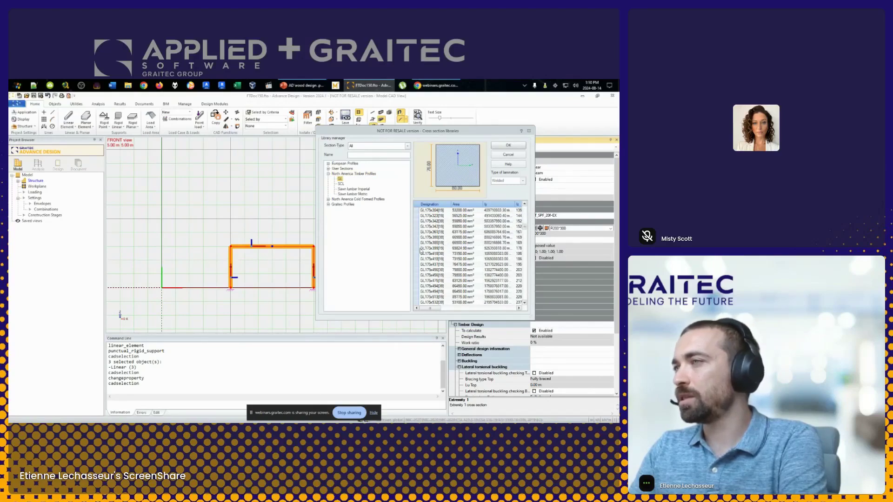
click(417, 255)
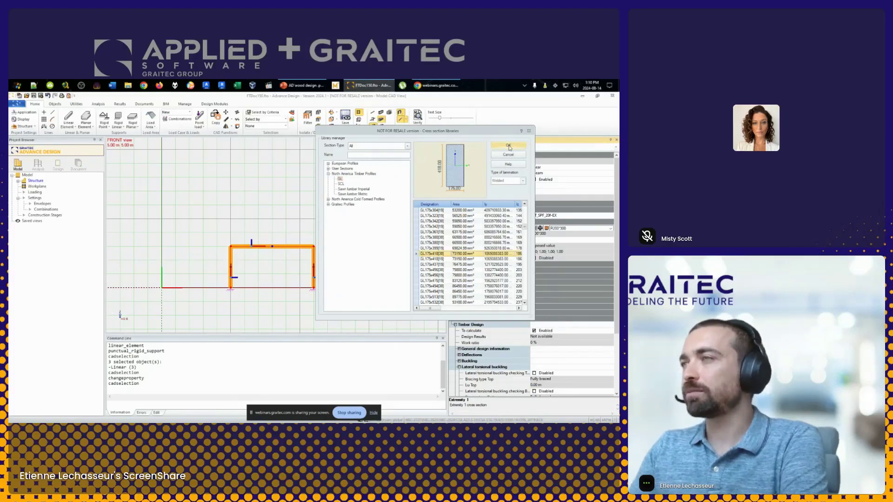
click(508, 146)
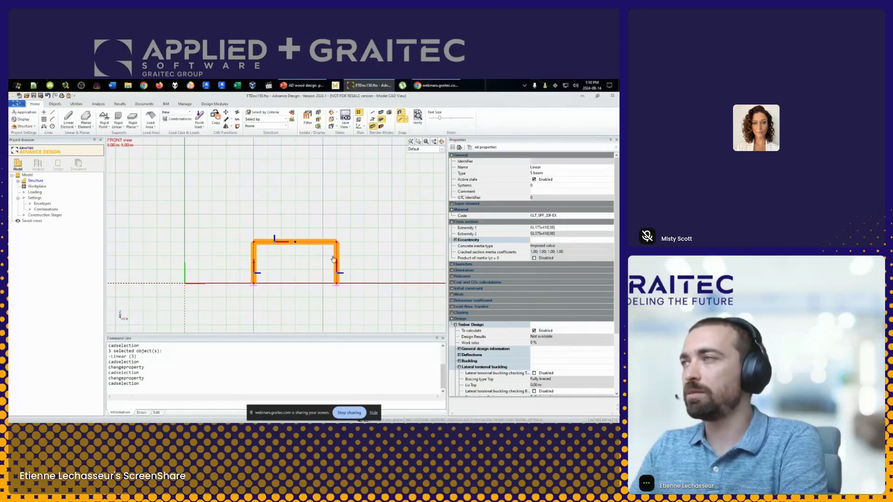
Collapse the Cross section and Material categories and expand the total releases for Extremity 1 and Extremity 2
click(451, 222)
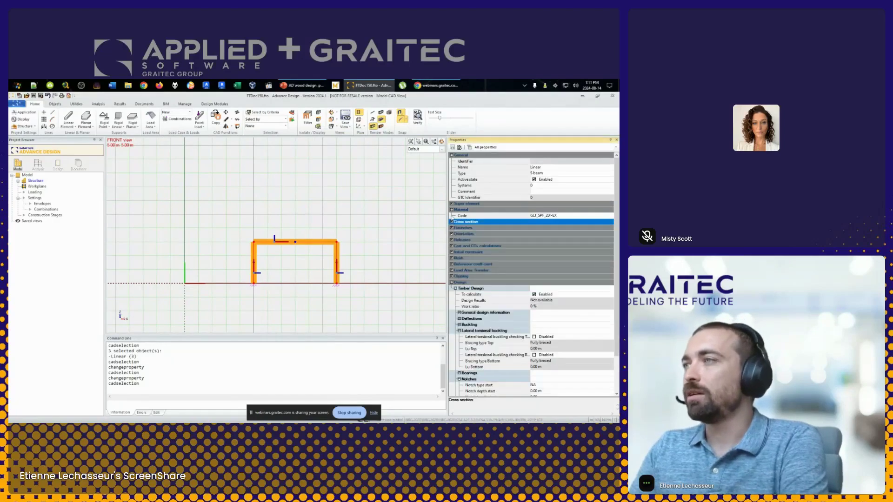
click(451, 210)
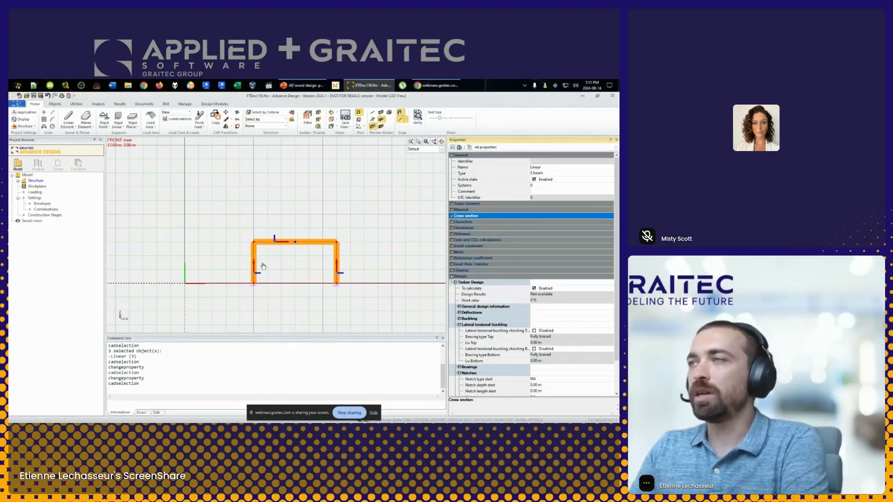
scroll(282, 274, up, 1)
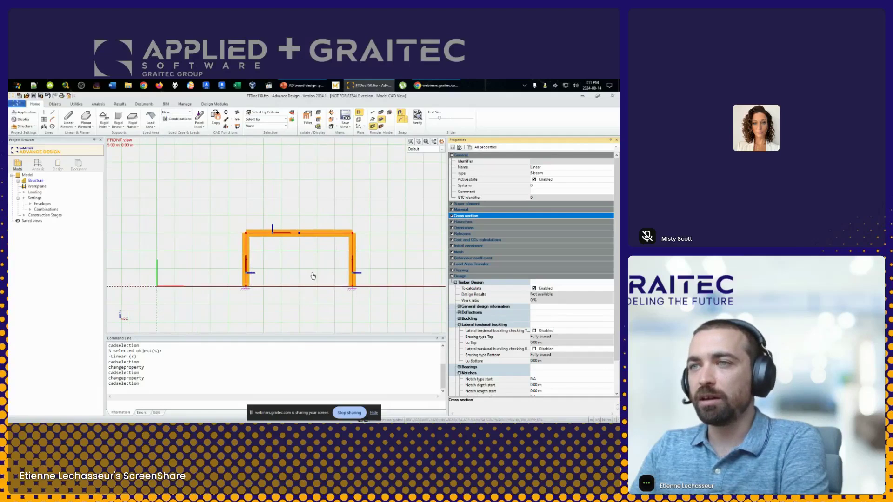
middle_drag(301, 259, 293, 262)
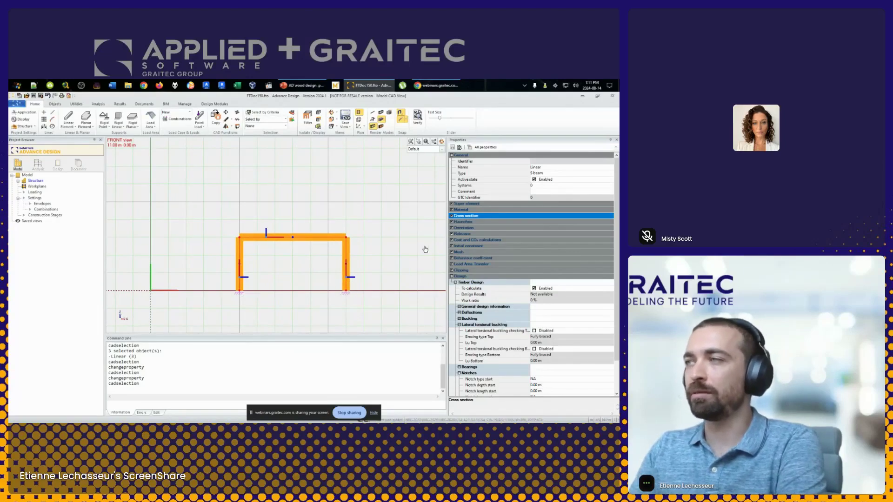
click(452, 234)
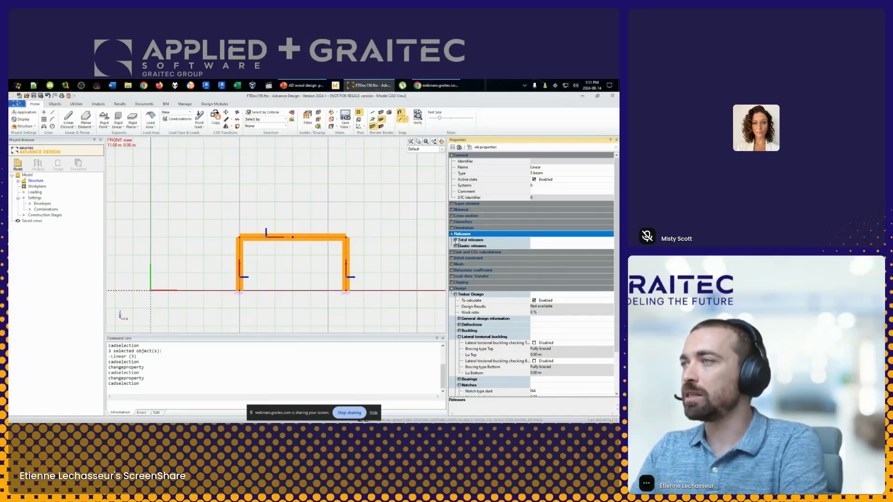
click(455, 240)
click(467, 246)
click(459, 246)
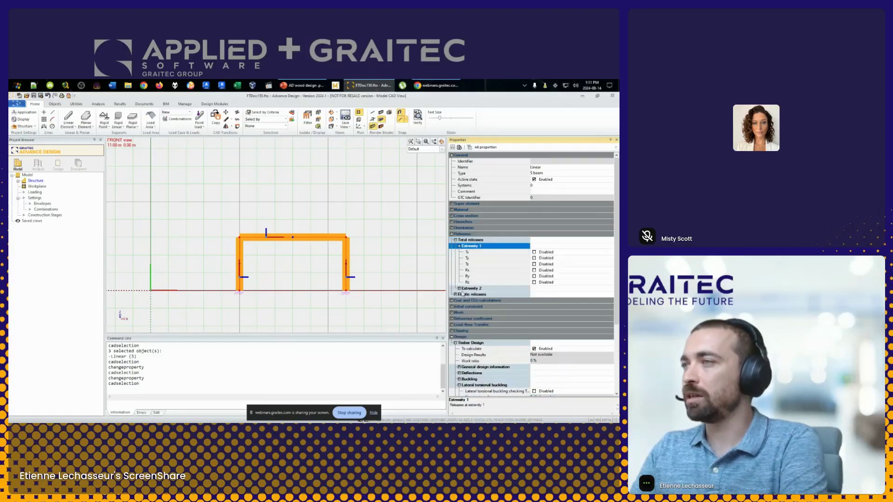
click(459, 289)
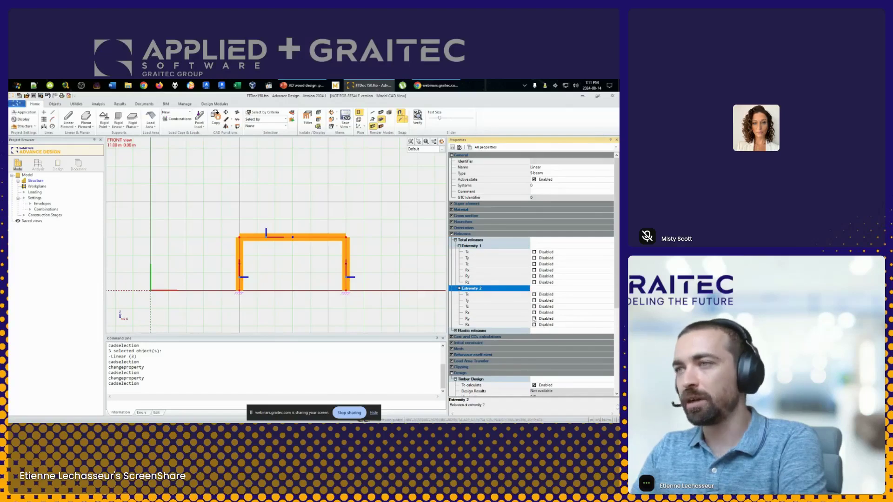
Enable the Ry rotation release at both extremities of the three frame members and clear the selection
shift+middle_drag(395, 263, 364, 273)
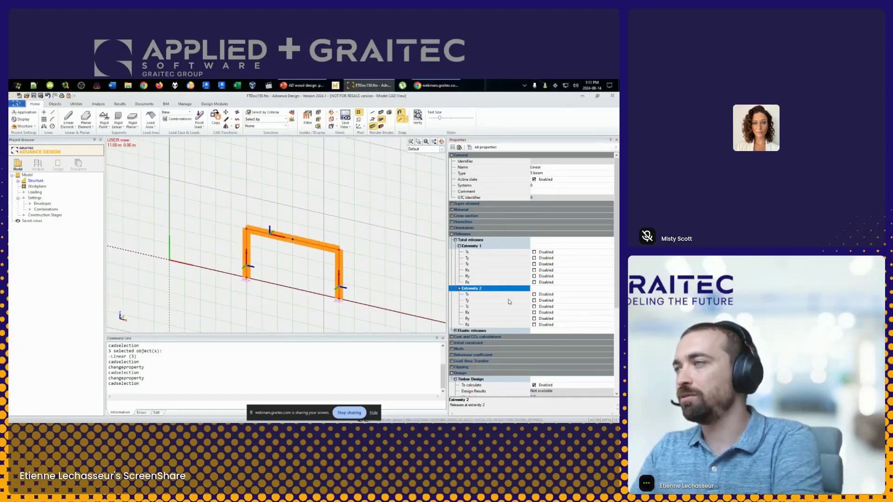
click(534, 319)
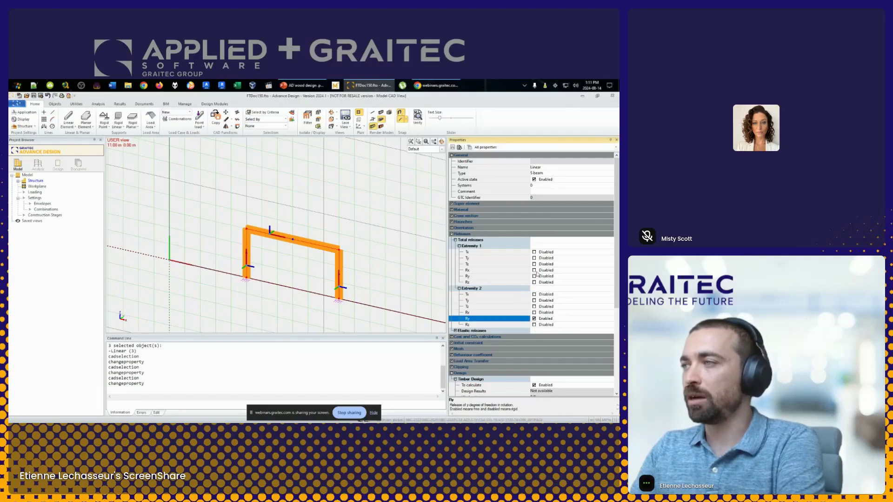
click(534, 276)
middle_drag(345, 215, 352, 219)
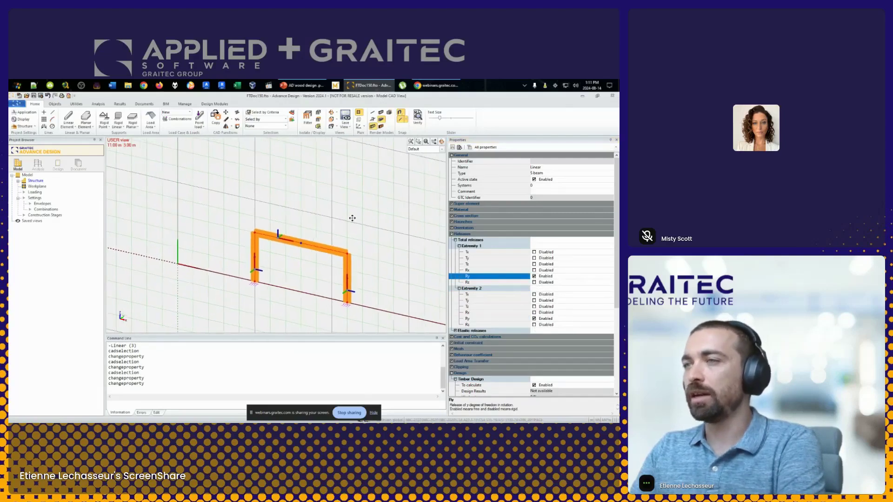
key(Escape)
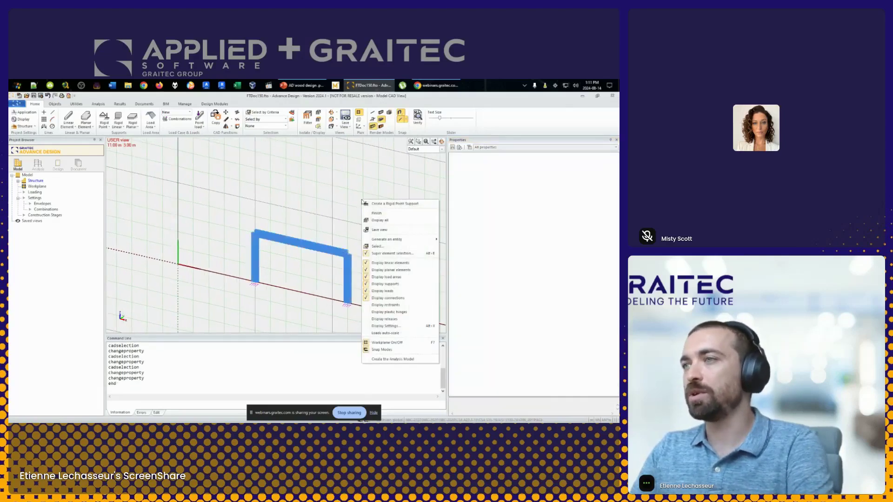
Turn on the display of releases in the model view
right_click(362, 201)
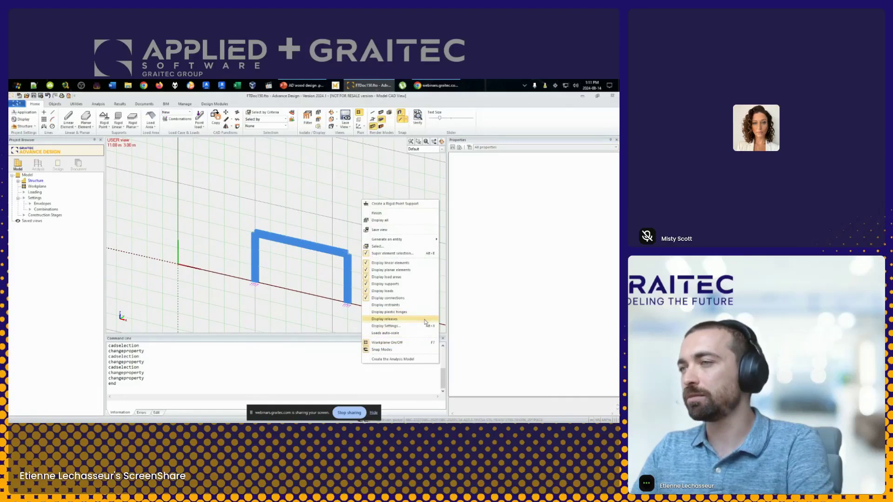
click(424, 321)
drag(391, 193, 210, 254)
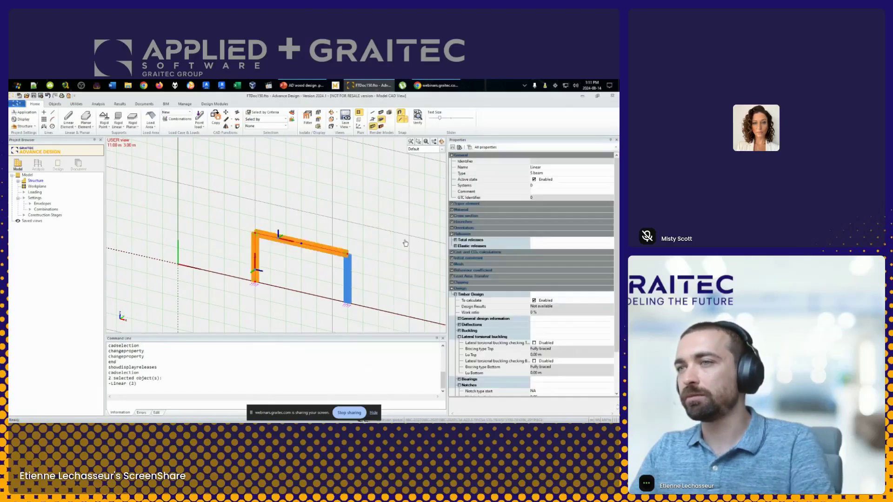
drag(405, 243, 295, 299)
shift+middle_drag(295, 299, 325, 277)
key(Escape)
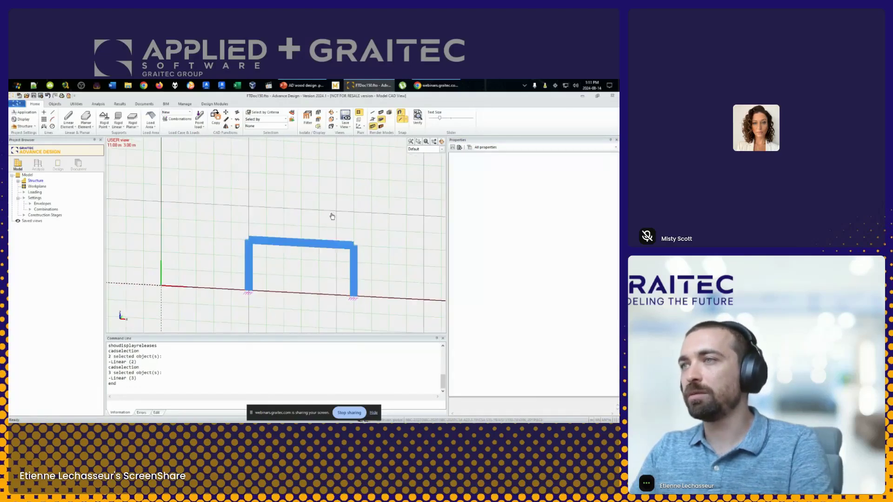
Disable the Ry release at Extremity 1 and Extremity 2 of the horizontal beam
drag(331, 217, 295, 265)
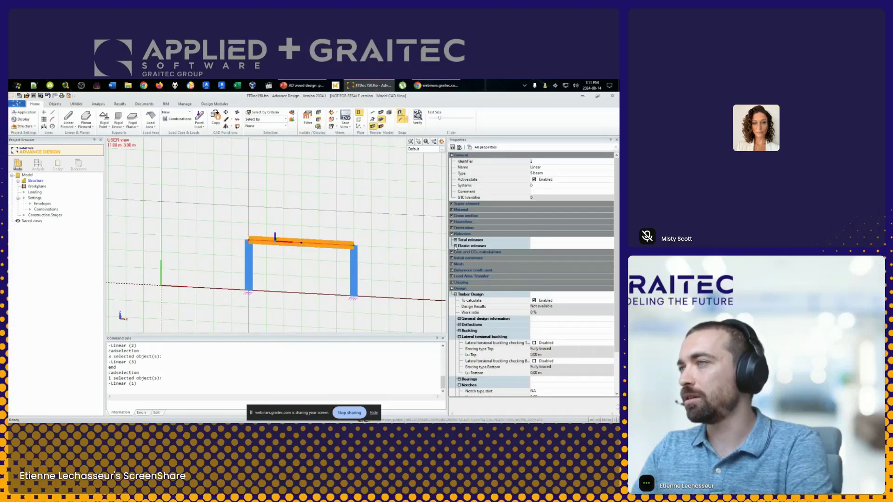
click(455, 240)
click(459, 246)
click(459, 289)
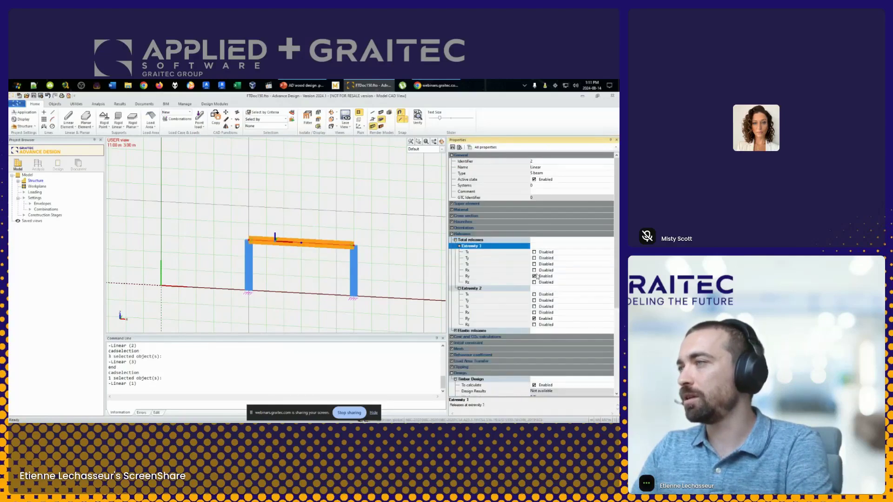
click(535, 276)
click(534, 318)
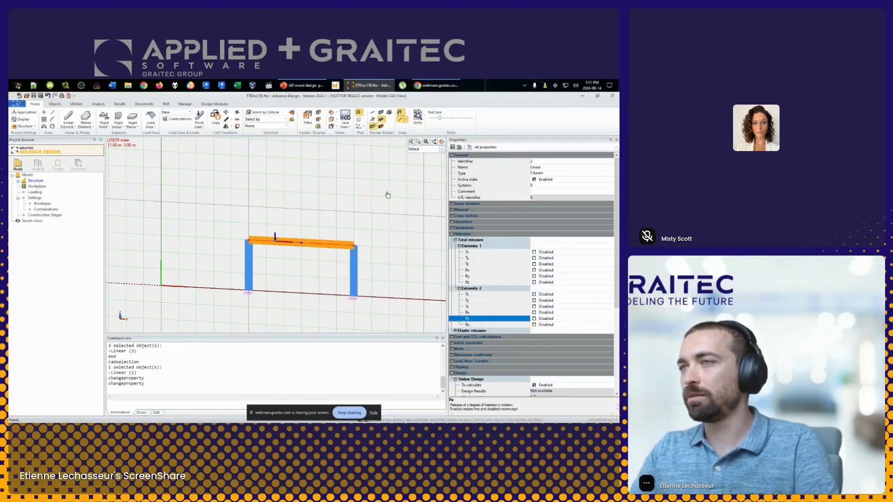
Select only the two columns and disable their total Ry release at Extremity 2
drag(204, 246, 395, 297)
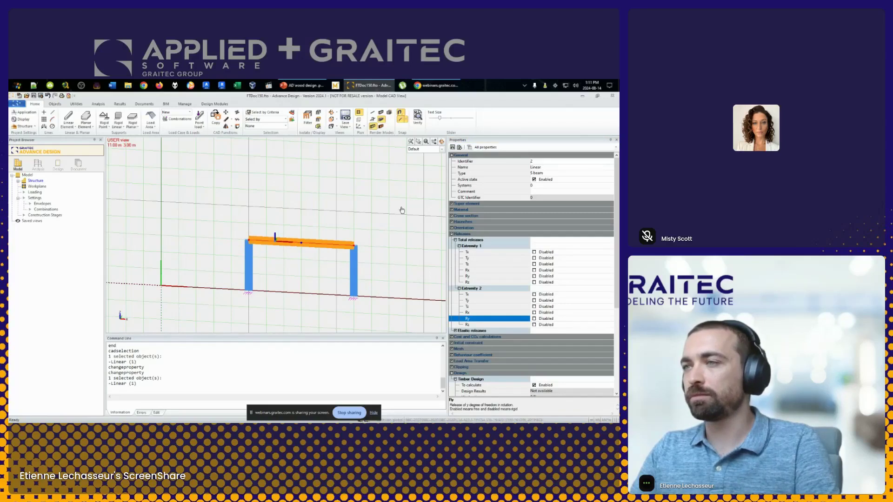
drag(194, 257, 383, 299)
scroll(361, 303, up, 3)
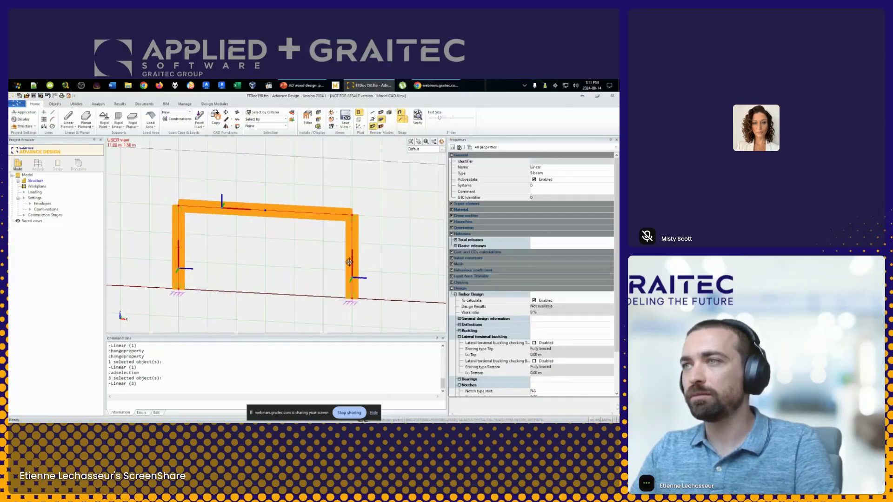
click(375, 259)
drag(374, 259, 135, 258)
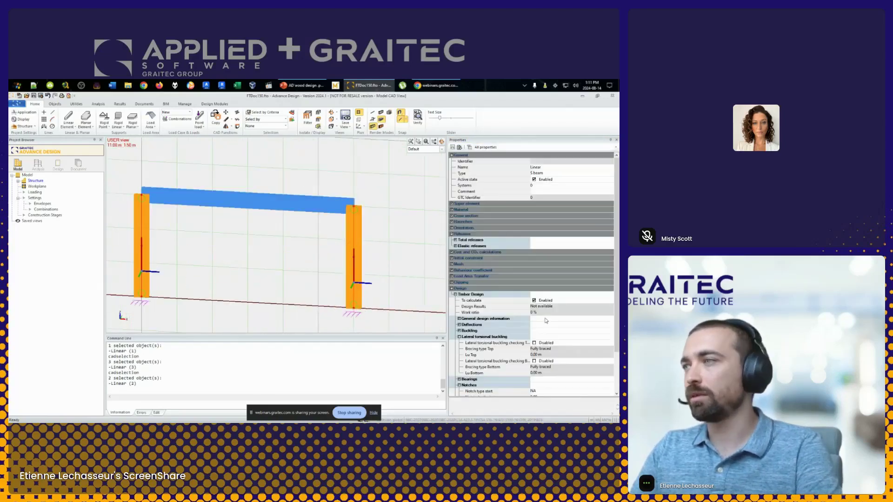
click(451, 234)
click(452, 234)
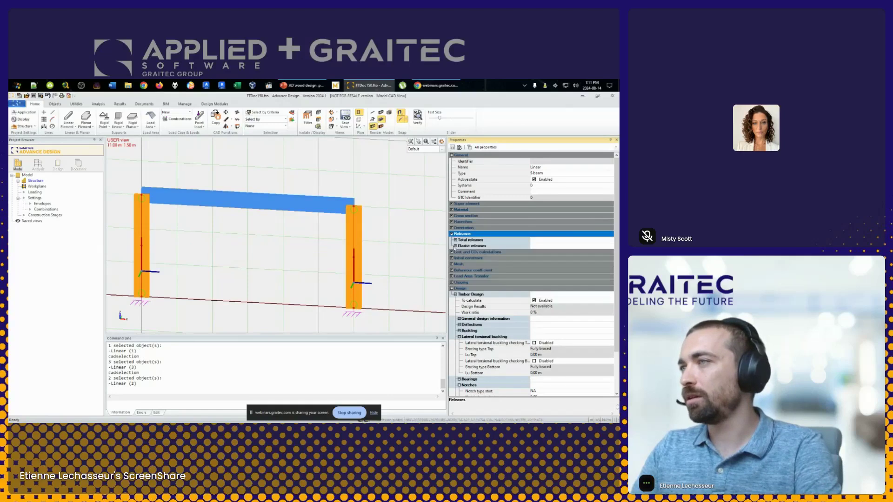
click(455, 240)
click(459, 252)
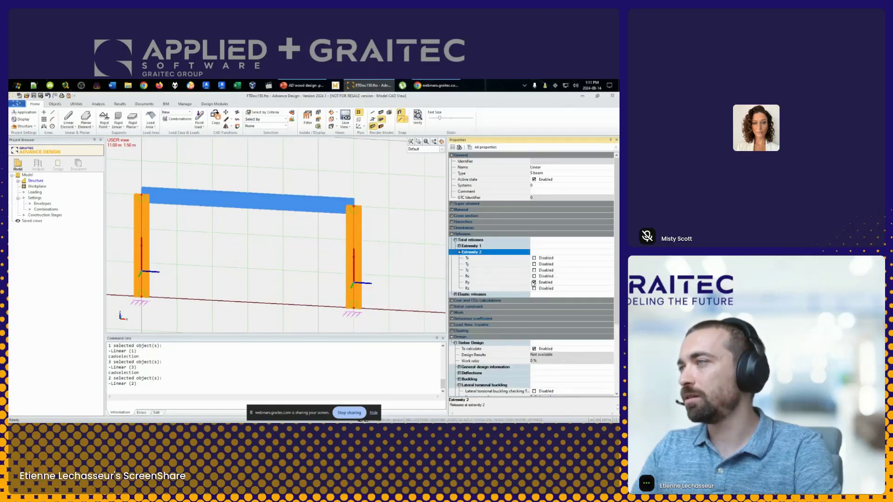
click(534, 282)
Save the project as an Advance Design file in the Downloads folder, keeping the proposed file name
middle_drag(303, 253, 341, 252)
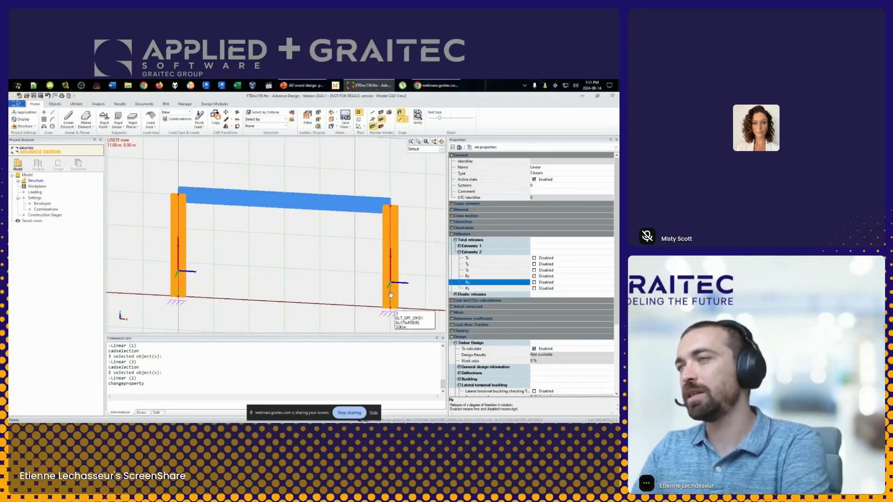
middle_drag(319, 192, 325, 213)
key(ctrl+s)
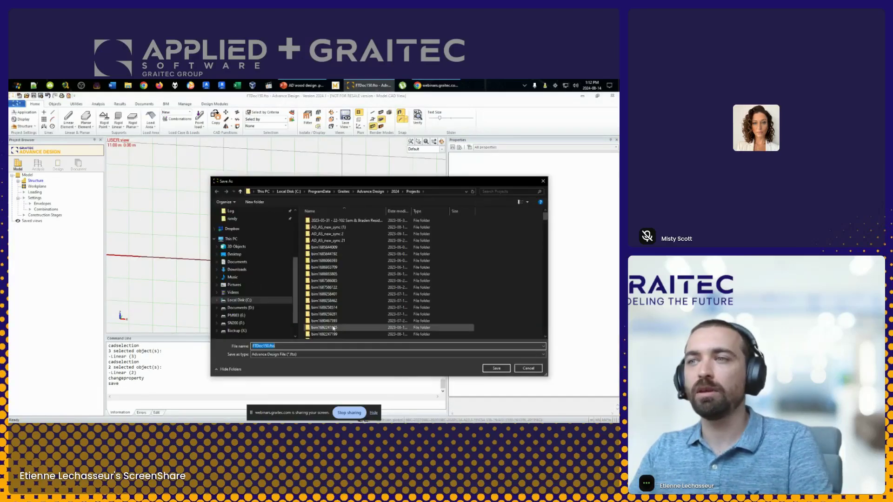
click(248, 232)
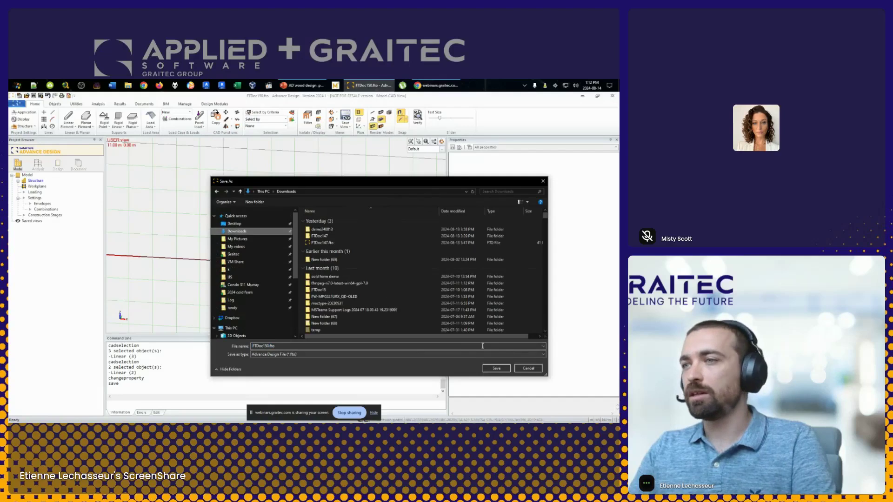
click(497, 369)
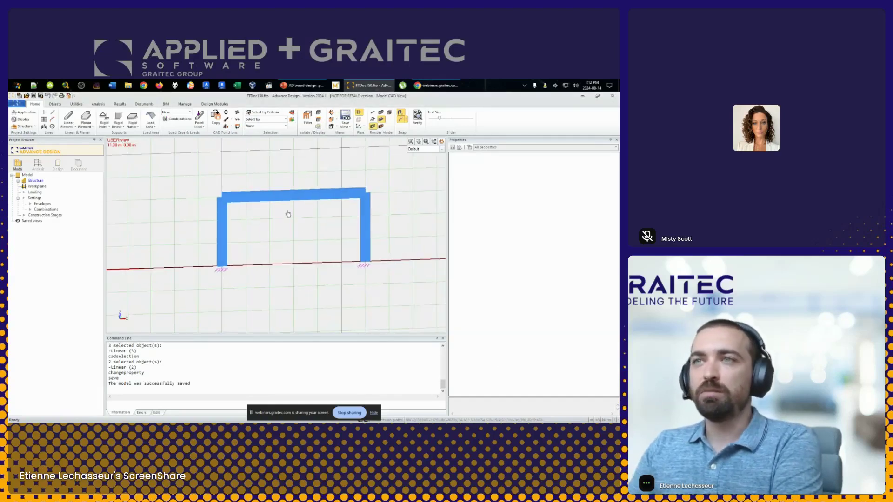
Create the load case families with one dead load case and one live load case
shift+middle_drag(288, 213, 284, 252)
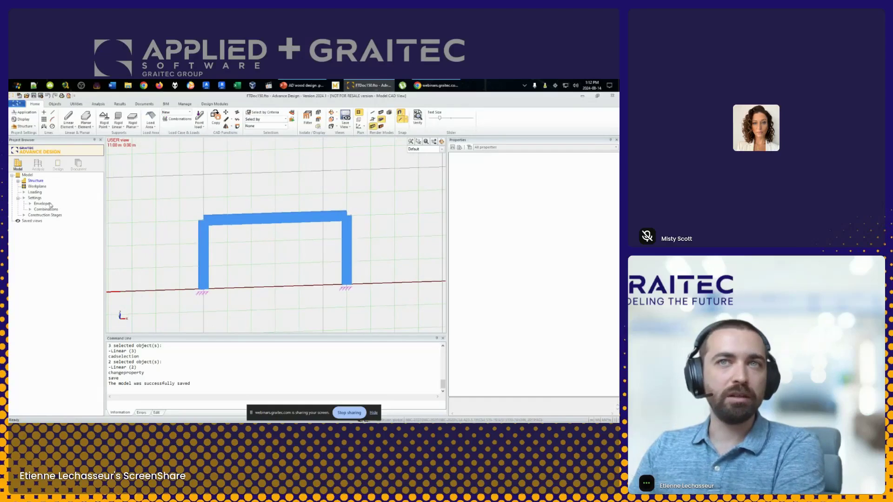
click(34, 192)
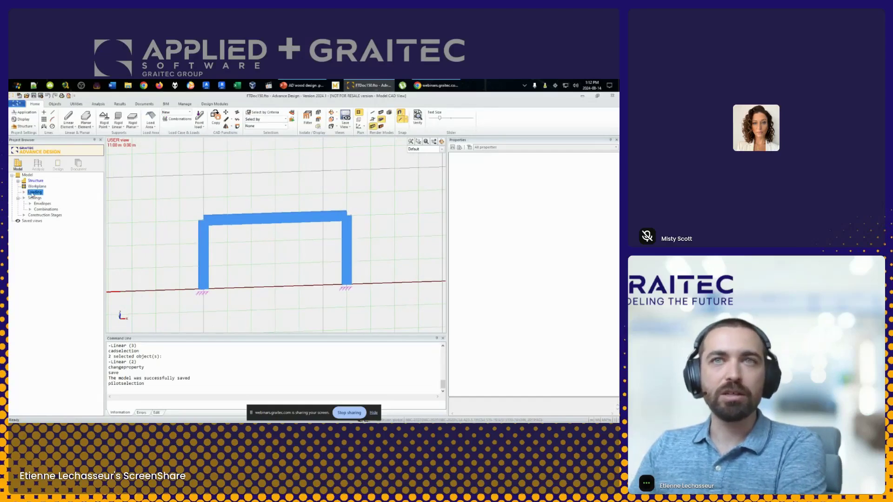
right_click(34, 193)
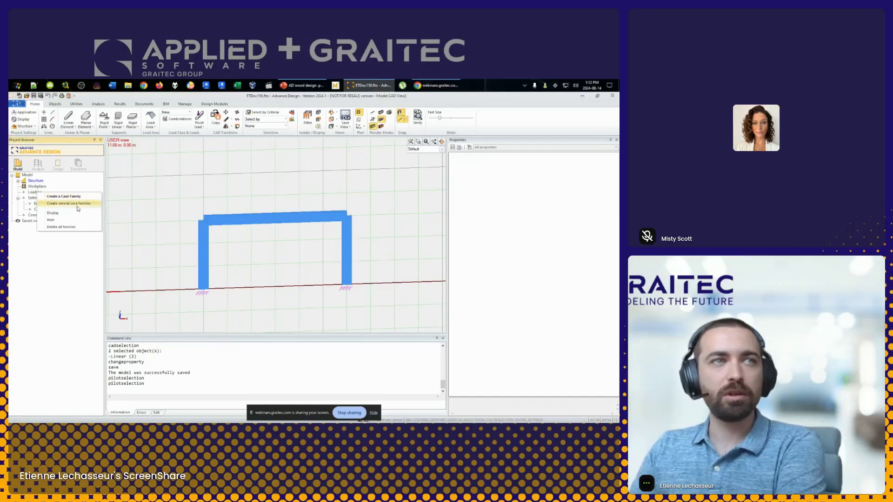
click(81, 204)
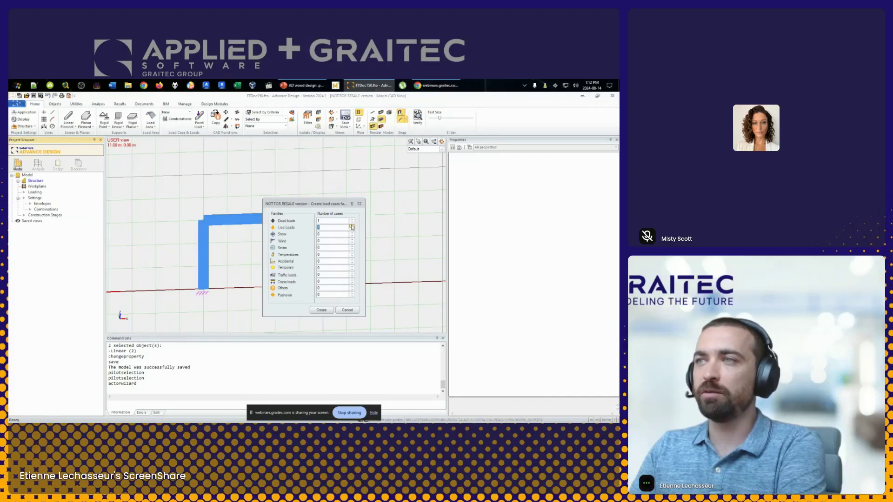
text(1)
key(shift+Tab)
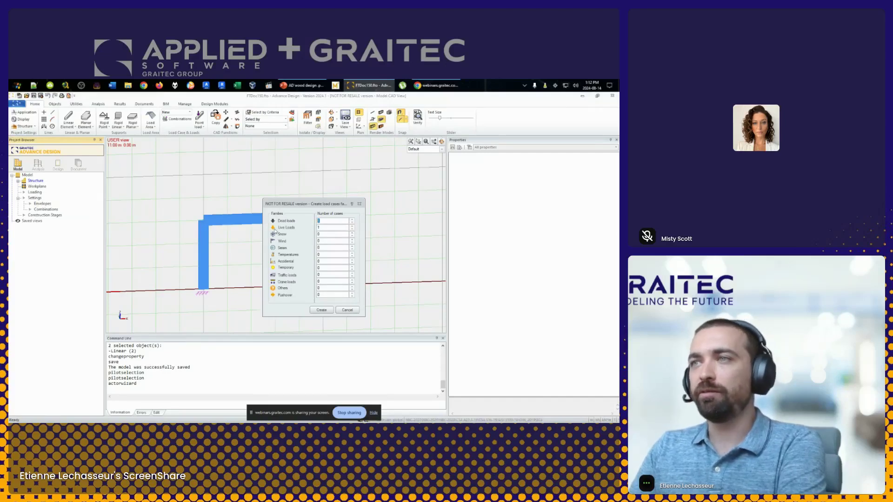
click(328, 311)
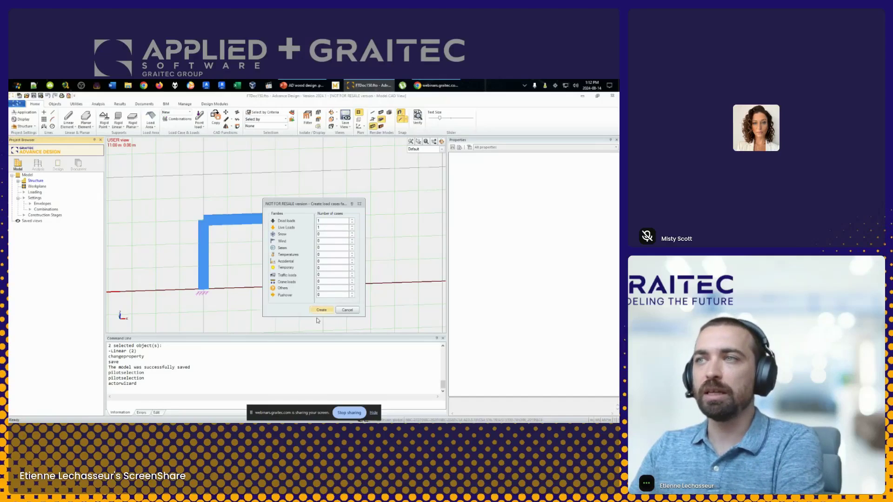
click(326, 310)
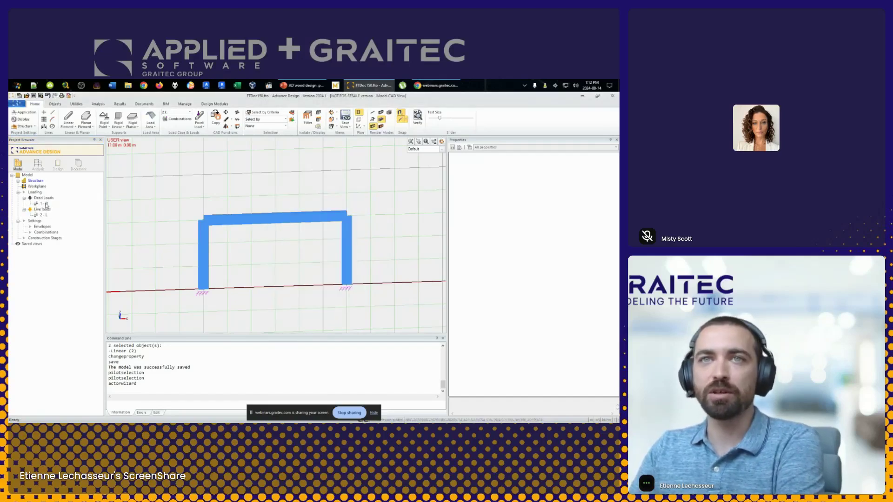
Review the dead load case's self-weight settings, including its element selection and the gravity field components
click(43, 204)
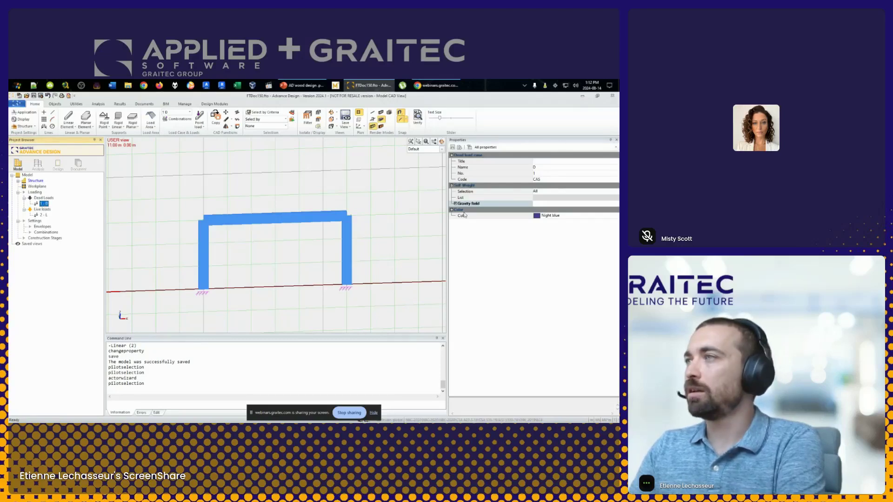
click(455, 203)
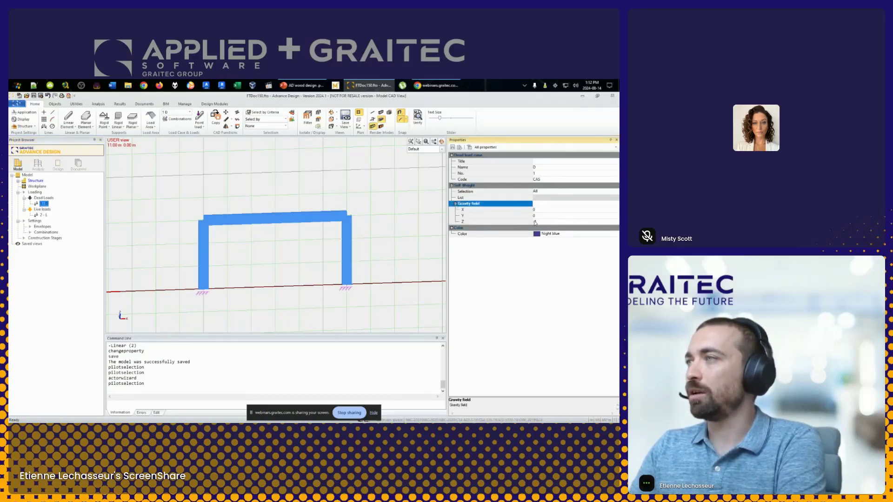
click(535, 222)
click(547, 192)
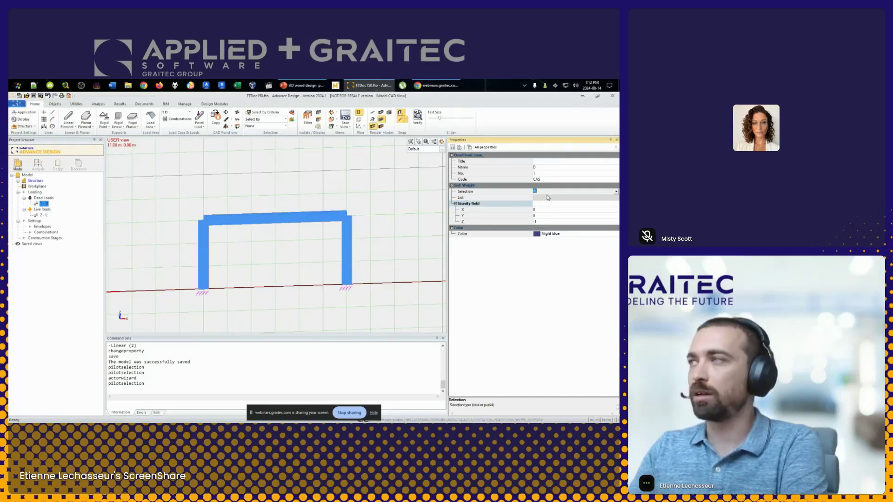
Place a linear load with FZ of -3 kN along the full beam in the dead load case and auto-scale the loads
mouse_move(219, 227)
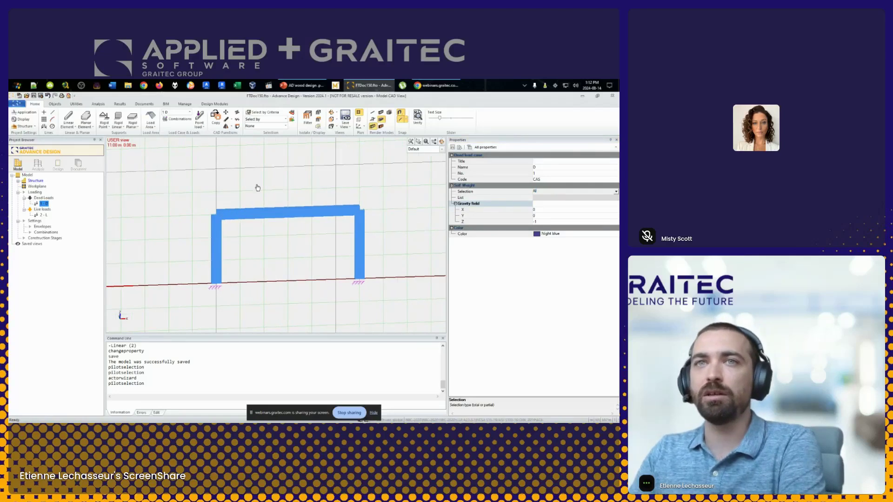
middle_drag(255, 183, 244, 203)
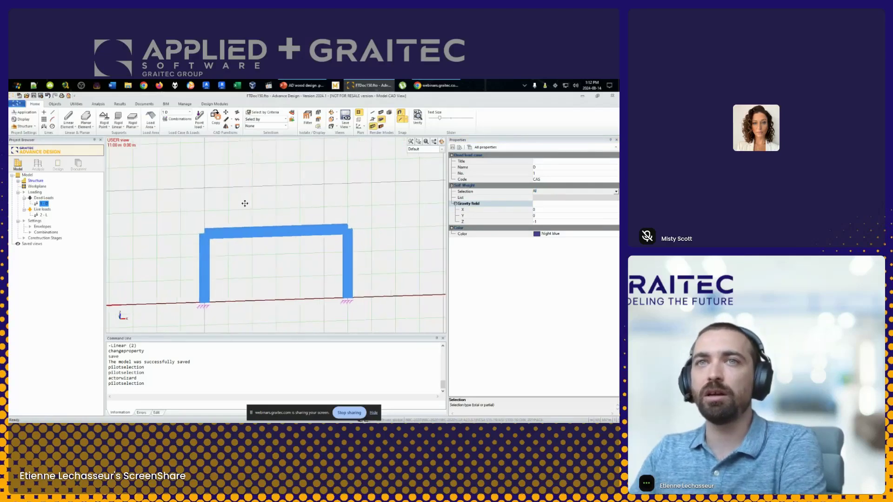
click(201, 129)
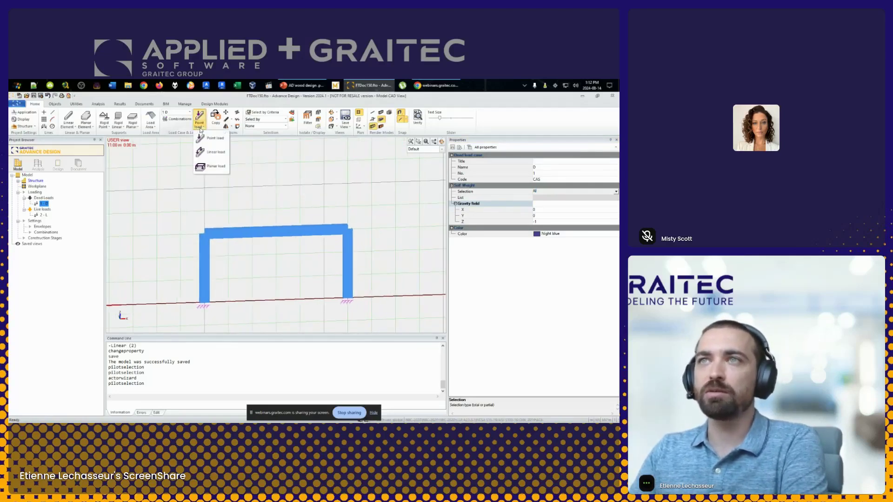
click(220, 154)
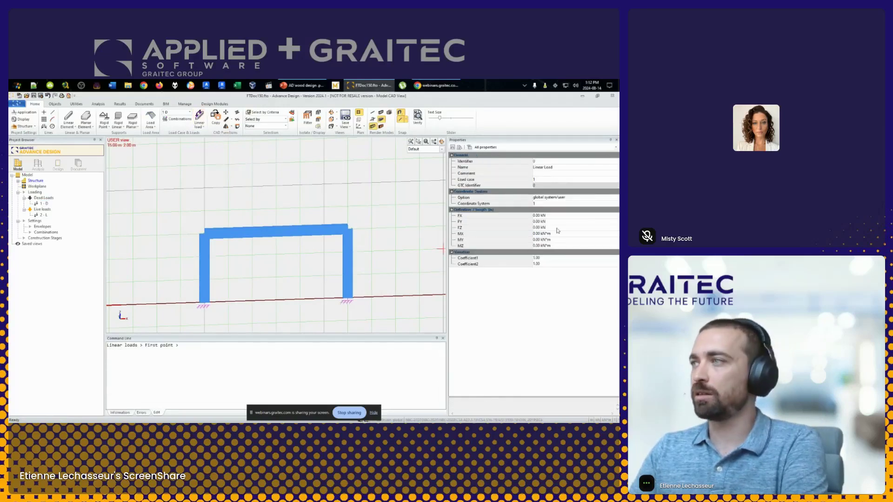
click(556, 228)
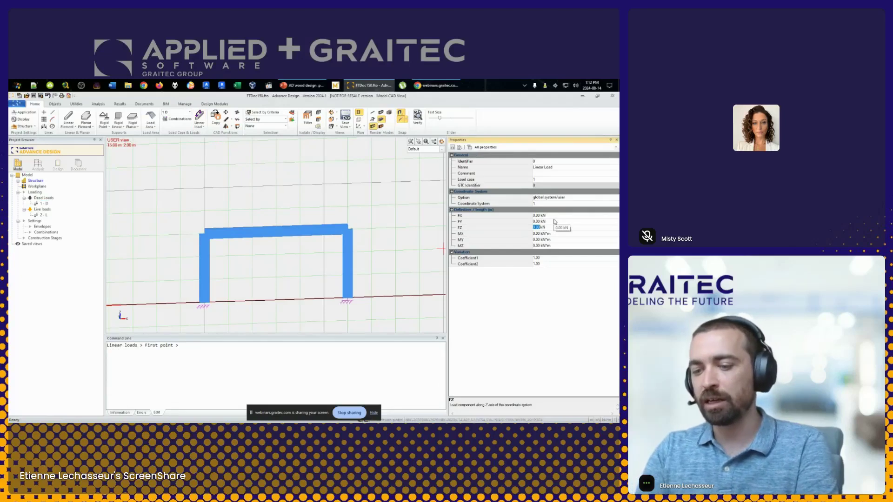
text(-)
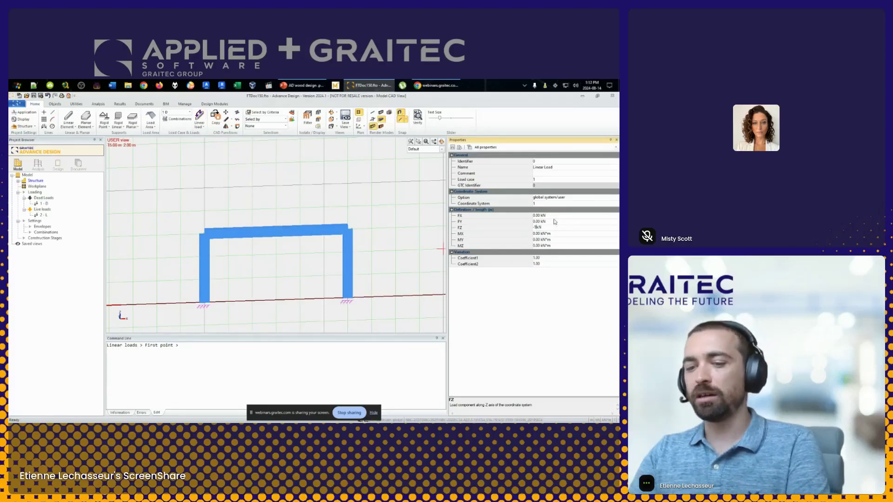
text(3)
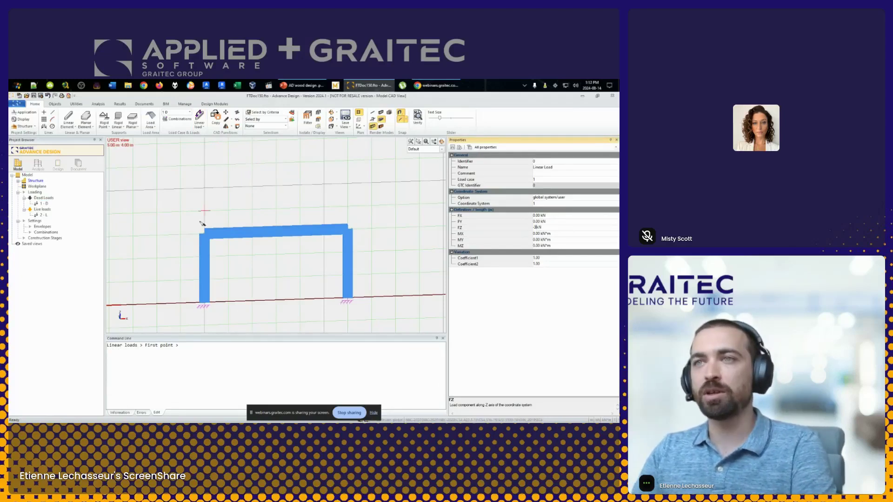
click(205, 233)
click(350, 229)
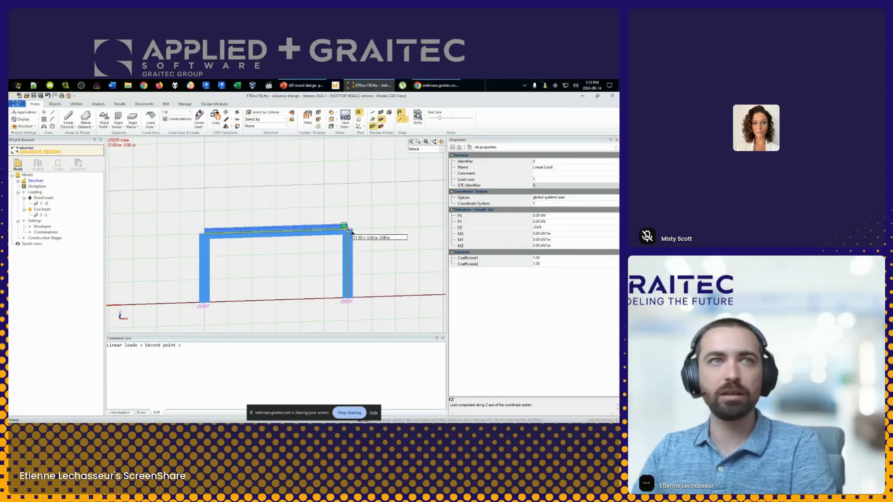
middle_drag(347, 193, 341, 197)
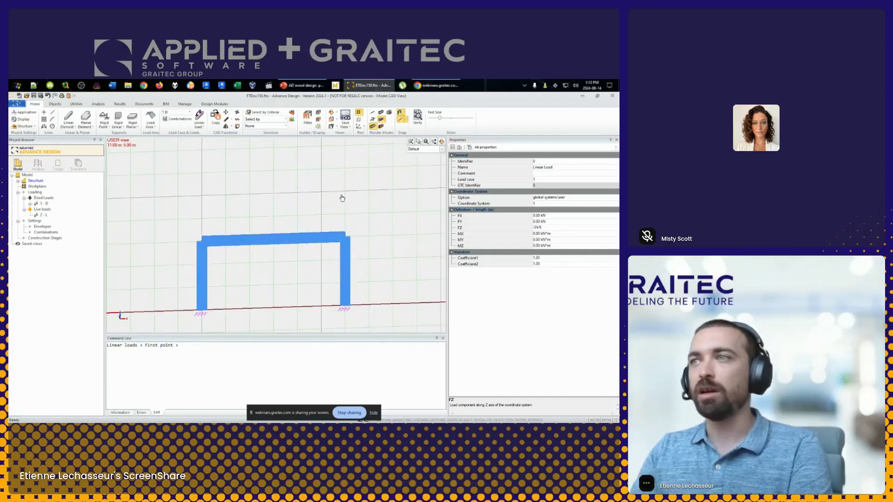
key(Escape)
right_click(355, 196)
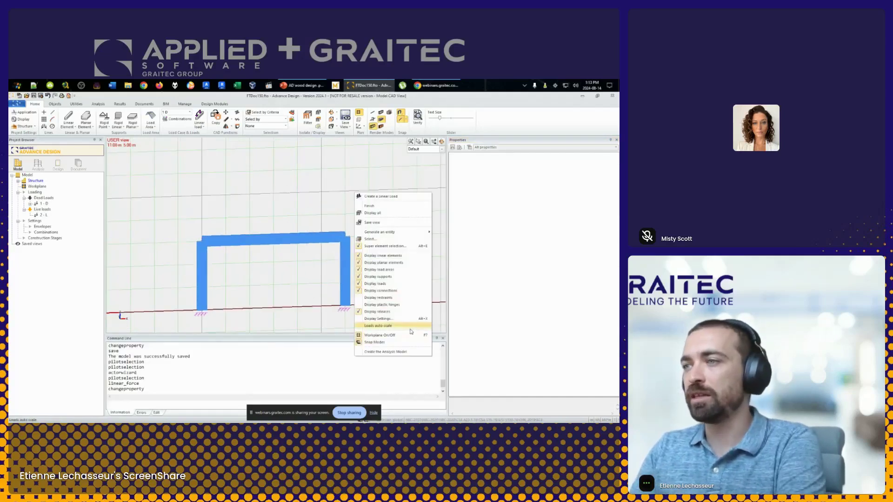
click(405, 324)
Shift the linear load past the right column, and use deformation mode to stretch its two ends back to the beam's ends
click(347, 237)
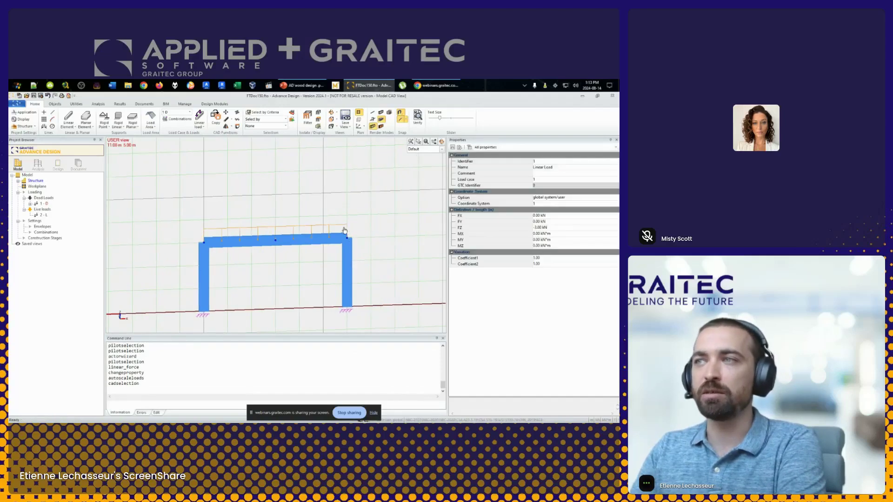
drag(348, 238, 418, 236)
click(76, 104)
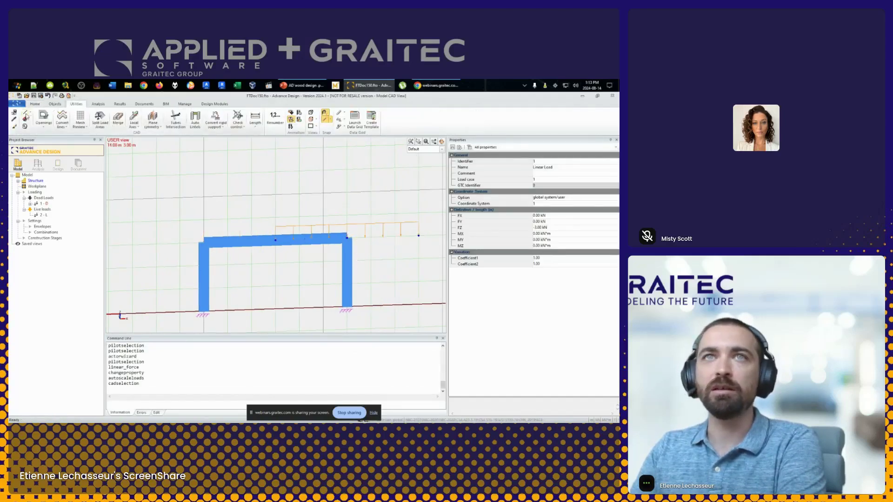
click(25, 119)
drag(276, 239, 201, 242)
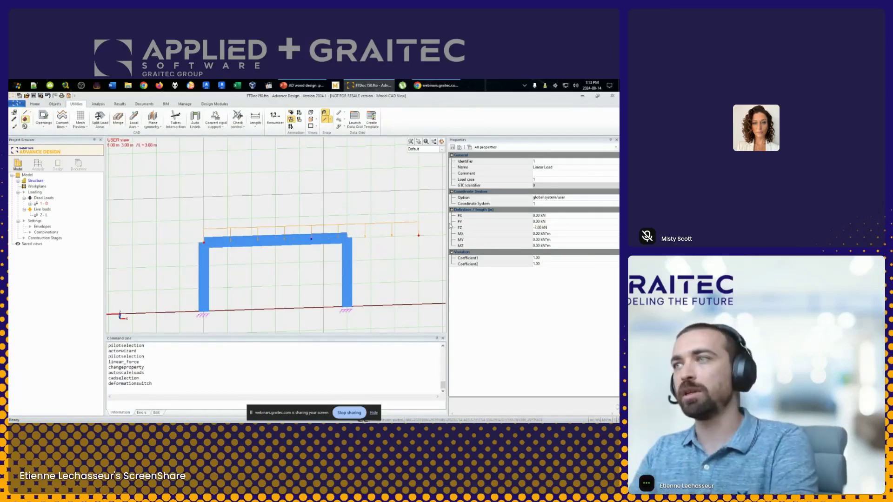
drag(418, 236, 350, 237)
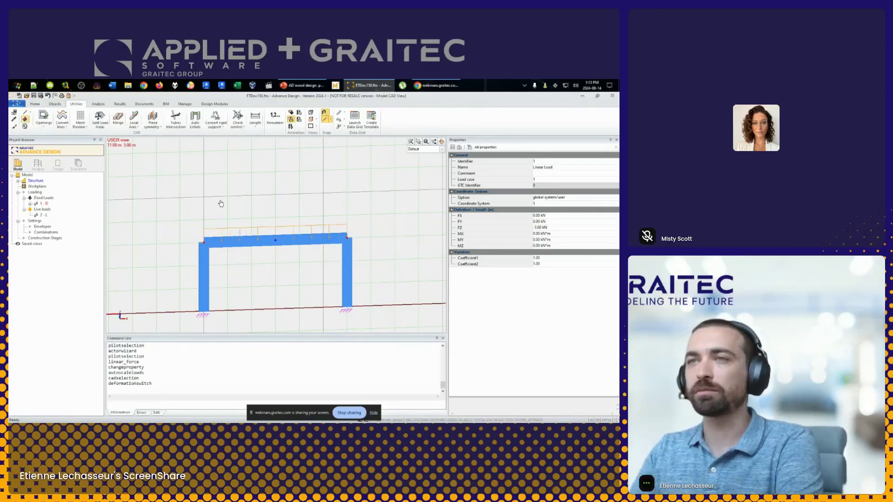
Apply a linear load with FZ of -10 kN to the selected horizontal beam in the live load case
click(43, 215)
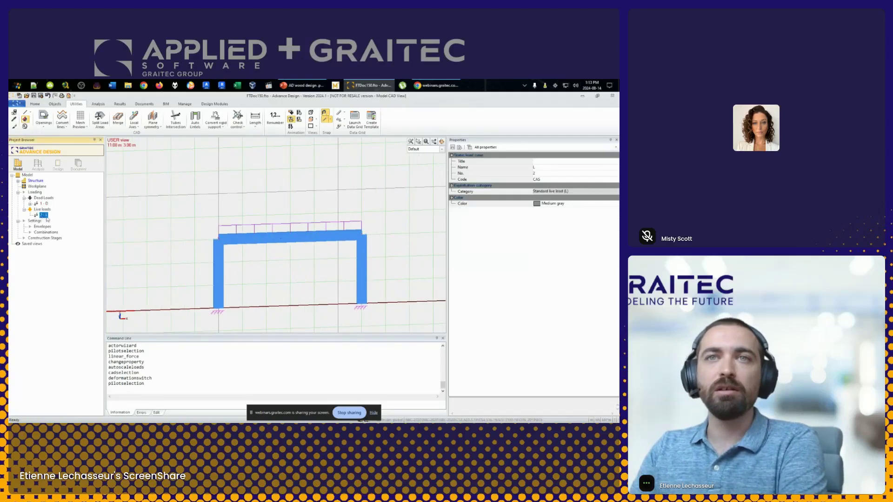
click(262, 244)
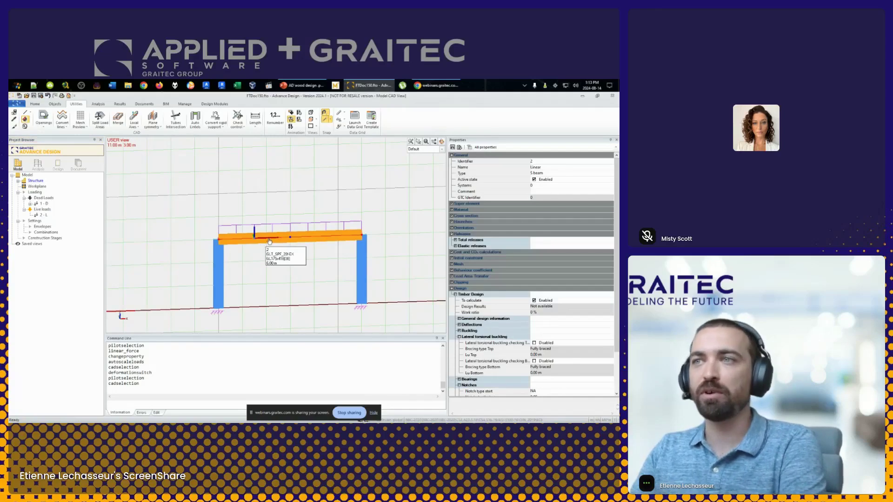
right_click(269, 241)
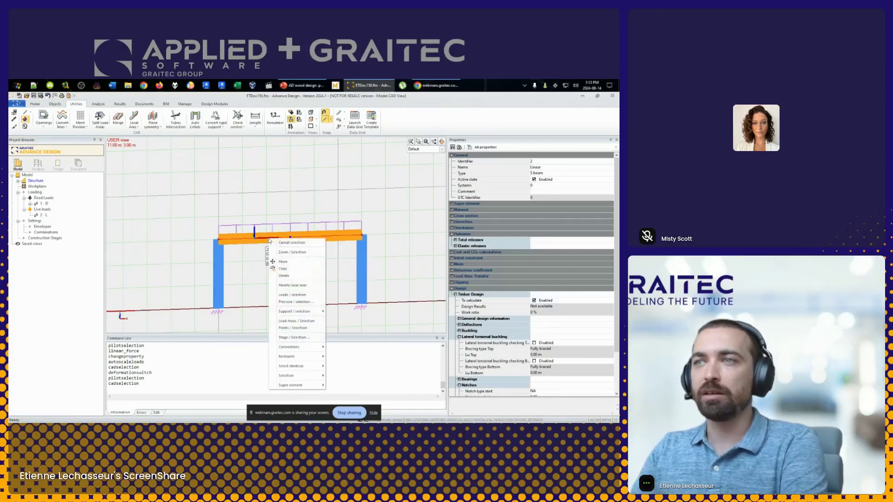
click(287, 296)
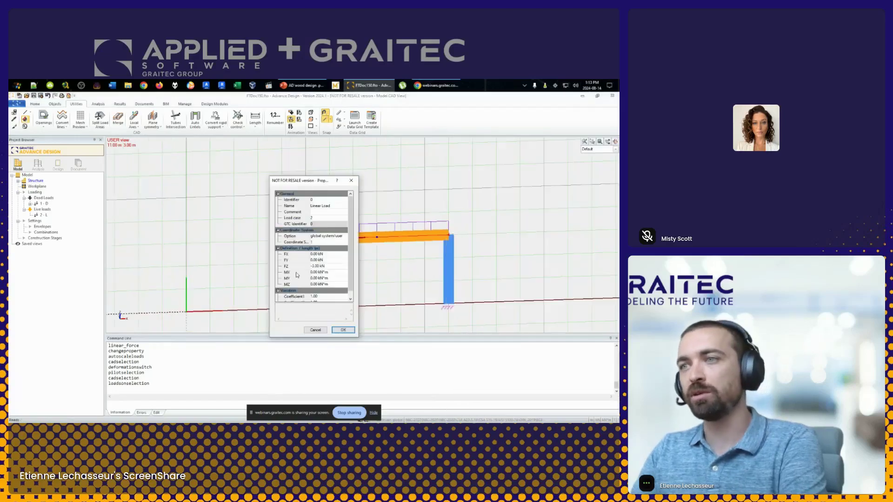
click(329, 267)
text(0)
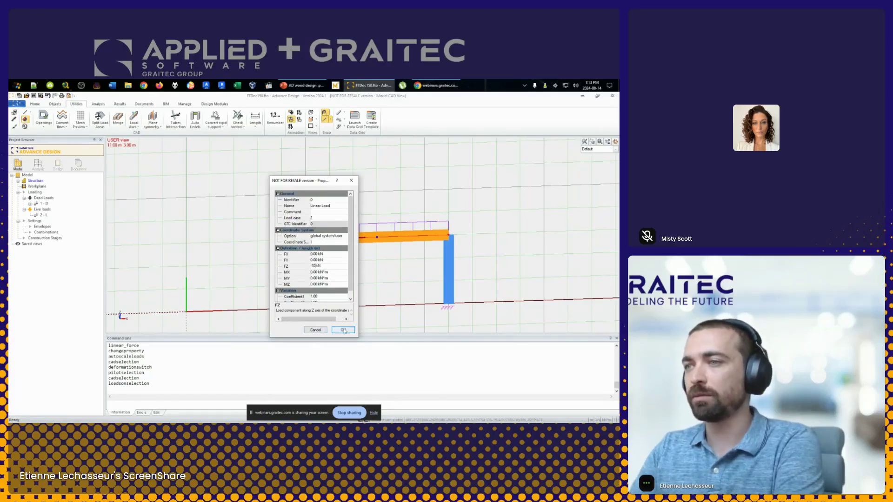
click(342, 330)
key(Escape)
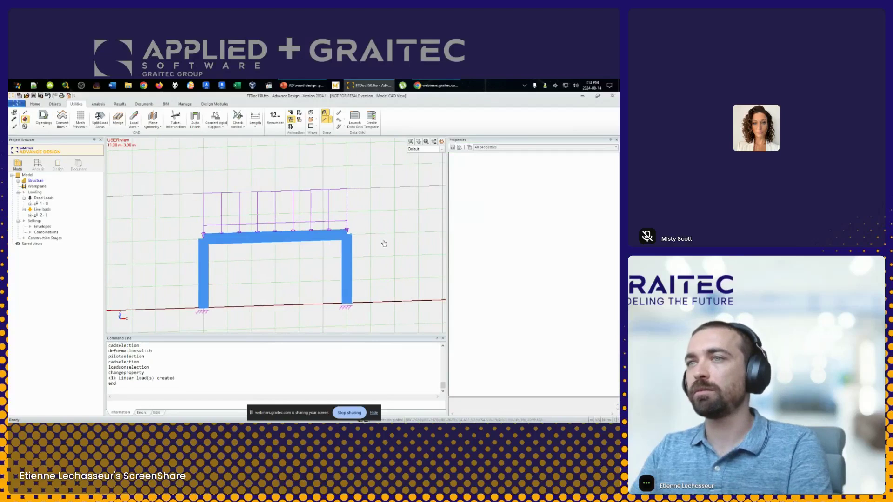
shift+middle_drag(392, 235, 359, 239)
middle_drag(376, 158, 329, 171)
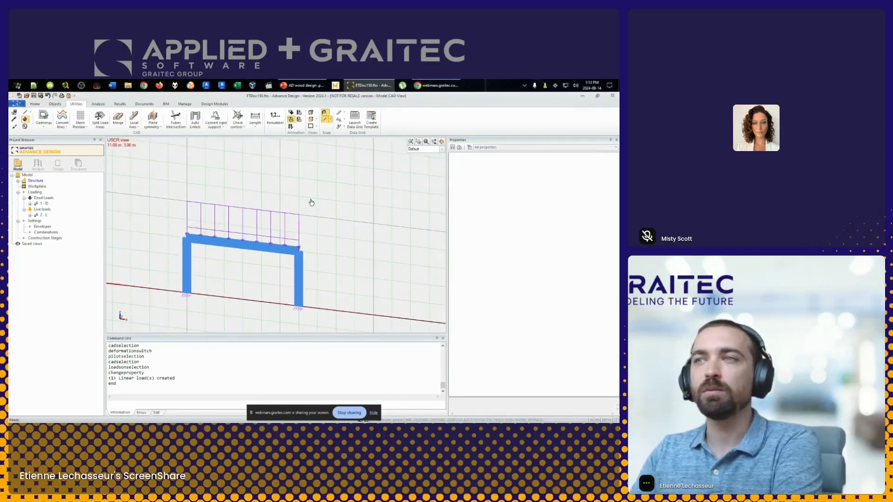
Examine the linear loads stored under the dead and live load cases in the model tree and their properties
click(30, 214)
click(44, 215)
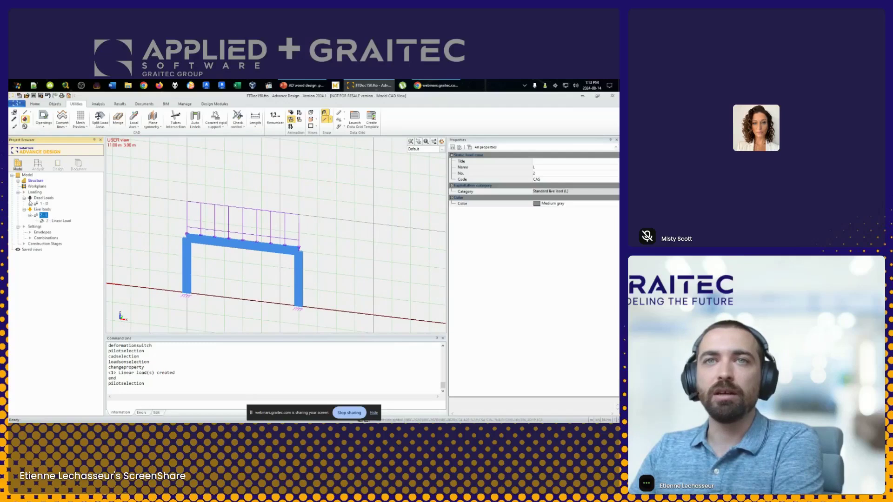
click(42, 203)
click(31, 204)
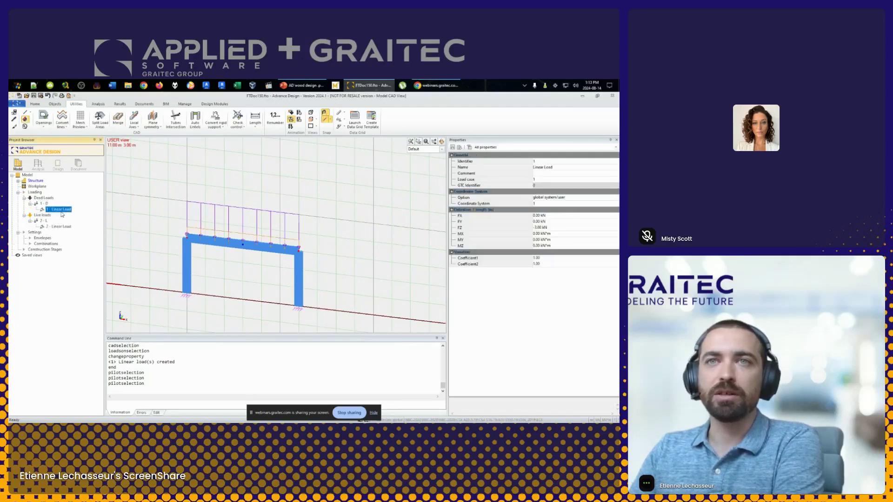
click(60, 226)
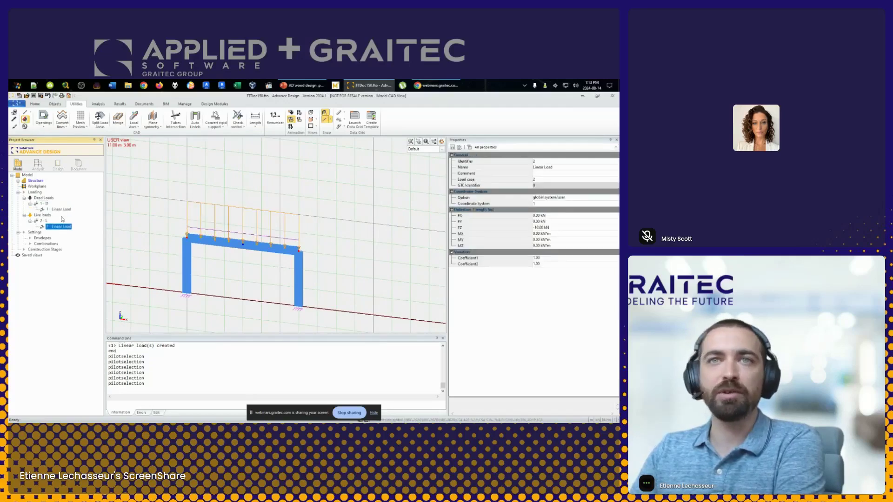
click(60, 210)
Inspect the structure's linear elements, rigid point supports and workplane in the model tree
click(18, 181)
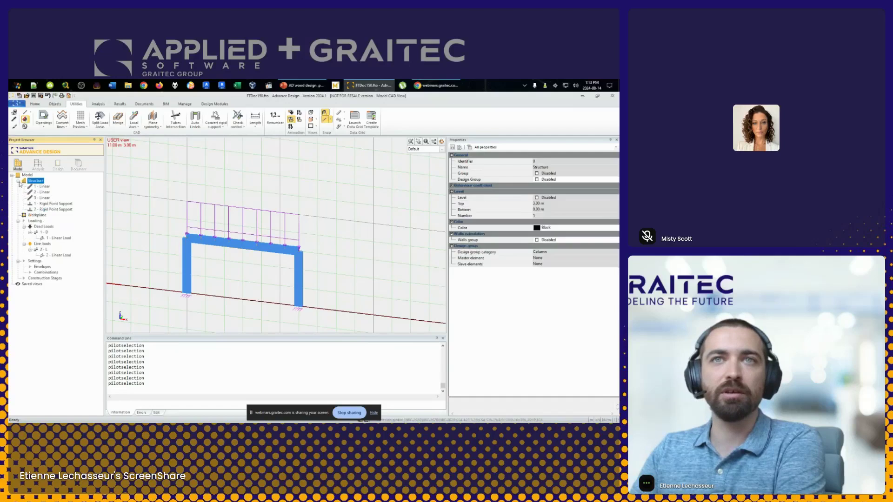
click(43, 187)
click(42, 192)
click(47, 209)
click(41, 215)
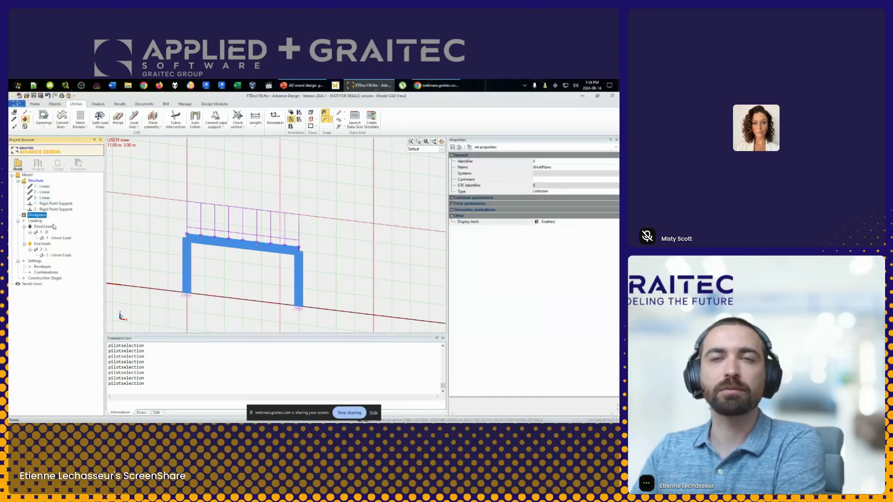
click(17, 181)
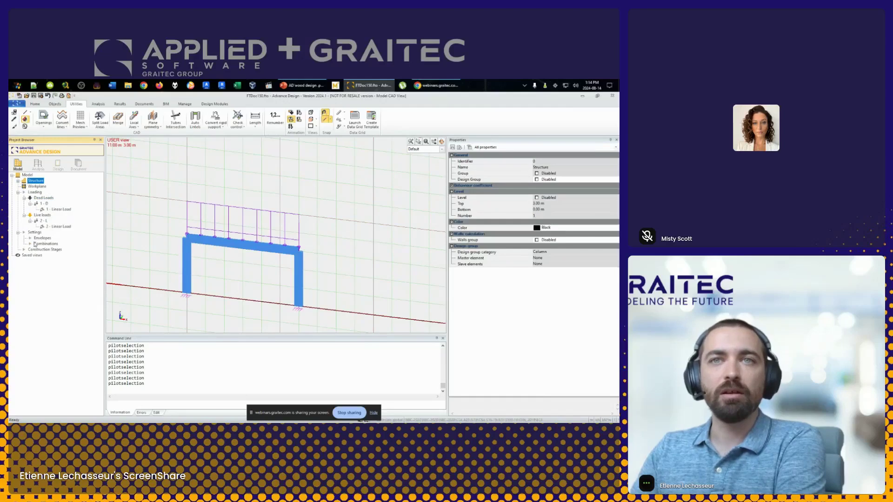
Generate the simplified Canadian load combinations from the dead and live cases, and select ULS combination 102 in the list
double_click(46, 243)
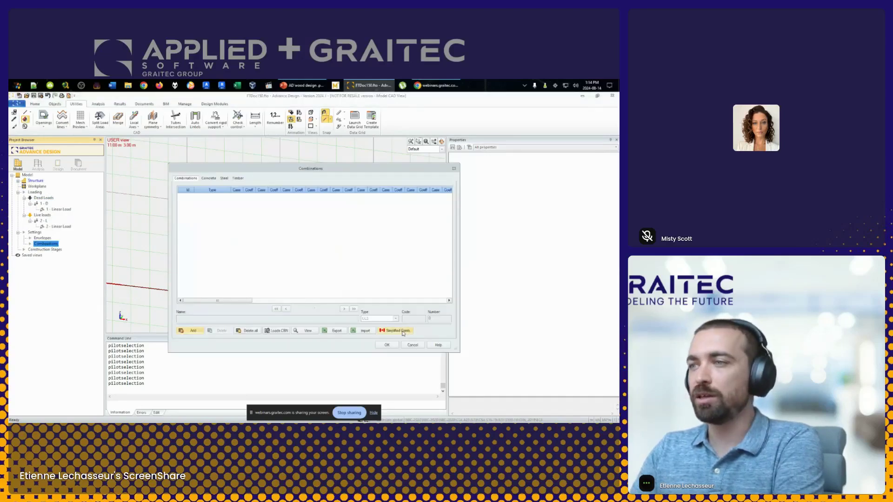
click(402, 332)
click(367, 275)
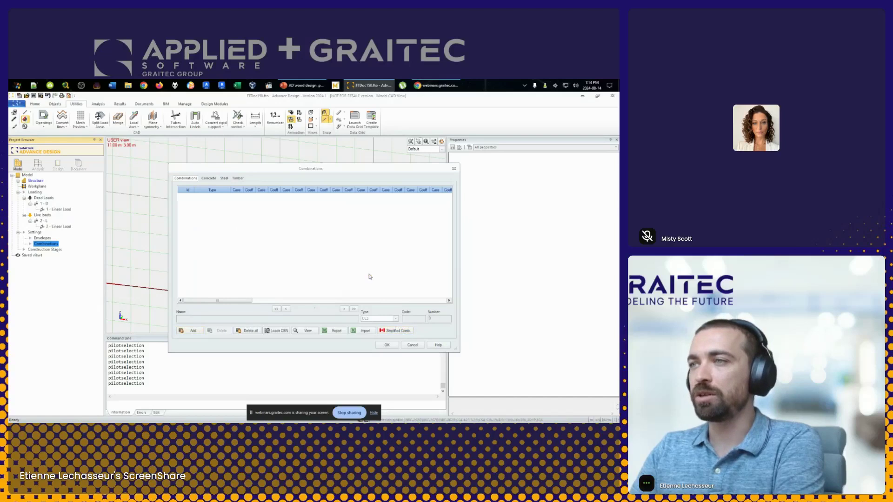
drag(182, 196, 183, 223)
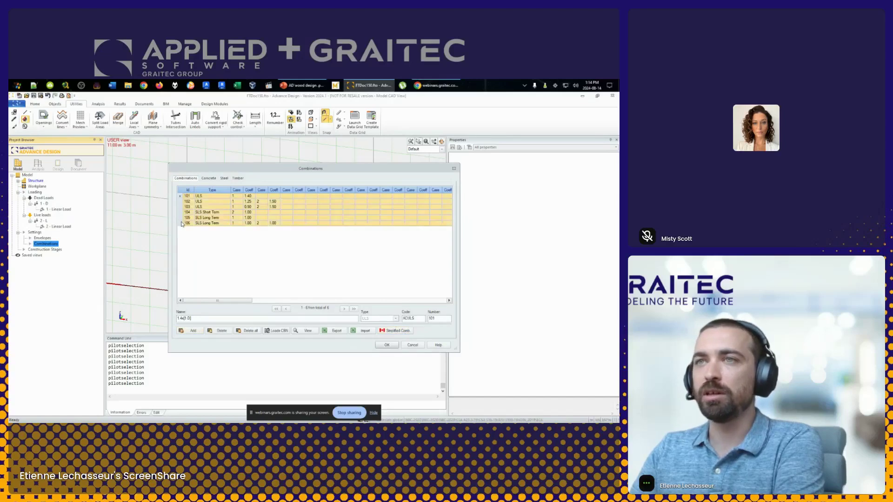
click(229, 240)
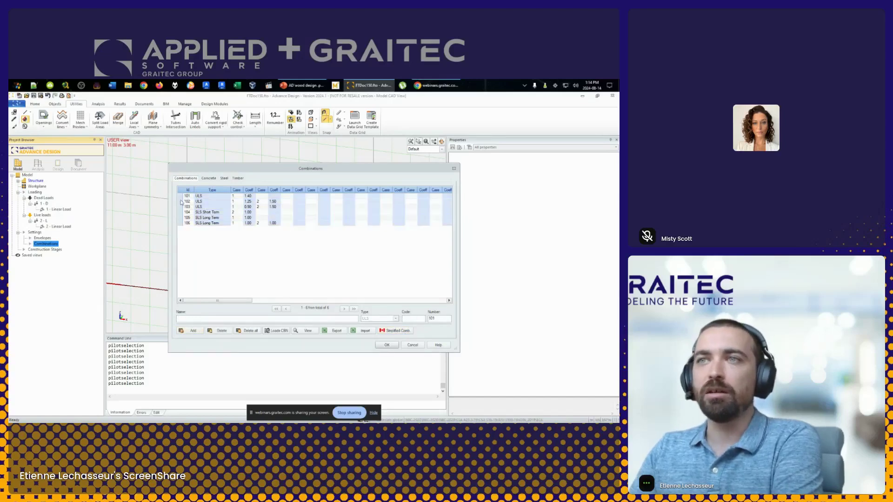
click(181, 202)
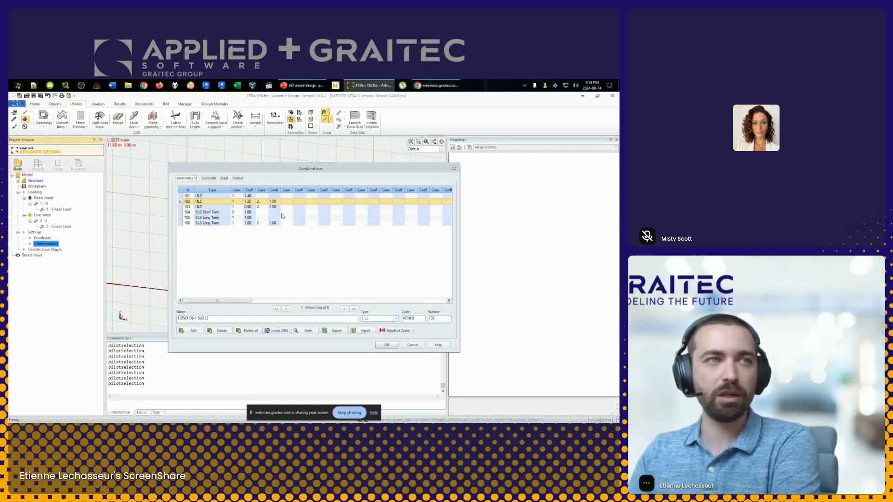
Review the combinations assigned to concrete, steel and timber design, comparing timber's Deflections and Profiles lists
click(215, 181)
click(226, 179)
click(236, 179)
click(225, 180)
click(209, 179)
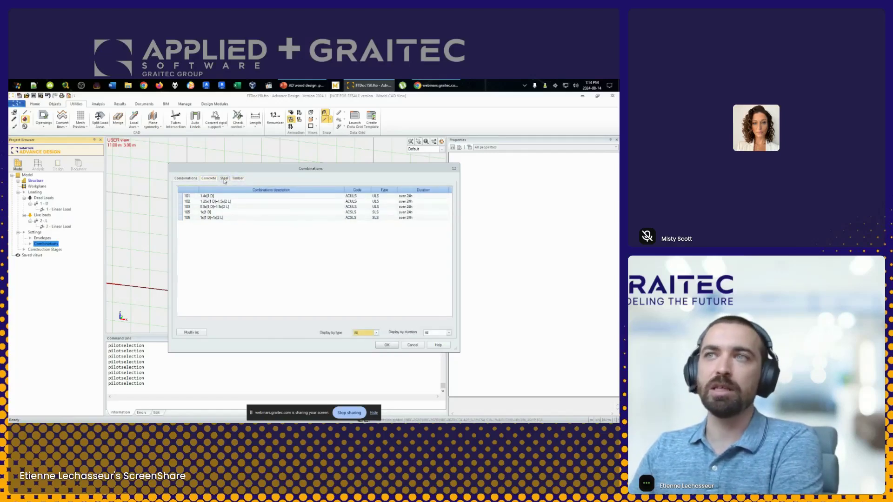
click(236, 179)
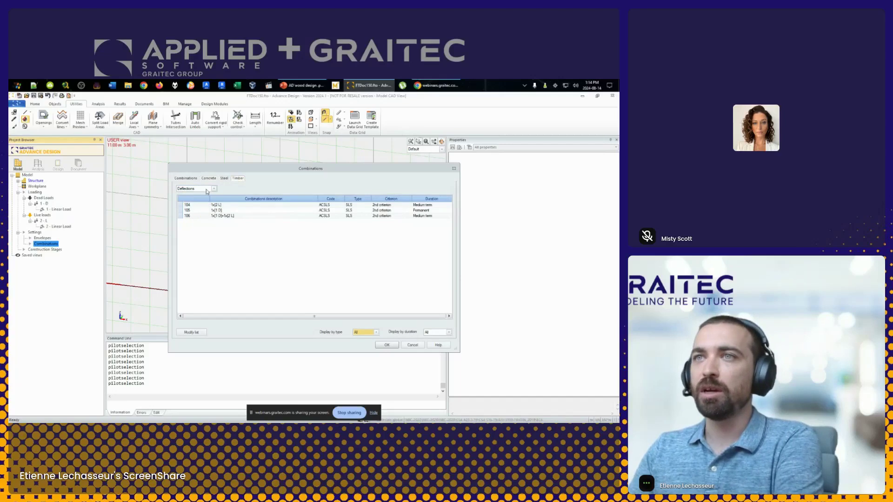
click(213, 189)
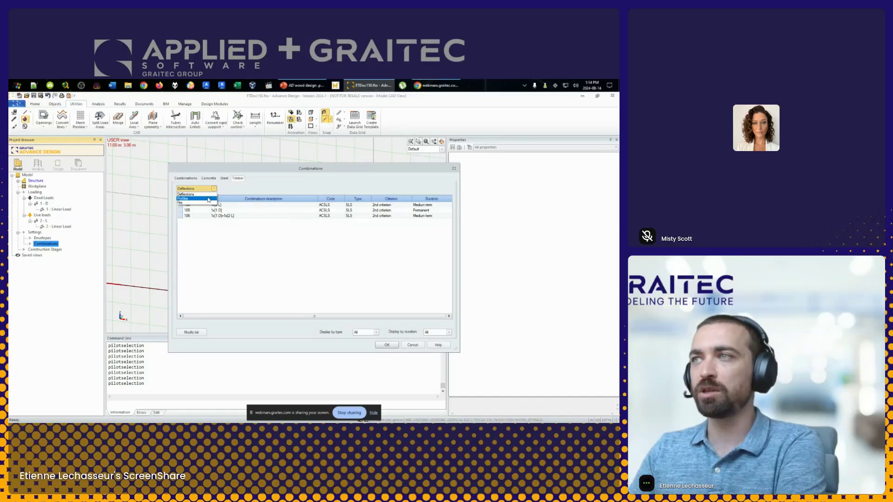
click(208, 199)
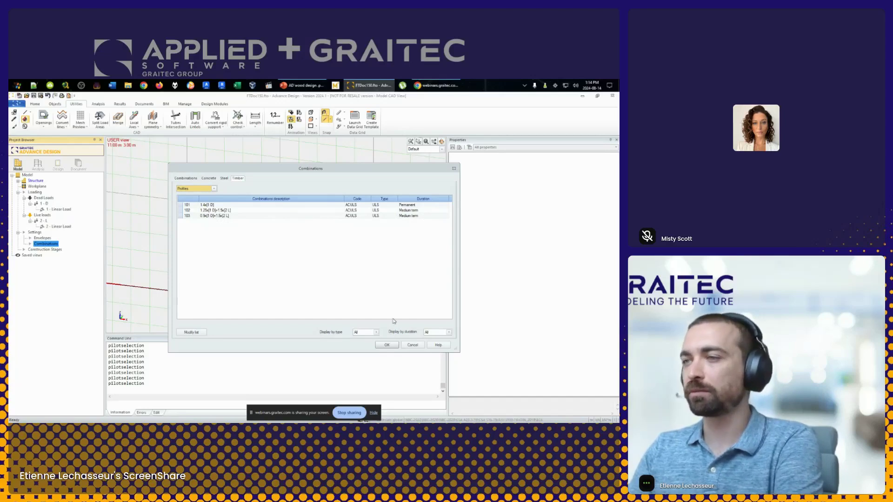
Accept the load combinations and save the model
click(387, 345)
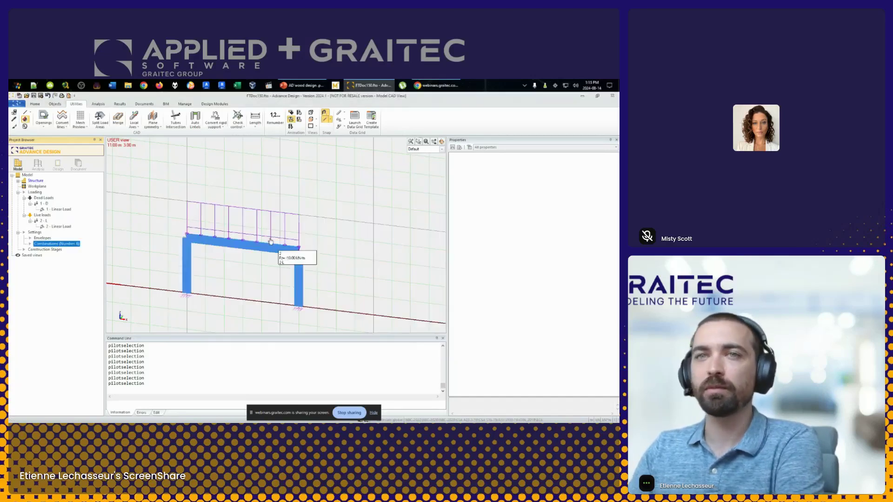
key(ctrl+s)
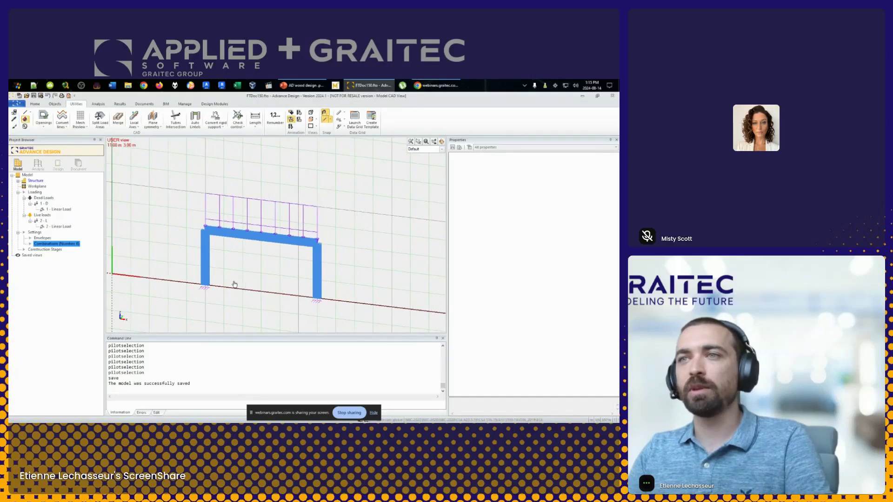
Select the beam and both columns together, and collapse their property groups down to the Timber Design subcategories
mouse_move(233, 285)
middle_down()
mouse_move(253, 275)
mouse_move(247, 296)
middle_up()
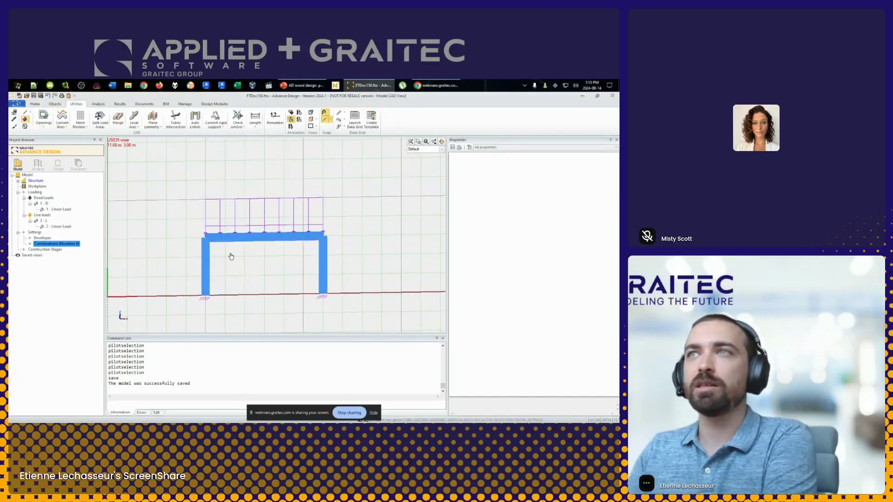
click(255, 242)
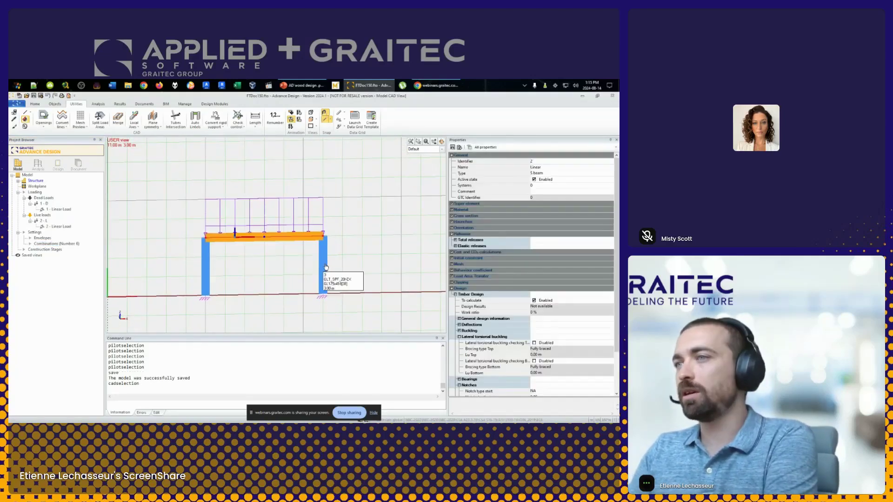
click(324, 278)
click(206, 271)
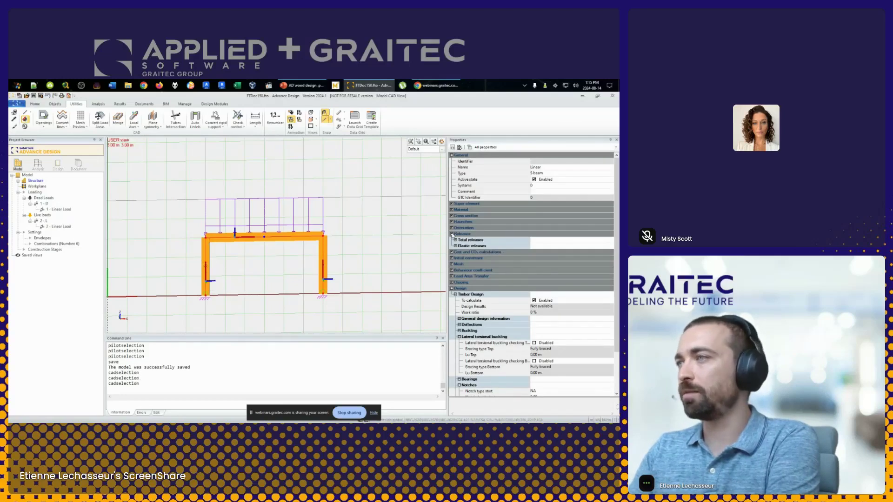
click(451, 234)
click(452, 156)
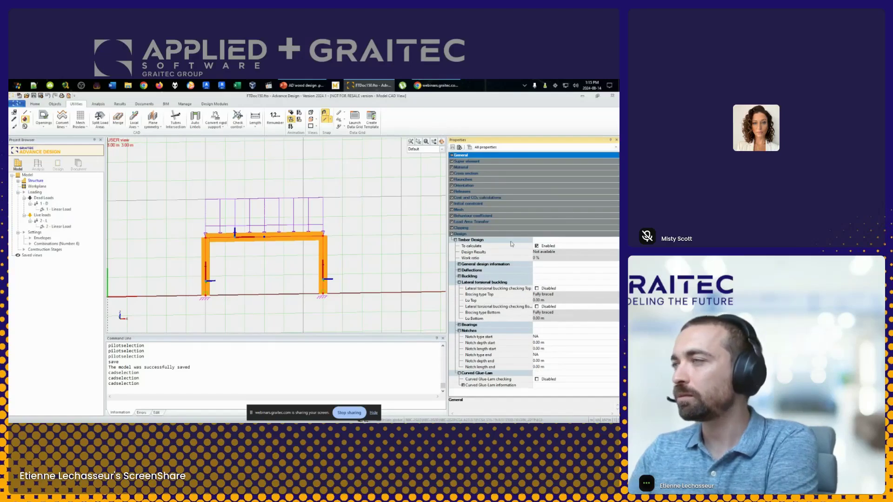
click(459, 282)
click(459, 294)
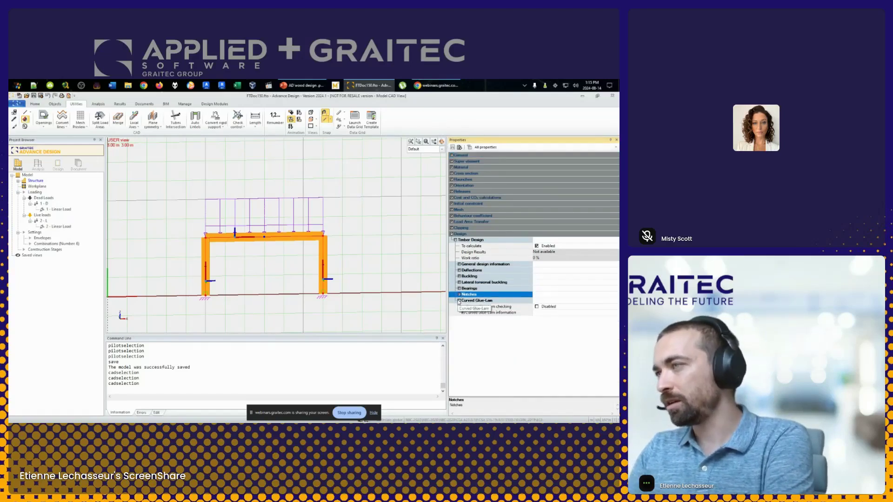
click(459, 300)
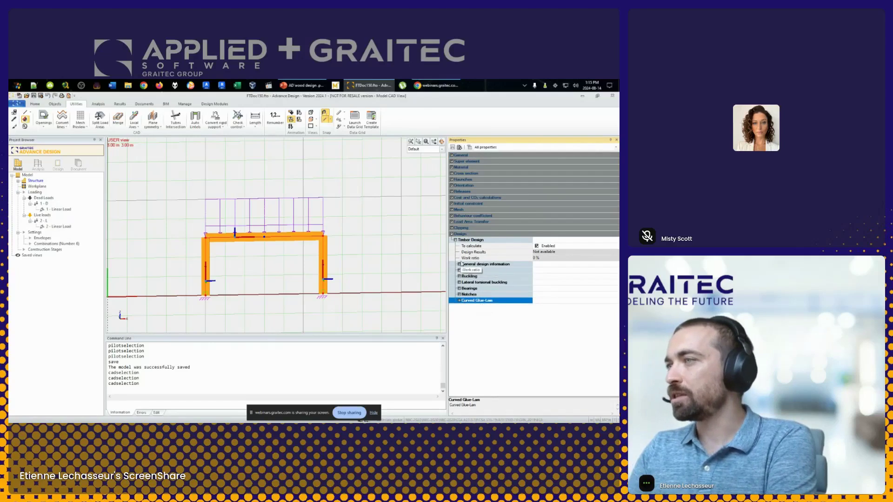
Set the sharing case to NA in the general design information of the beam and both columns
click(459, 264)
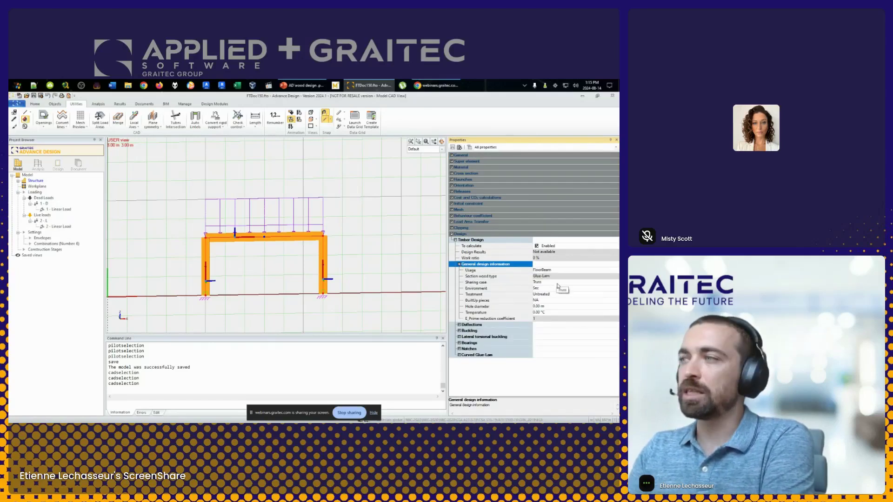
click(558, 282)
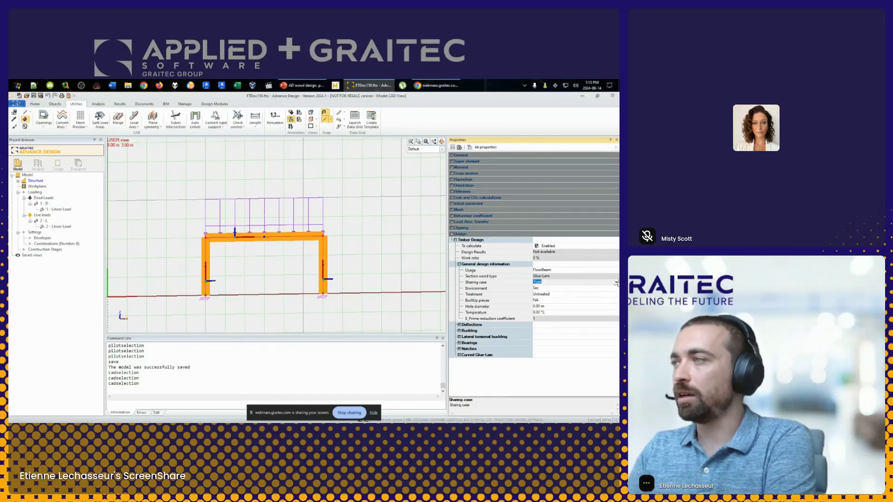
click(616, 282)
click(537, 288)
Review the environment and treatment options for the selected members, keeping environment Sec and treatment Untreated
click(538, 289)
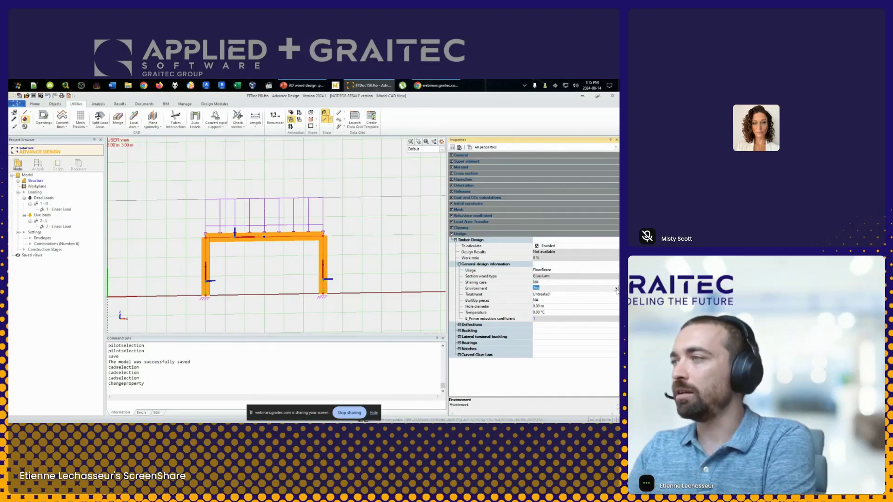
click(616, 289)
click(551, 289)
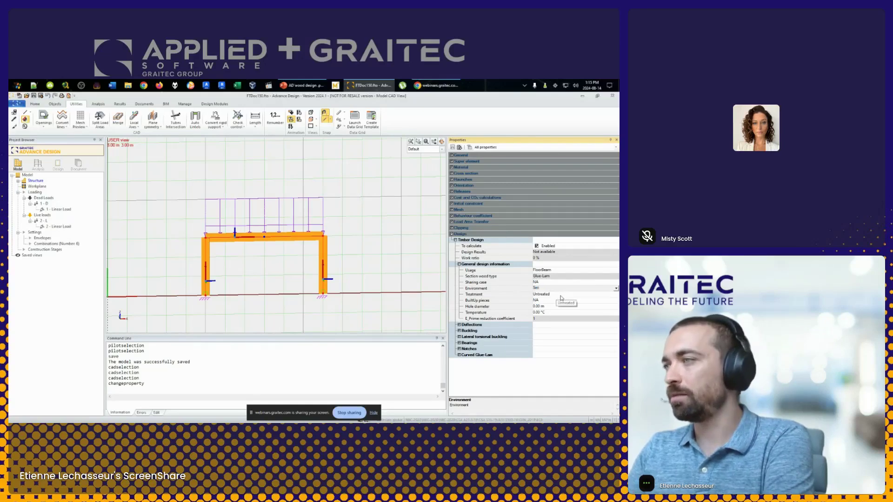
click(560, 295)
click(616, 295)
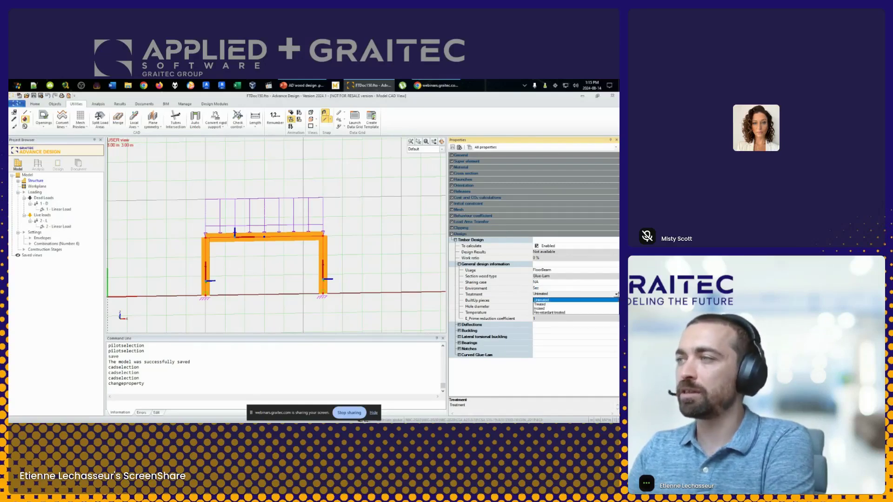
click(577, 300)
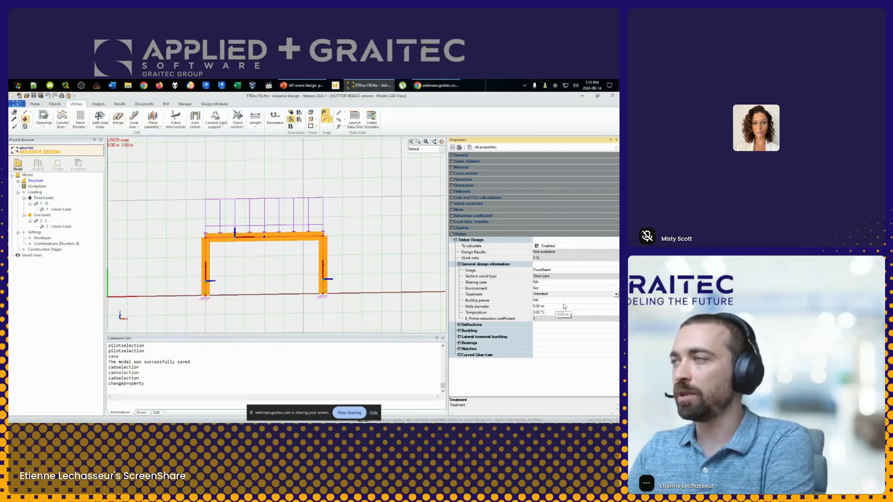
Review the selected members' built-up pieces options, and examine their hole diameter and temperature settings
click(609, 300)
click(616, 301)
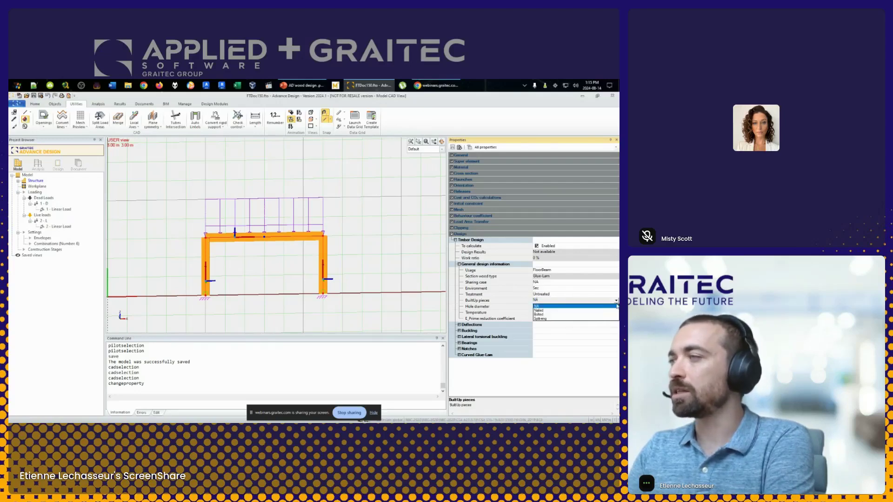
click(616, 301)
click(562, 308)
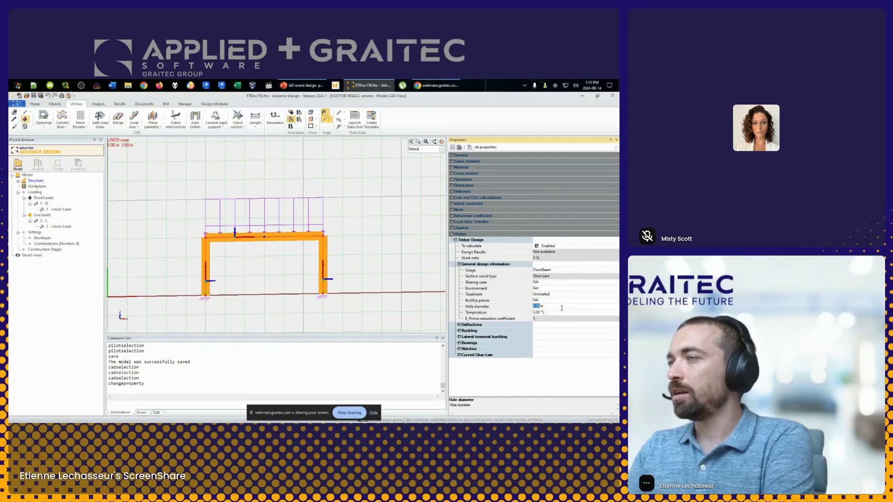
drag(546, 308, 533, 306)
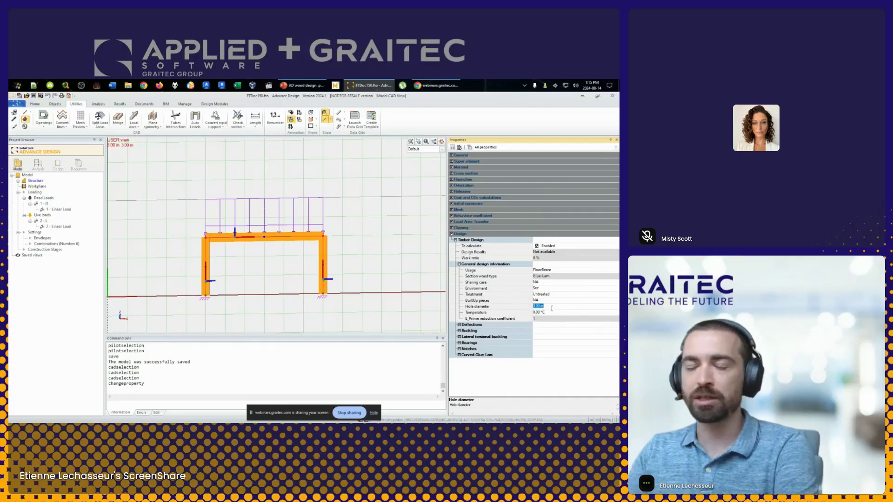
drag(543, 307, 536, 306)
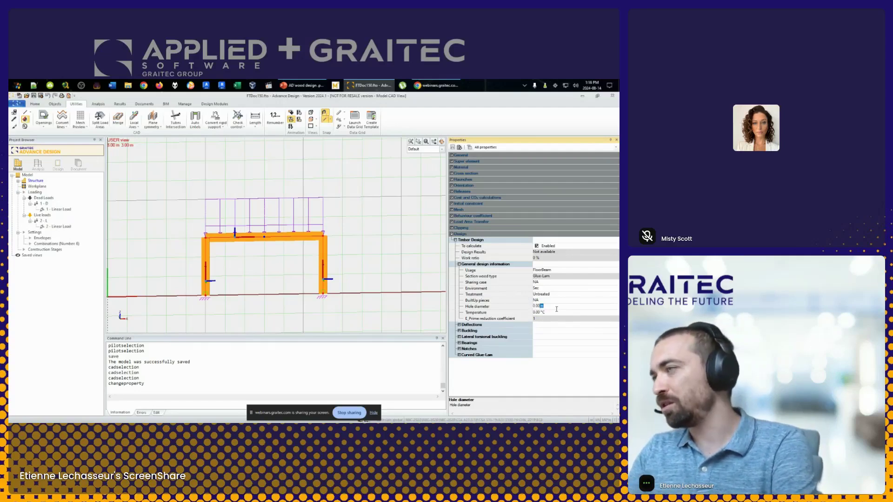
click(554, 312)
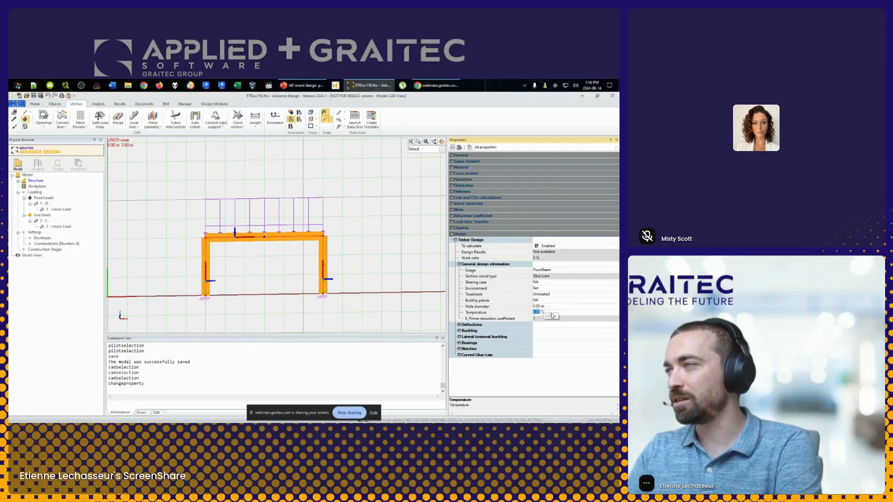
drag(558, 312, 512, 317)
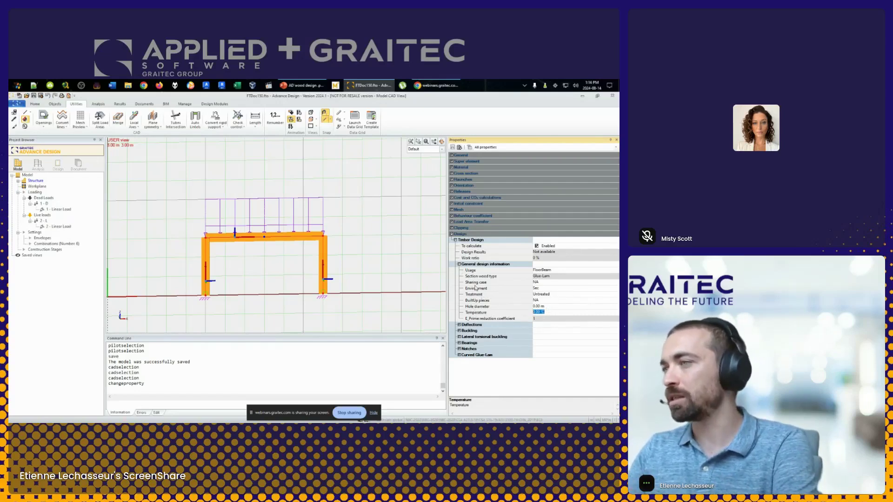
Save the model with the current timber design settings of the beam and both columns
click(474, 282)
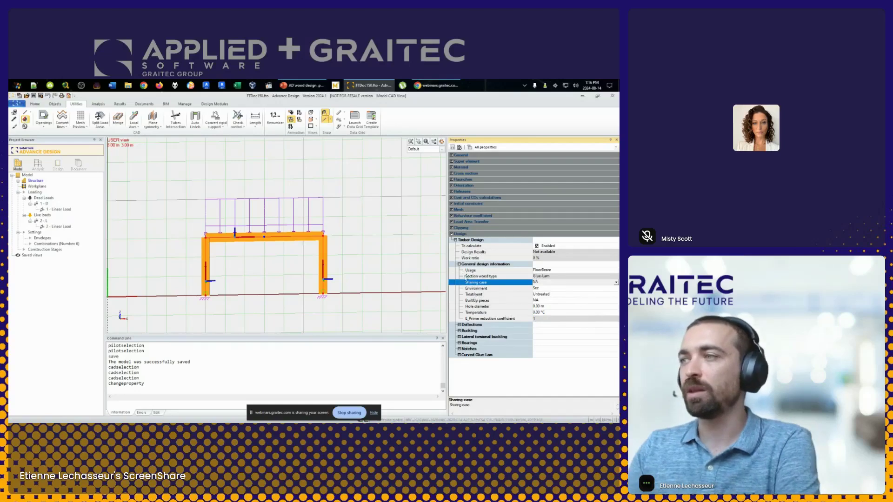
key(ctrl+s)
middle_drag(279, 289, 270, 295)
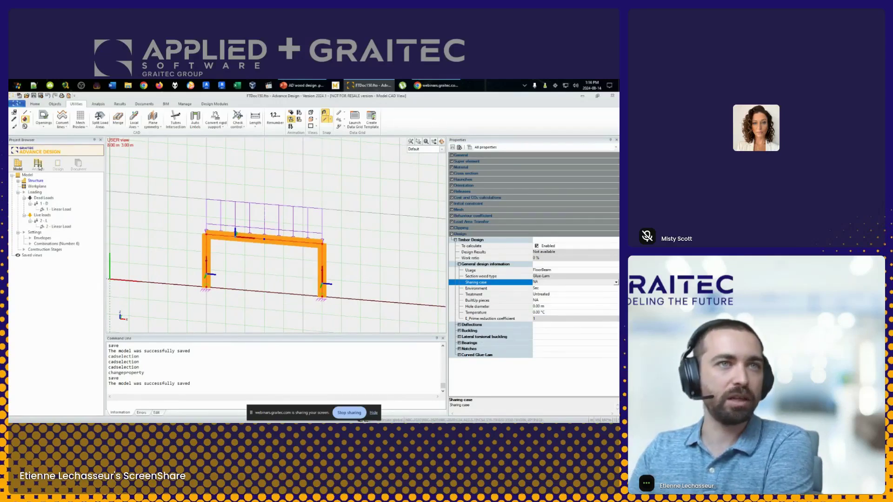
Create a new analysis model and run the FE calculation, leaving Timber Design out of the calculation sequence
click(38, 165)
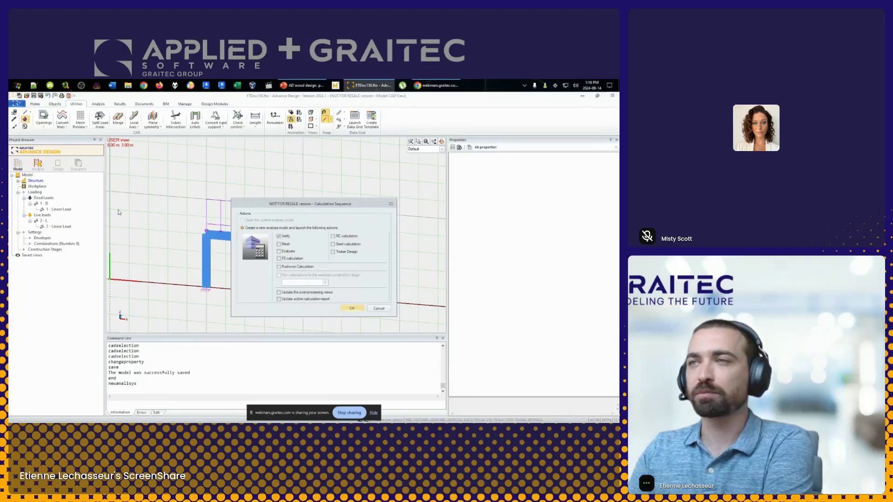
drag(315, 207, 315, 172)
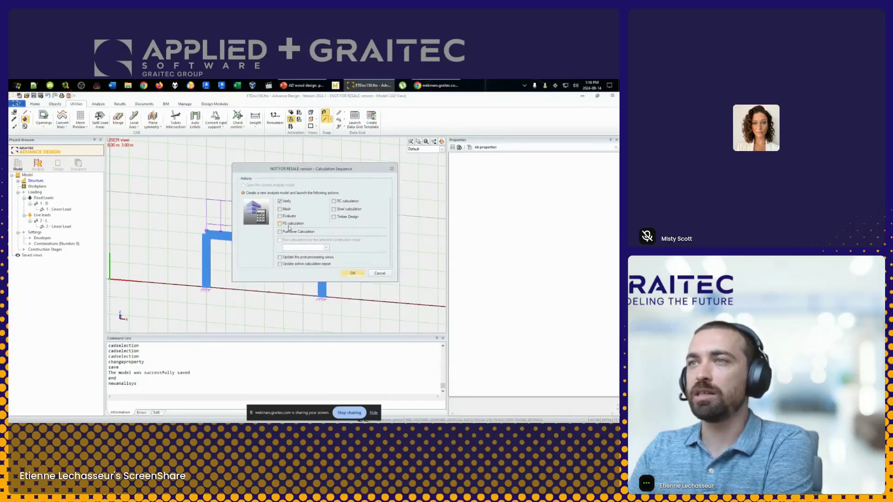
click(292, 225)
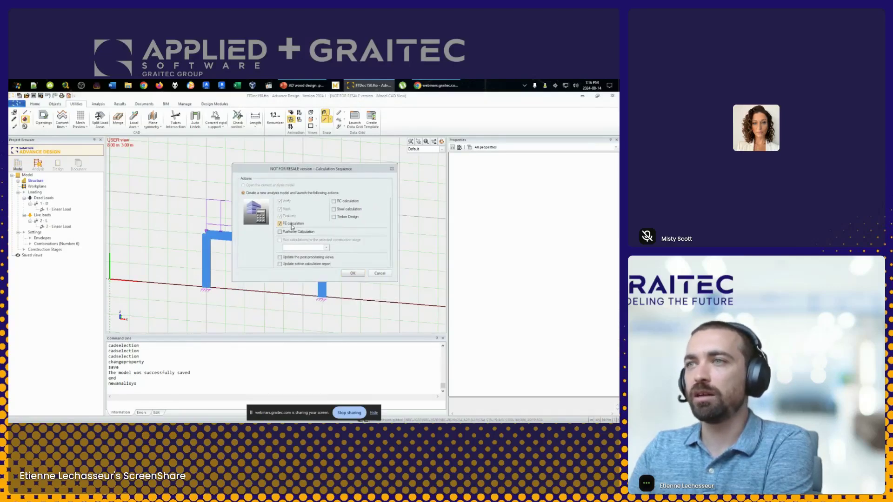
click(344, 218)
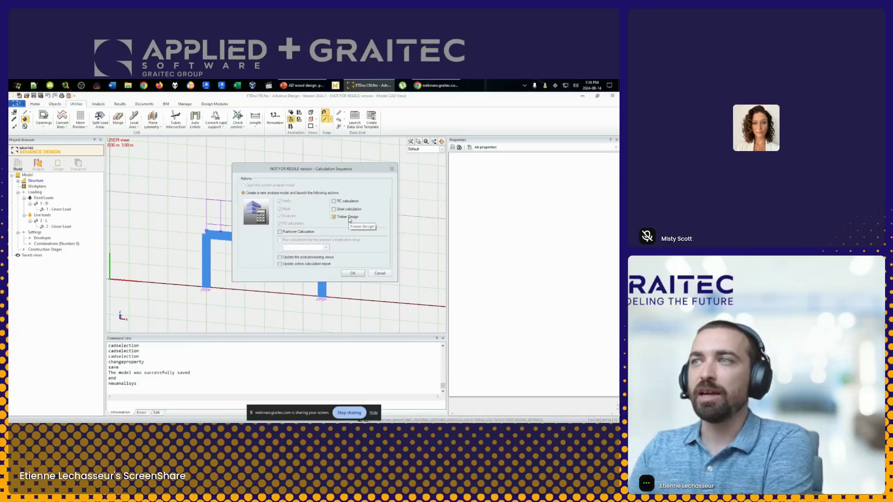
click(350, 219)
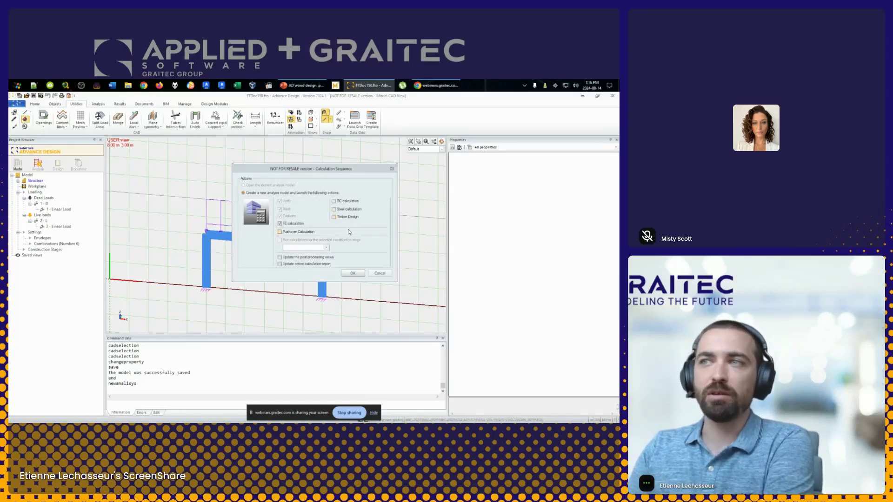
click(352, 273)
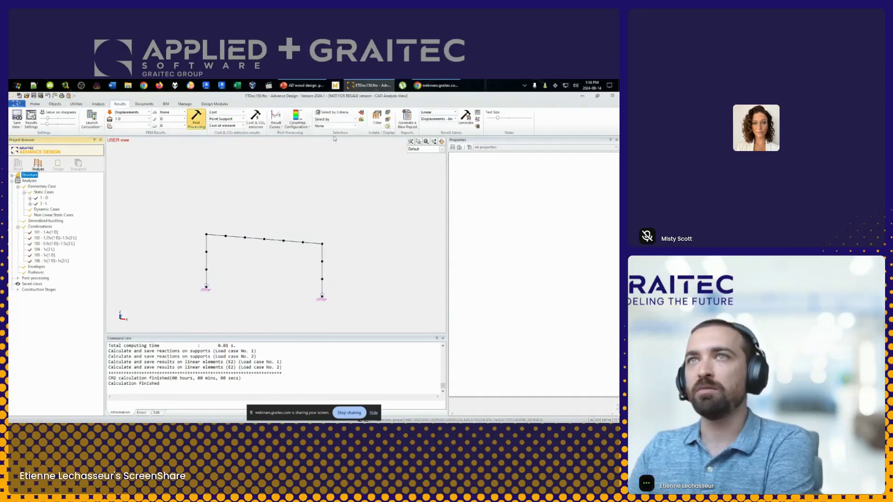
Run the Timber Design calculation on the analysed frame
click(92, 125)
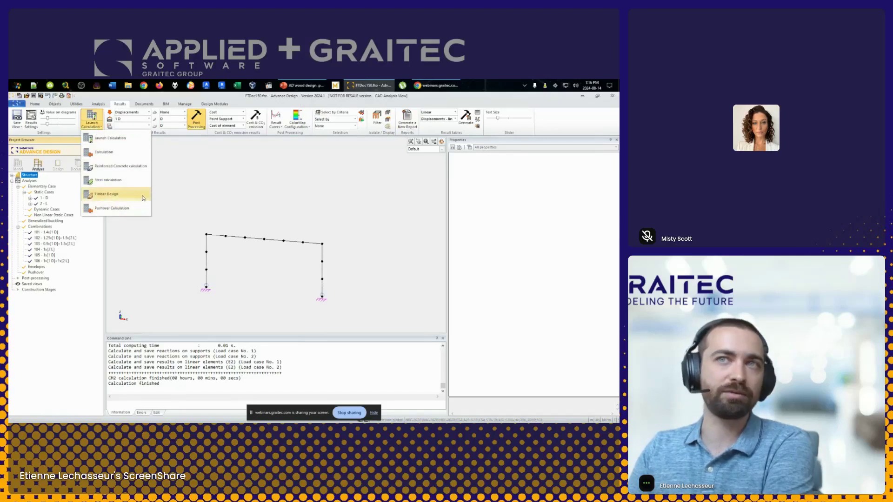
mouse_move(144, 198)
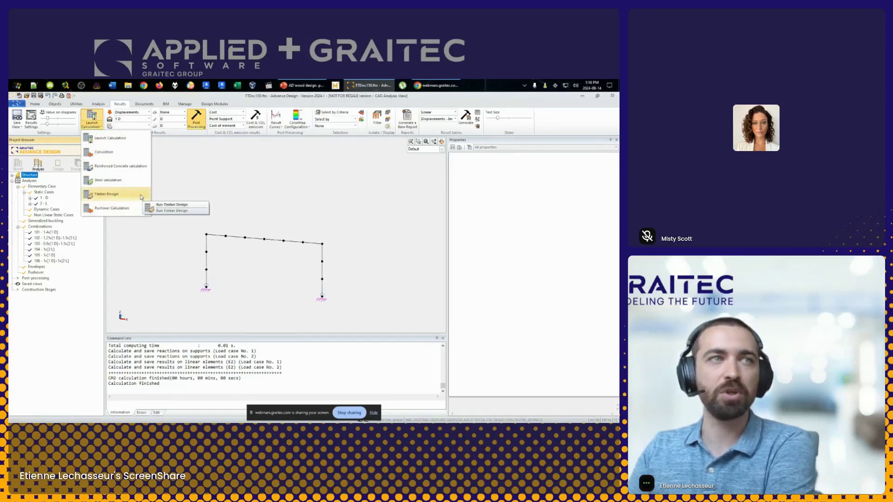
click(140, 197)
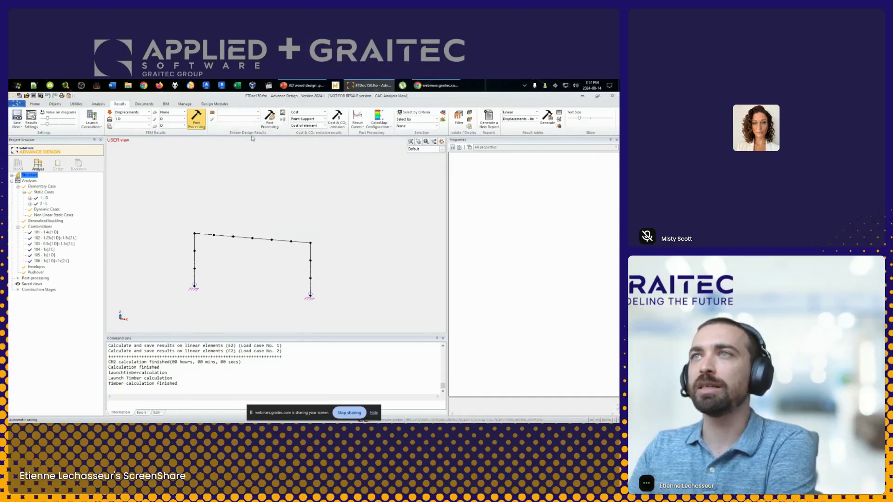
Display the timber design Max Work ratio results on the whole frame
click(257, 112)
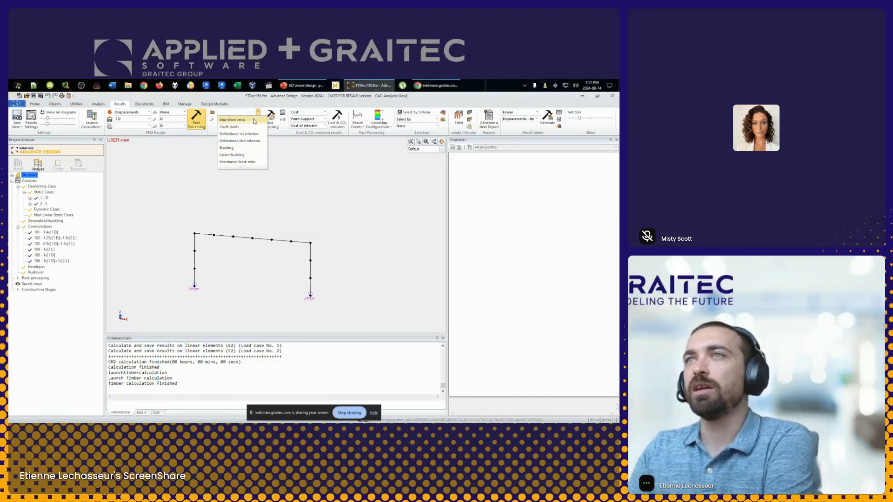
click(255, 121)
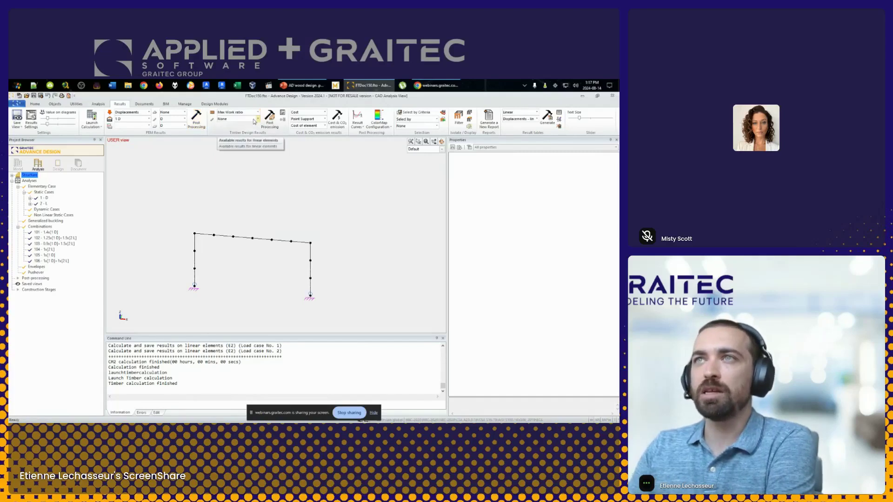
click(256, 120)
click(268, 131)
click(269, 123)
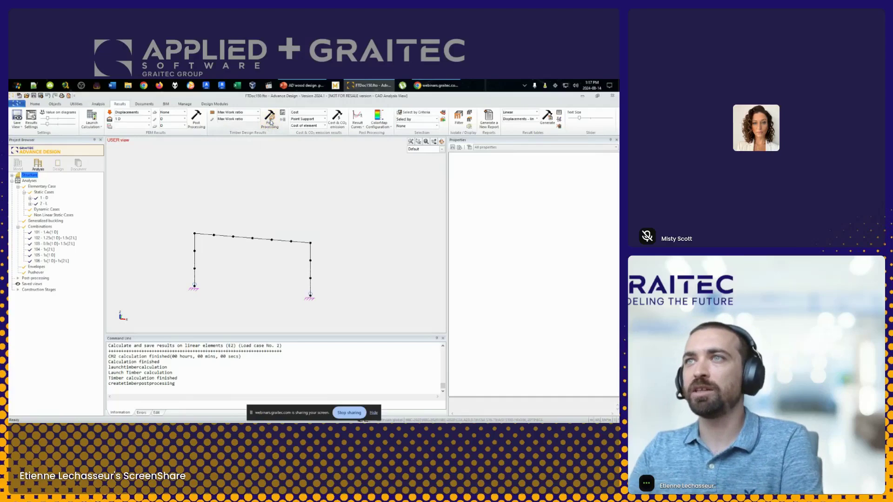
scroll(251, 300, up, 3)
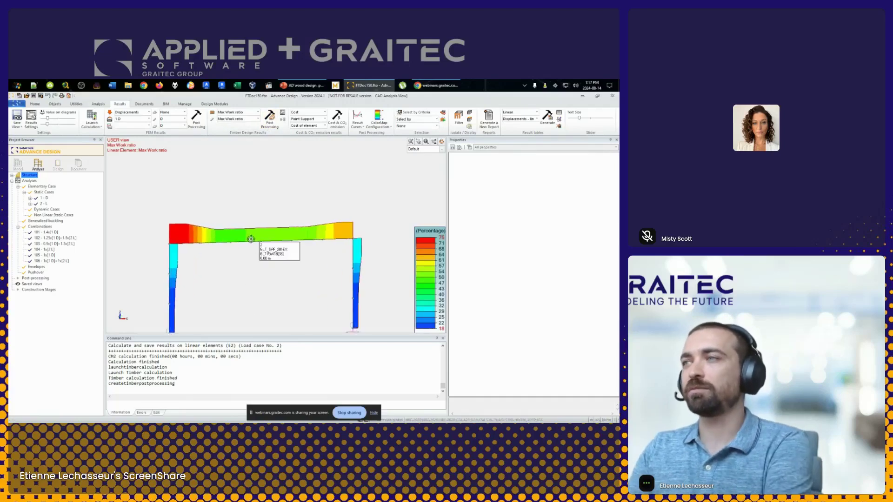
middle_drag(258, 301, 252, 282)
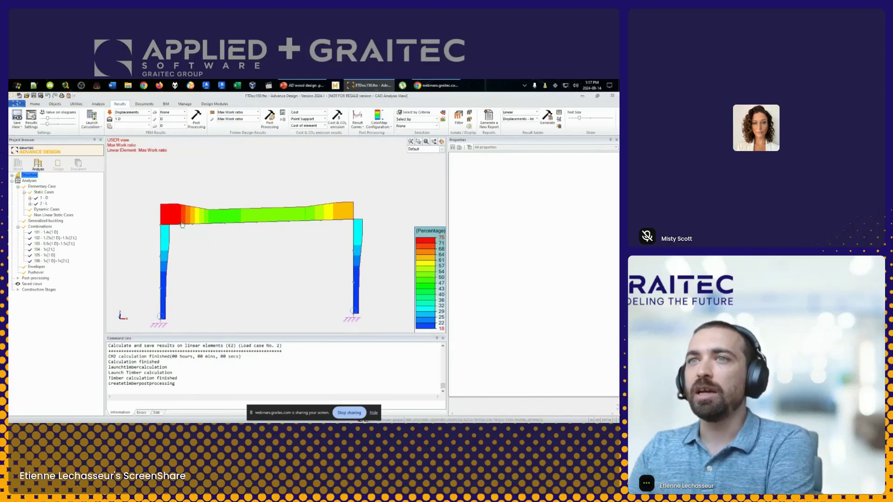
Examine the frame's Max Work ratio for strength and for deflections
click(244, 119)
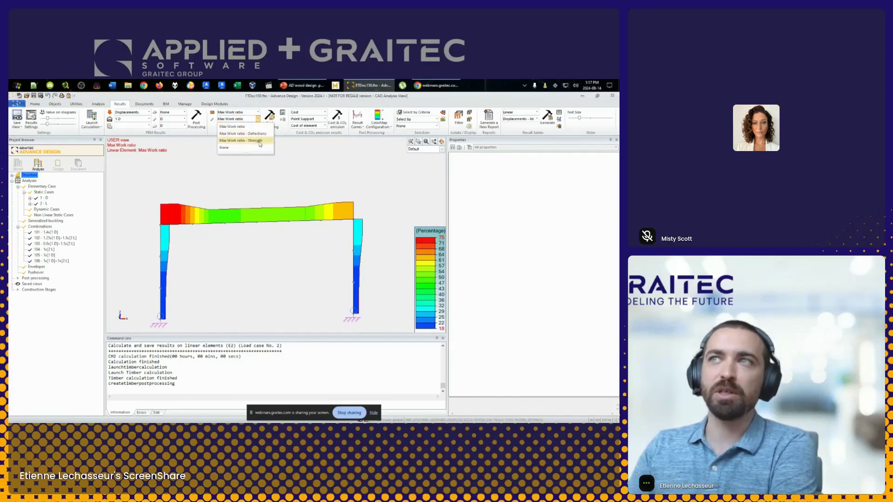
click(264, 141)
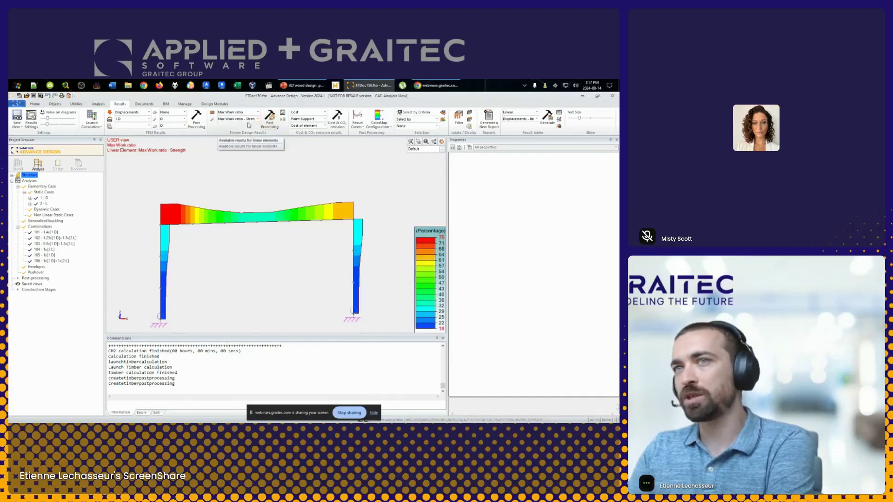
click(254, 120)
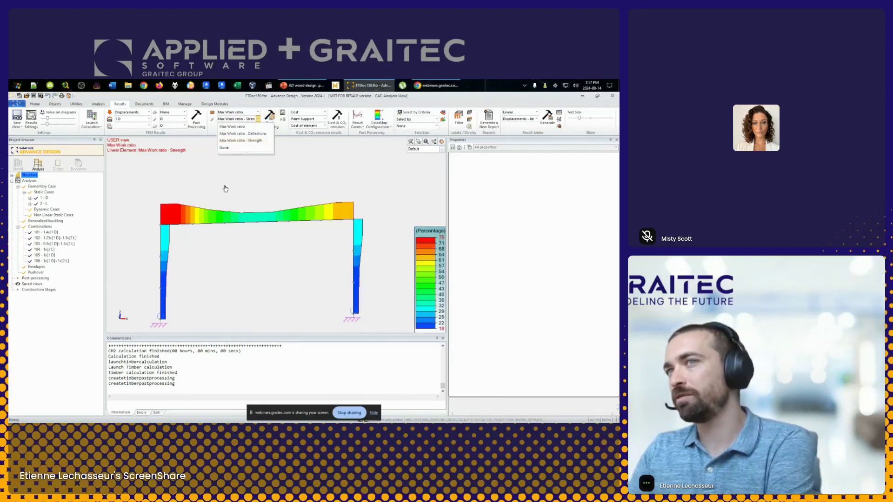
click(258, 134)
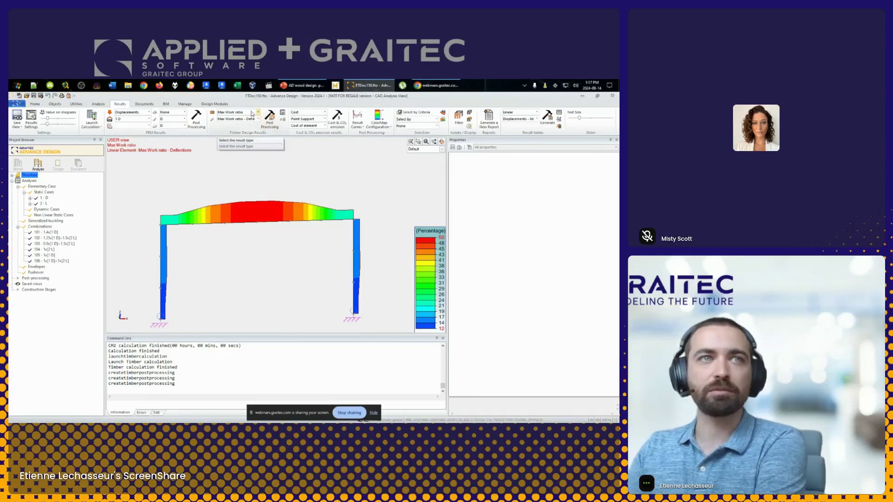
Display the timber design coefficient Kdb on the frame's members
click(252, 113)
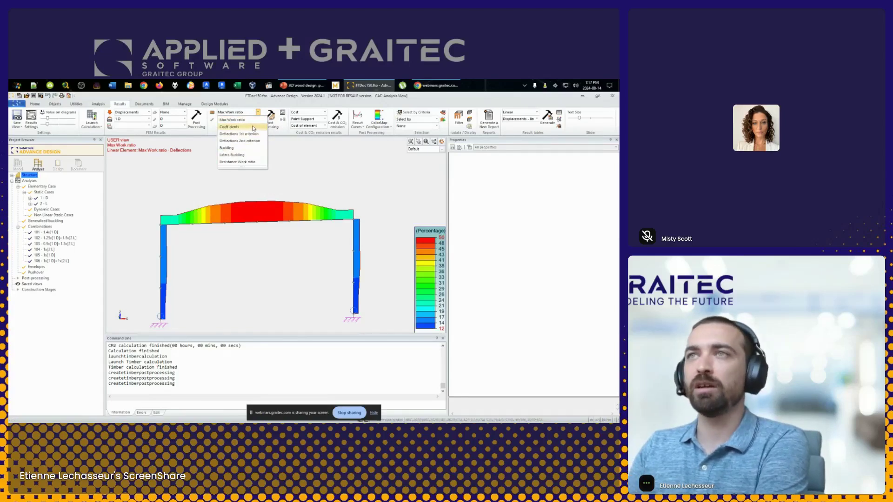
click(254, 127)
click(256, 119)
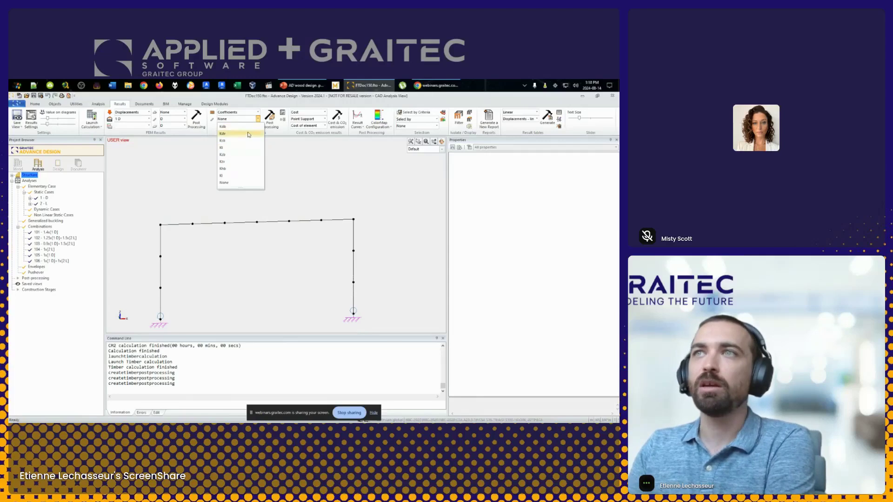
click(227, 126)
click(270, 120)
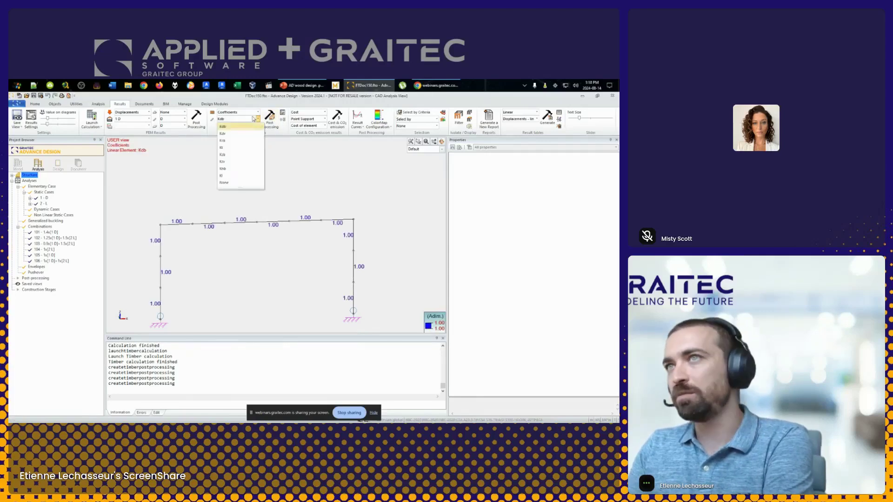
Display the Khb coefficient on the frame's members and save the model
click(222, 148)
click(257, 119)
click(239, 169)
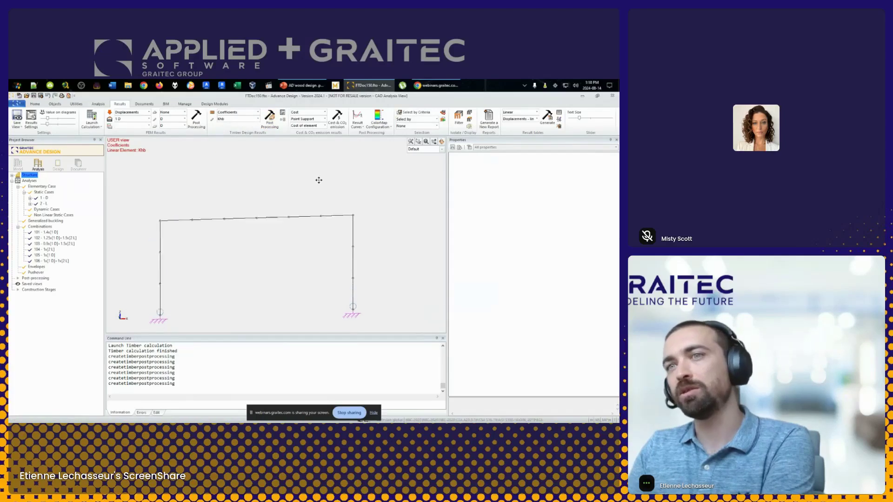
key(ctrl+s)
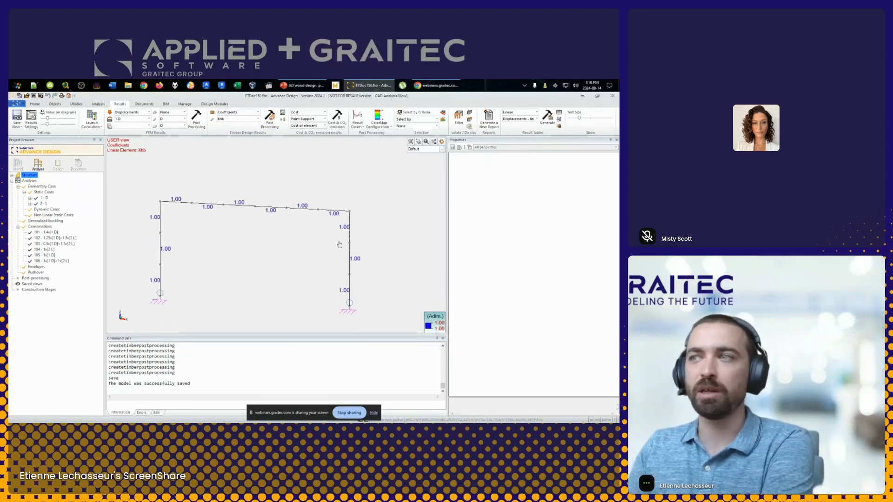
scroll(225, 185, down, 1)
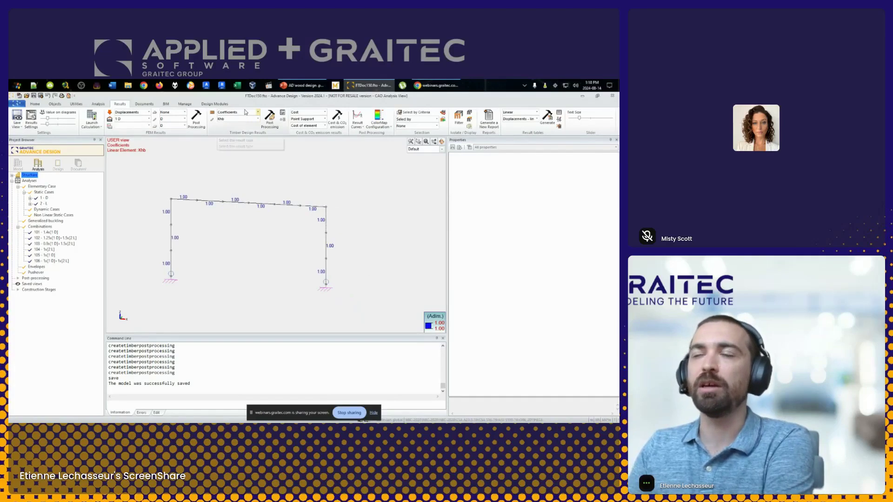
Select the beam and display its timber design Max Work ratio results
click(246, 112)
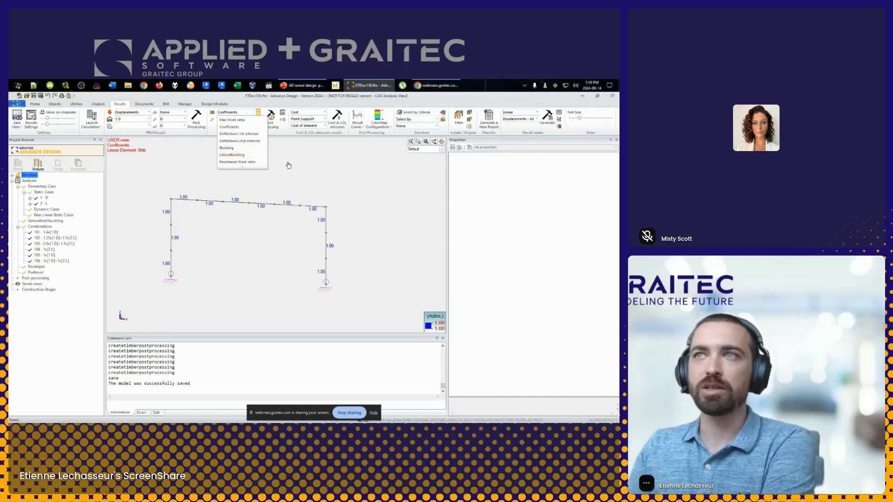
click(288, 166)
click(261, 206)
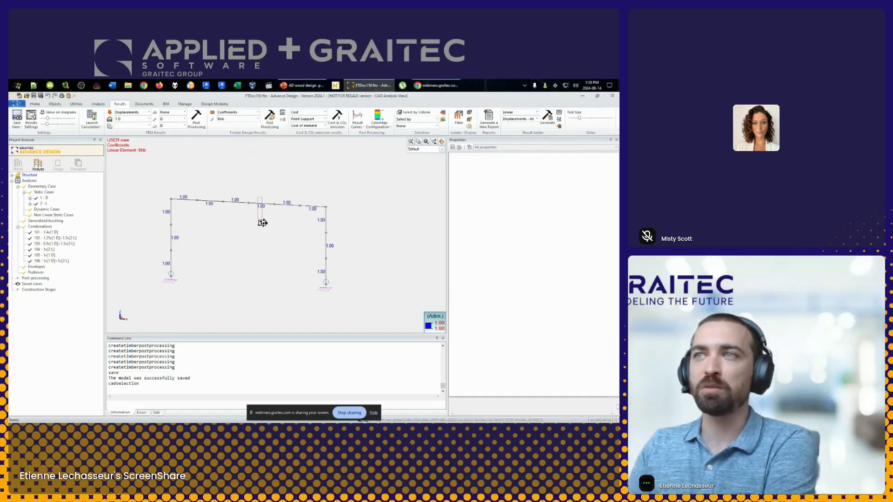
click(257, 112)
click(263, 125)
click(257, 119)
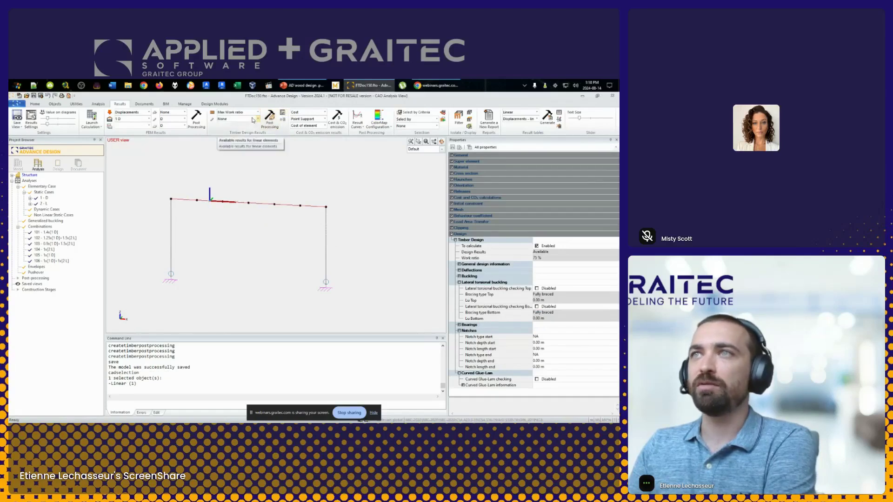
click(233, 131)
click(270, 122)
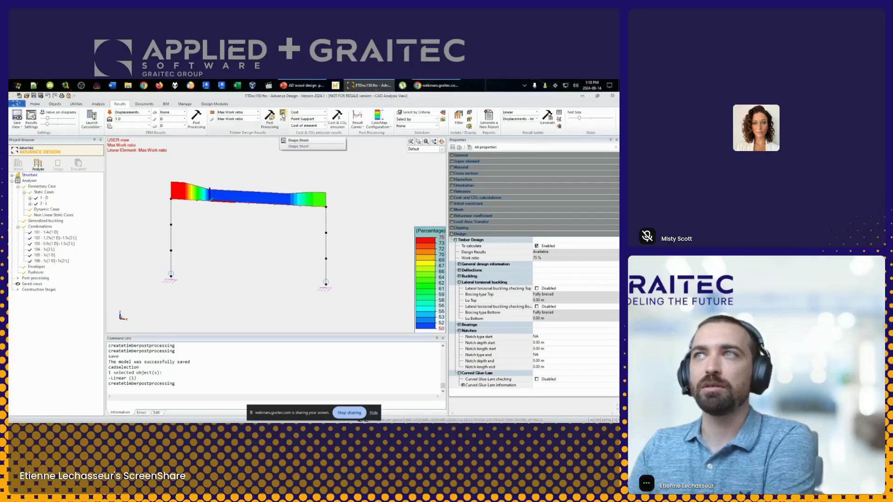
Open the beam's timber shape sheet, enlarge it, and review its section properties, design factors and deflection results
click(282, 113)
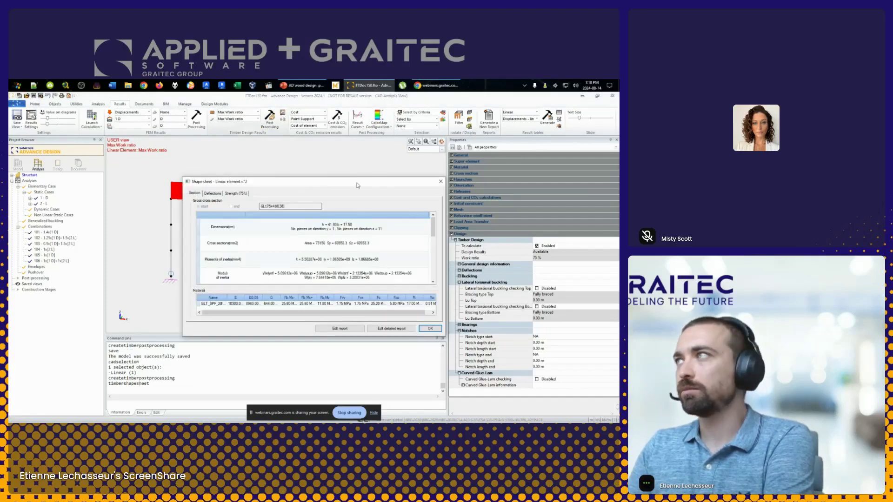
drag(358, 186, 298, 147)
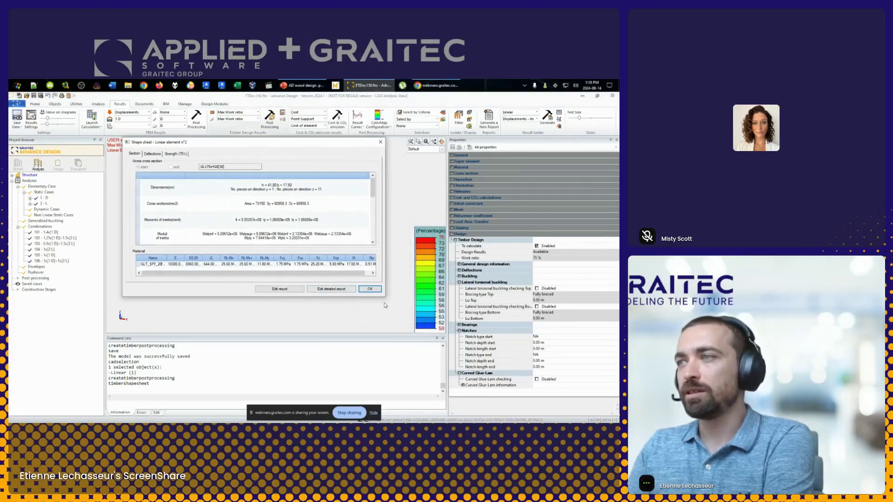
drag(386, 298, 479, 367)
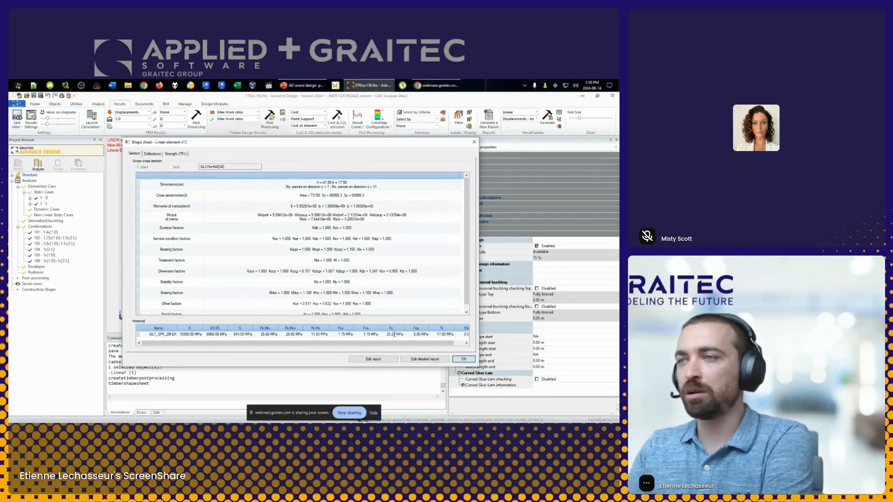
scroll(466, 208, down, 1)
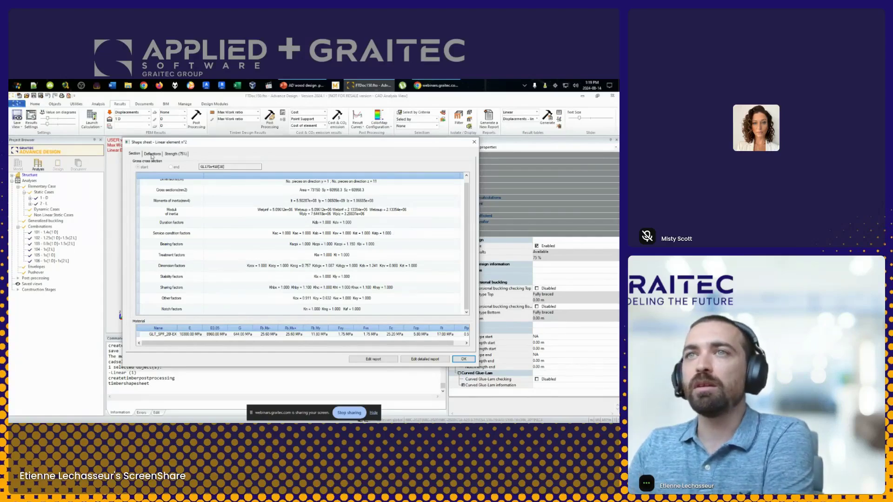
click(152, 154)
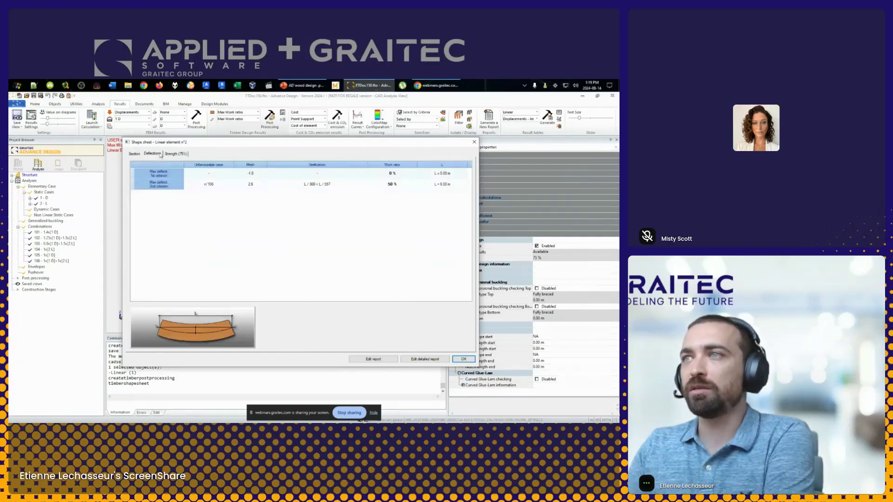
Examine the second deflection criterion in the beam's shape sheet, including its unfavourable case, mesh, verification, length and work ratio
click(337, 184)
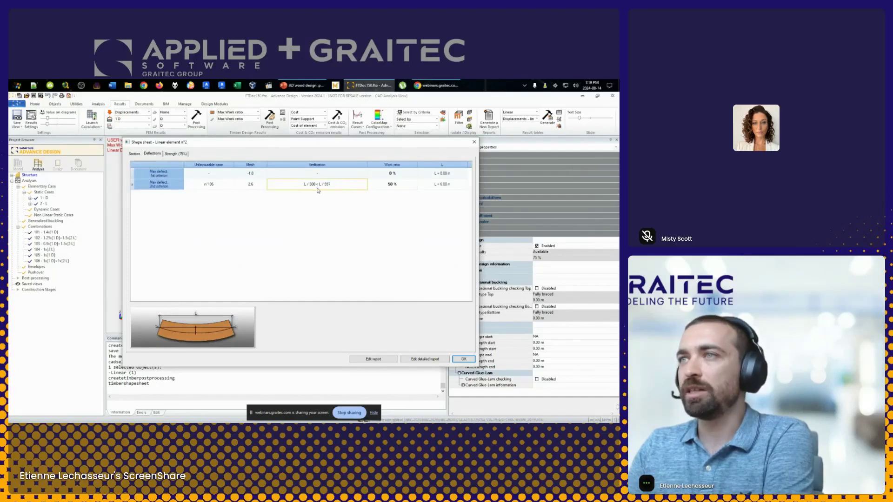
click(444, 186)
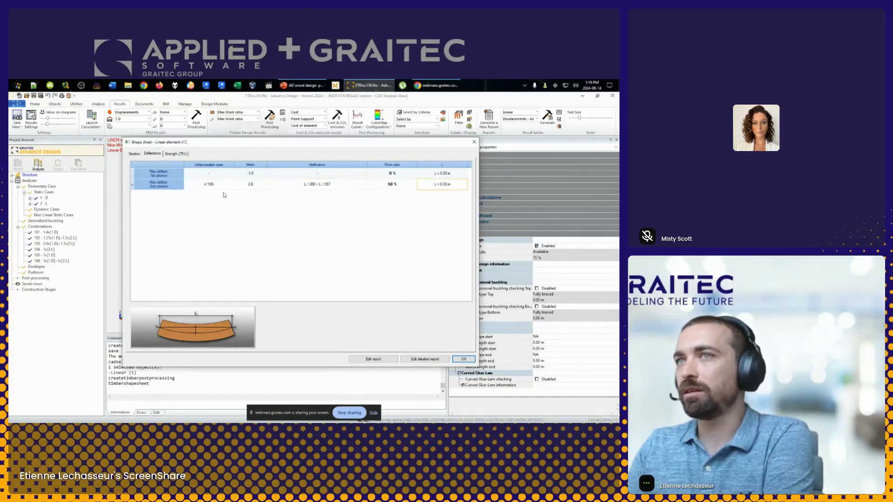
click(212, 186)
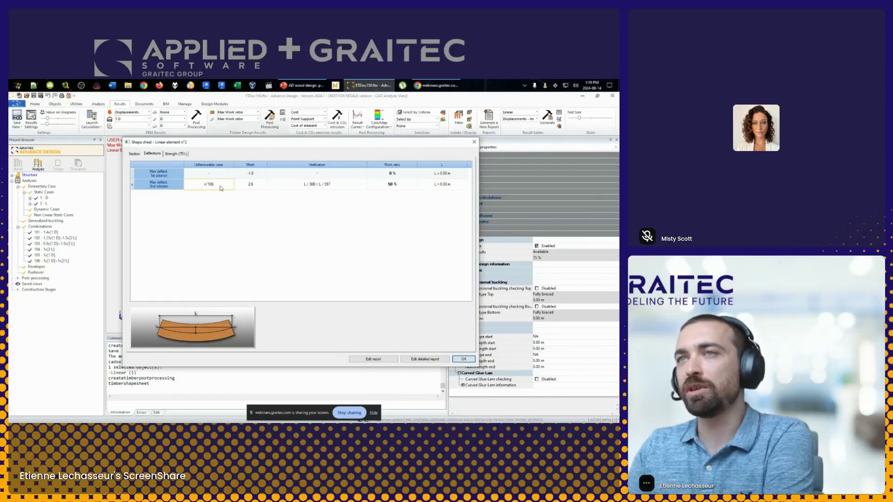
click(253, 187)
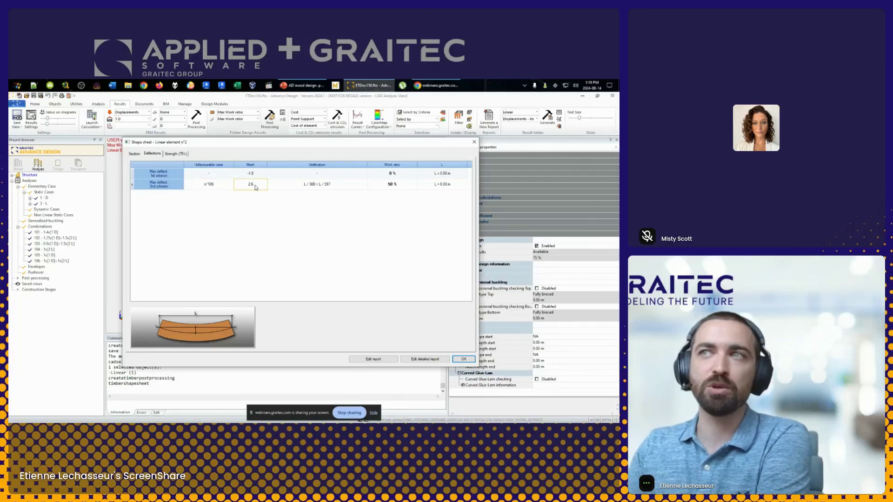
click(337, 189)
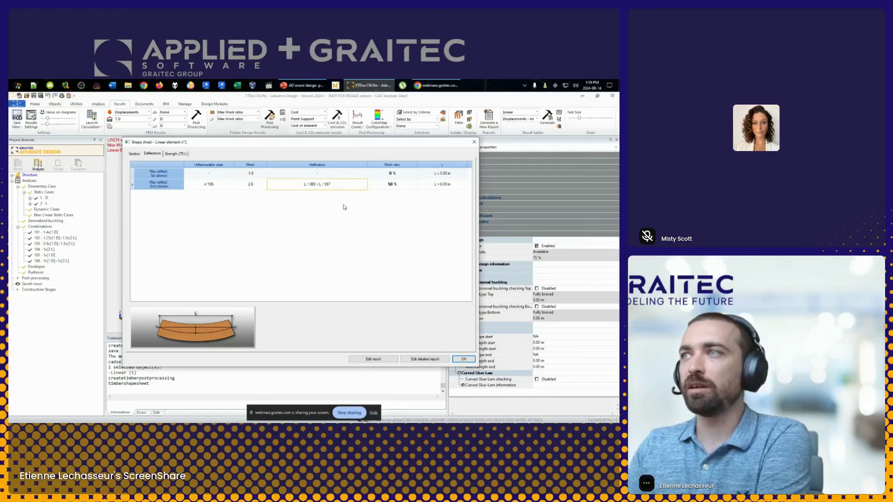
click(393, 186)
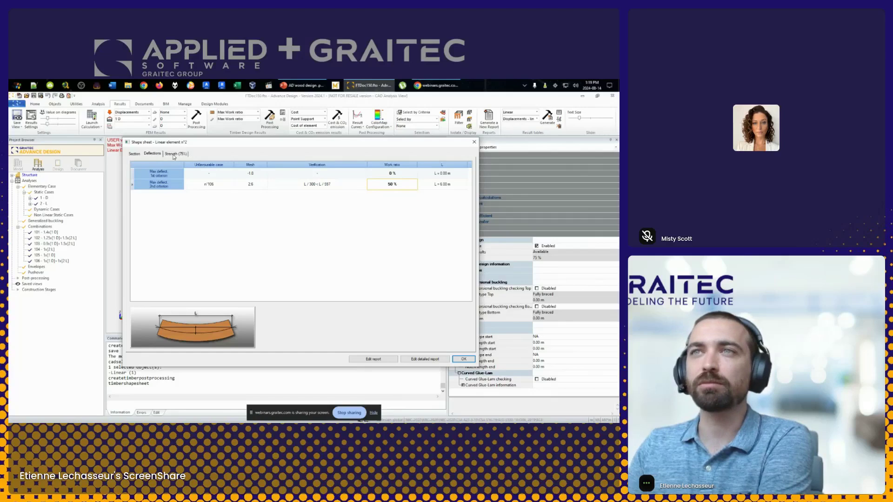
Review the strength results in the beam's shape sheet, covering the shear, axial-bending and bearing verifications and their work ratios
click(174, 155)
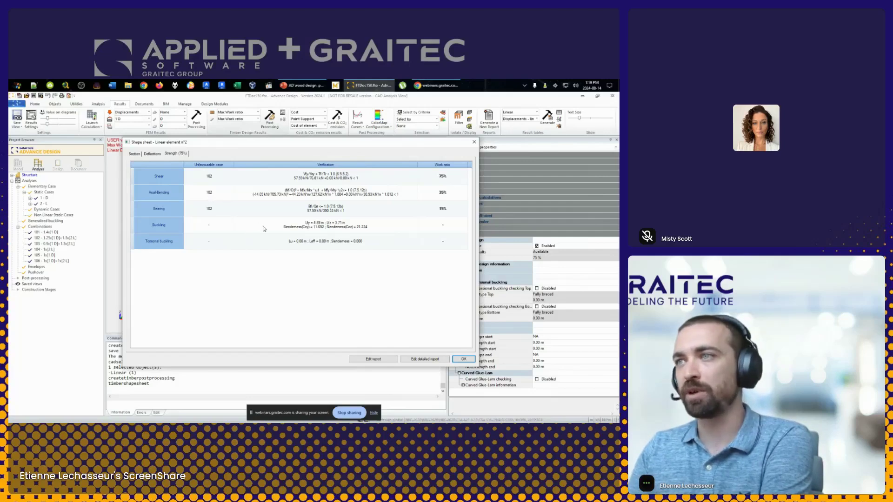
click(367, 178)
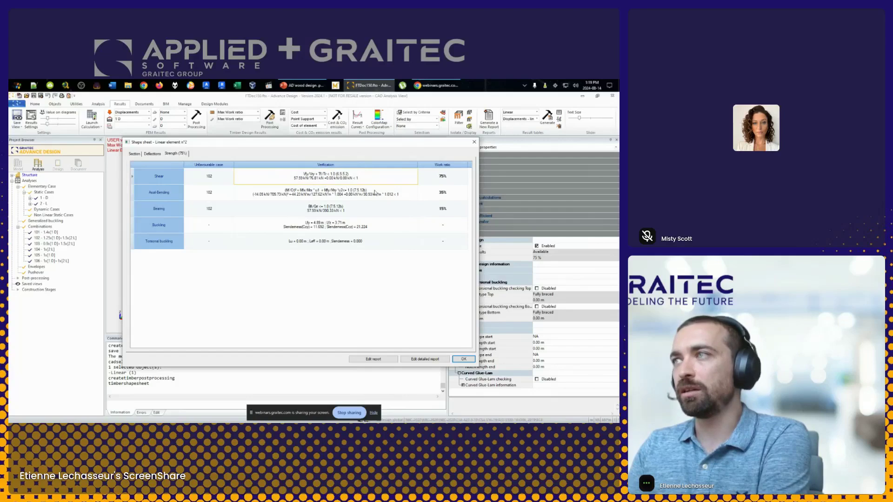
click(372, 196)
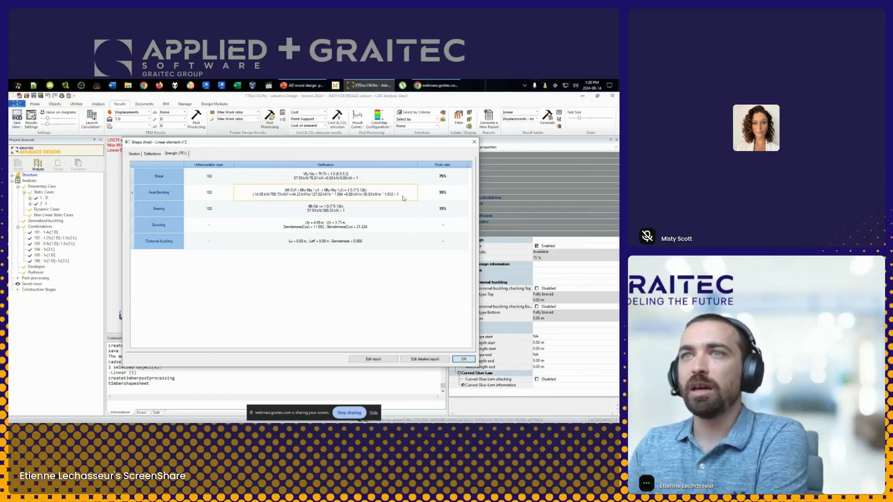
click(405, 207)
click(442, 210)
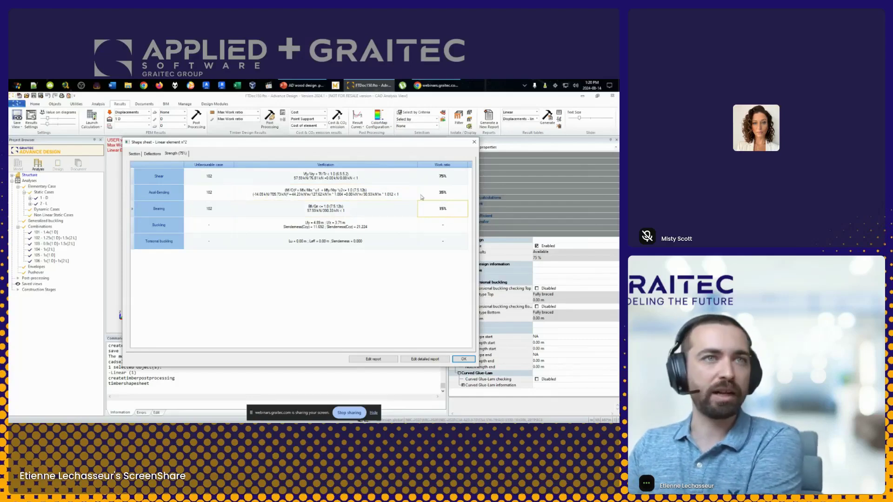
click(326, 209)
click(449, 212)
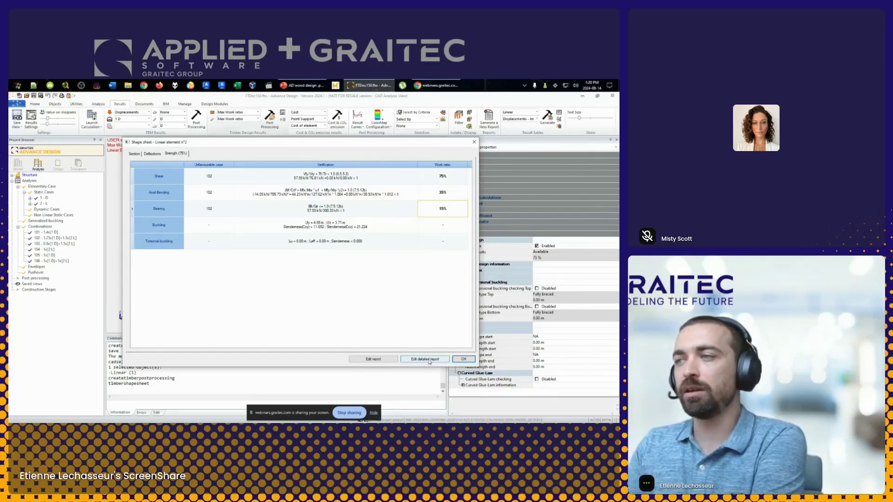
Generate the beam's detailed shape sheet report, close the report and shape sheet, and save the model
click(424, 359)
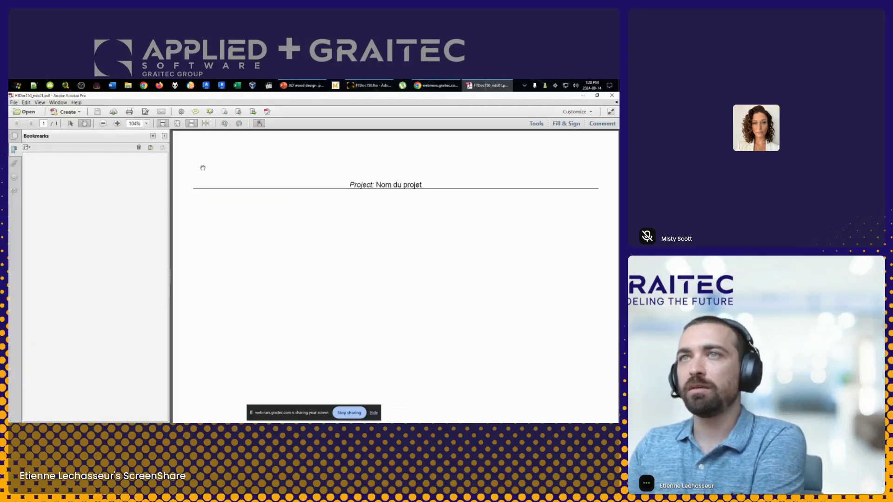
click(612, 95)
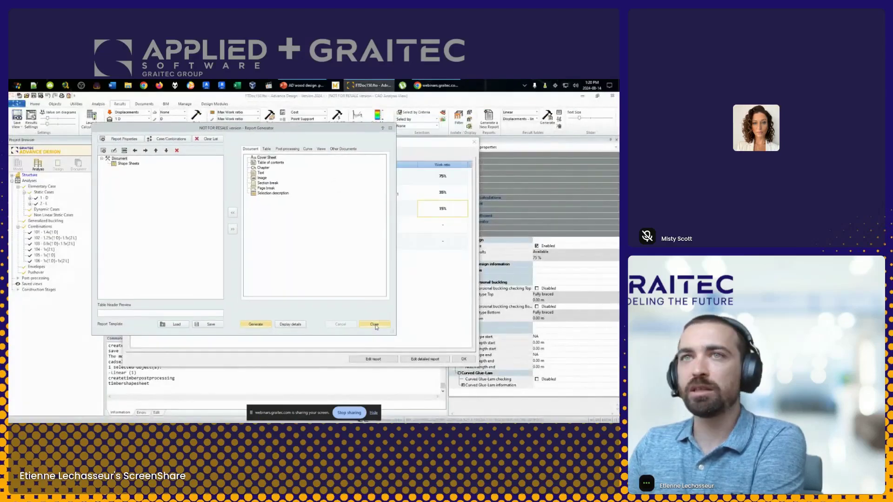
click(375, 324)
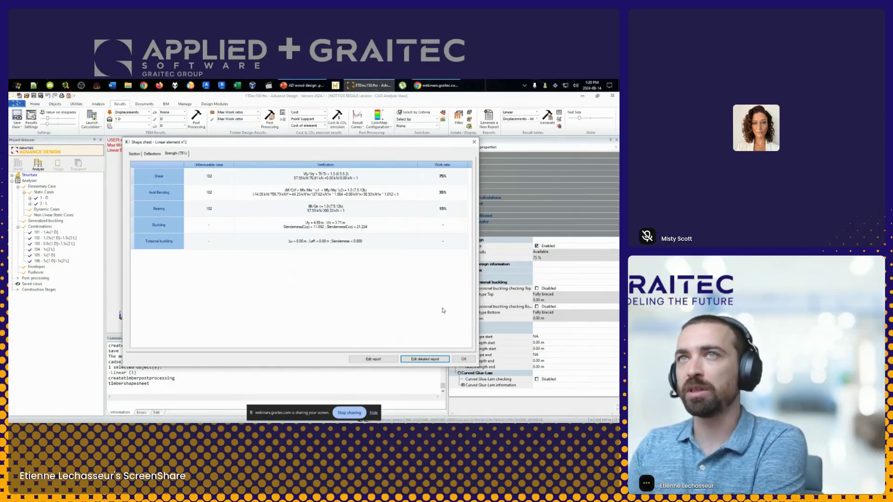
click(466, 359)
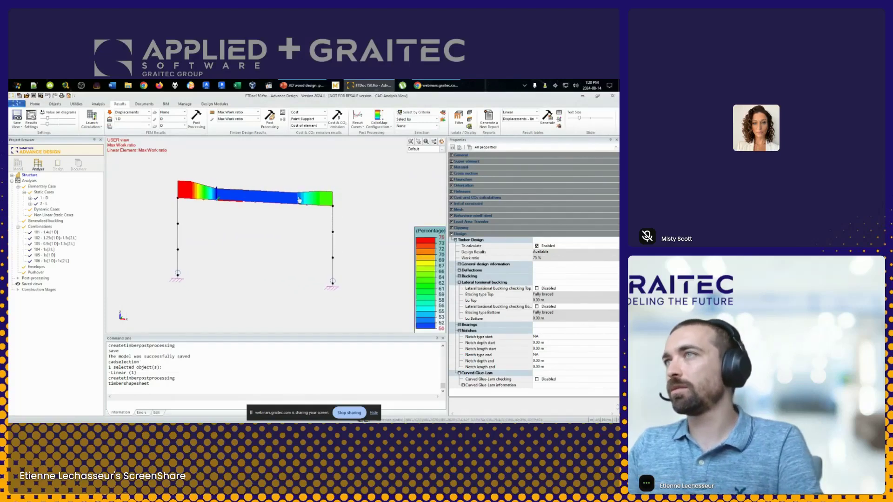
key(ctrl+s)
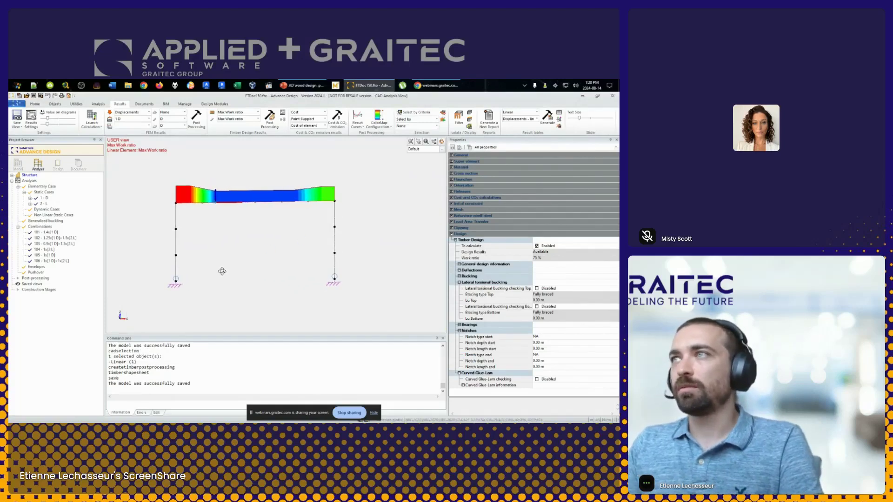
Expand the beam's buckling and deflection settings, then view the descriptive model and reopen the current analysis model
scroll(268, 221, down, 2)
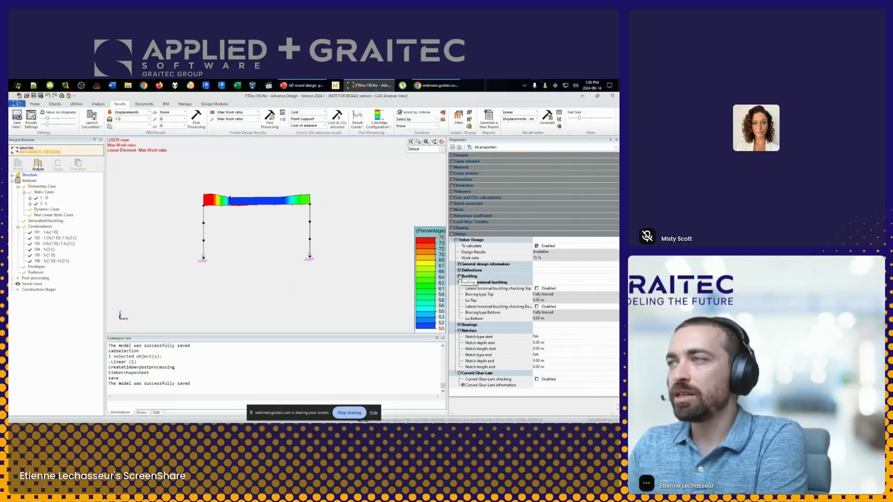
click(460, 275)
click(460, 270)
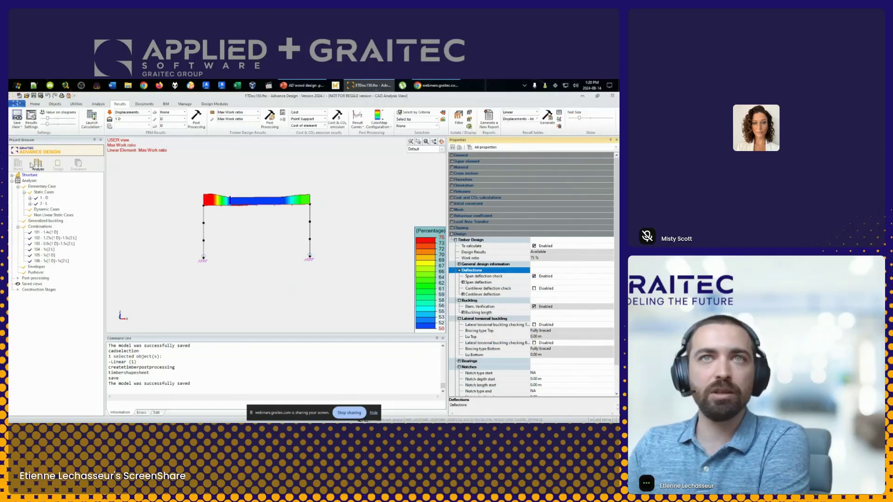
click(18, 163)
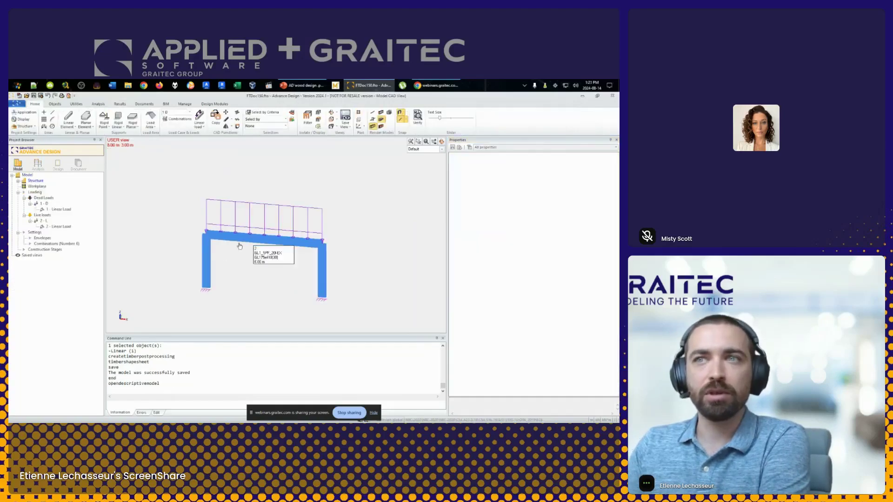
click(38, 163)
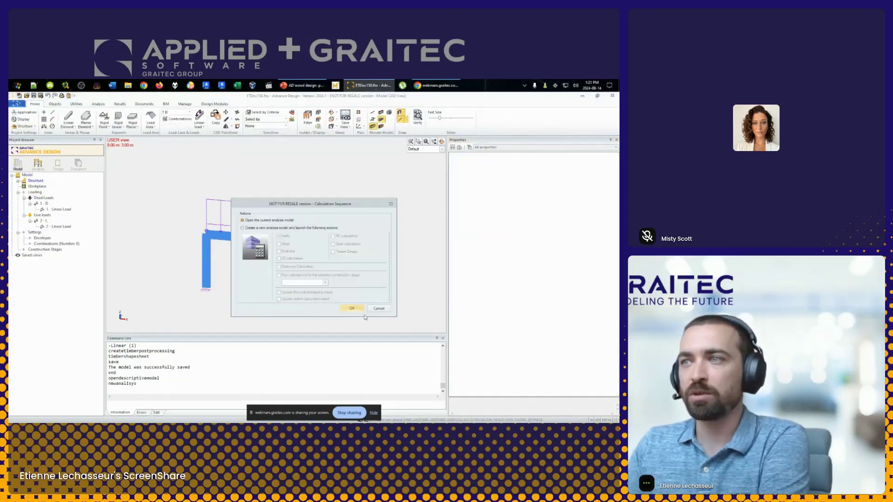
click(352, 309)
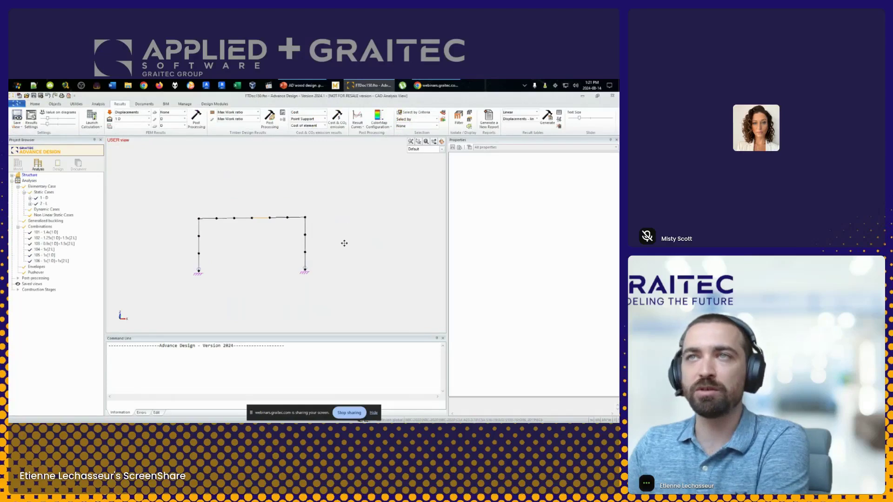
Display the timber Max Work ratio results on the frame and expand the selected beam's buckling and span deflection settings
click(270, 119)
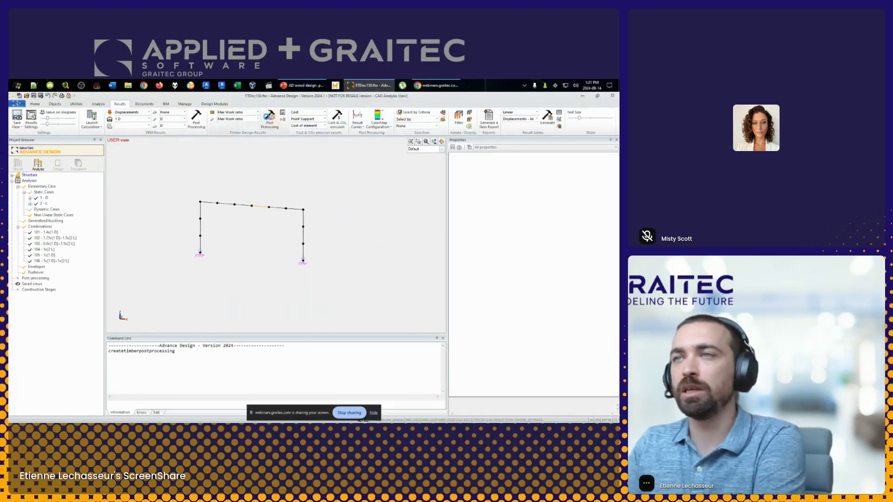
click(261, 212)
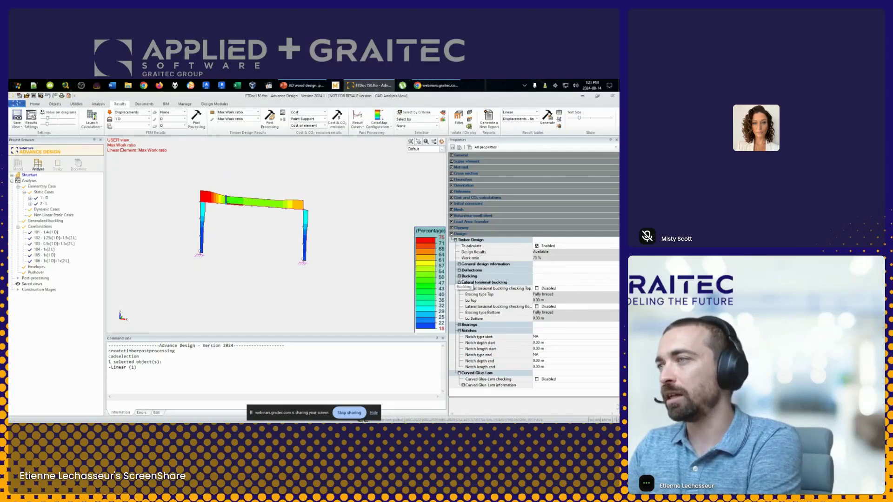
click(459, 276)
click(459, 270)
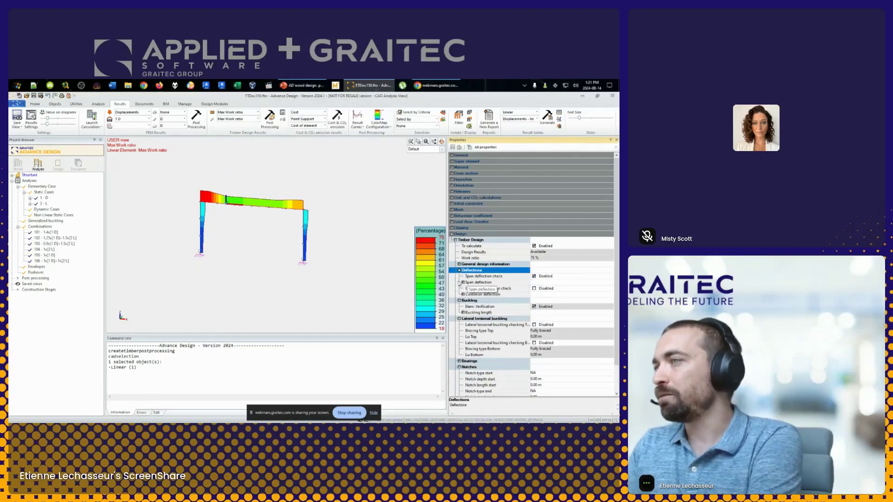
click(463, 282)
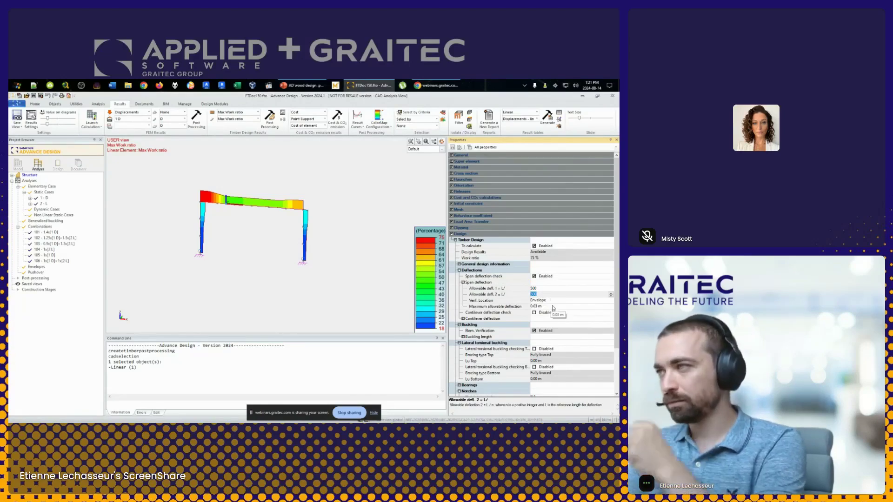
Set the beam's maximum allowable deflection to 0.1 m and its second allowable span deflection to L/200
click(553, 305)
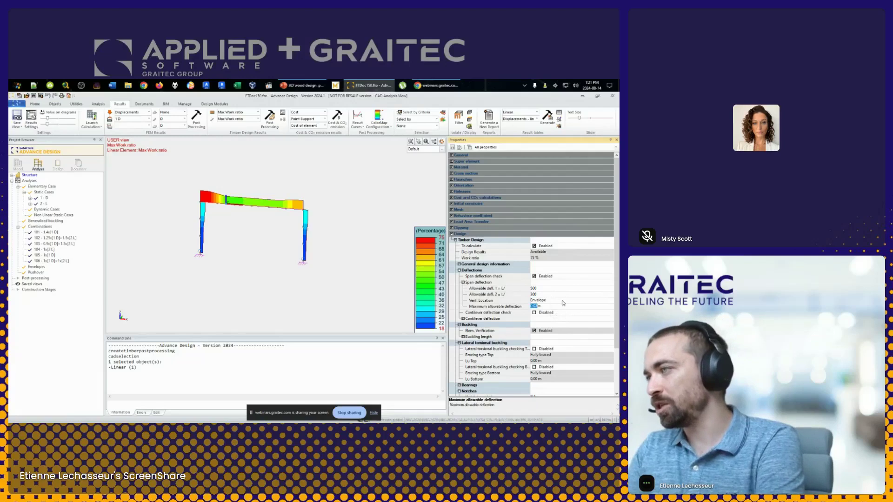
text(0)
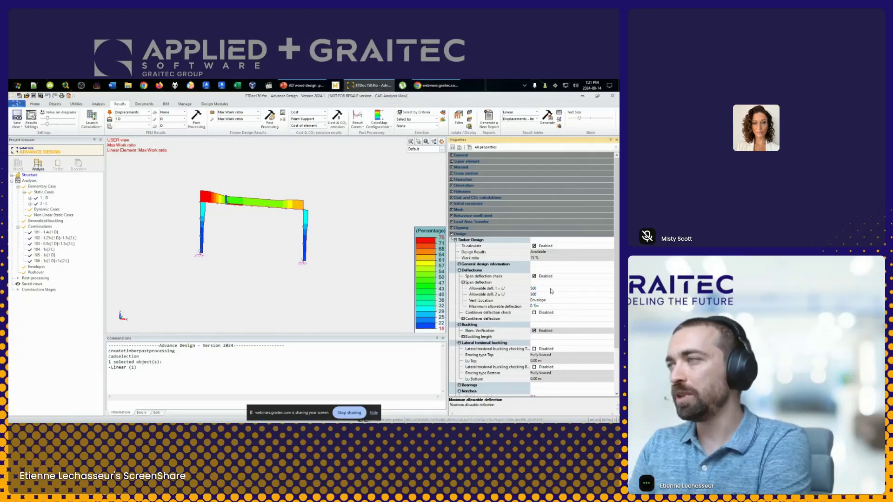
click(547, 294)
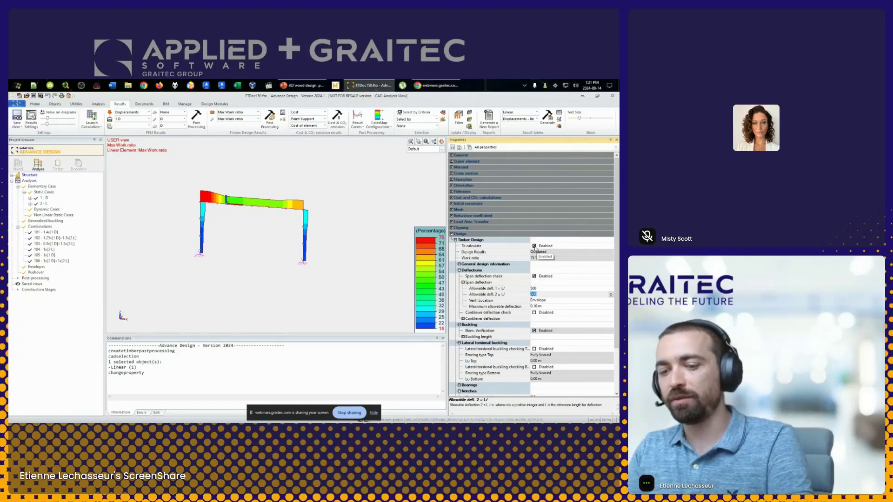
text(2)
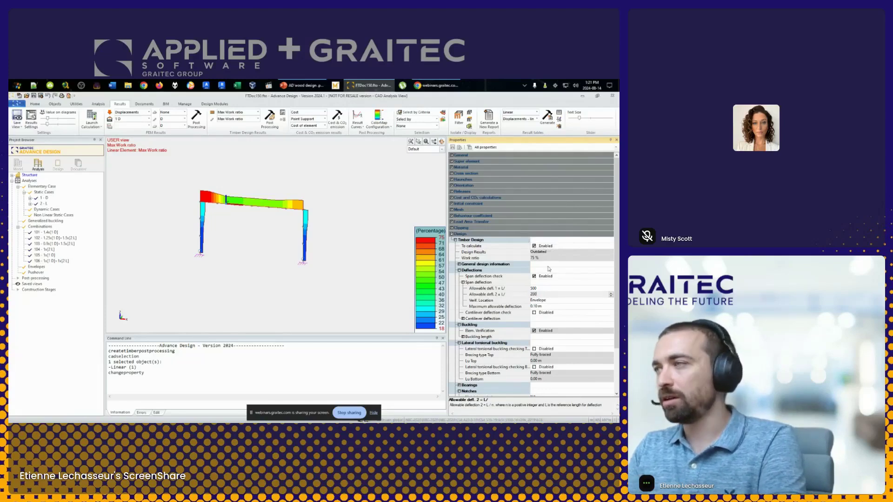
text(00)
click(551, 294)
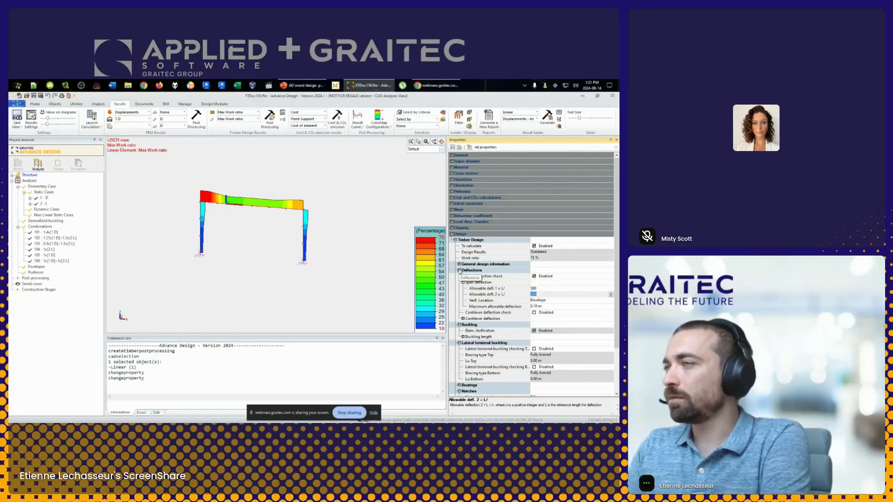
Rerun the Timber Design calculation and display the beam's Max Work ratio results
click(460, 271)
click(91, 119)
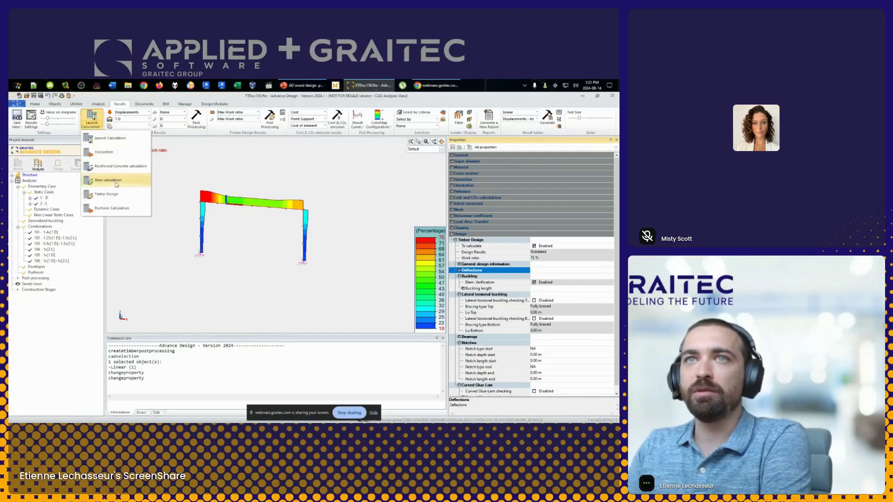
click(123, 195)
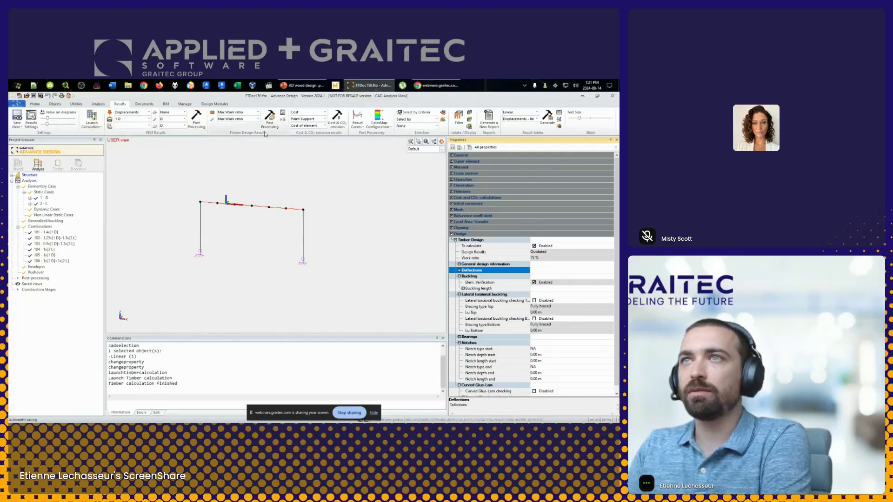
click(270, 118)
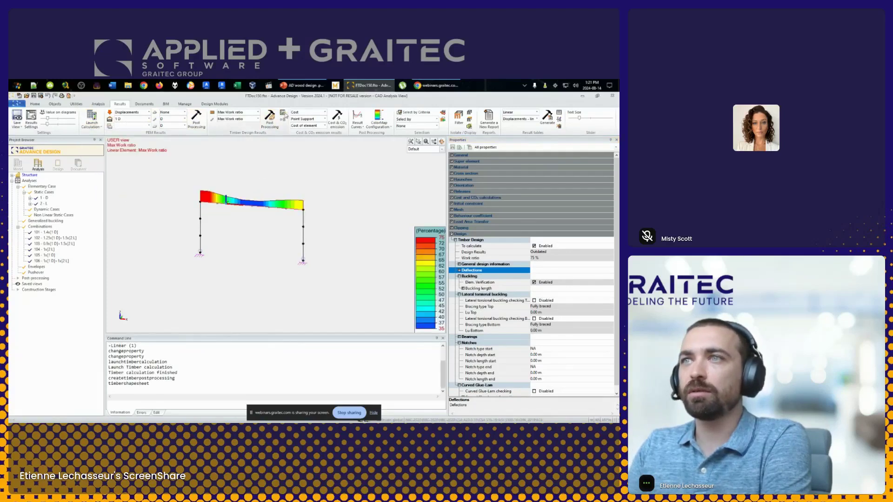
Open the beam's timber shape sheet, check the verification of the second deflection criterion, and close the sheet
click(226, 200)
click(212, 194)
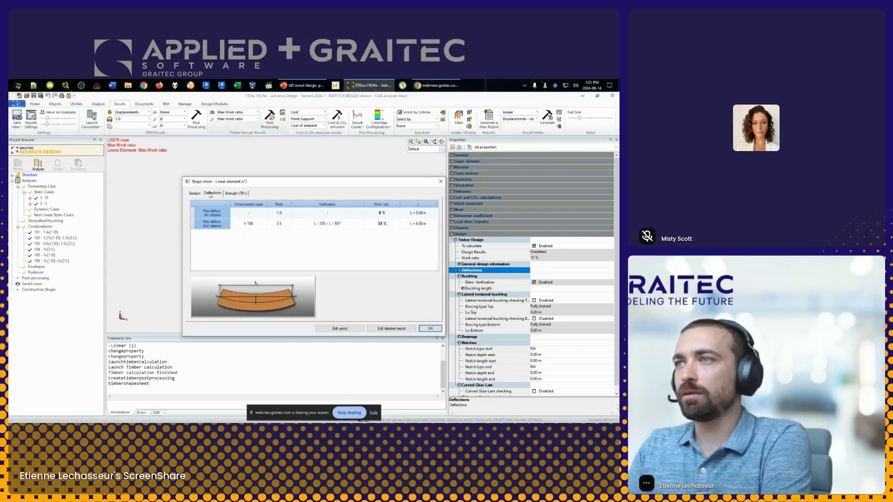
click(319, 227)
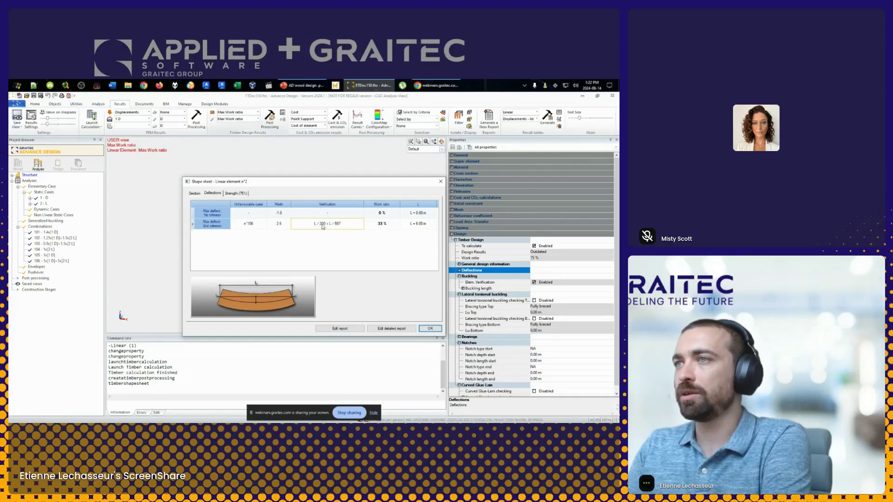
click(429, 328)
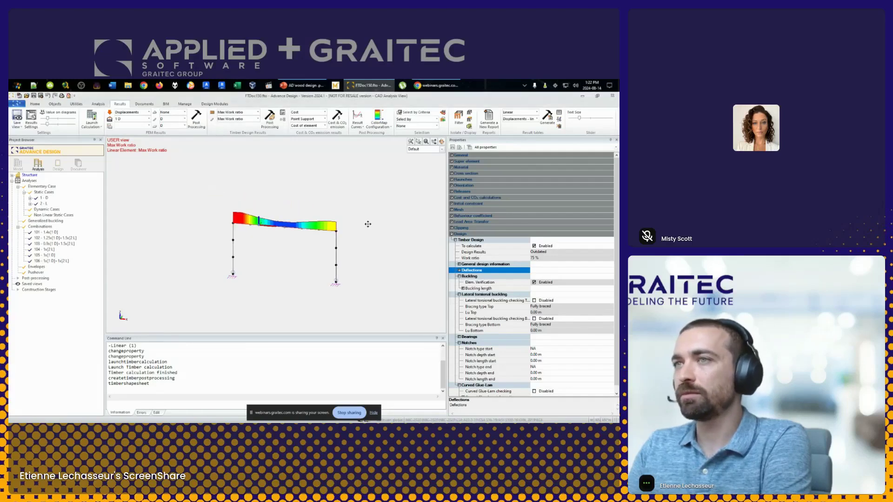
scroll(312, 236, up, 2)
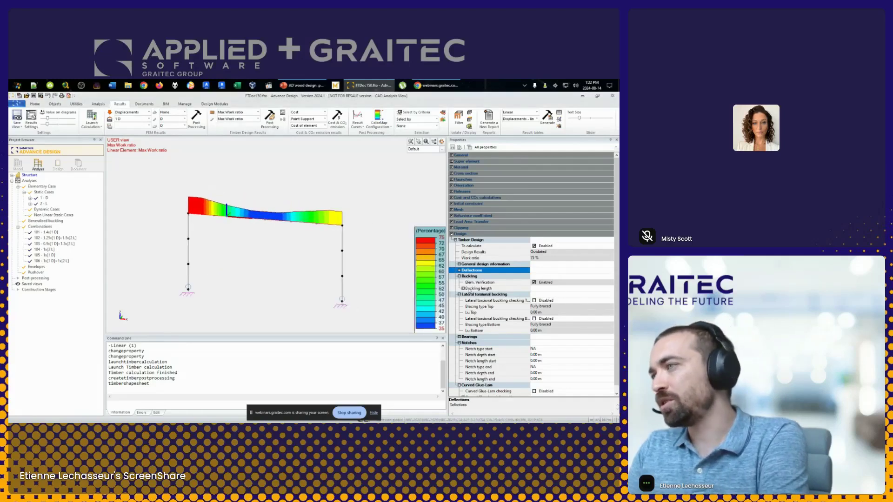
click(92, 124)
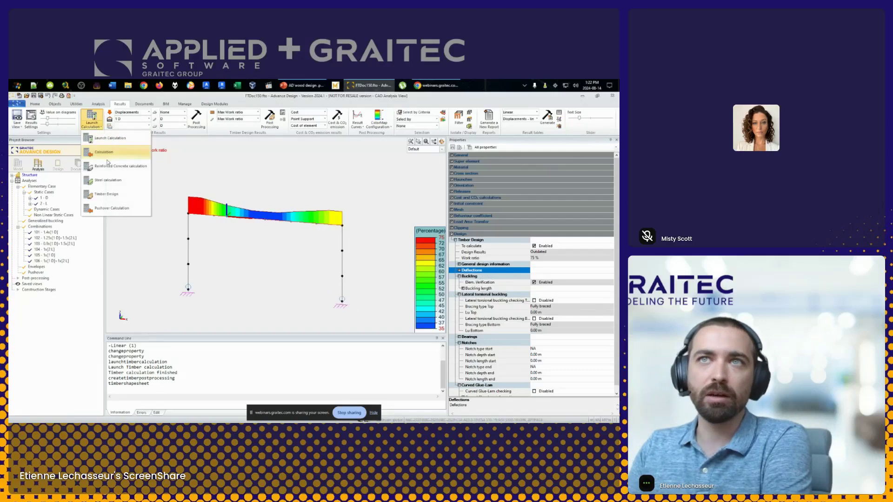
mouse_move(125, 197)
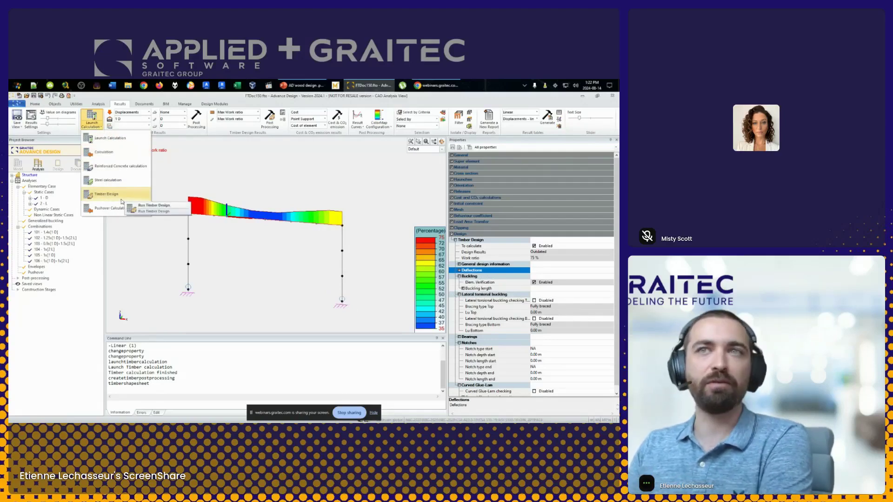
click(487, 319)
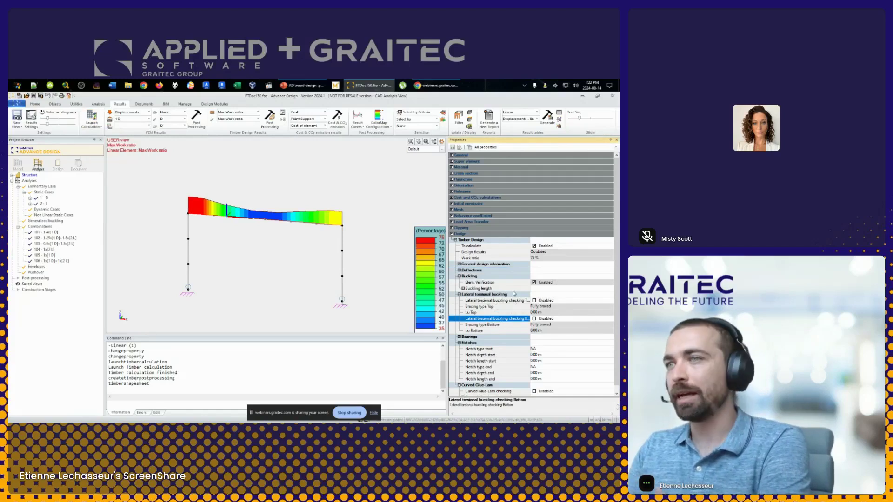
Enable lateral torsional buckling checking for both the top and bottom of the selected beam
scroll(510, 307, down, 1)
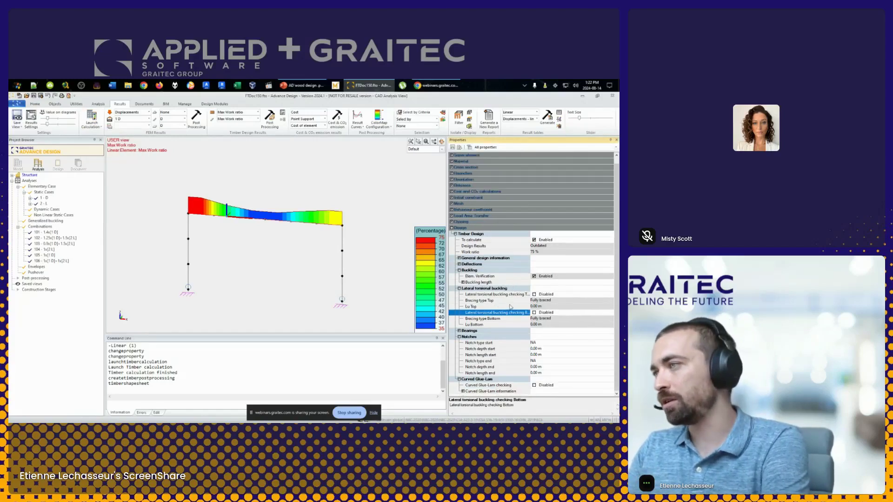
click(500, 296)
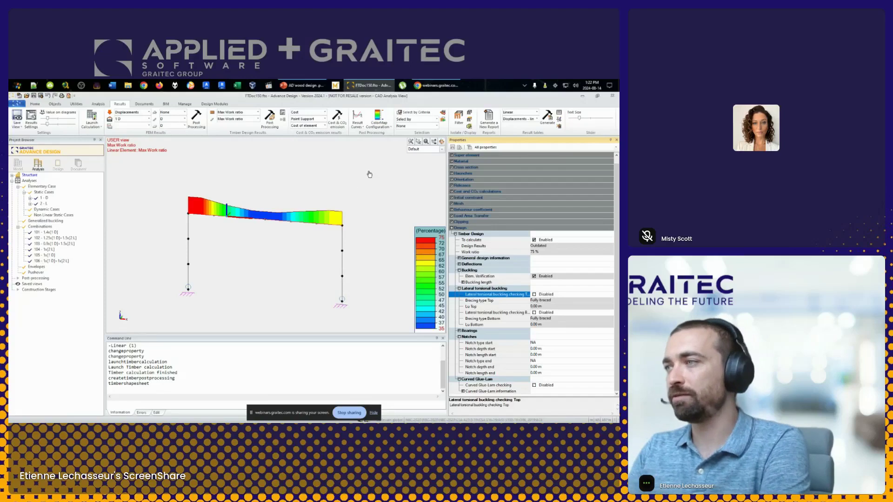
click(534, 294)
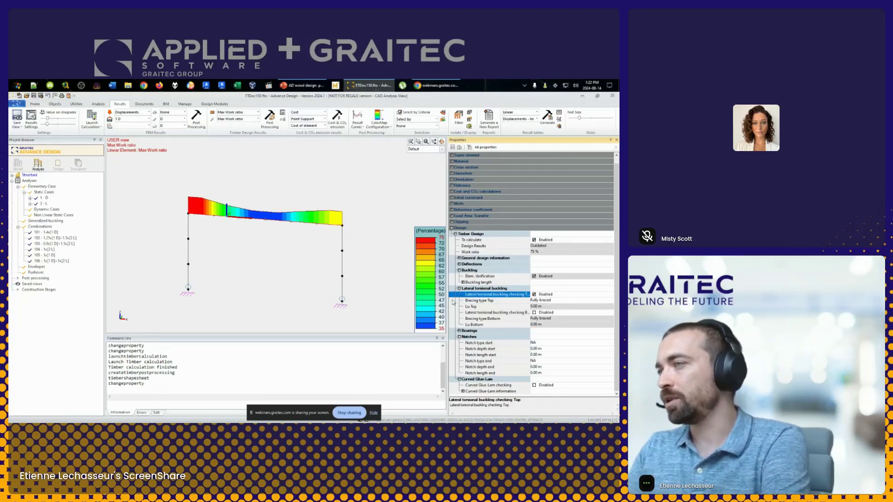
drag(448, 300, 399, 298)
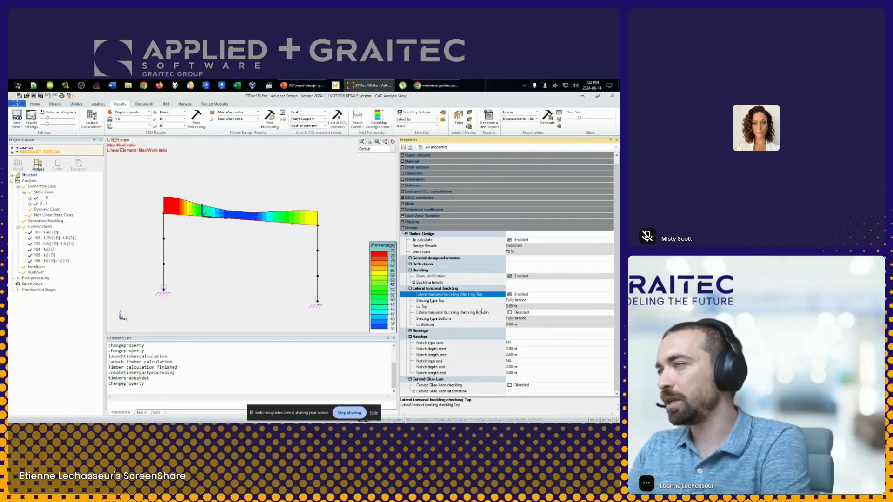
click(509, 313)
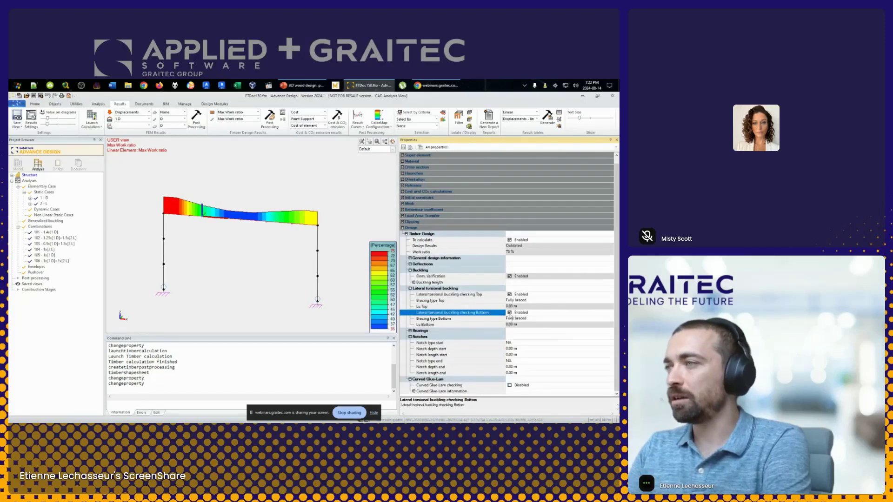
Try the top bracing types Braced at bearing points, Fully unbraced and User defined length in turn
click(611, 301)
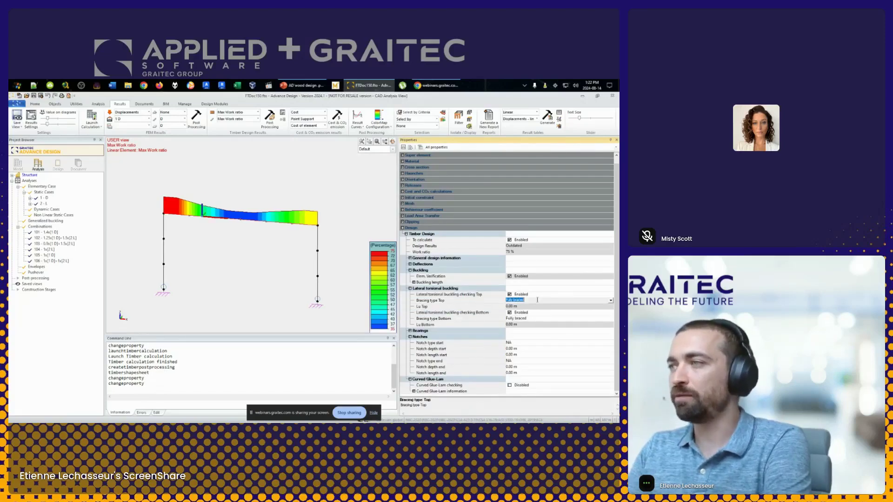
click(610, 301)
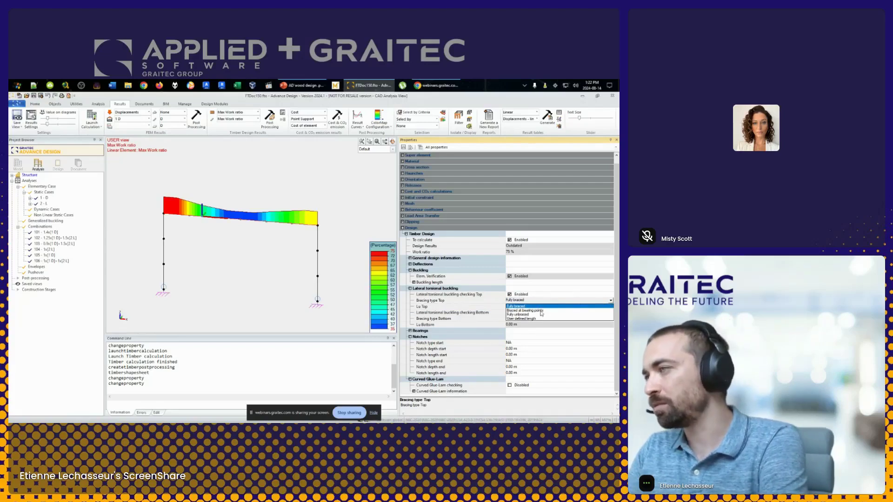
click(534, 310)
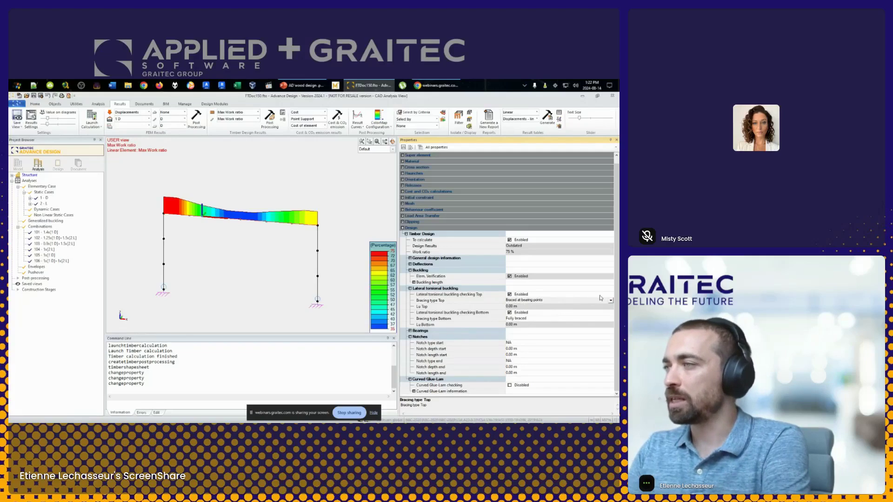
click(611, 300)
click(600, 316)
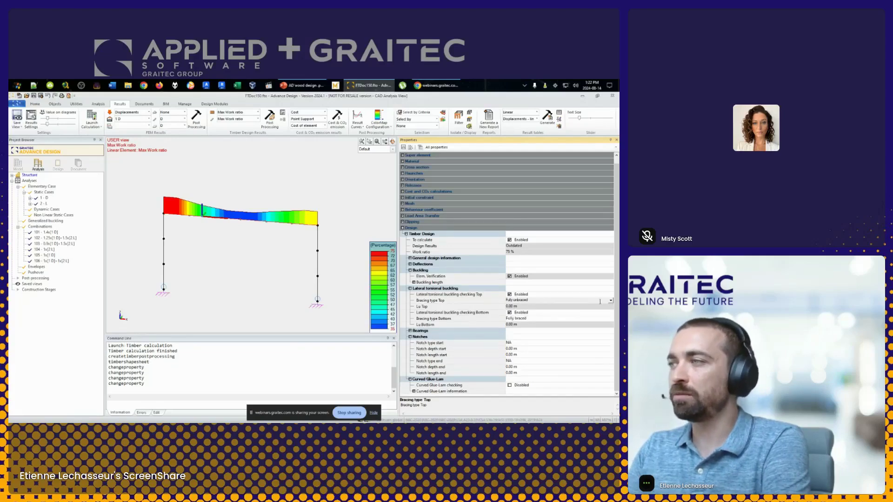
click(611, 301)
click(524, 319)
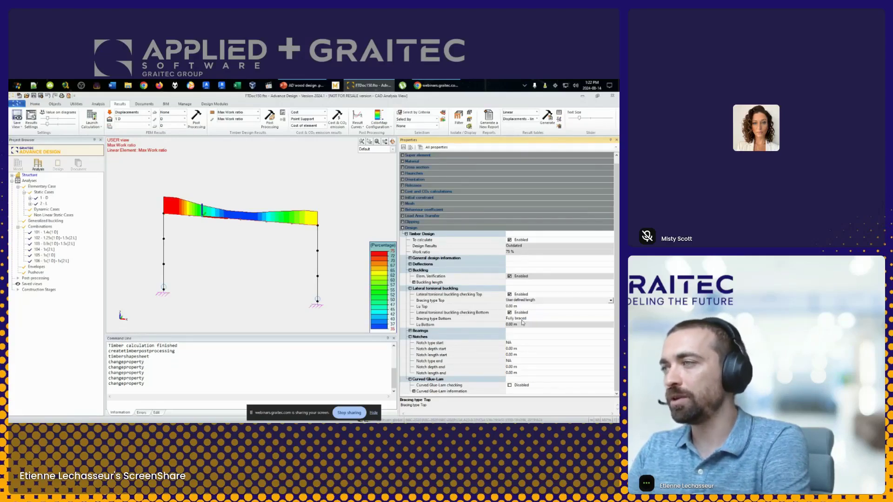
Try a user-defined Lu Top of 2 m for the beam, and reset it to 0
click(533, 306)
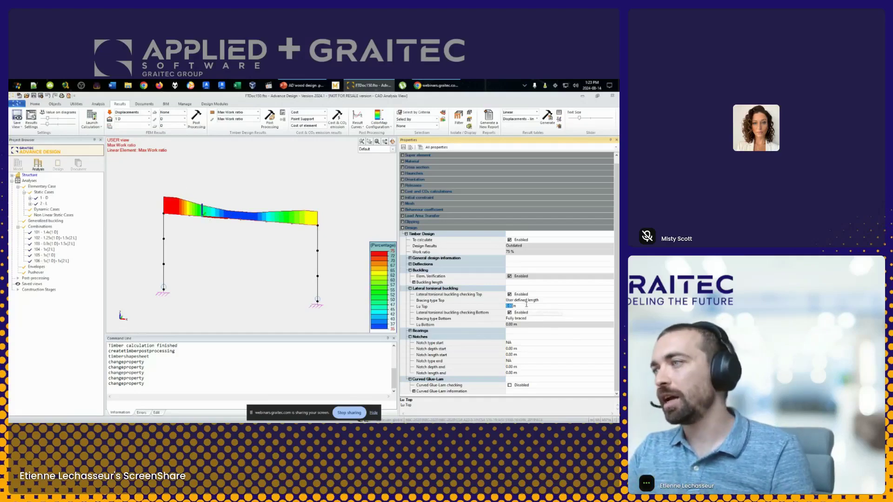
text(1)
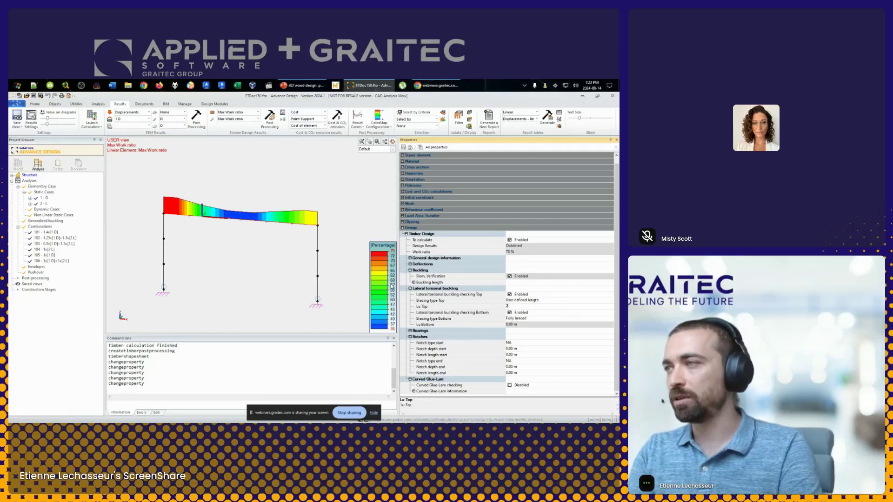
key(Return)
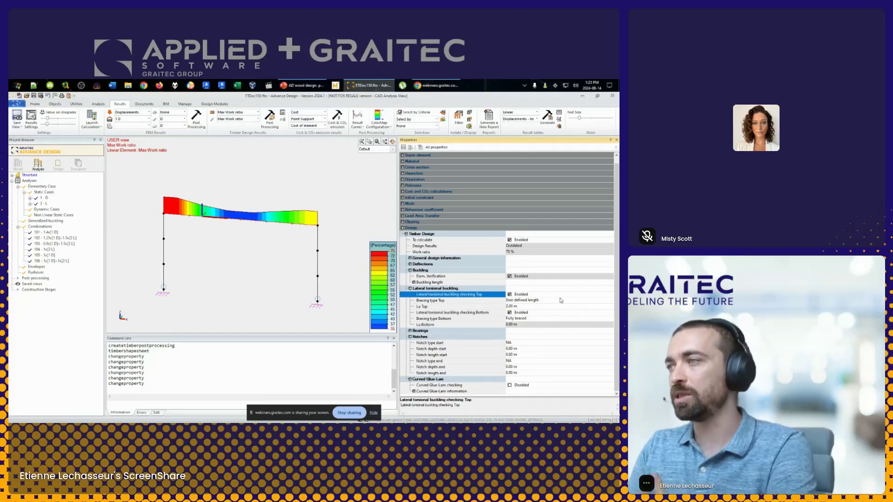
click(531, 307)
text(0)
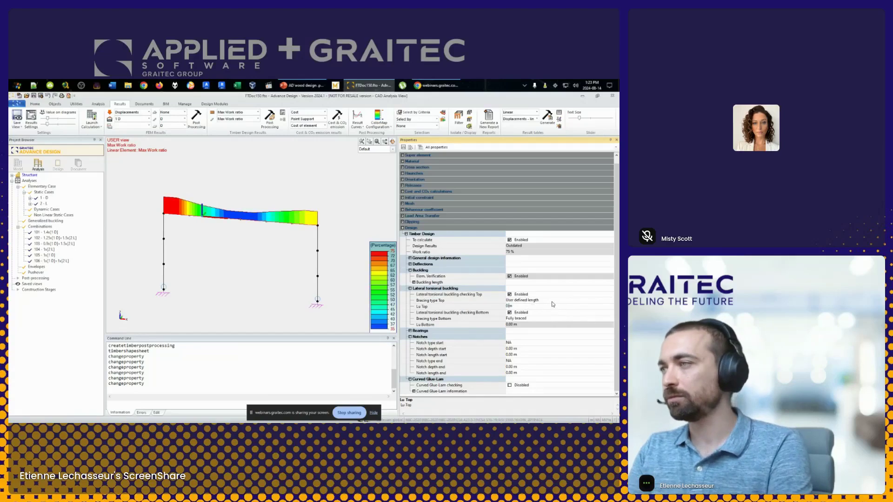
Set the beam's top and bottom bracing types to Braced at bearing points
click(553, 301)
click(610, 301)
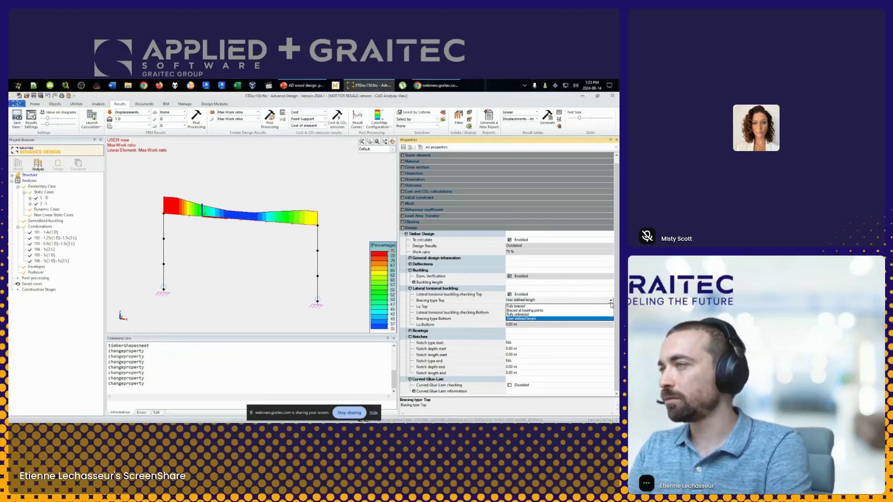
click(535, 310)
click(533, 318)
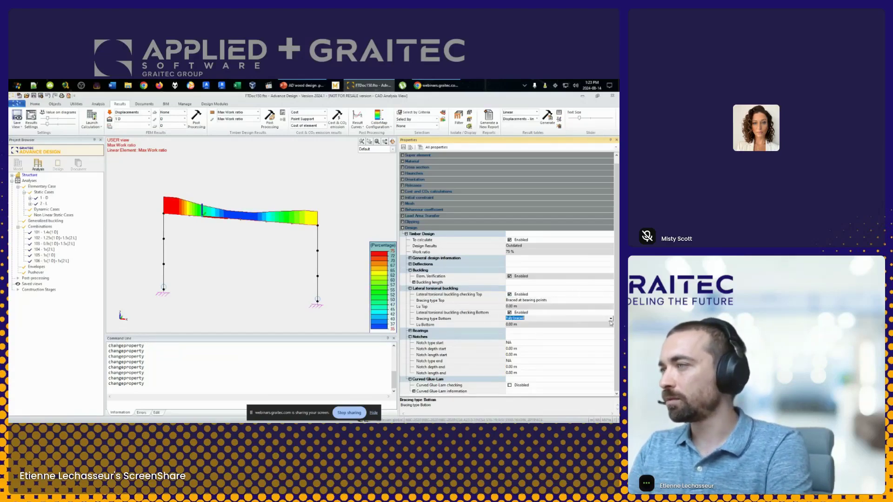
click(590, 320)
click(532, 328)
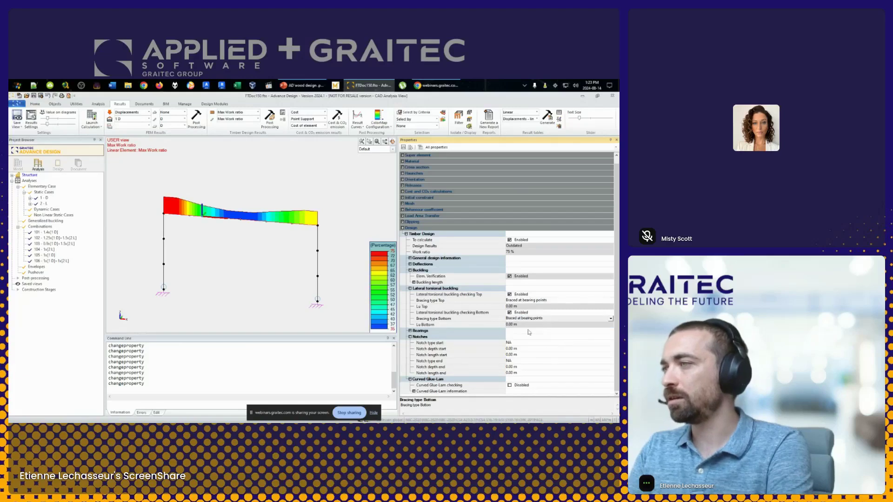
Collapse the lateral torsional buckling settings and enable bearing checking in the beam's Bearings settings
click(410, 289)
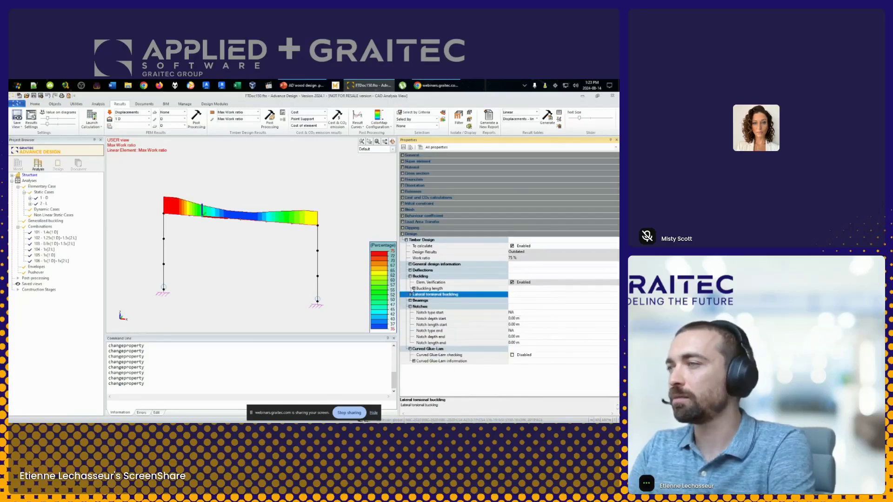
click(409, 301)
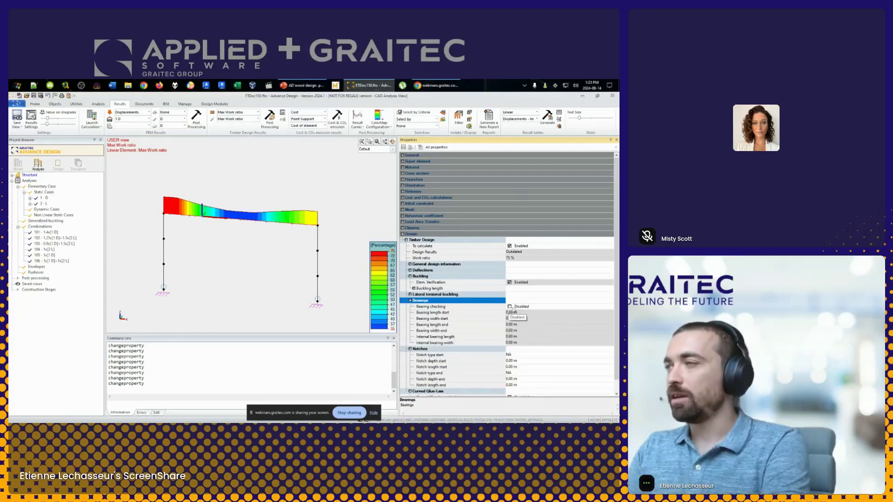
click(510, 307)
Examine the beam's bearing length and width fields for the start, end and internal bearings
click(467, 313)
click(459, 320)
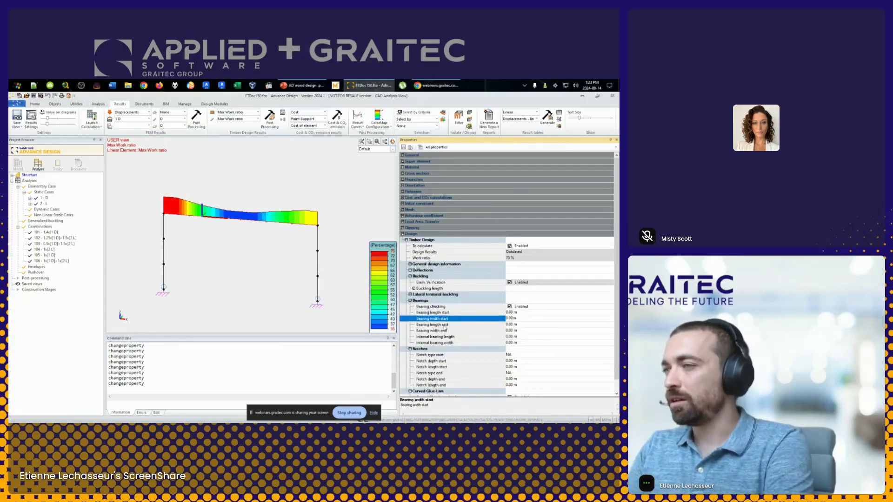
click(444, 326)
click(443, 331)
click(447, 337)
click(448, 342)
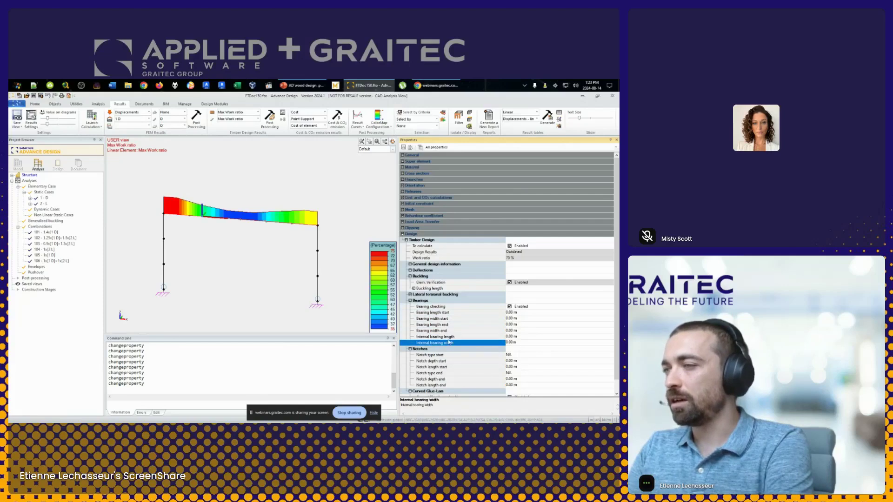
click(452, 313)
click(449, 325)
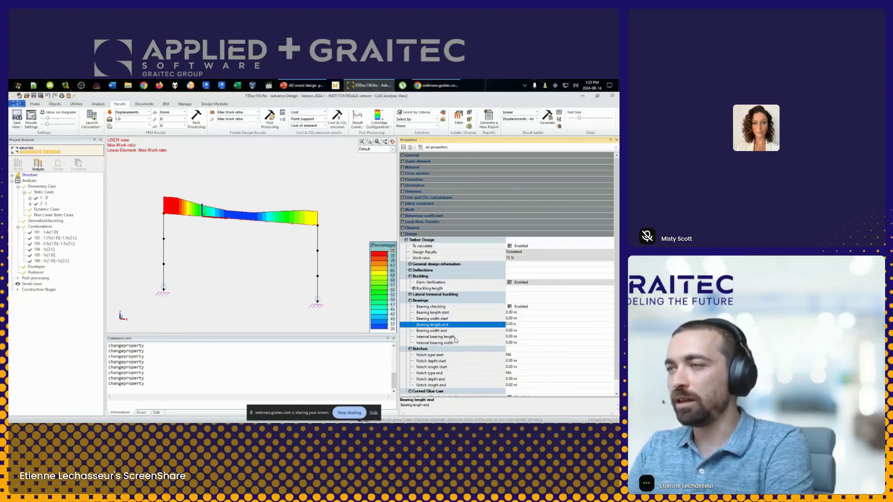
click(454, 337)
click(453, 343)
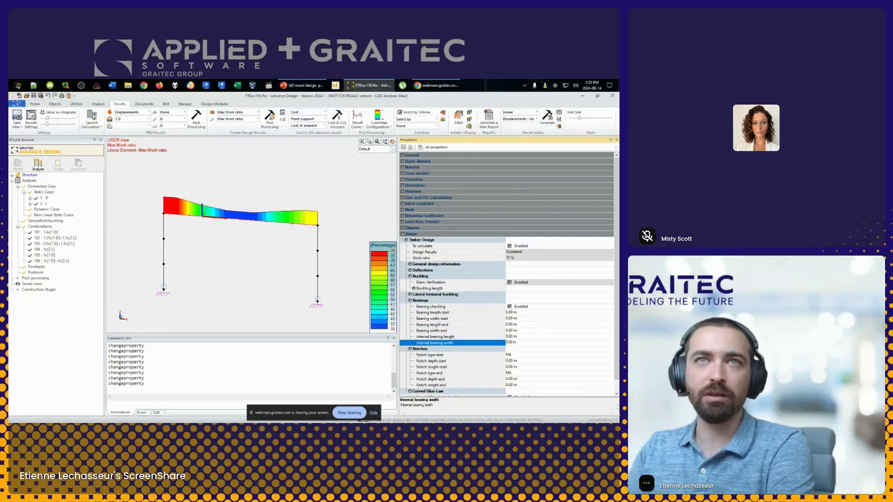
In the descriptive model, display the workplane grid and draw a vertical linear element from above down to the beam's midpoint
click(18, 163)
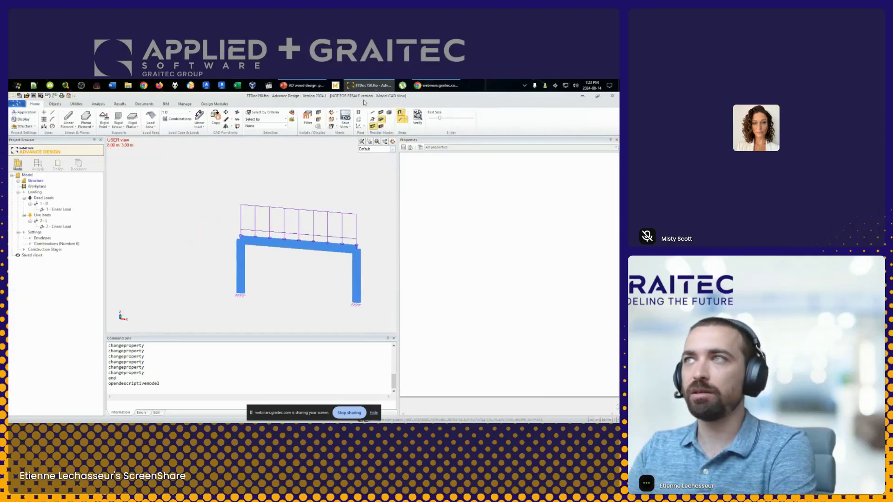
click(358, 112)
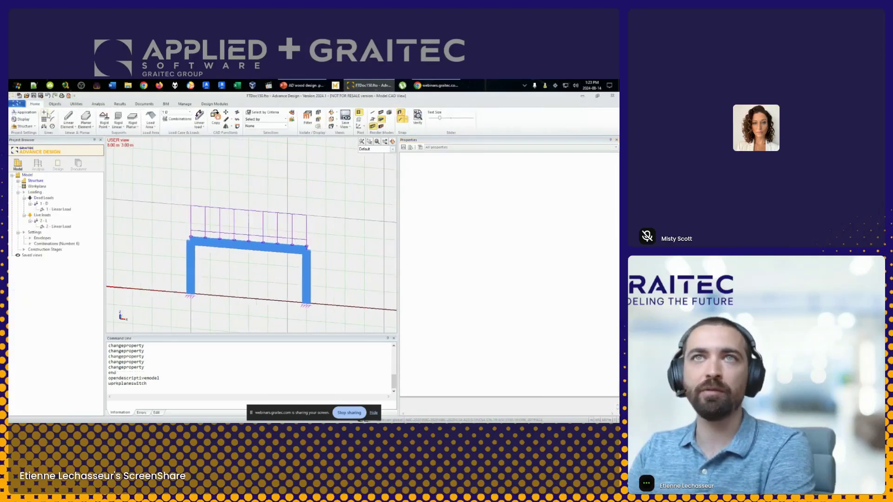
click(69, 117)
click(249, 176)
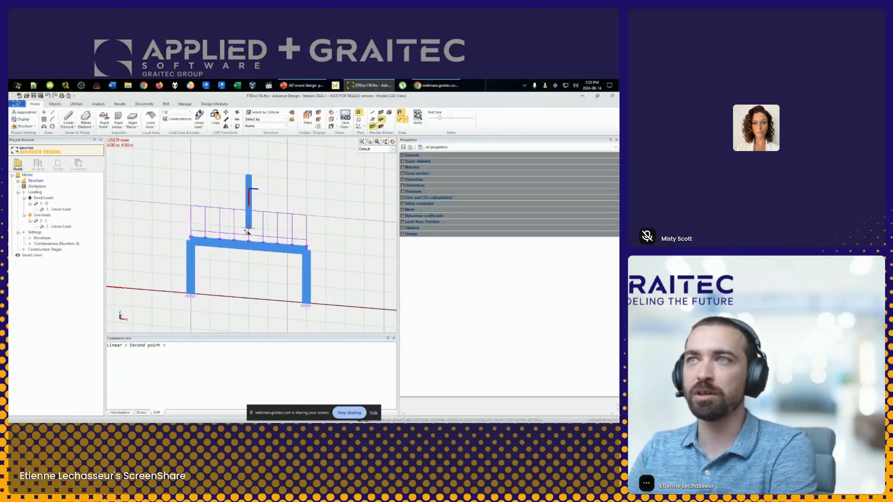
click(249, 242)
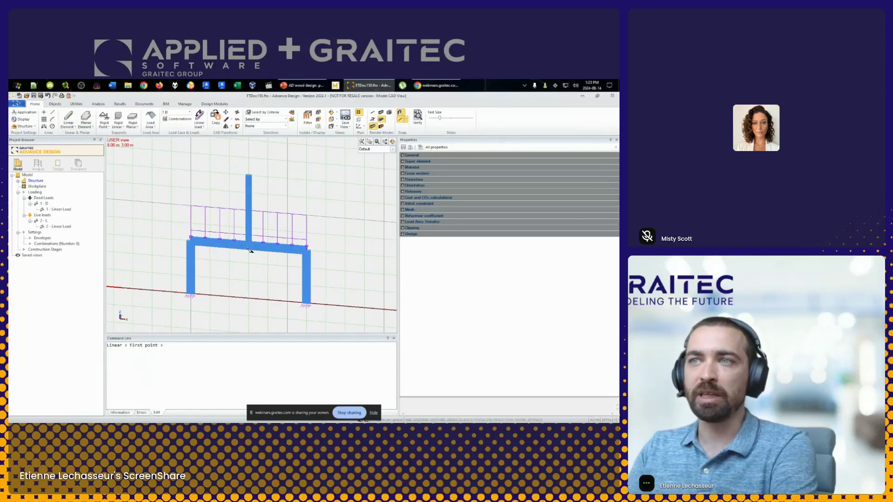
key(Escape)
Inspect the joint between the vertical element and the beam, and delete the vertical element
click(277, 248)
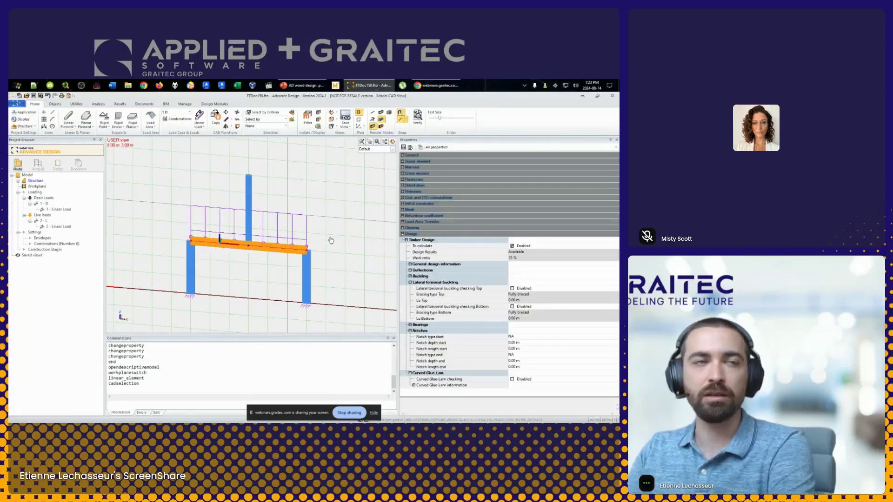
mouse_move(265, 262)
middle_down()
mouse_move(267, 284)
mouse_move(276, 275)
middle_up()
scroll(270, 241, up, 3)
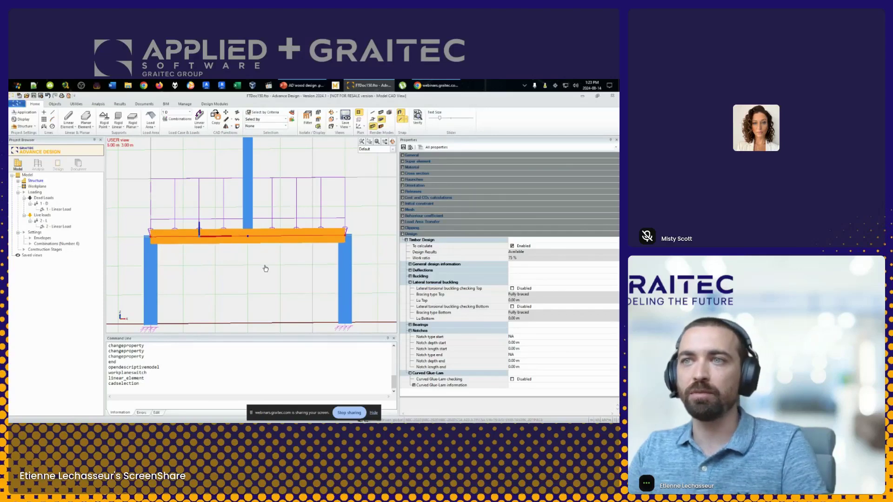
shift+middle_drag(265, 268, 230, 245)
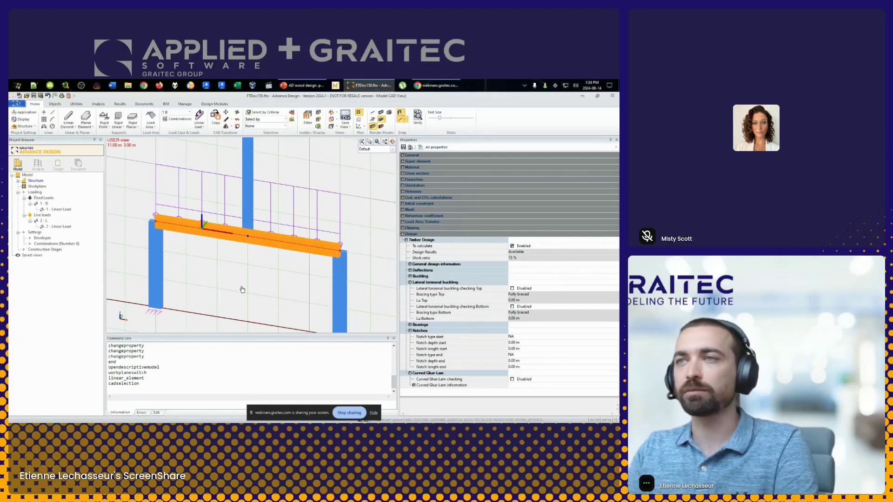
shift+middle_drag(240, 287, 215, 179)
click(239, 251)
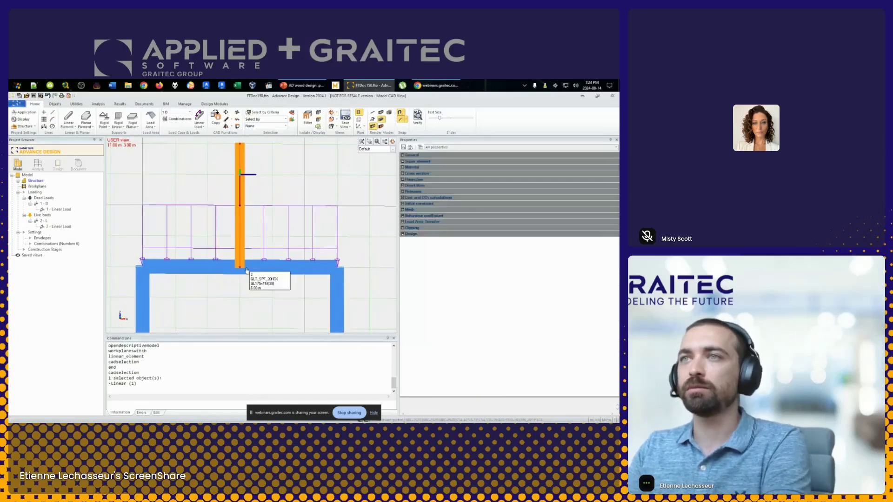
key(Delete)
Switch back to the analysis model and open the horizontal beam's Bearings settings, collapsing its Notches settings
click(325, 267)
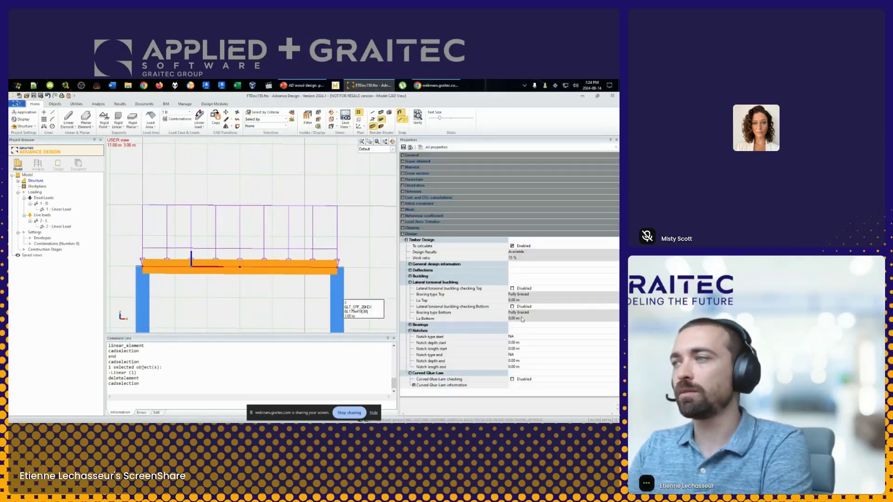
click(38, 164)
click(359, 309)
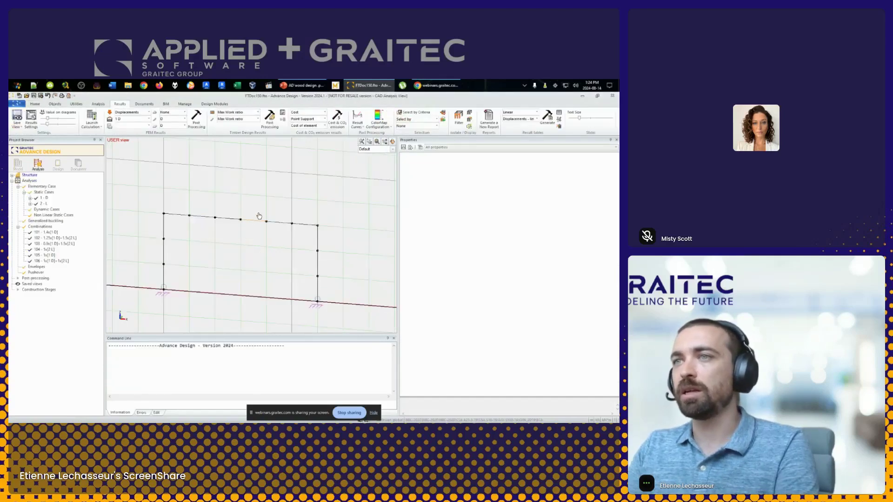
click(248, 216)
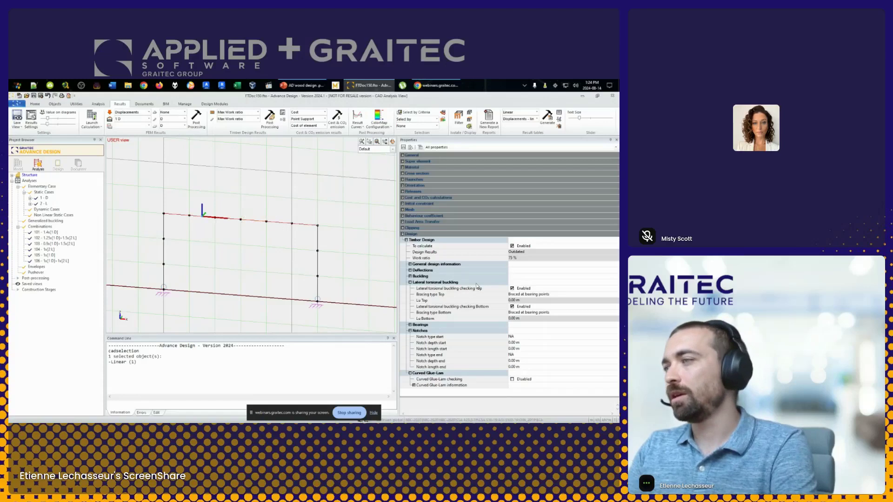
click(410, 330)
click(410, 325)
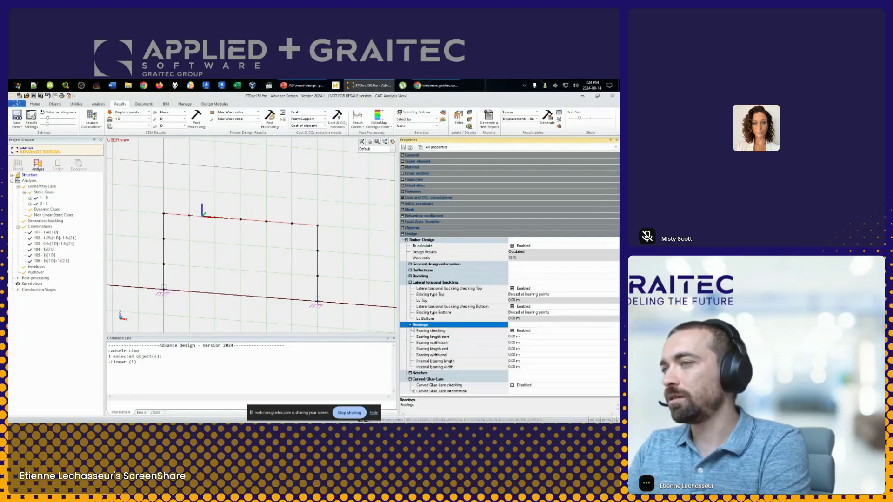
Set the horizontal beam's bearing length at the start to 0.15 m
click(531, 337)
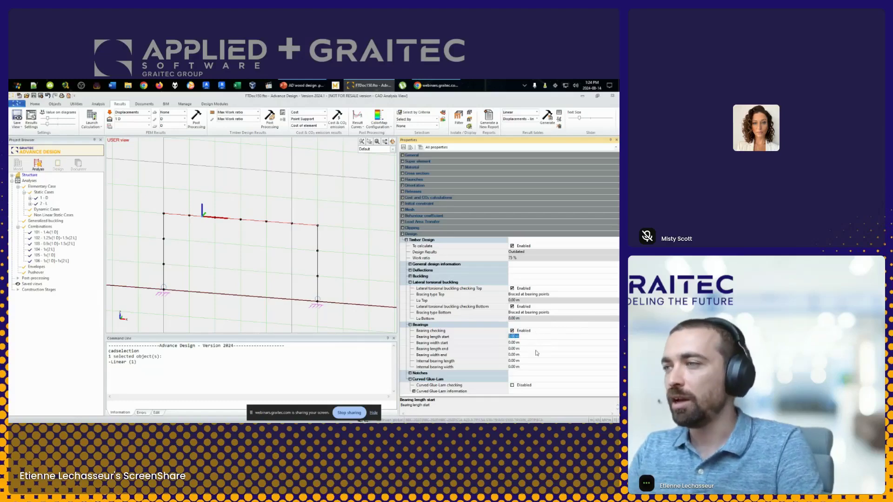
click(528, 343)
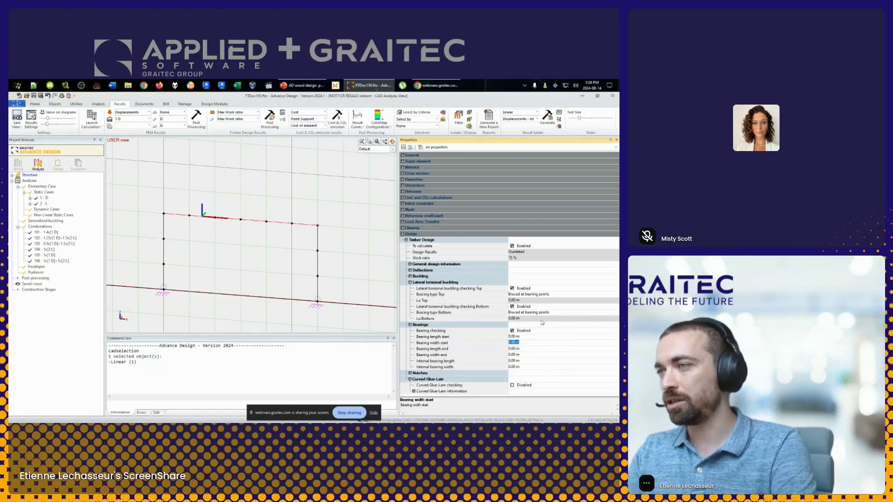
click(524, 336)
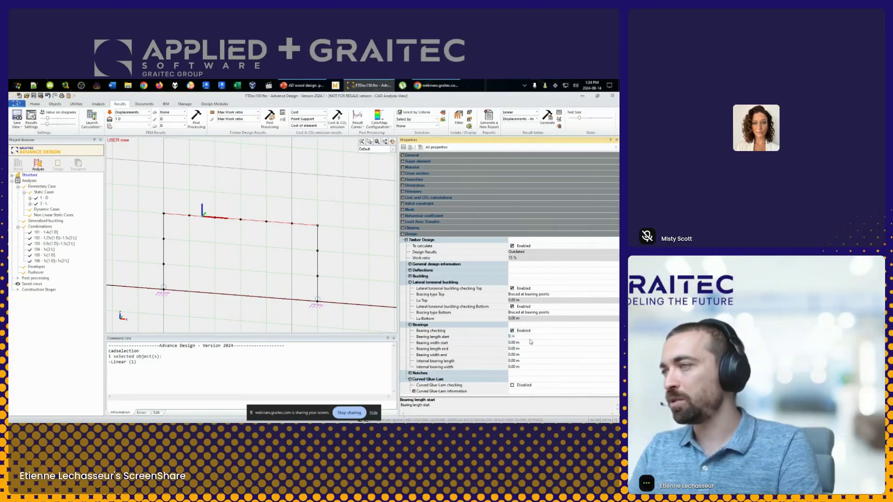
text(1)
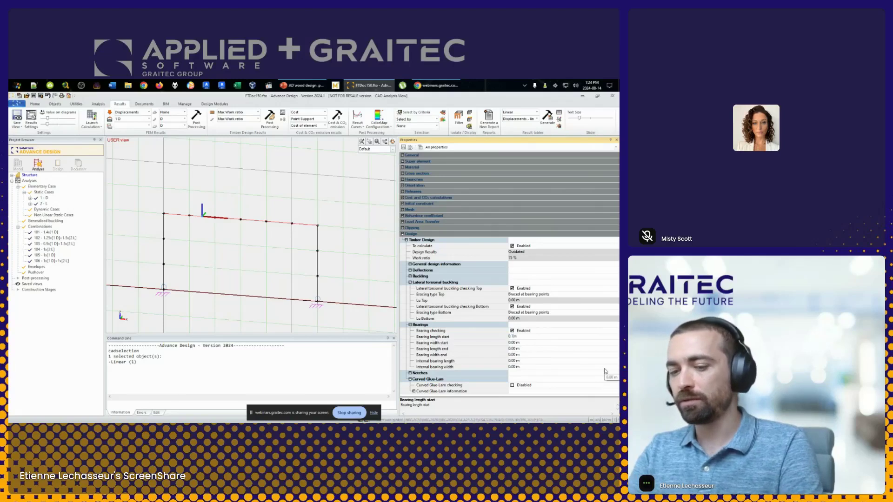
text(5)
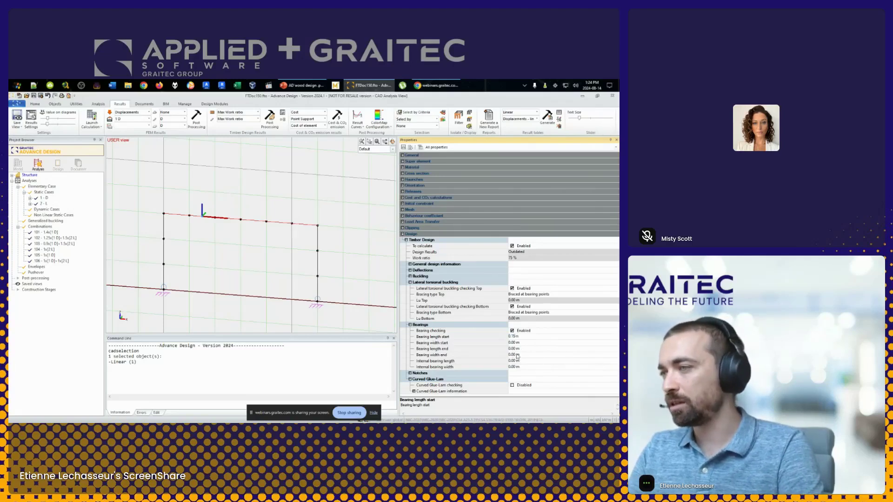
Set the horizontal beam's bearing length at the end to 0.2 m
click(528, 350)
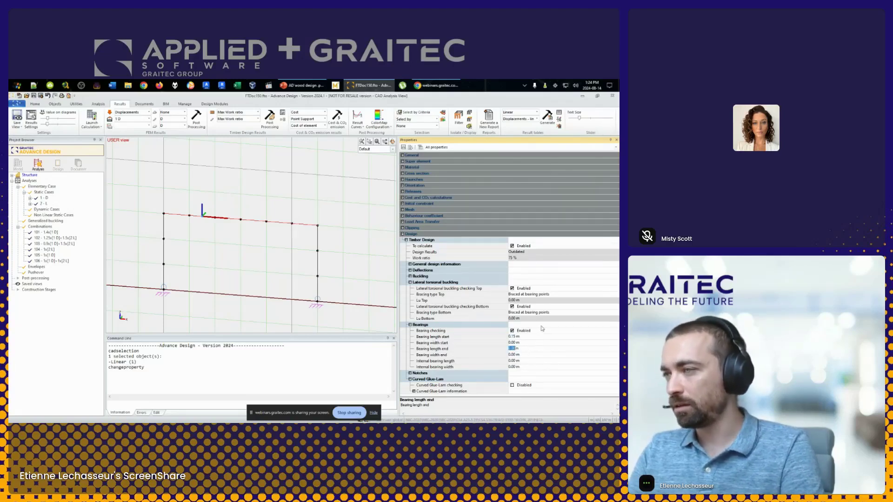
text(0.)
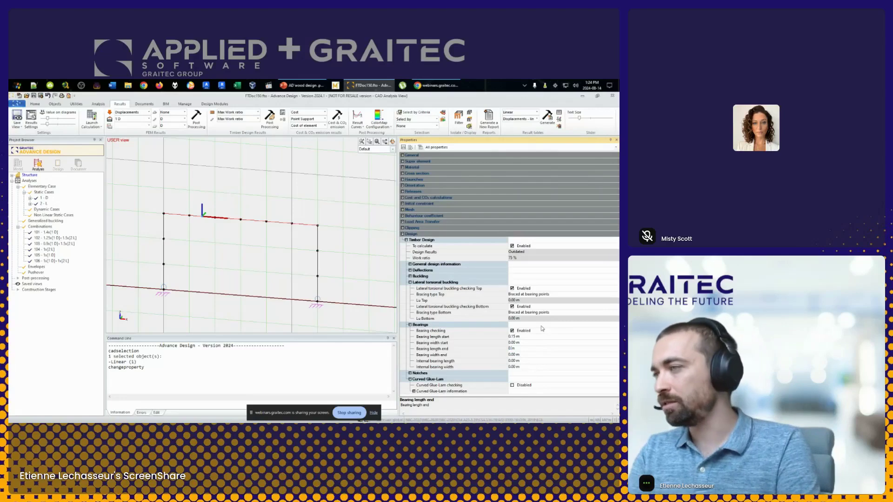
text(2)
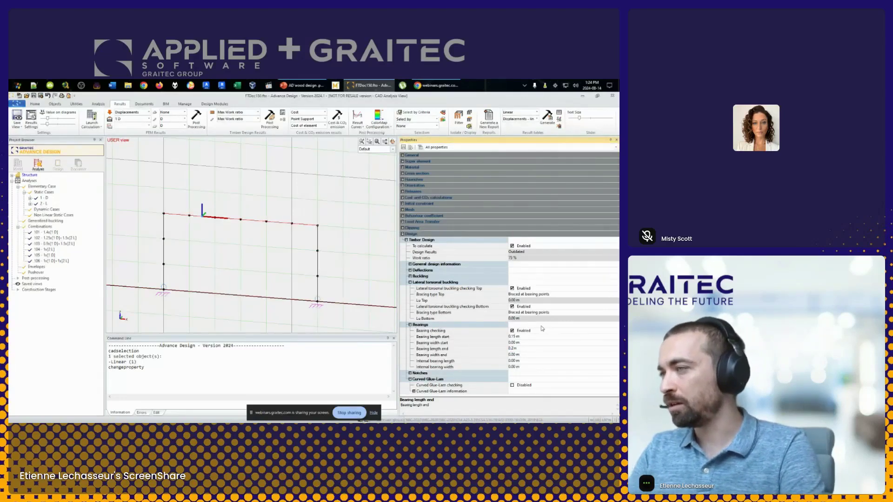
key(Return)
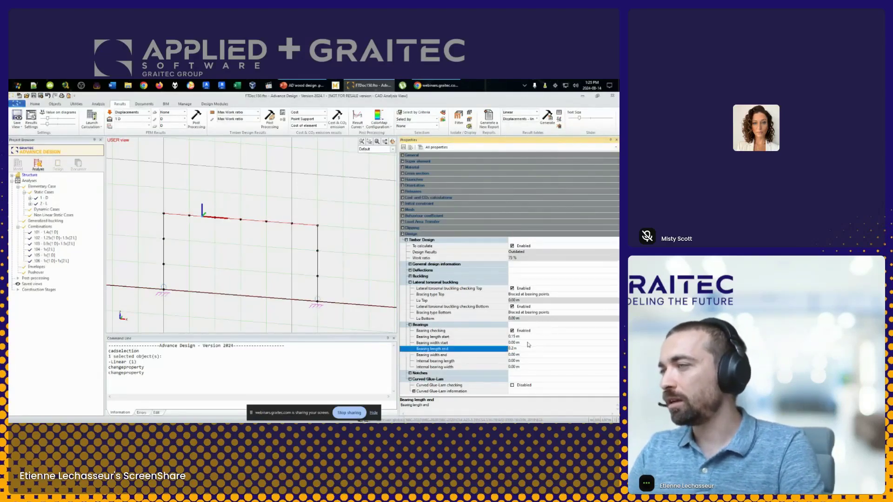
click(527, 343)
click(522, 354)
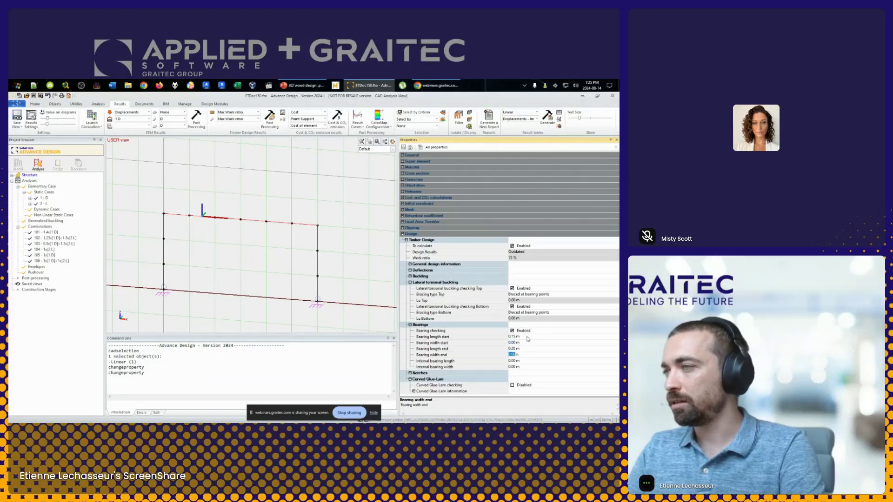
click(527, 343)
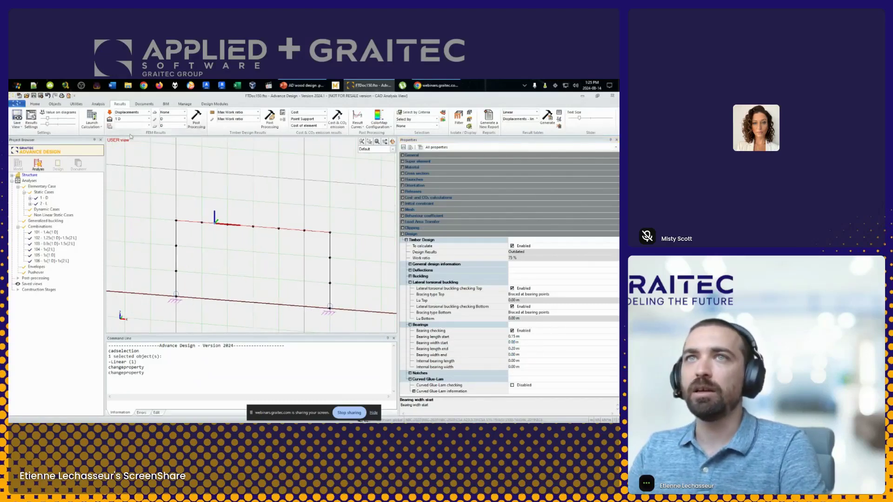
Run the timber design calculation and examine the bearing verification among the strength results in the beam's shape sheet
click(92, 121)
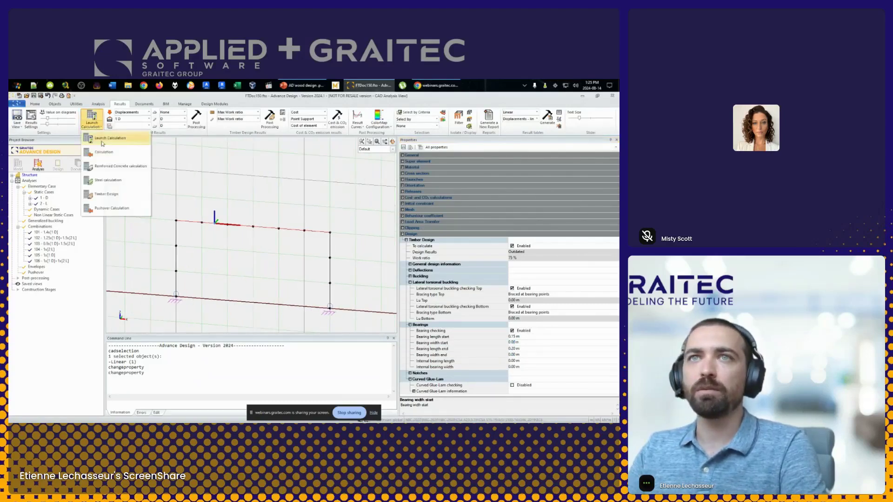
click(112, 196)
click(283, 114)
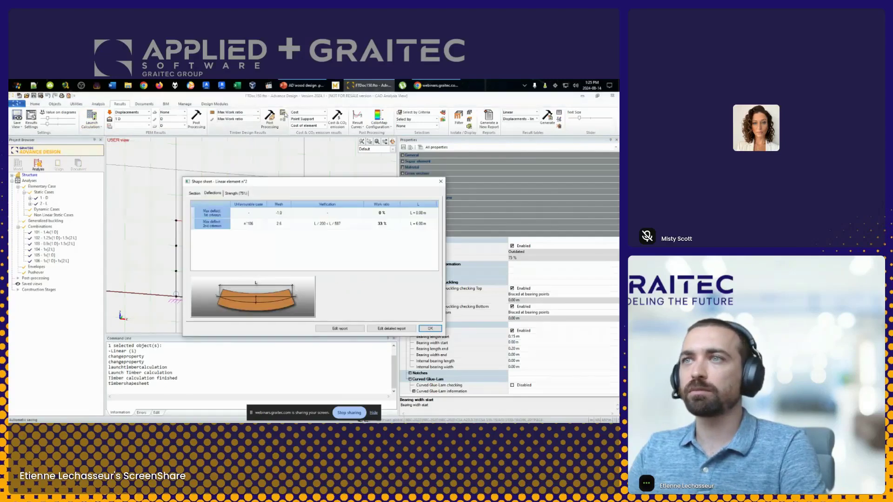
click(236, 195)
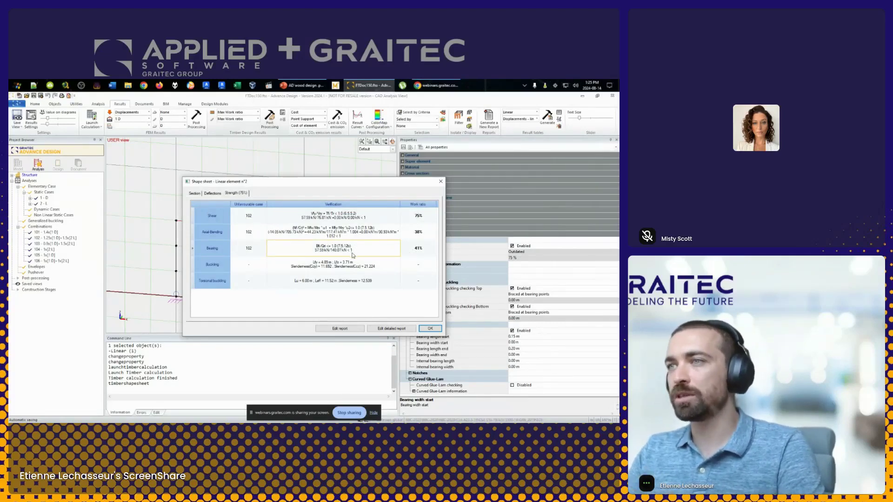
click(420, 251)
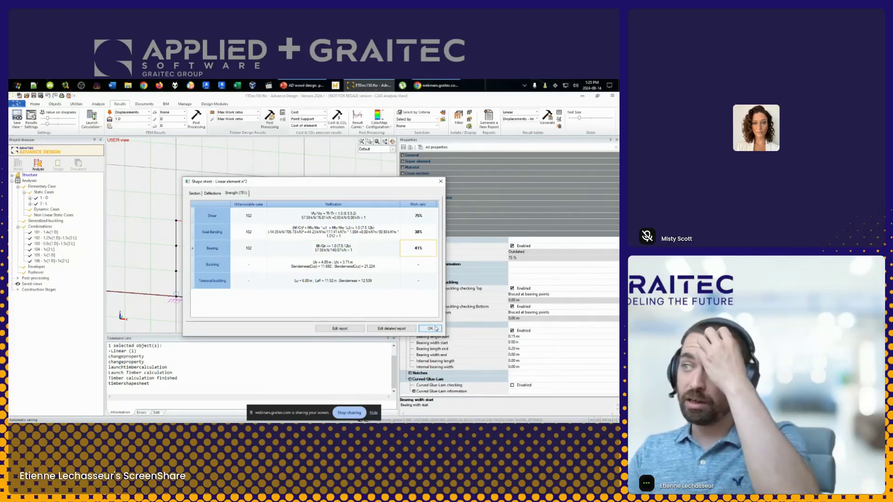
click(430, 328)
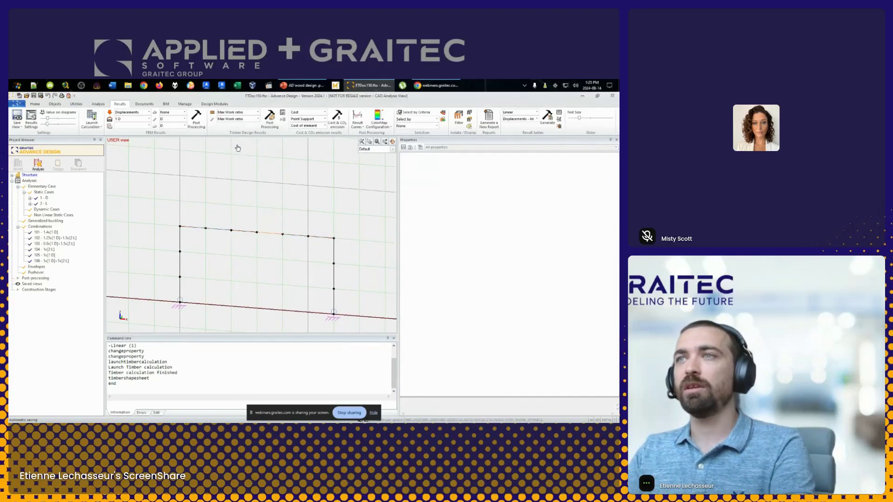
Display the timber resistance work ratio for shear on the frame's linear elements
click(258, 112)
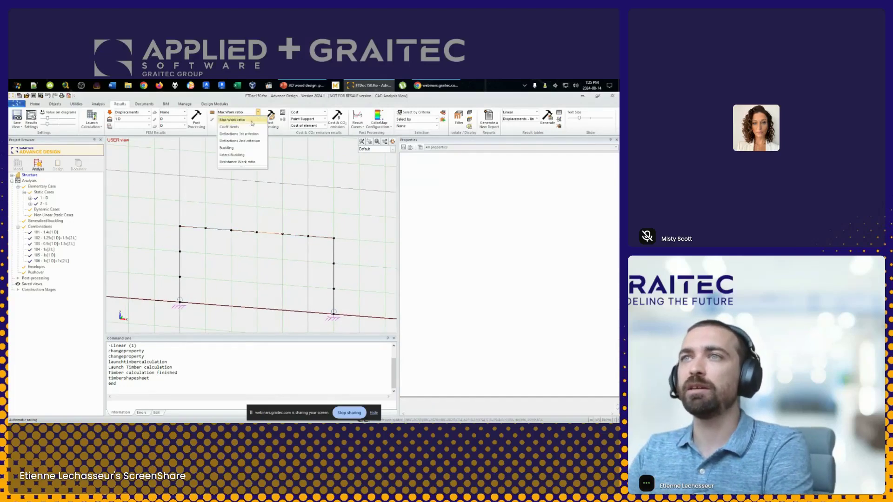
click(250, 162)
click(257, 119)
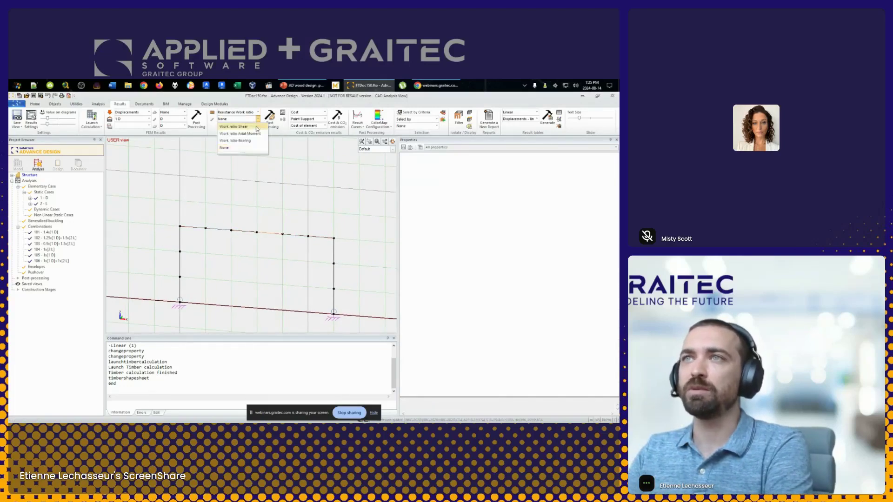
click(256, 128)
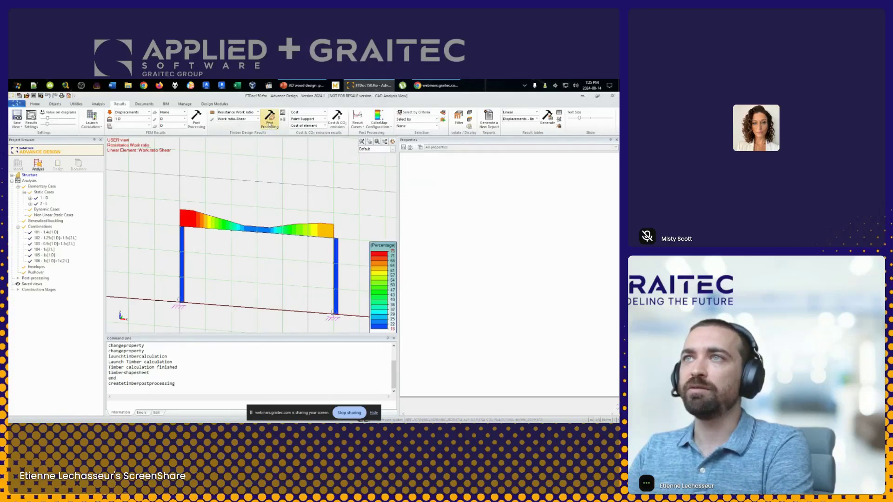
Display the axial-moment work ratio on the frame, followed by the bearing work ratio to inspect the beam's ends
click(255, 119)
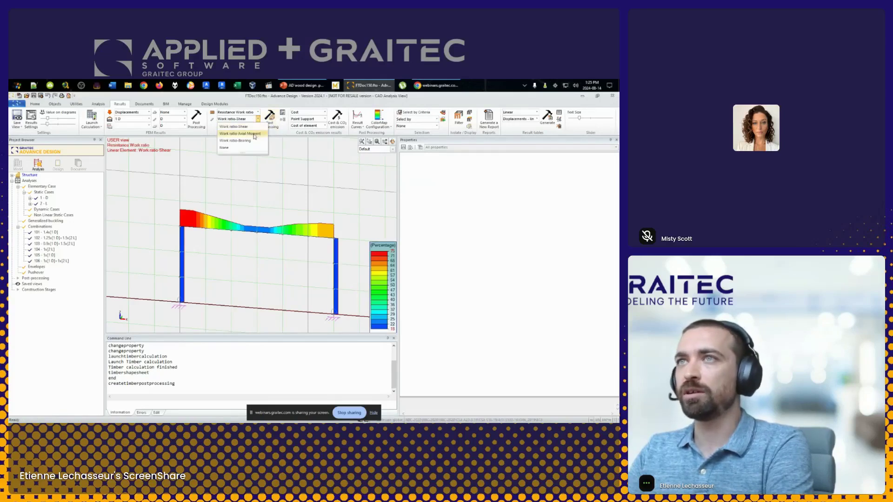
click(254, 134)
click(251, 120)
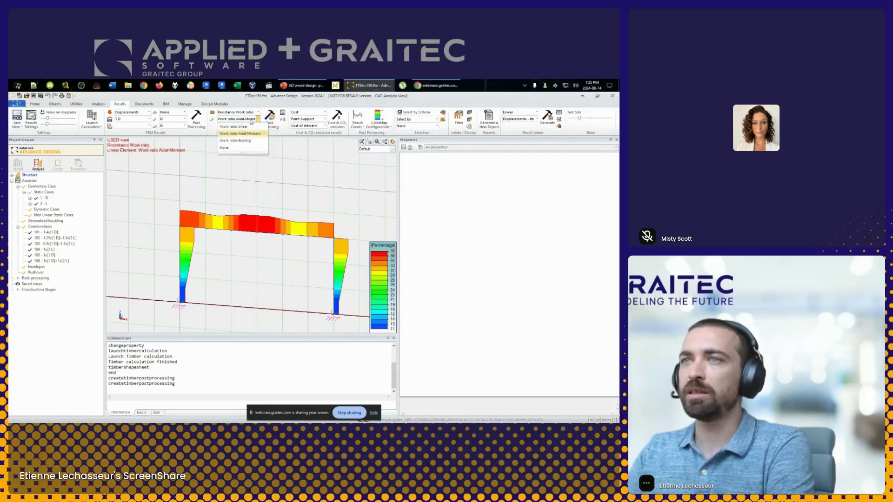
click(240, 140)
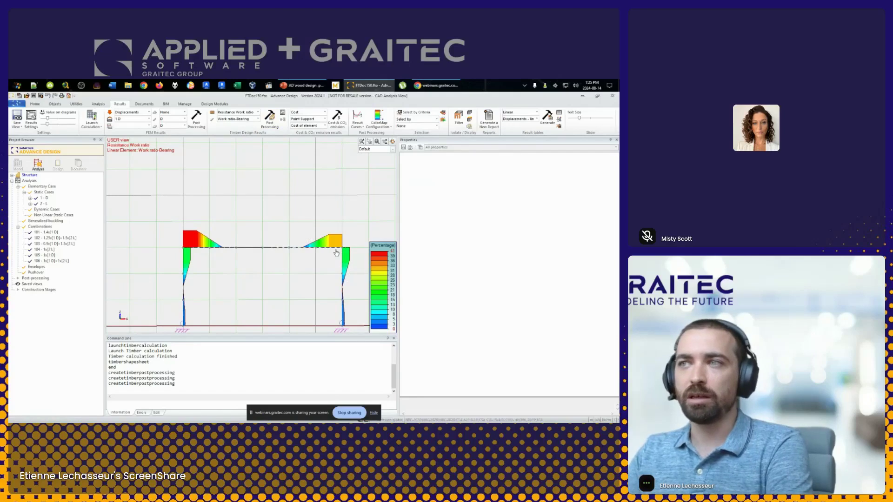
mouse_move(200, 251)
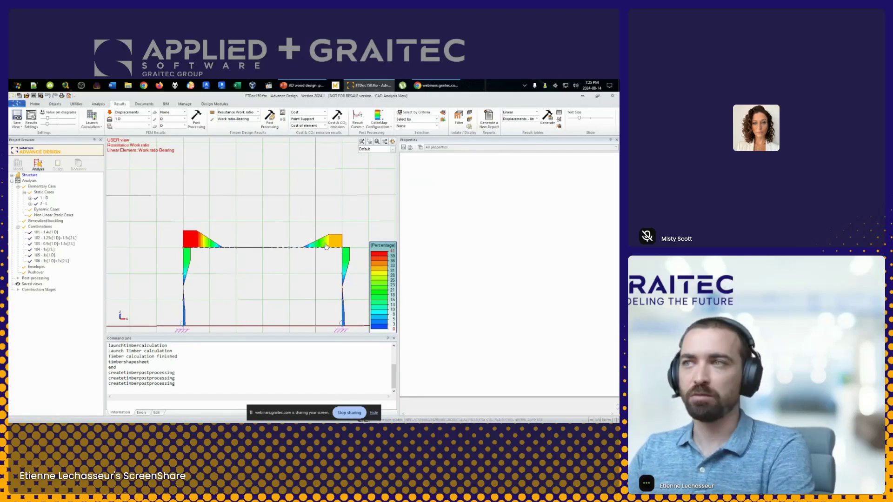
Select the horizontal beam, show its Curved Glue-Lam information and enable Curved Glue-Lam checking
click(329, 251)
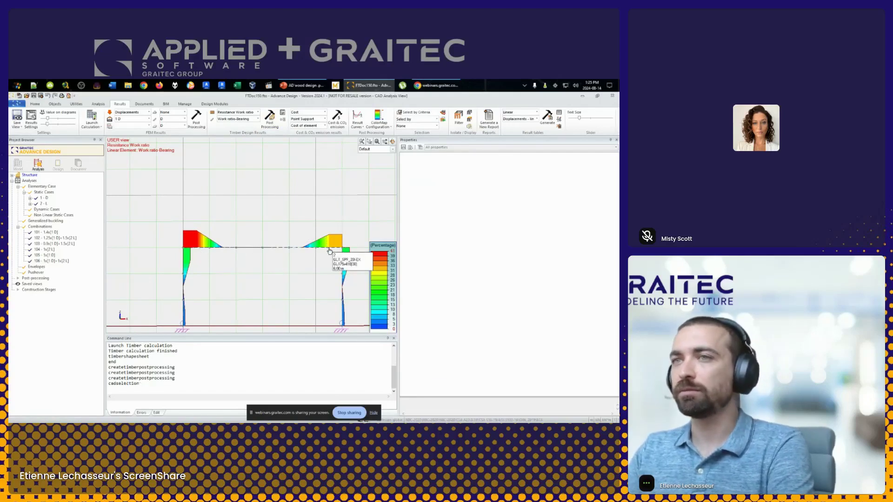
middle_drag(348, 181, 334, 179)
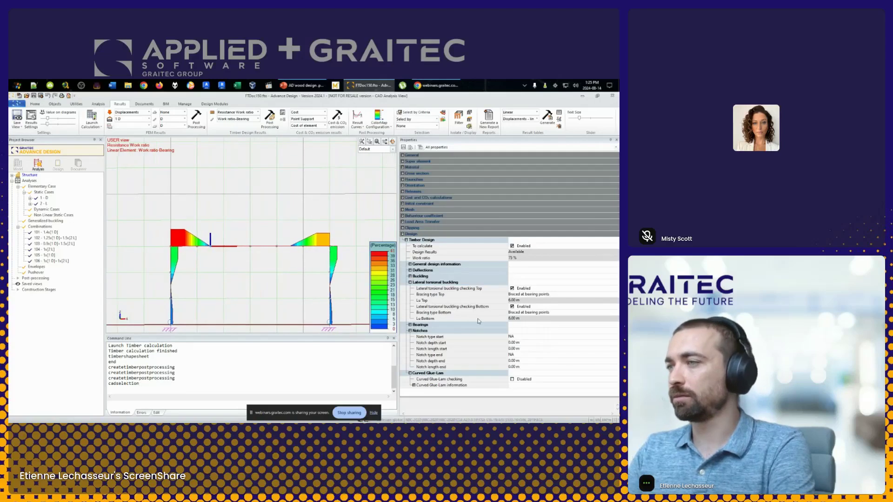
click(410, 331)
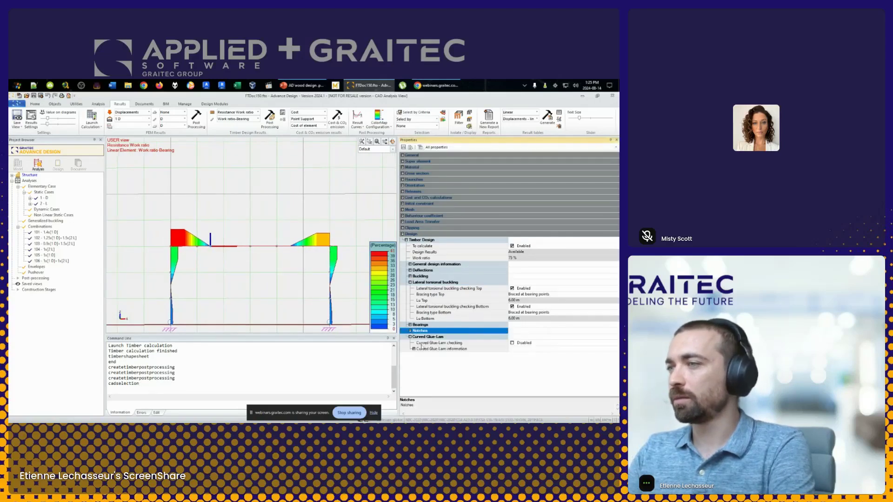
click(412, 349)
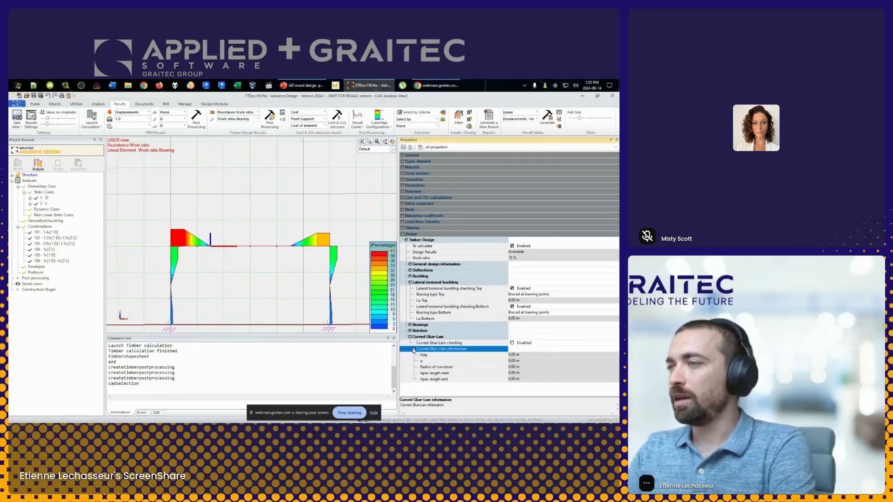
click(512, 343)
click(512, 343)
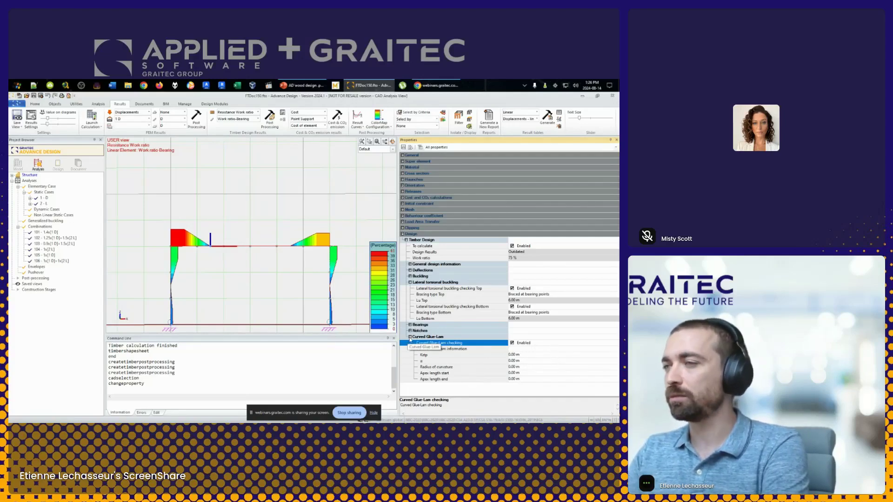
Look over the beam's Notches settings, collapse them and return to the Curved Glue-Lam settings
click(410, 337)
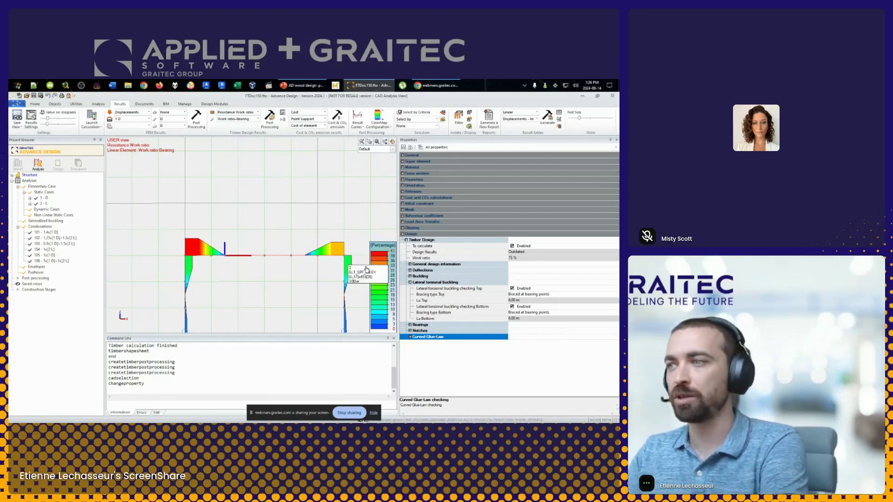
click(410, 330)
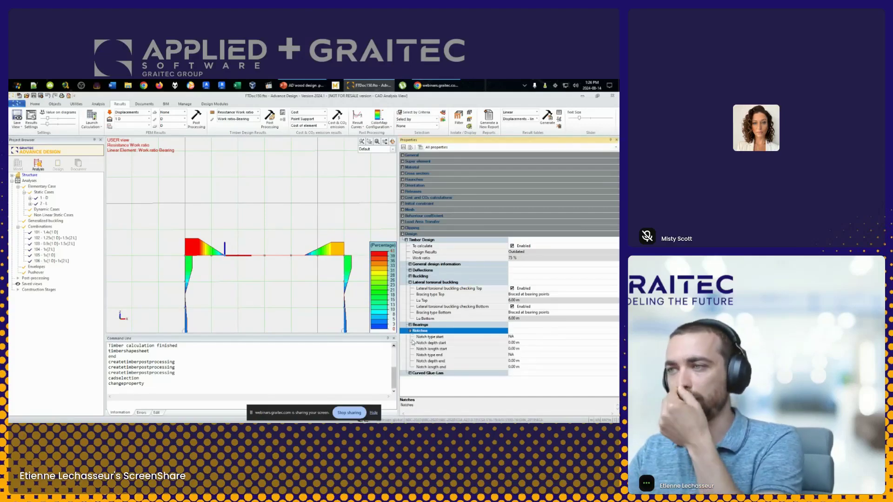
click(410, 331)
click(410, 336)
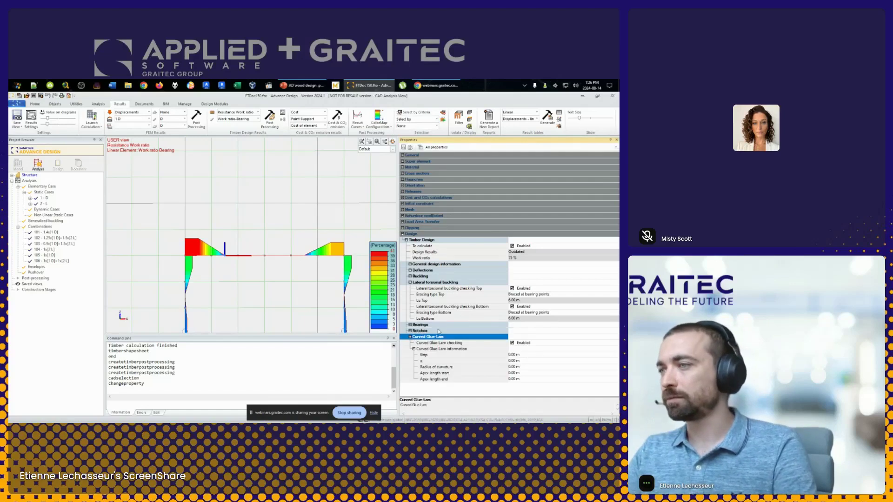
Save the portal frame model
middle_drag(266, 259, 243, 223)
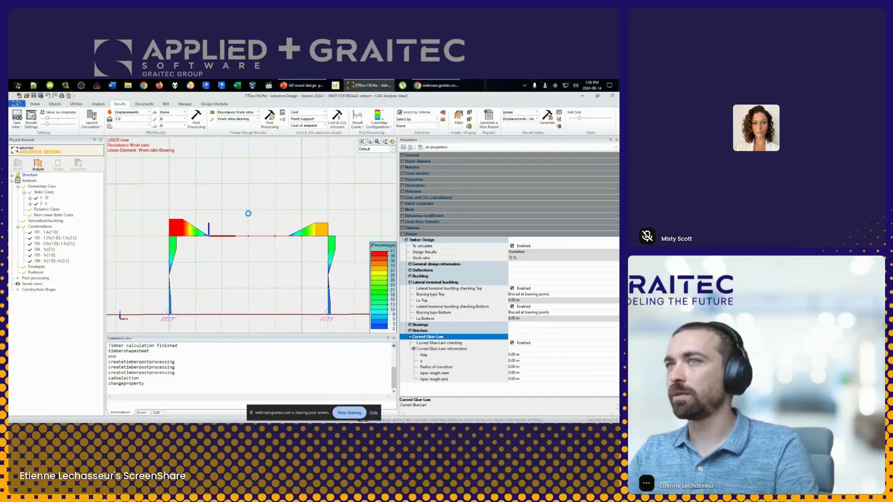
key(ctrl+s)
middle_drag(286, 190, 276, 196)
scroll(274, 204, down, 1)
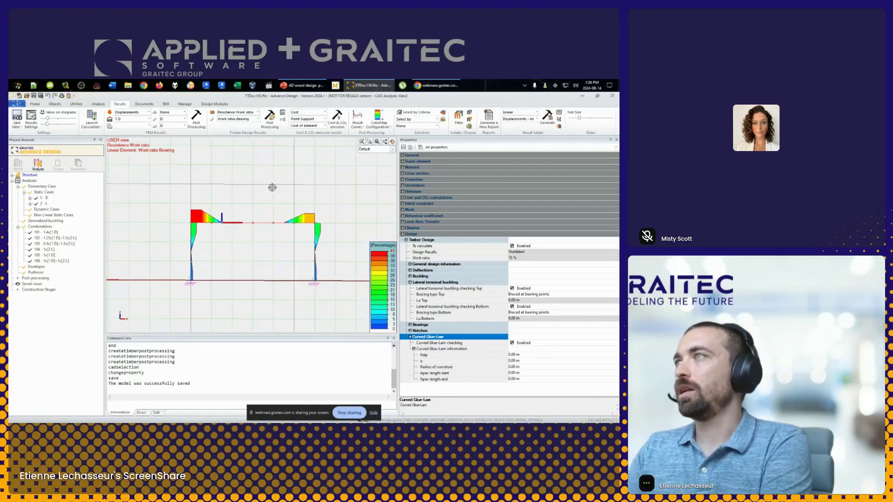
middle_drag(283, 195, 275, 207)
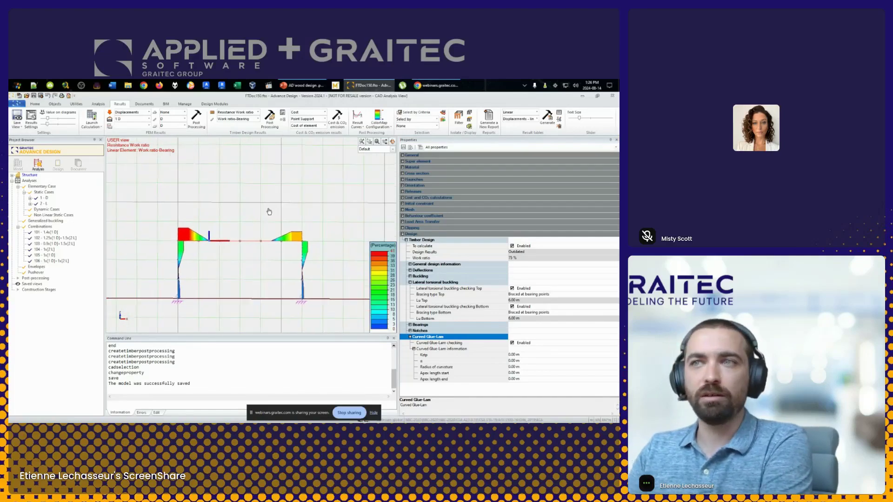
click(35, 96)
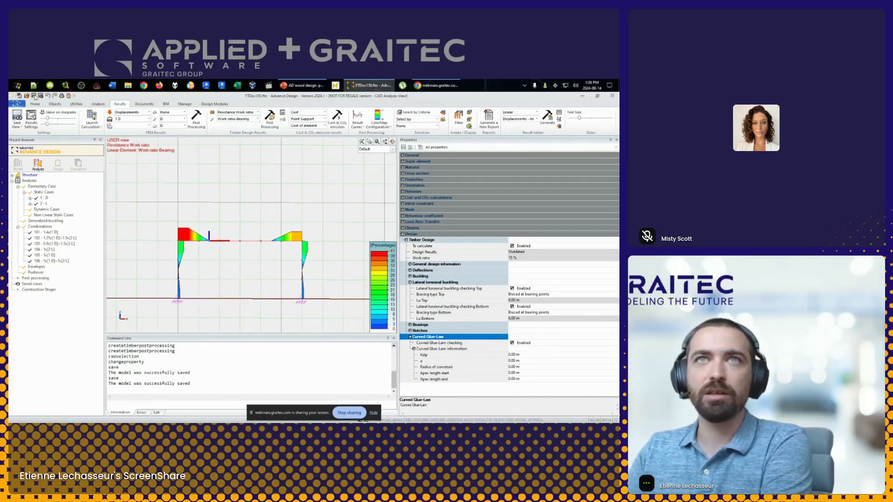
Save a copy of the portal frame model as "FTDoc150 qqqq" and close it
click(41, 96)
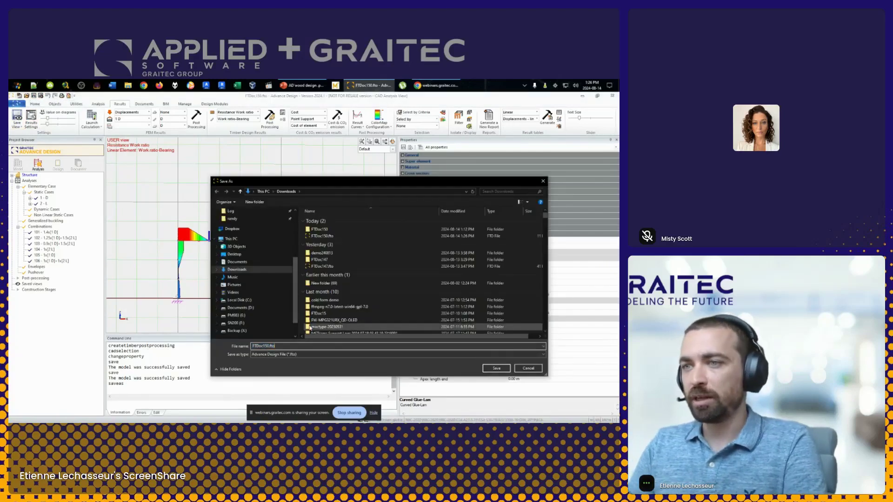
click(310, 327)
click(268, 346)
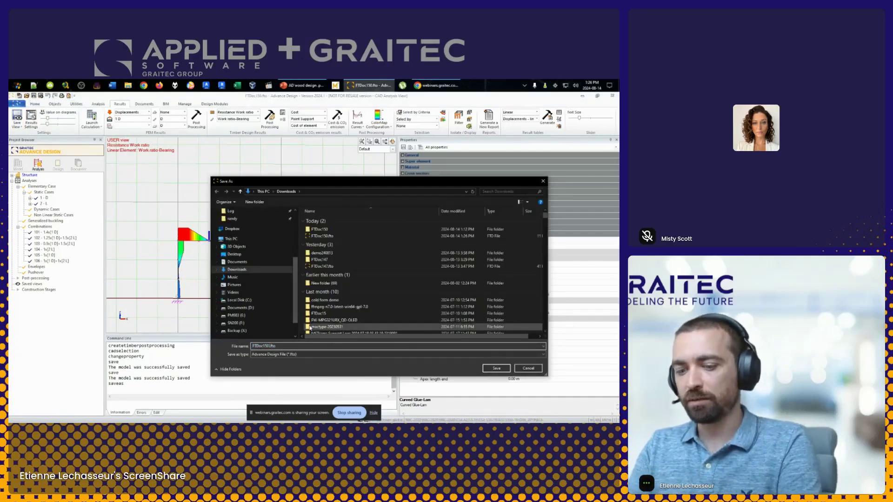
text(qqqq)
key(Return)
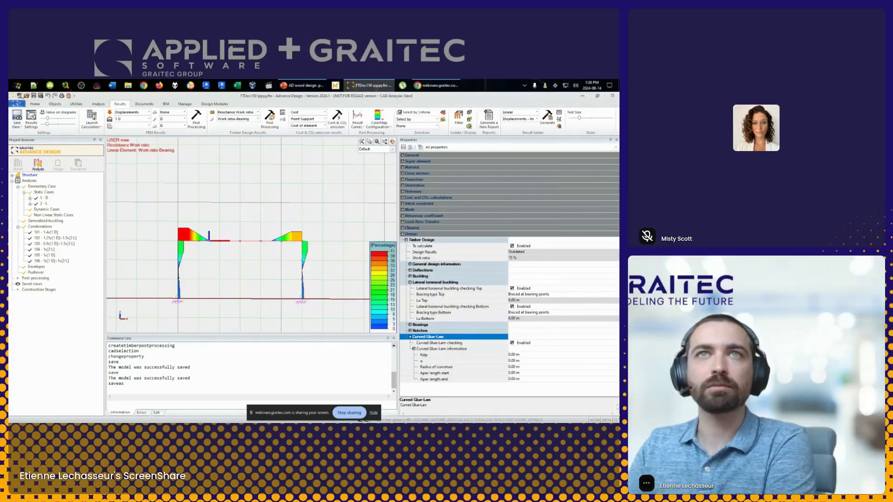
click(16, 104)
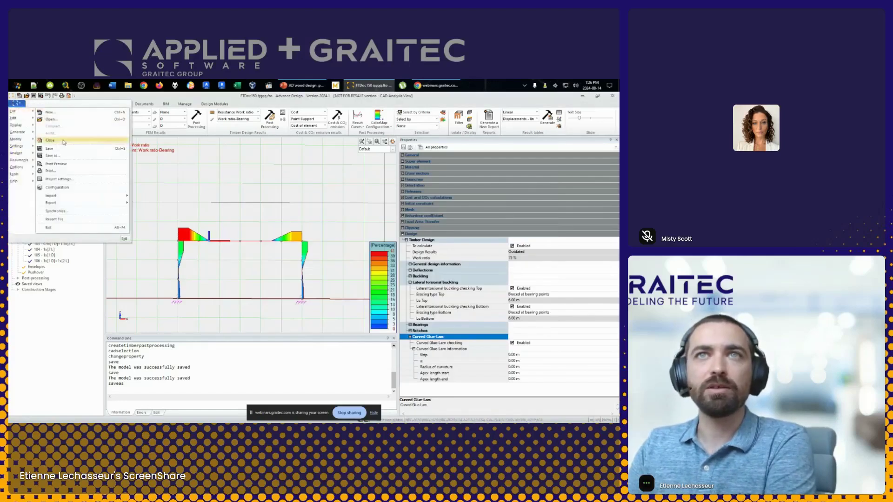
click(64, 142)
click(286, 275)
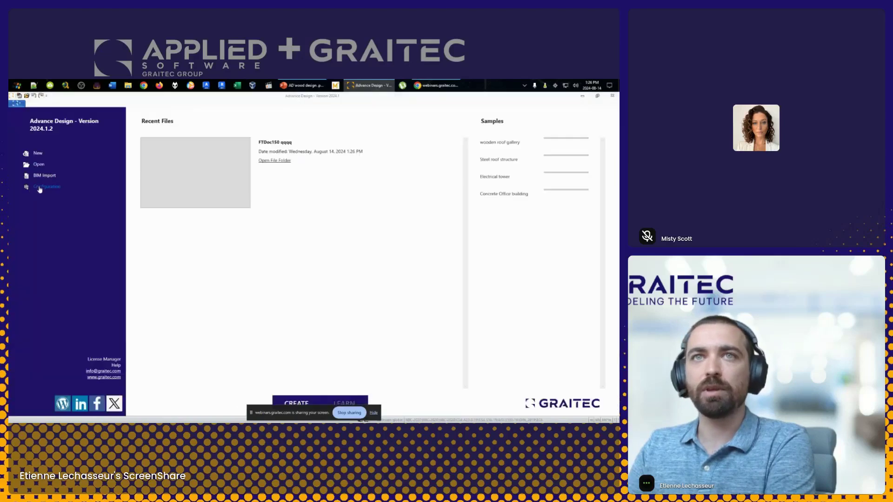
Change the timber design standard to NDS 2018 in the localization configuration
click(40, 188)
click(373, 345)
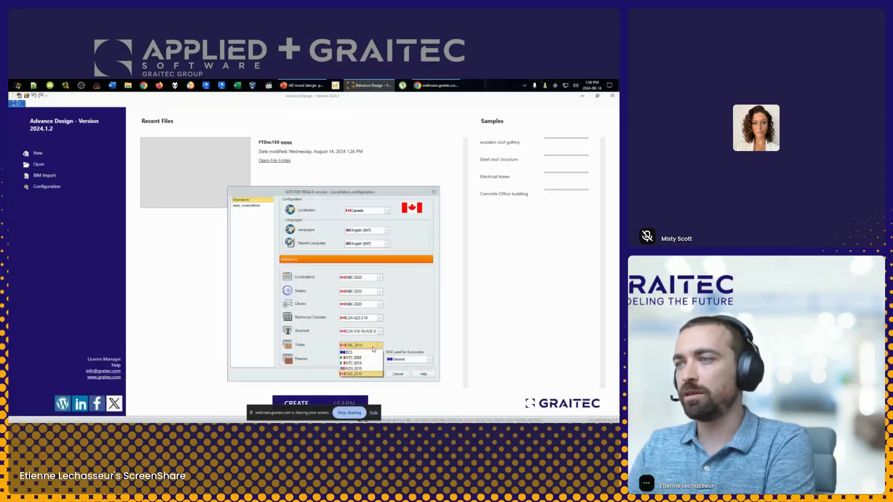
click(372, 369)
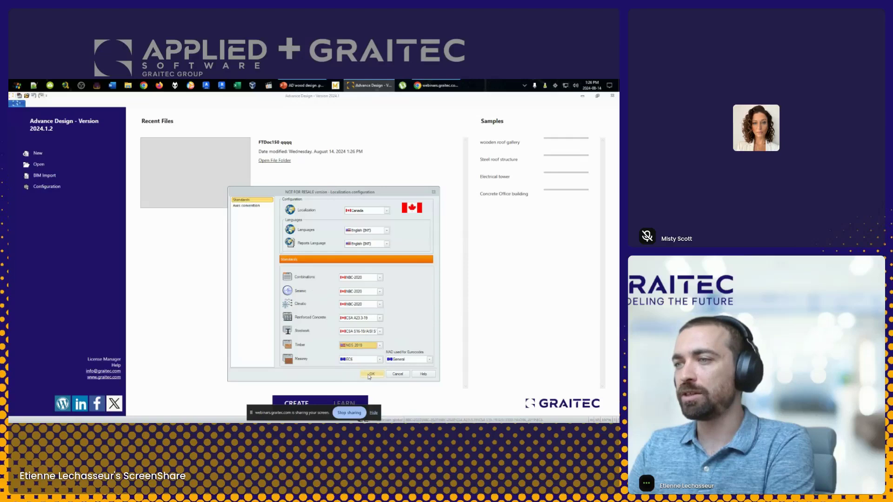
click(371, 375)
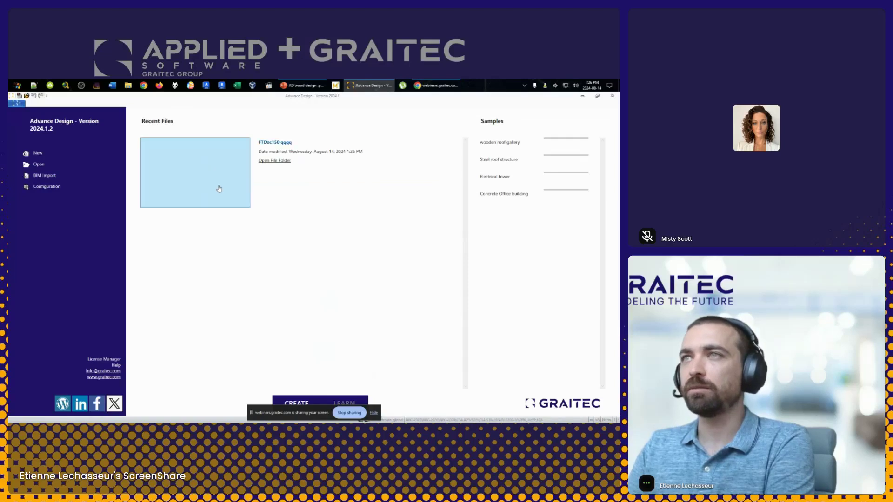
Reopen the recent model FTDoc150 qqqq and save it
click(201, 176)
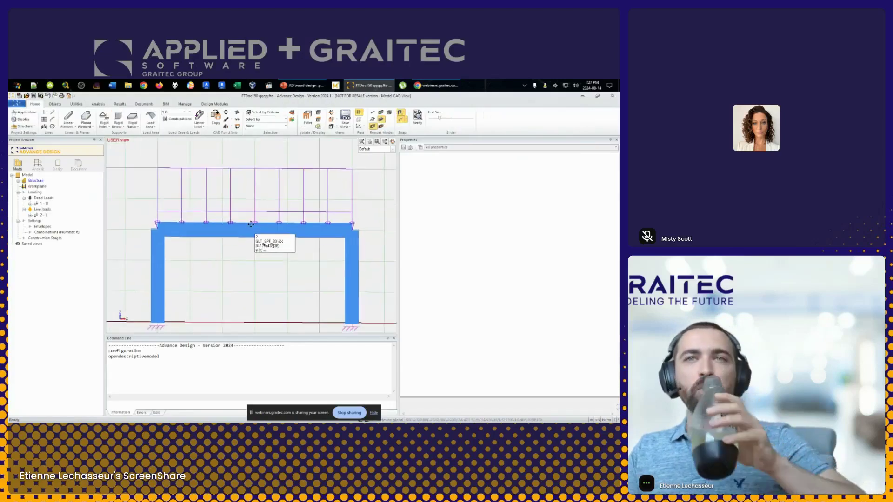
scroll(259, 241, down, 3)
shift+middle_drag(283, 217, 269, 229)
key(ctrl+s)
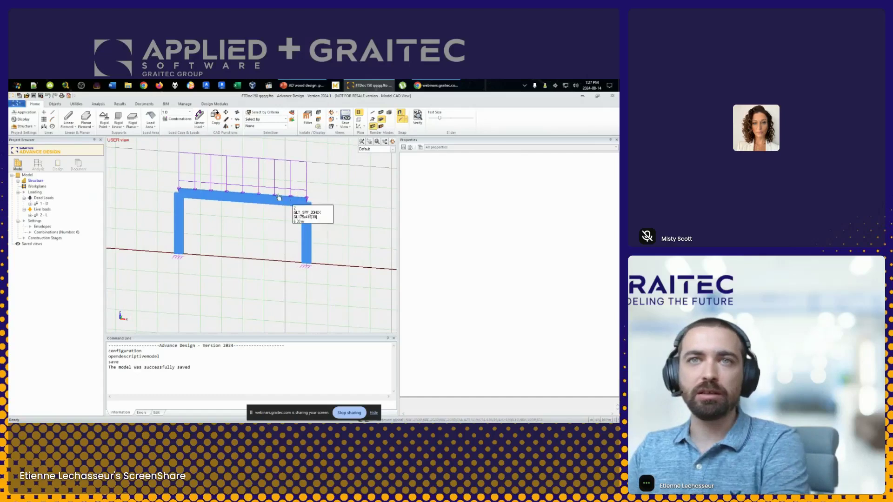
middle_drag(268, 219, 303, 289)
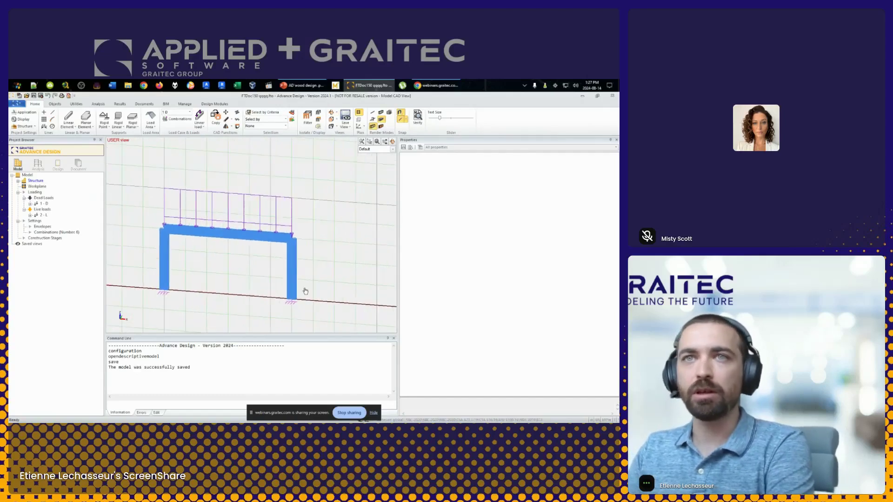
Look over the right-hand column's general timber design information, including its temperature property, and deselect the column
click(292, 264)
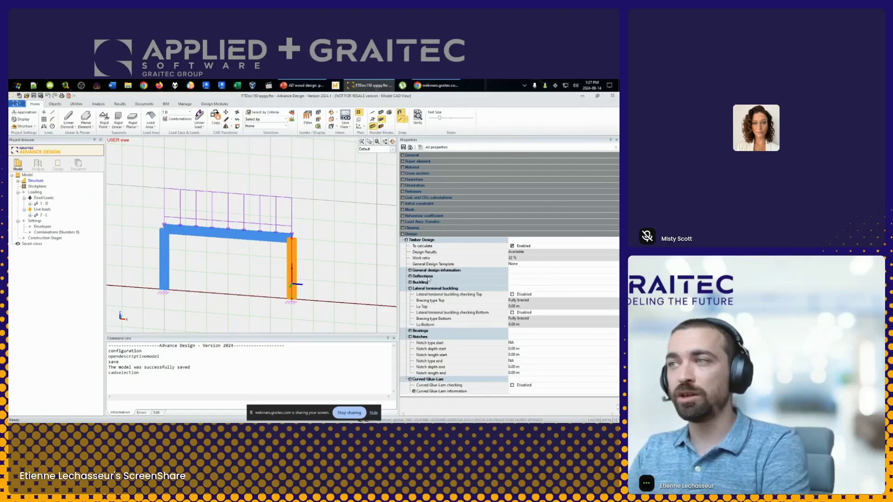
click(410, 271)
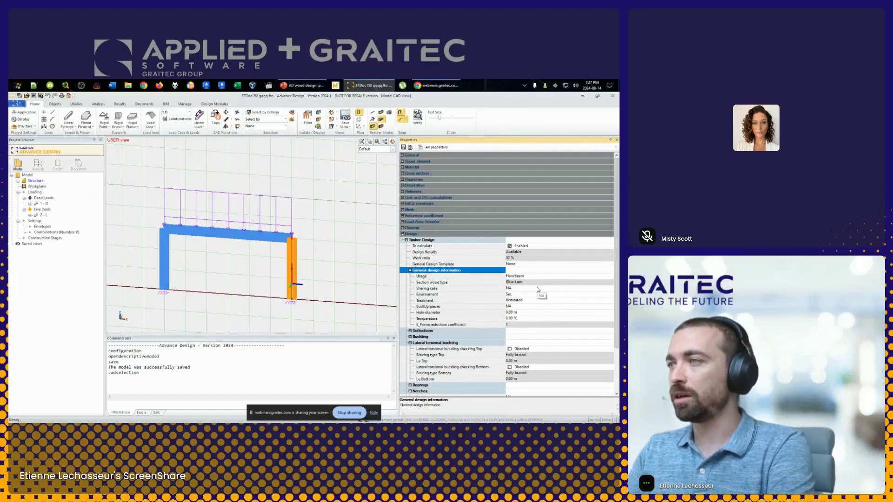
click(524, 318)
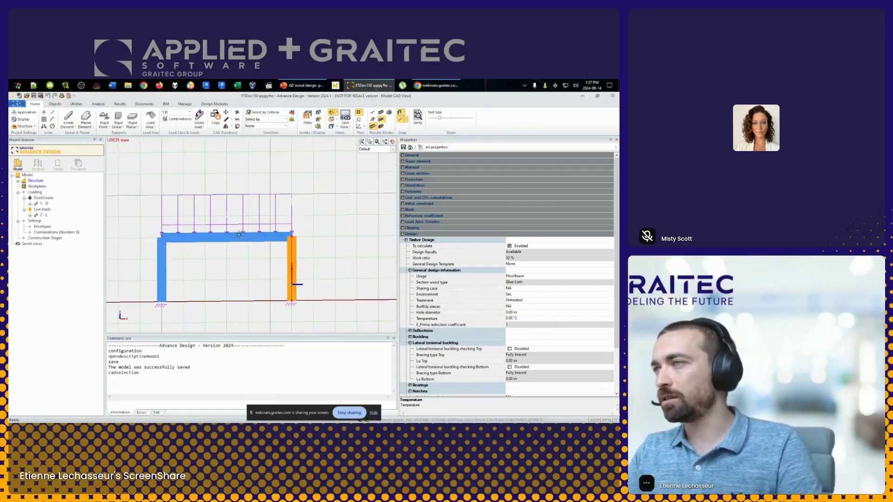
key(Escape)
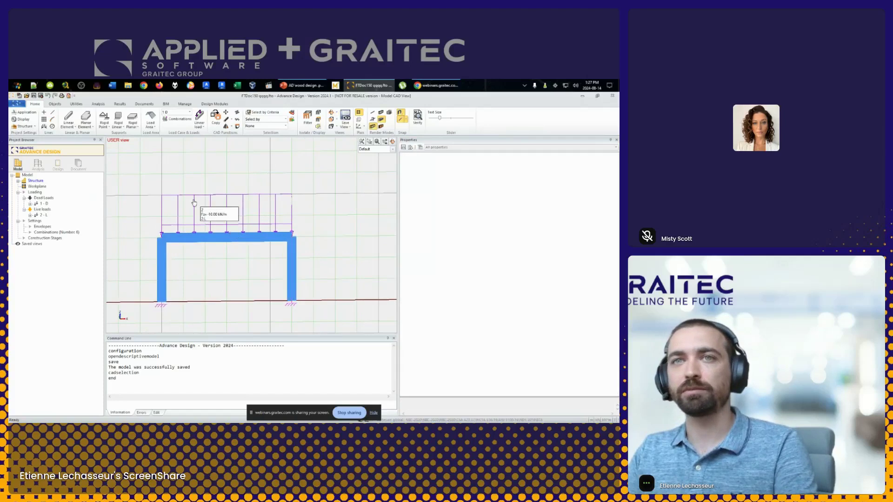
Create a new analysis model and run its calculation with Timber Design included
click(38, 165)
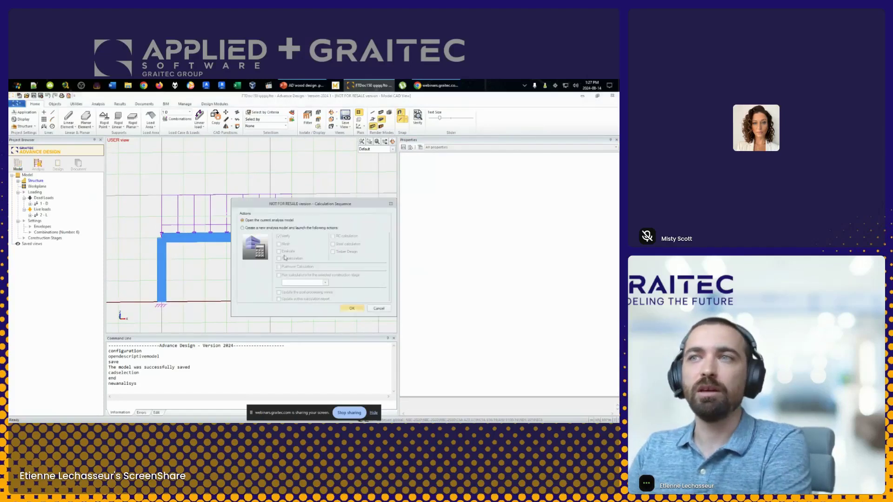
click(309, 229)
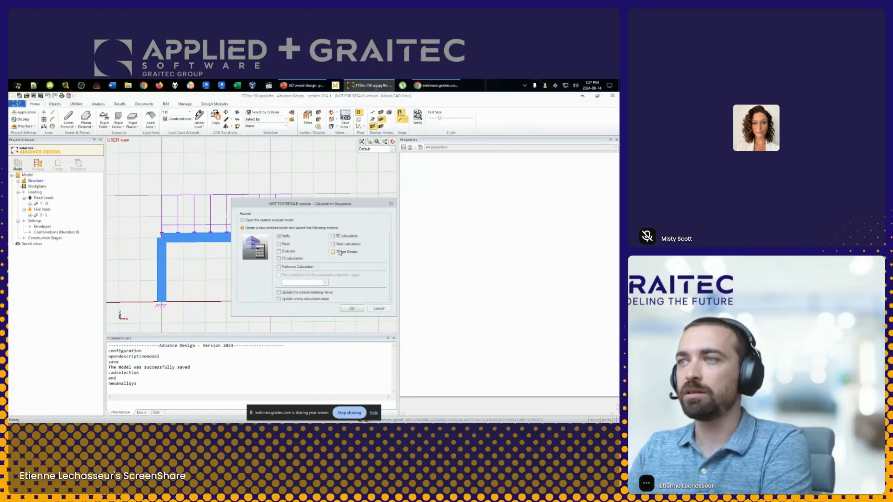
click(333, 252)
click(351, 309)
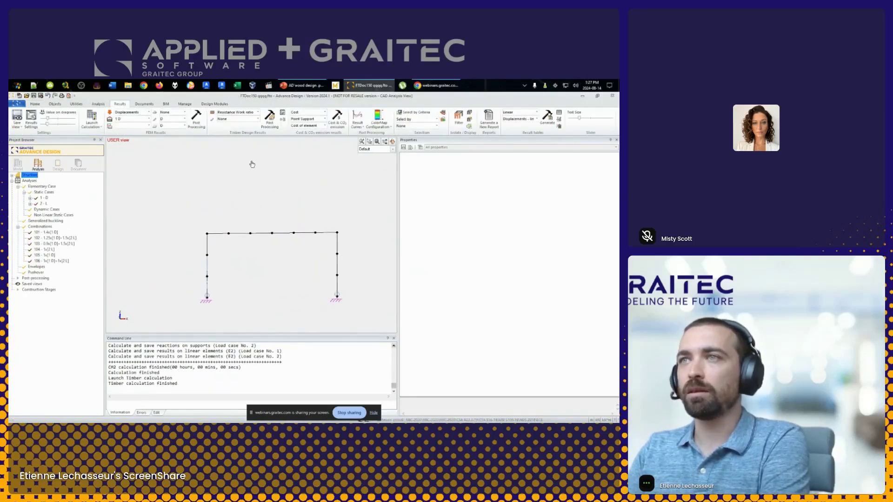
Display the timber coefficient Cd on the frame, followed by the coefficient Ct
click(258, 112)
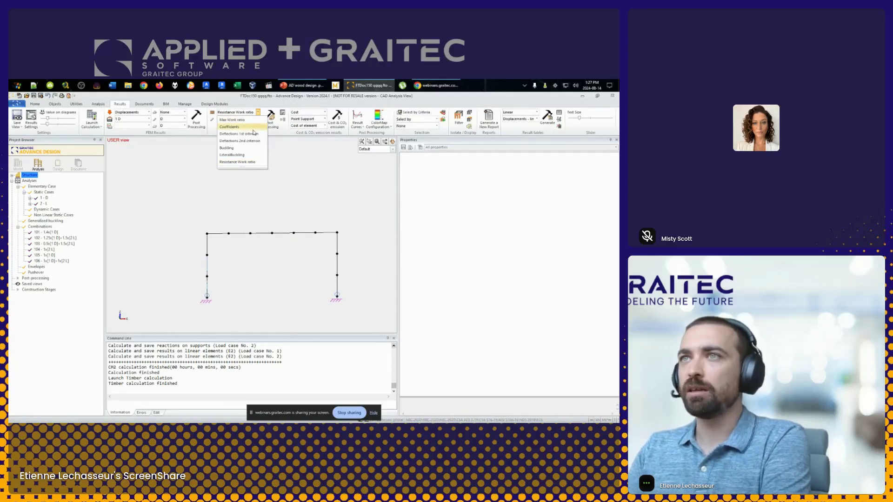
click(253, 127)
click(251, 120)
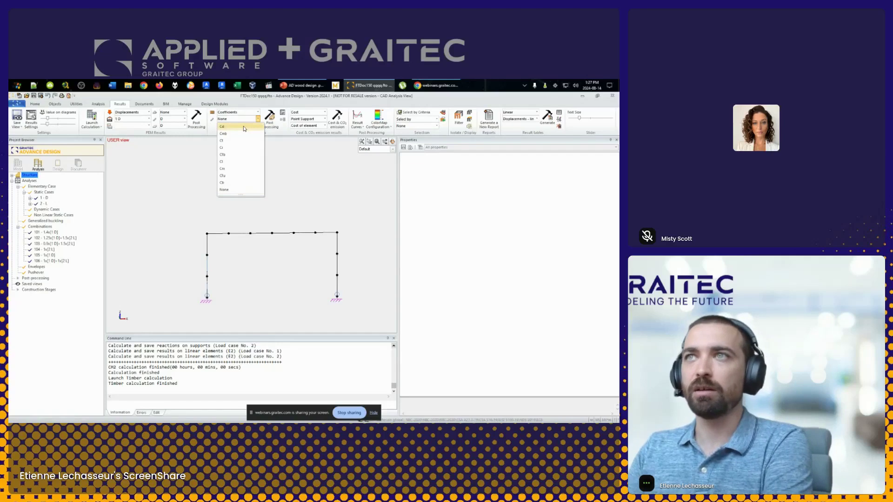
click(242, 127)
click(270, 119)
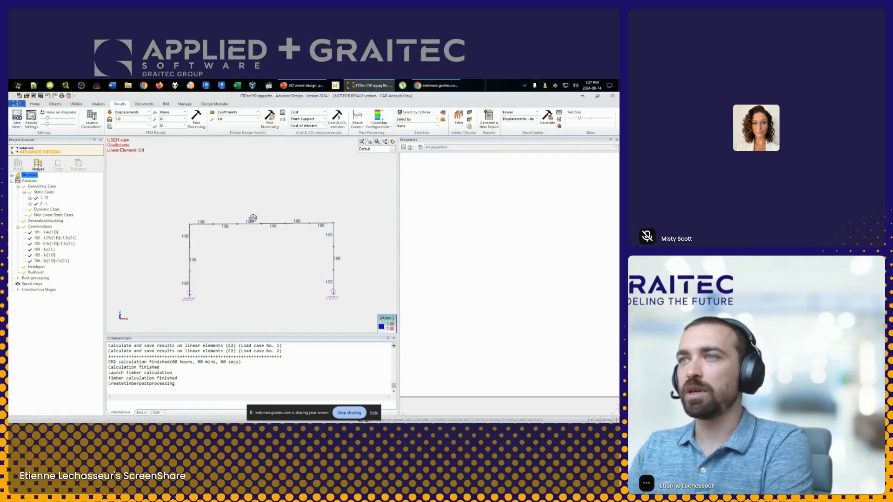
click(251, 119)
click(239, 139)
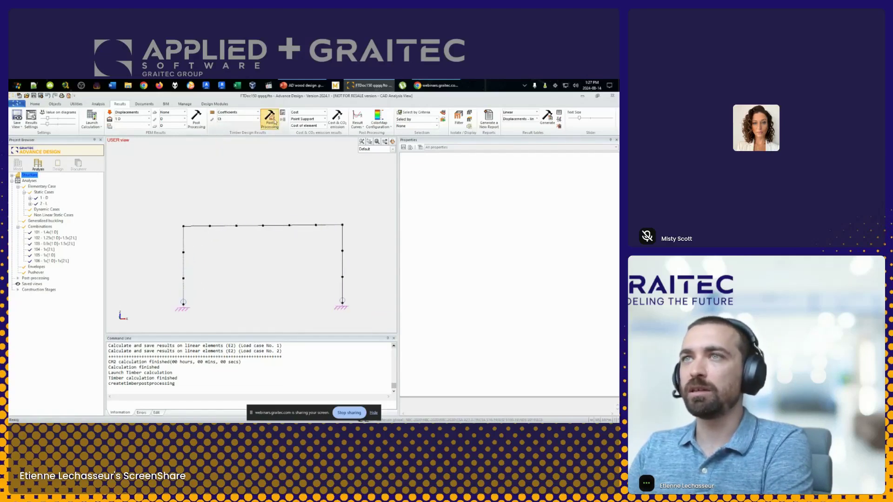
click(273, 122)
Display three further timber design coefficients on the frame one after another, ending with Cl
click(257, 119)
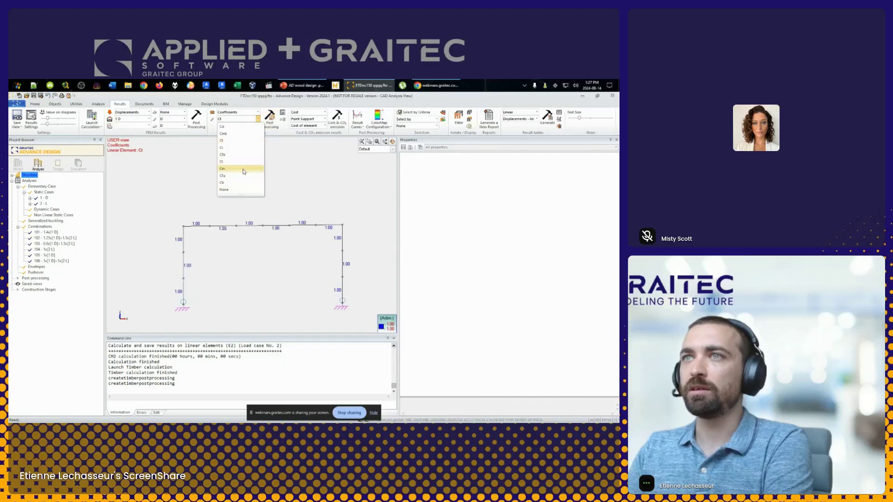
click(242, 168)
click(270, 118)
click(240, 120)
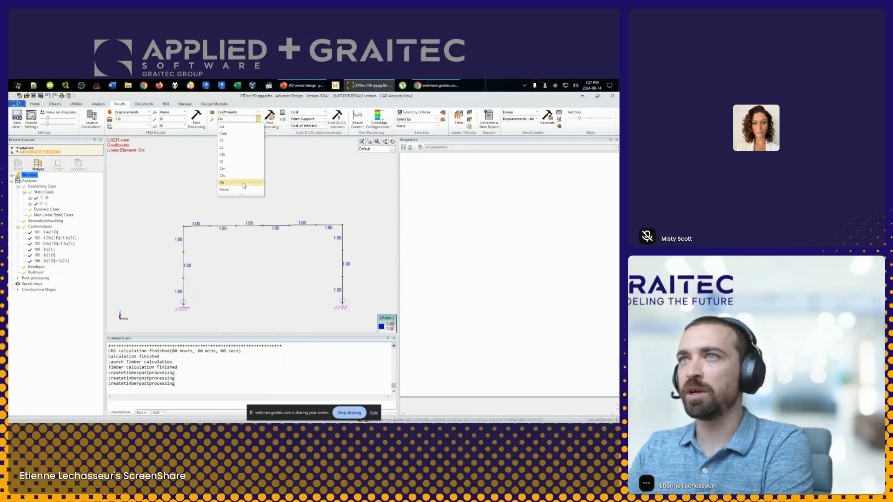
click(223, 175)
click(270, 119)
click(236, 120)
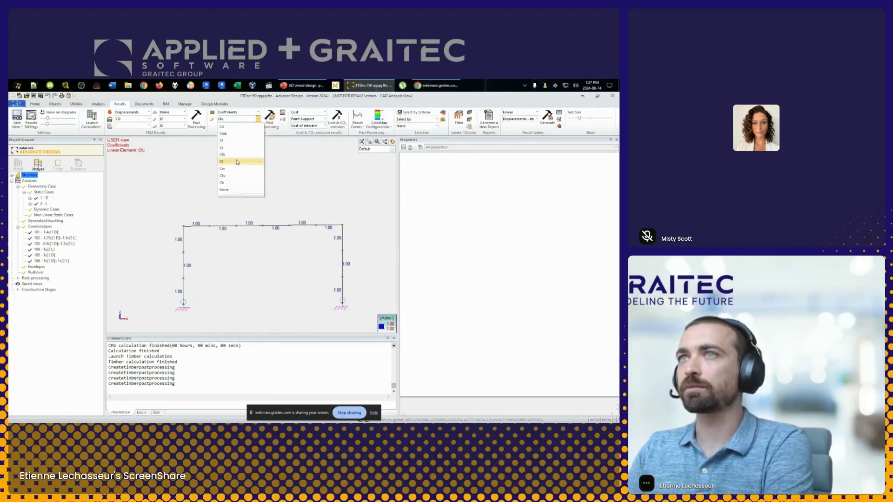
click(222, 161)
click(270, 119)
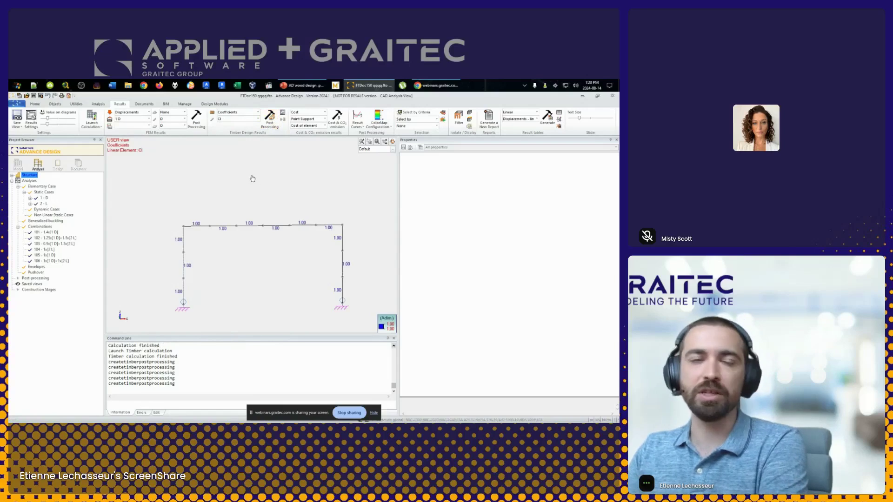
Select the horizontal beam and open its timber shape sheet
shift+middle_drag(311, 213, 243, 227)
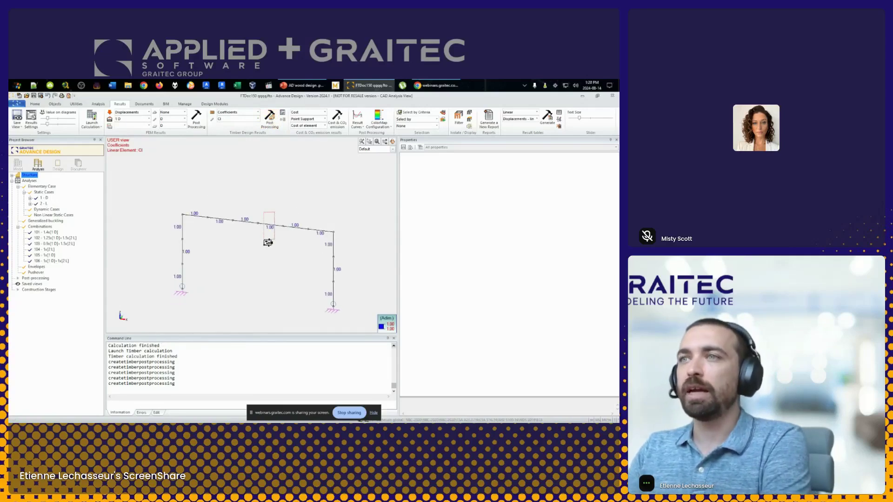
click(234, 220)
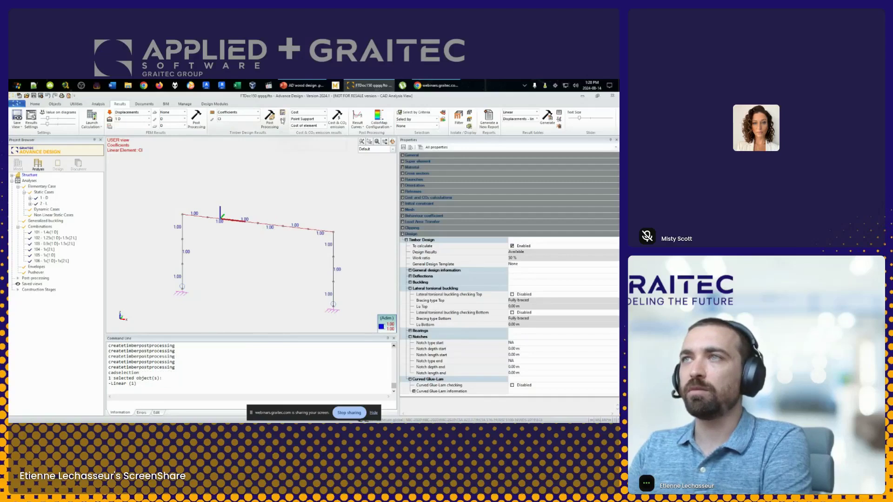
click(282, 113)
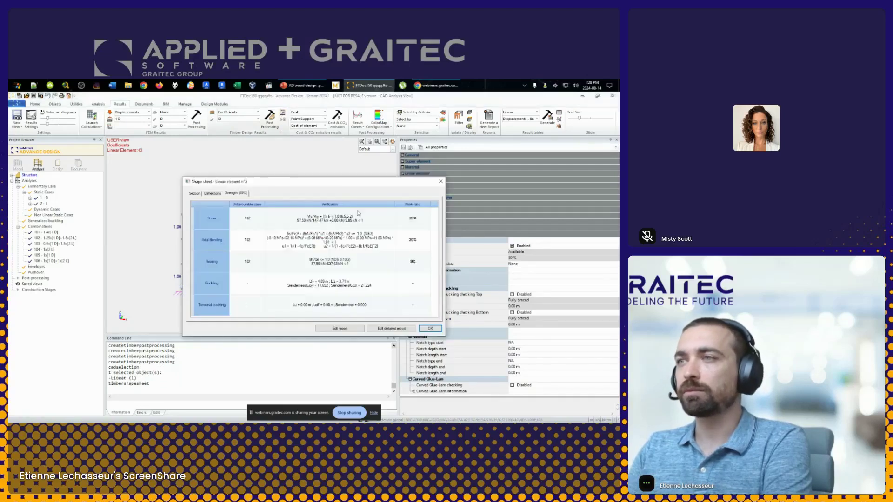
drag(327, 181, 287, 148)
Examine the section properties and adjustment factors in the enlarged shape sheet, followed by the deflection results
click(157, 160)
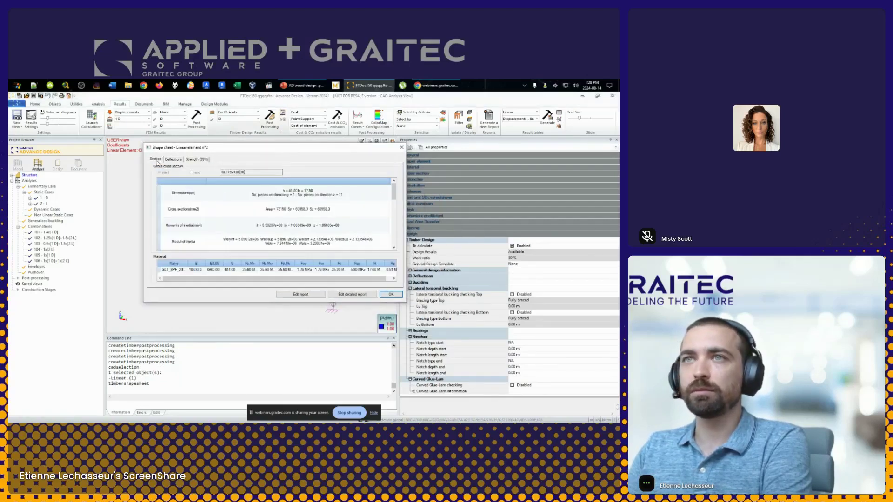
scroll(281, 193, down, 5)
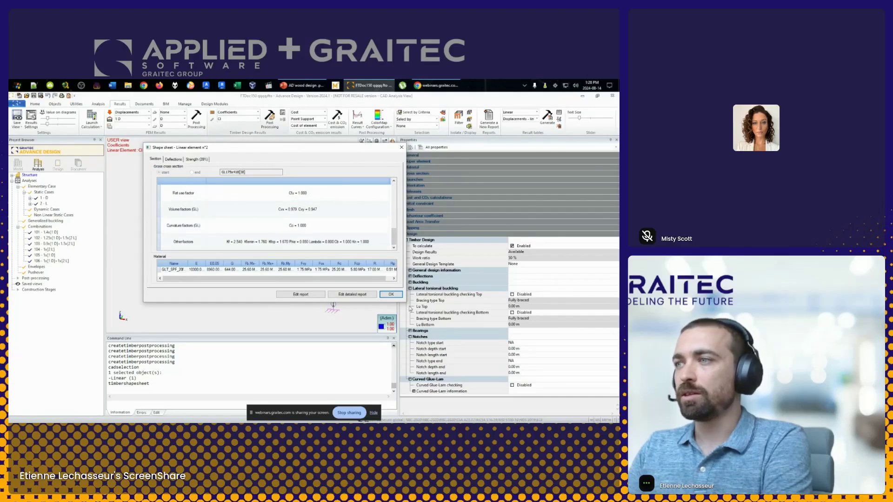
drag(405, 302, 558, 388)
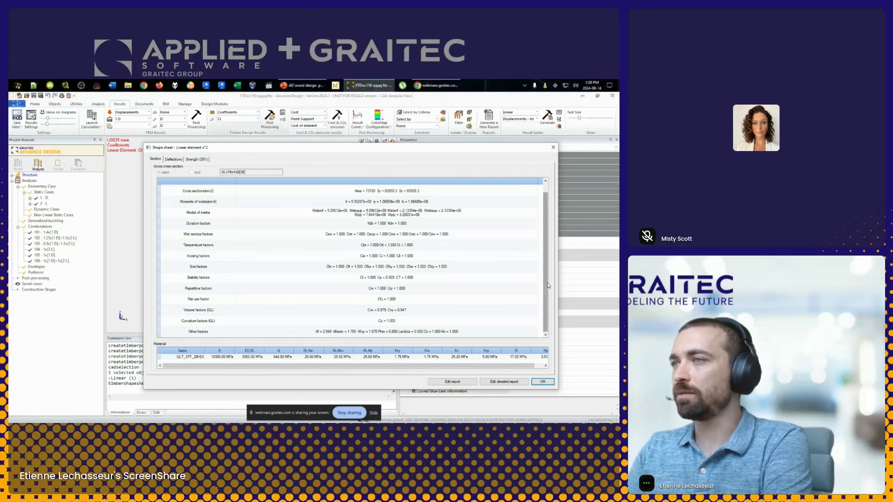
scroll(547, 279, up, 1)
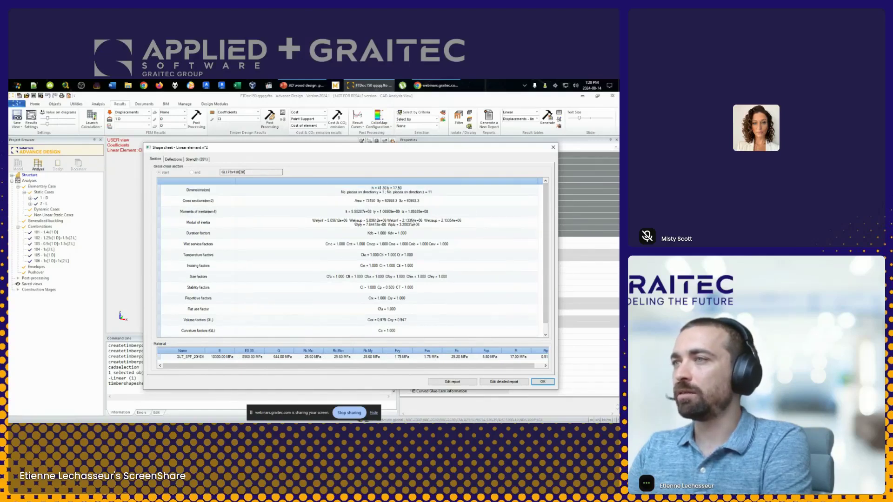
scroll(395, 261, down, 1)
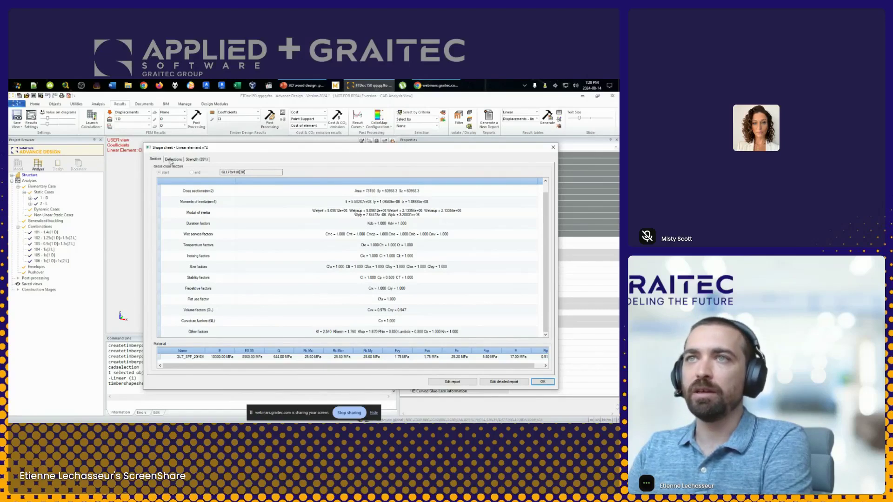
click(171, 160)
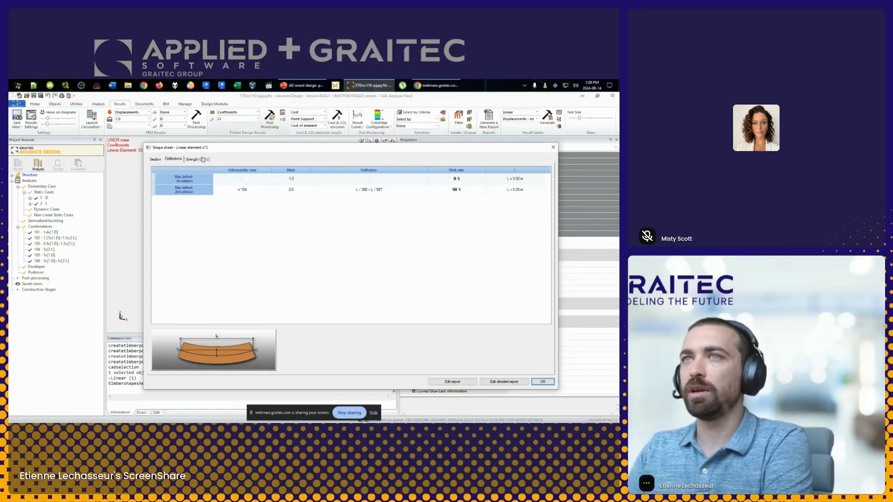
Examine the strength verification results in the beam's shape sheet, close the sheet and clear the beam selection
click(197, 160)
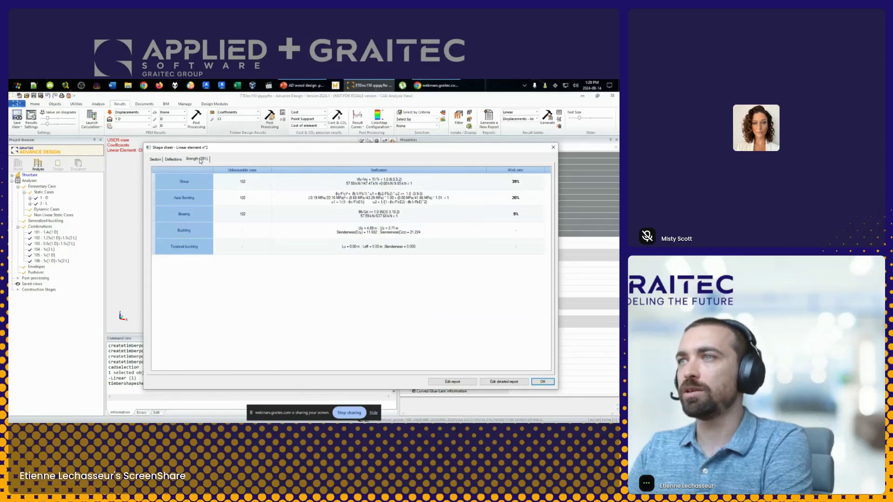
click(542, 381)
scroll(253, 242, down, 2)
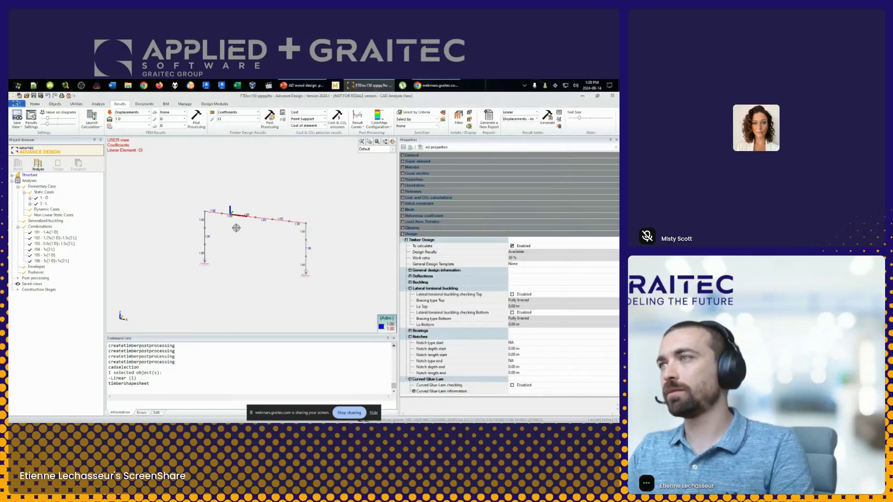
key(Escape)
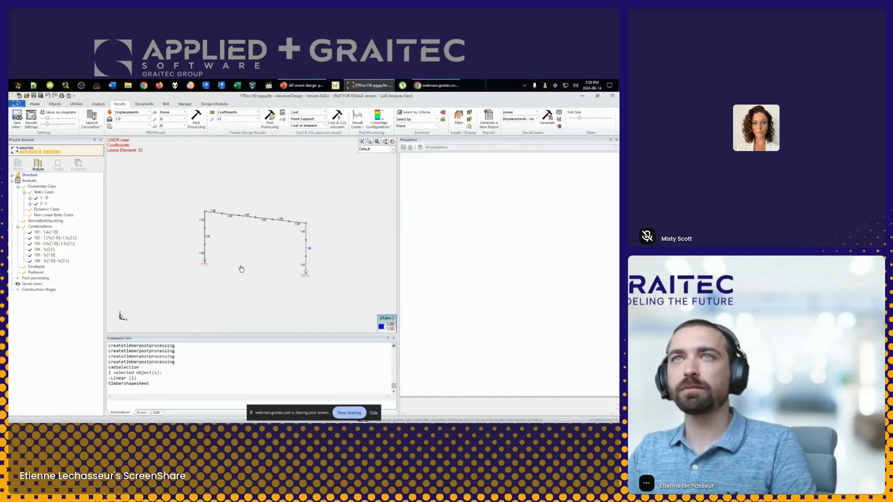
Return from the analysis results to the descriptive model of the portal frame with its loads
shift+middle_drag(241, 269, 279, 267)
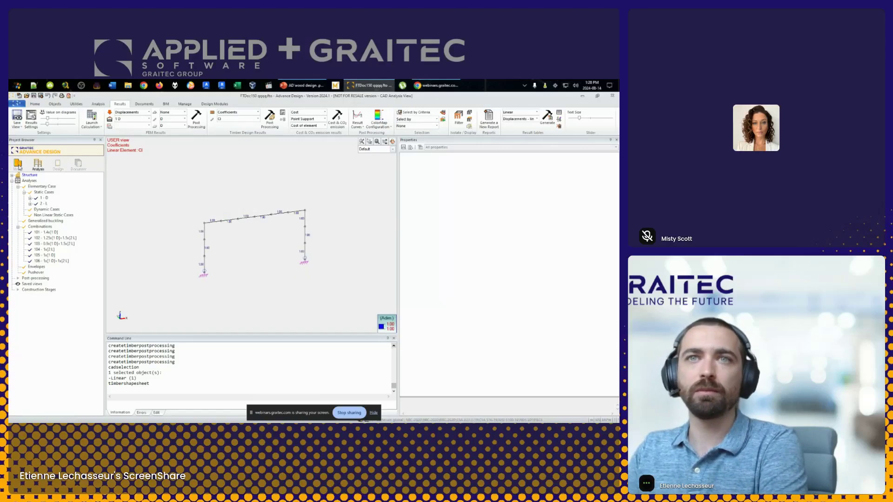
click(18, 163)
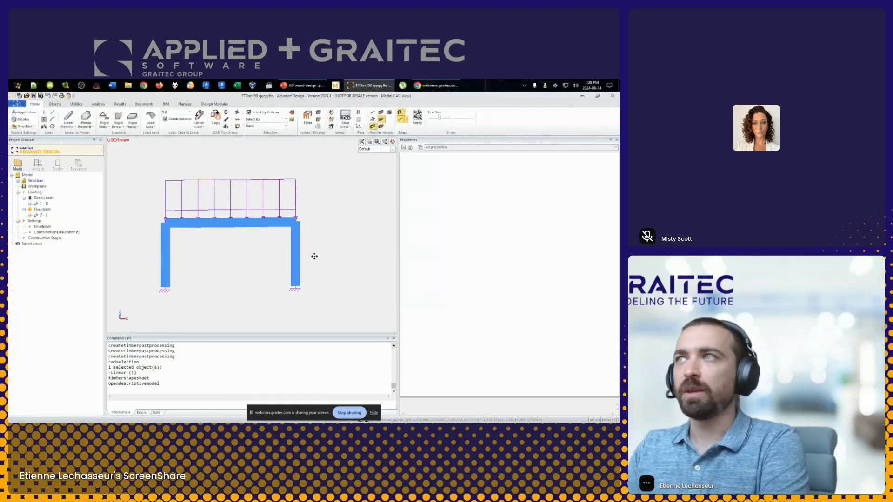
shift+middle_drag(241, 275, 209, 286)
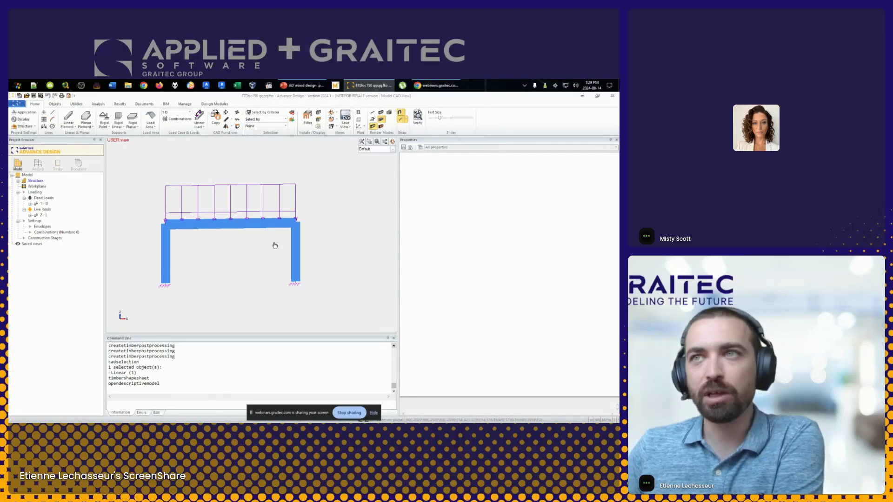
middle_drag(275, 245, 285, 257)
Examine the available BIM import and export options, including the GRAITEC BIM and DXF exchange formats
click(166, 104)
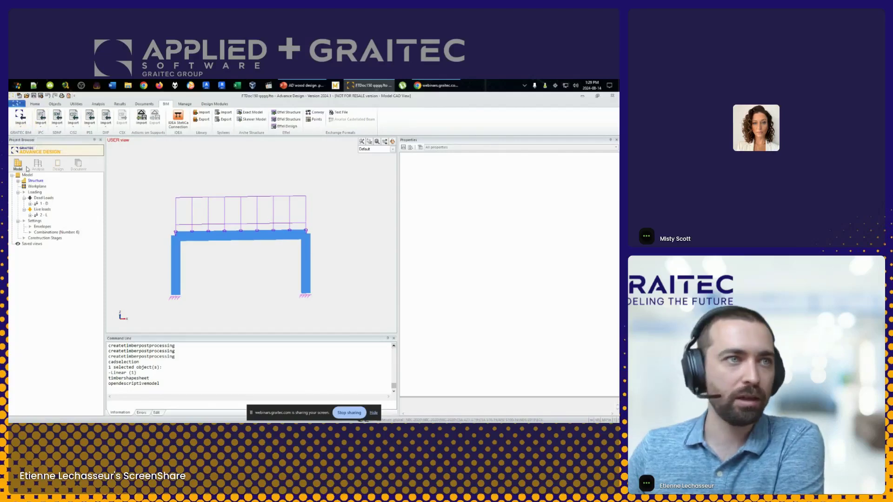
middle_drag(292, 266, 261, 242)
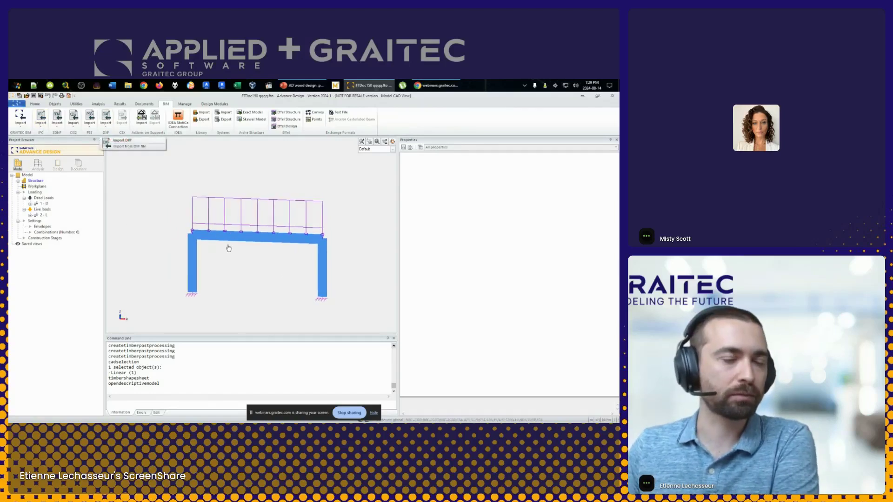
middle_drag(228, 246, 223, 241)
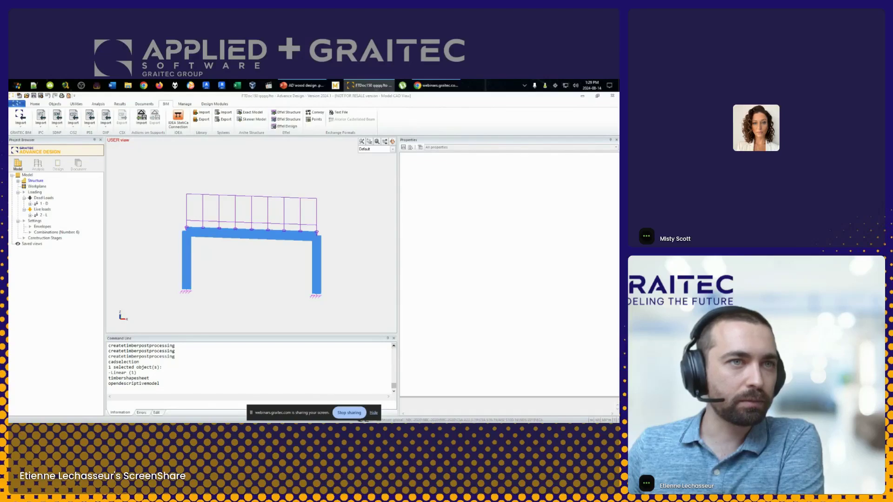
middle_drag(225, 261, 212, 273)
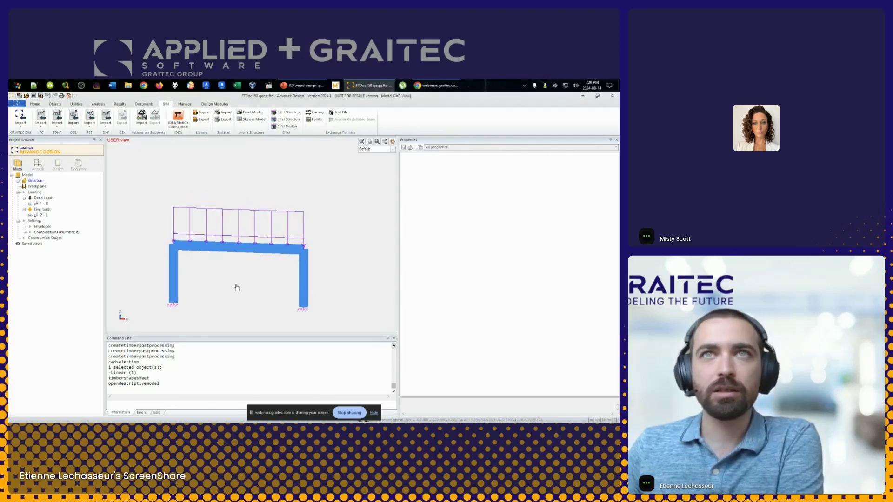
click(42, 127)
click(41, 126)
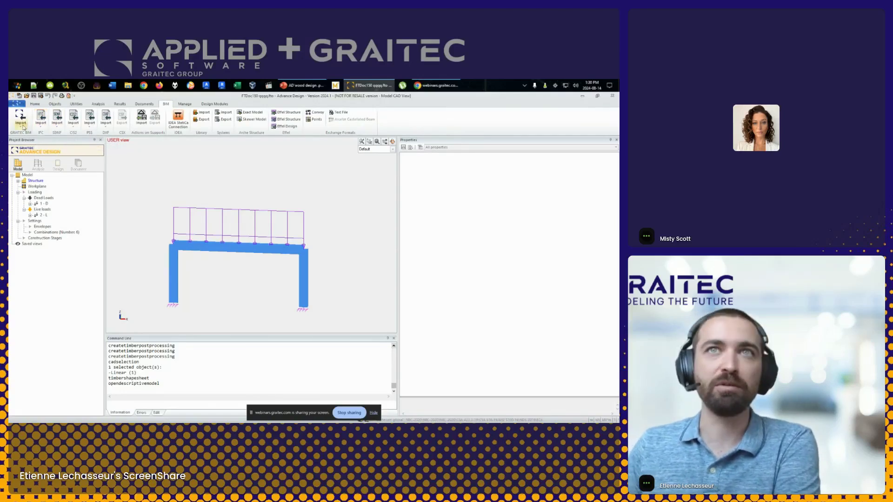
click(21, 128)
mouse_move(26, 142)
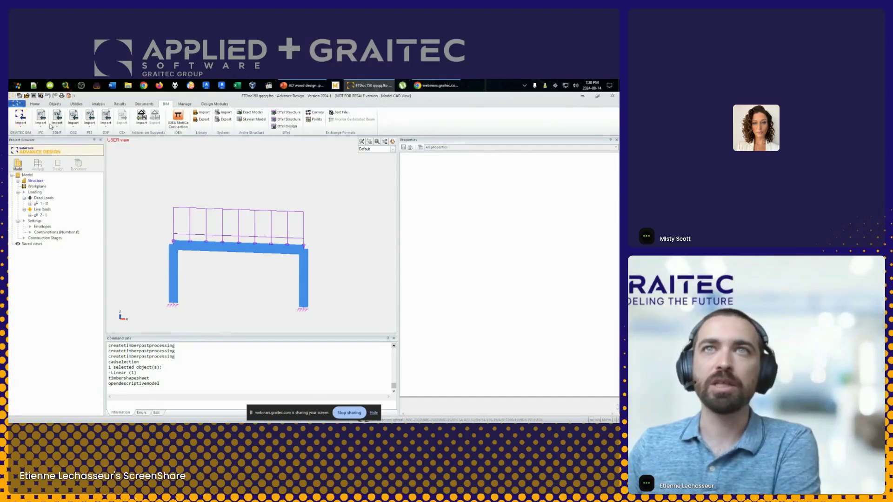
click(41, 125)
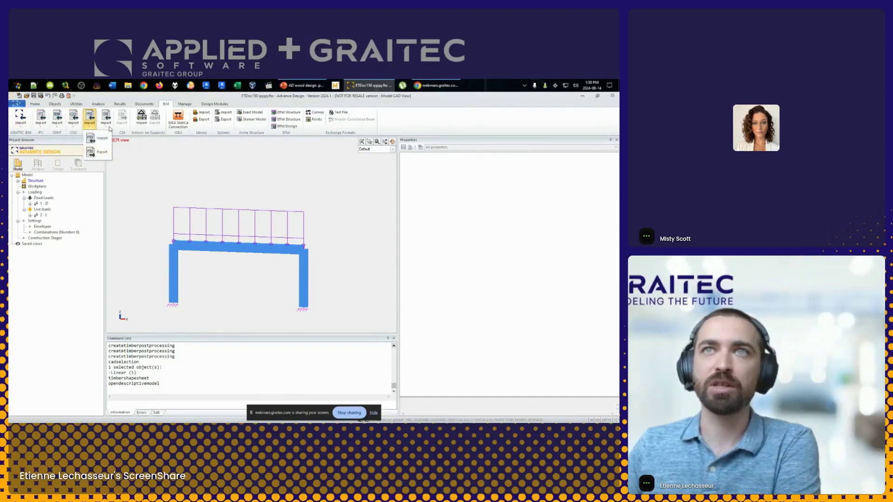
mouse_move(110, 129)
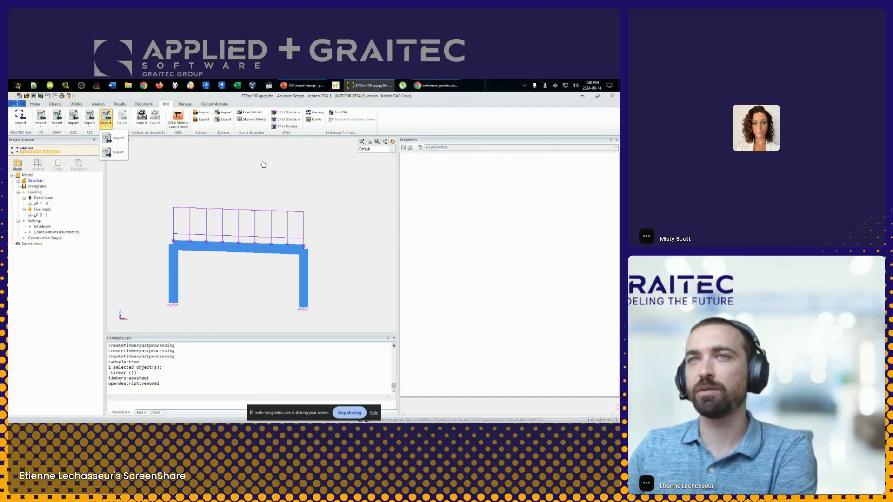
middle_drag(267, 170, 267, 173)
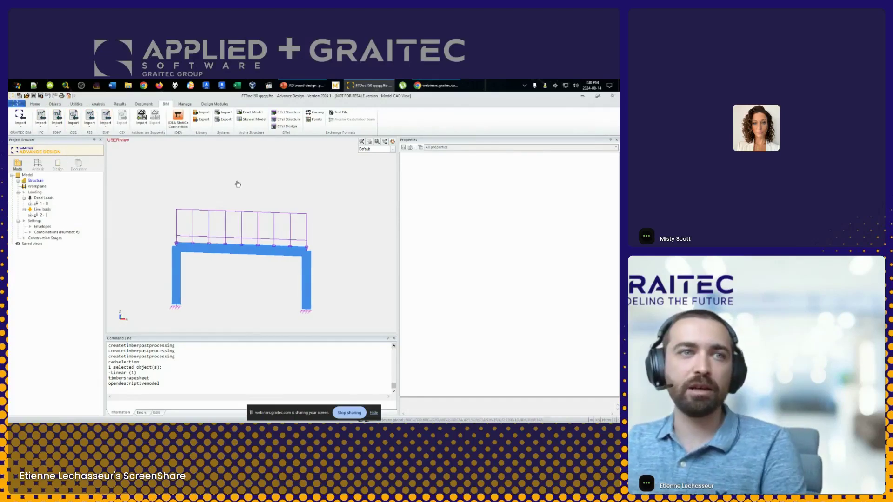
middle_drag(229, 305, 236, 300)
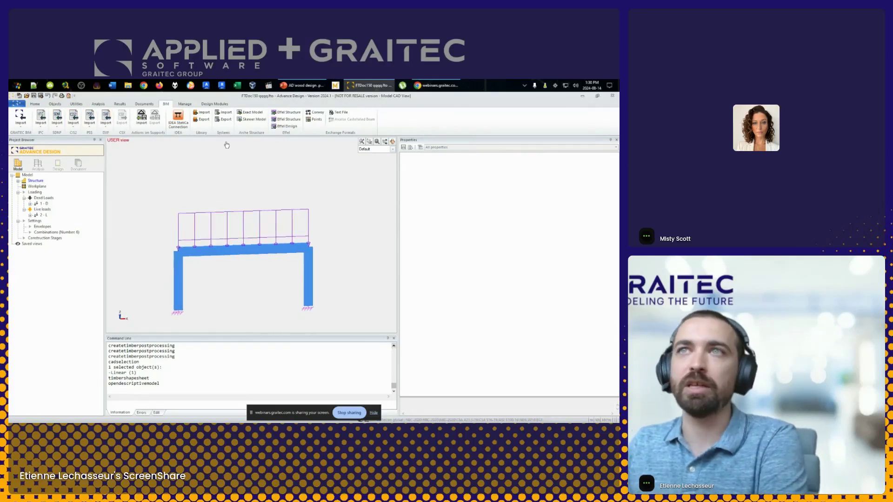
Reopen the current analysis model without recalculating and start a new report
click(120, 104)
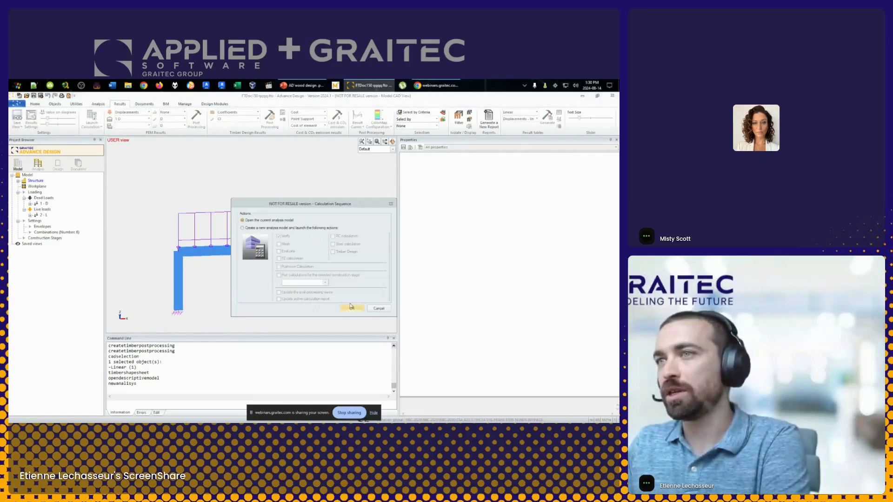
click(352, 307)
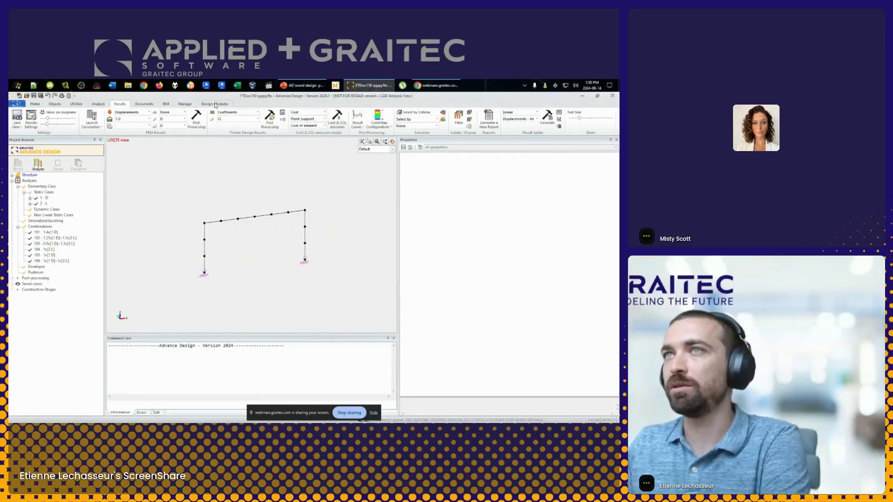
click(494, 121)
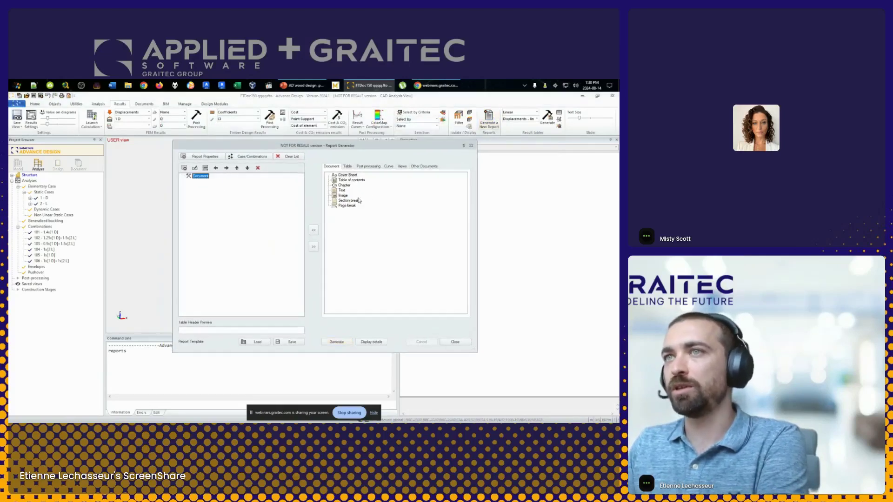
Add the Bill of Quantities tables from the geometrical data to the report and generate it
click(349, 167)
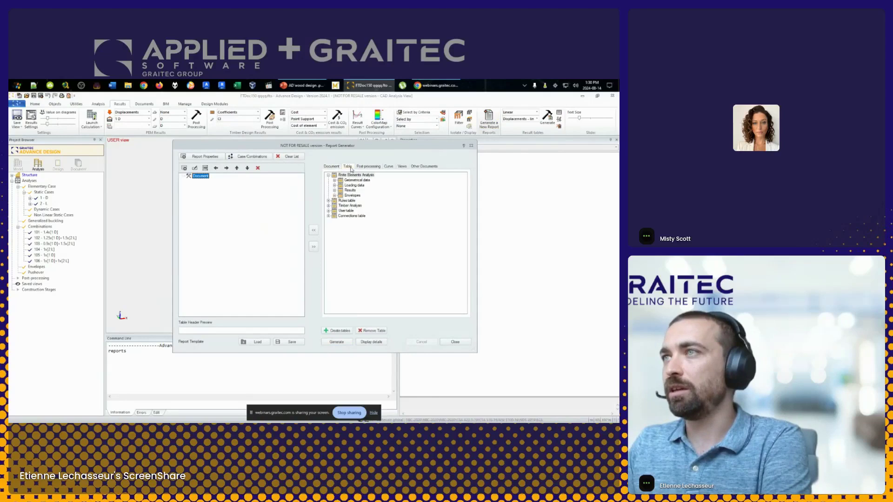
click(372, 166)
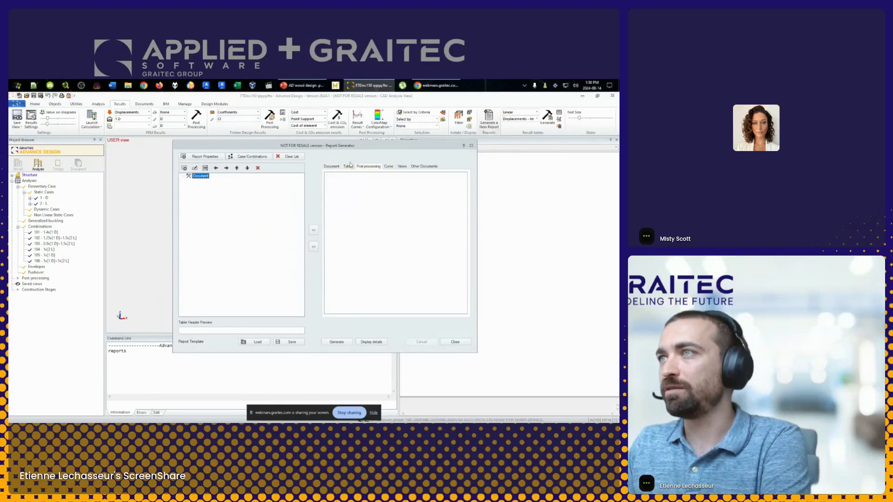
click(350, 167)
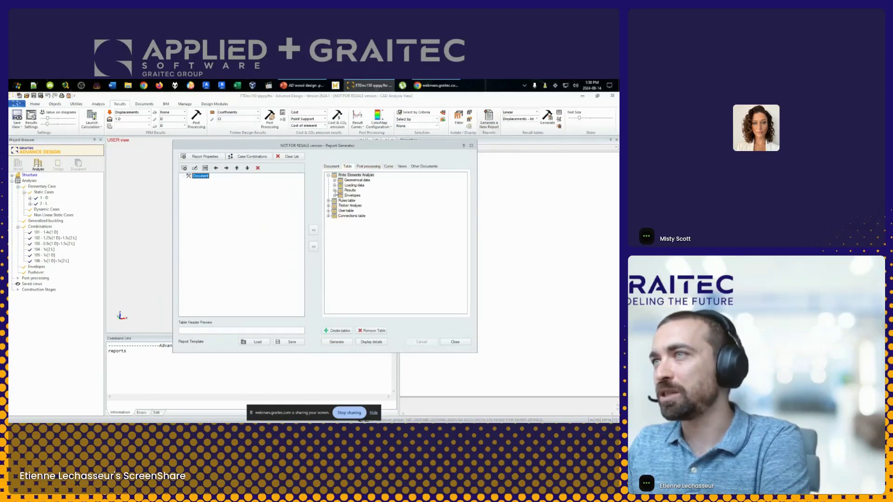
click(335, 186)
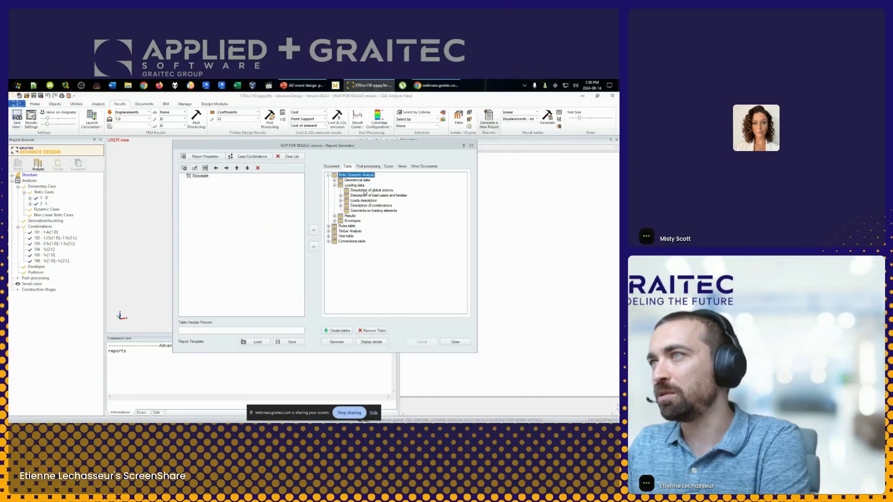
click(370, 191)
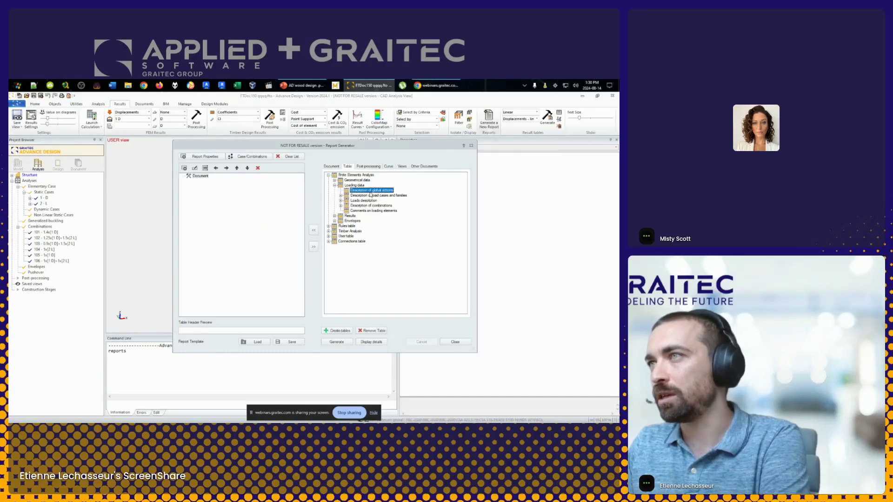
click(334, 186)
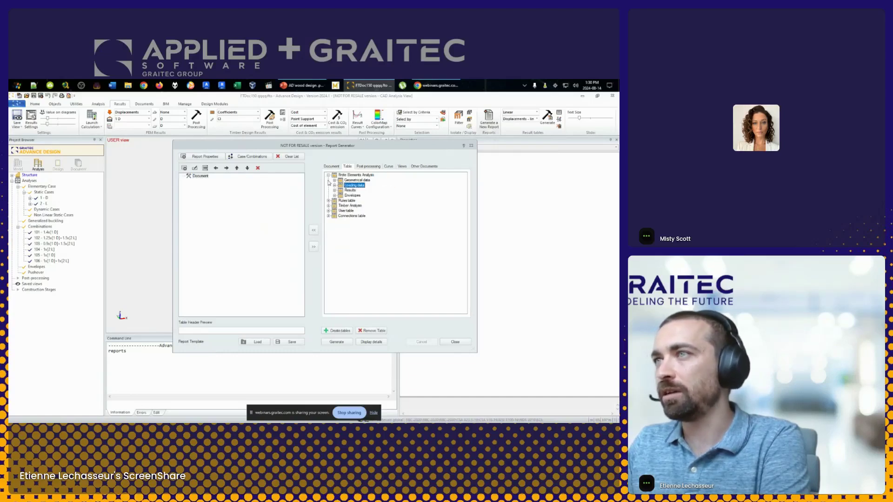
click(334, 181)
click(355, 201)
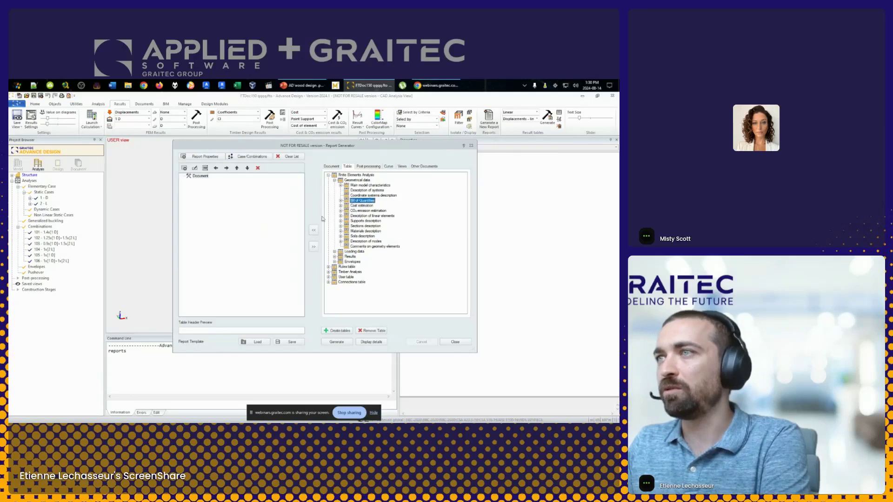
click(314, 230)
click(344, 344)
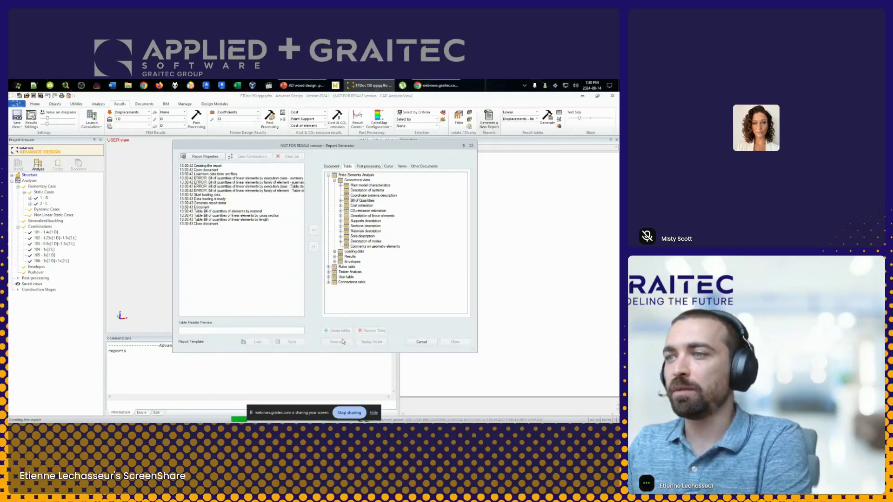
Examine the bill of quantities by material, cross section and length, and close the report and the Report Generator
scroll(279, 224, down, 3)
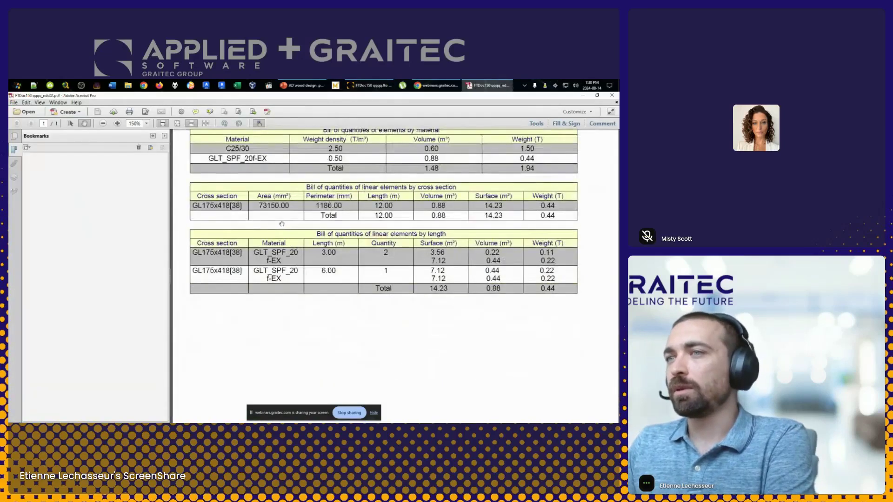
scroll(279, 224, up, 2)
scroll(281, 183, up, 1)
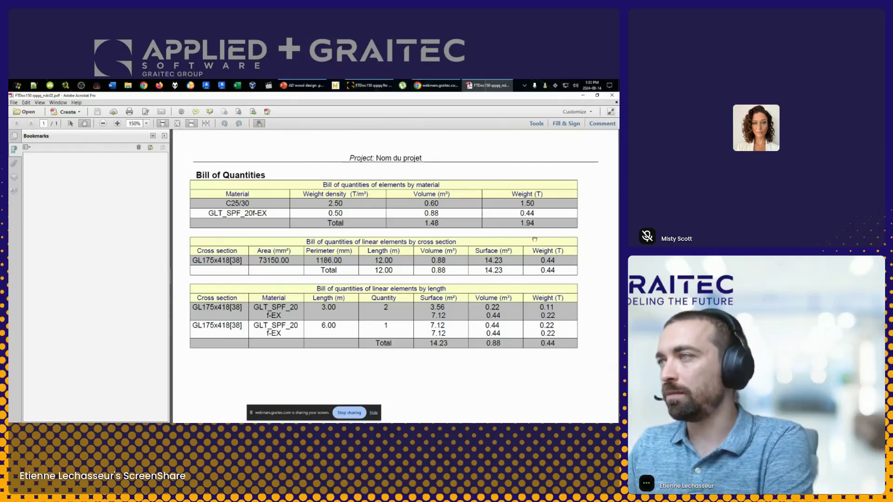
drag(581, 276, 566, 172)
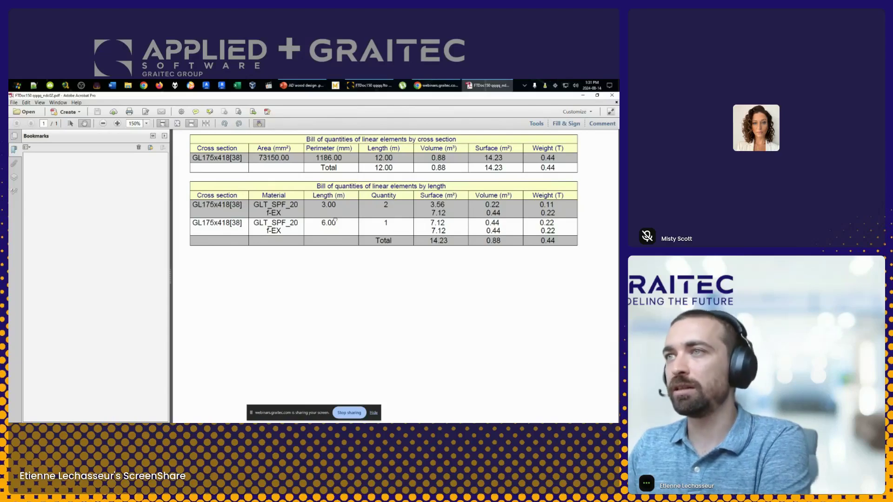
scroll(335, 220, up, 1)
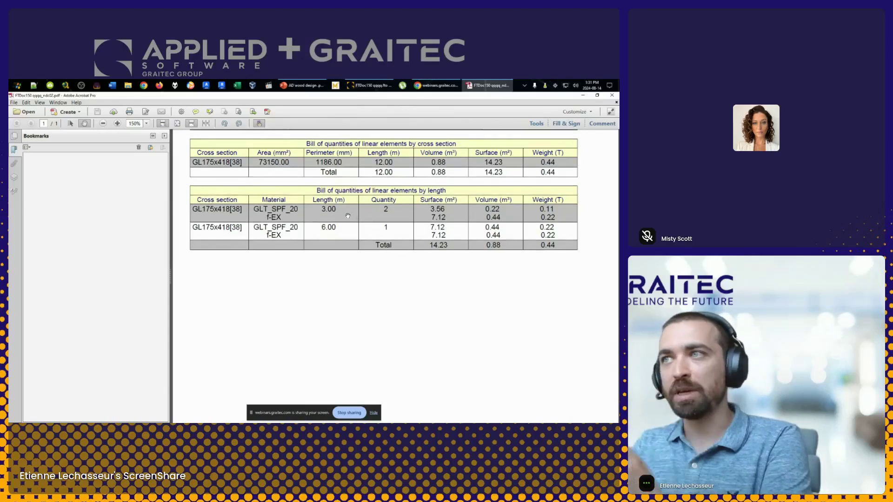
scroll(347, 217, up, 2)
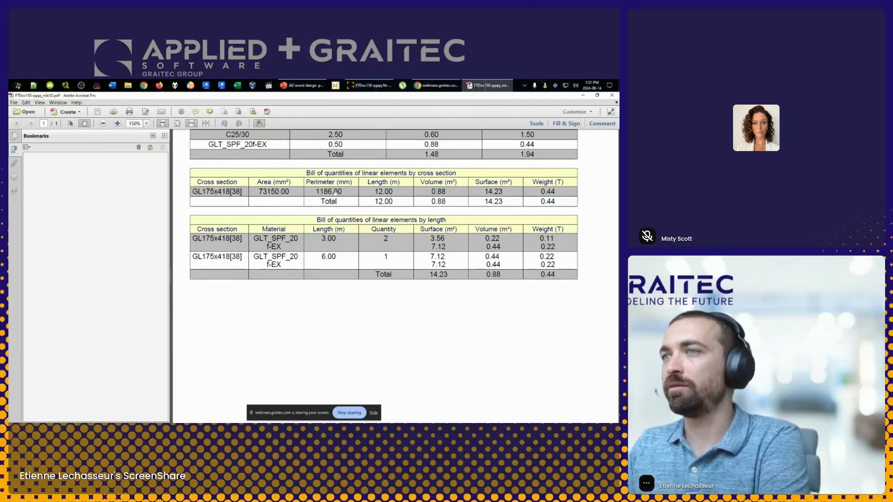
scroll(335, 193, up, 5)
click(611, 95)
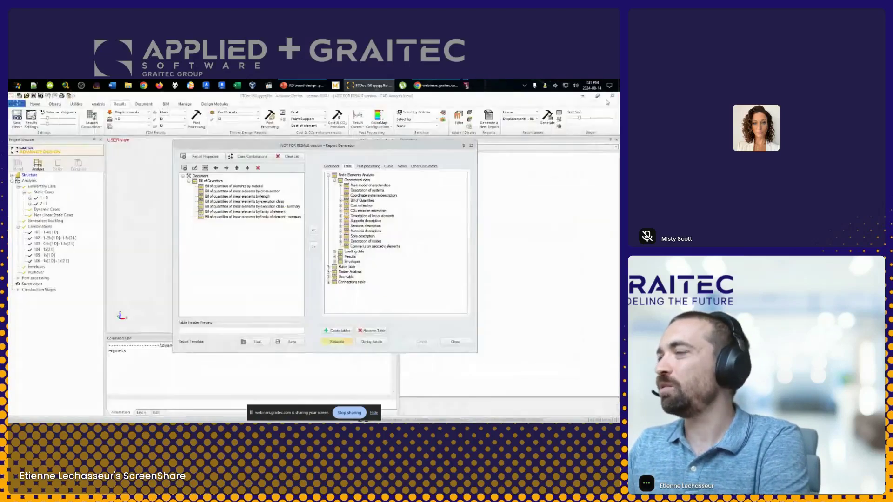
click(455, 341)
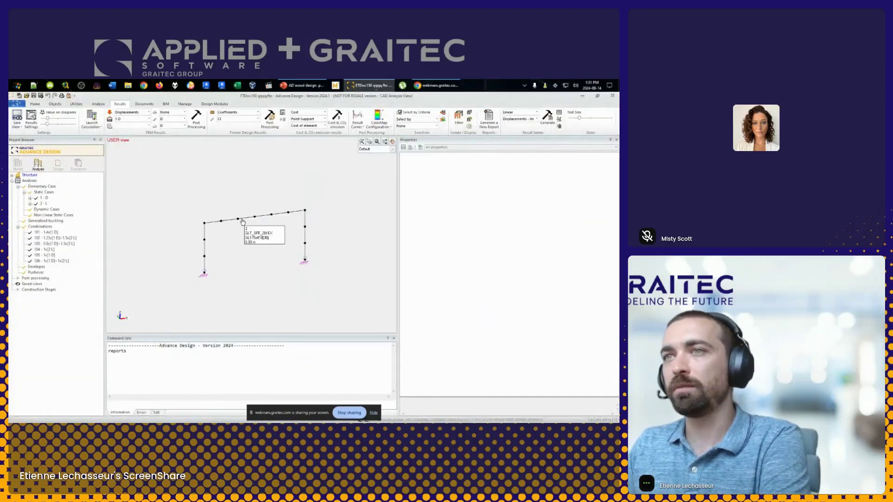
Select the sloped beam in the analysis model and examine its cost estimation and CO2 emission properties
click(242, 221)
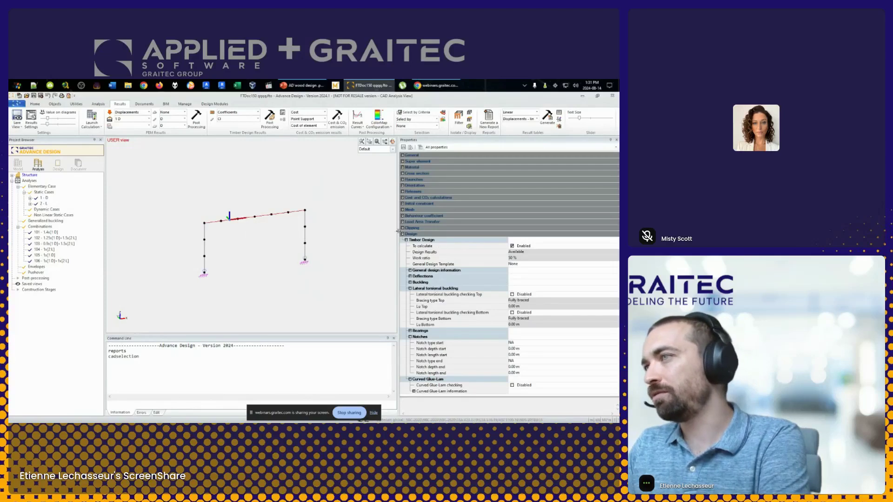
click(402, 234)
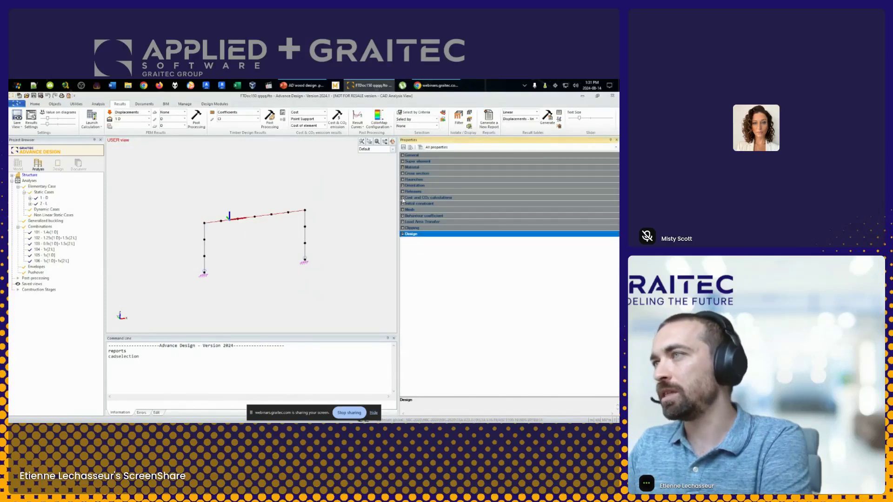
click(402, 198)
click(406, 203)
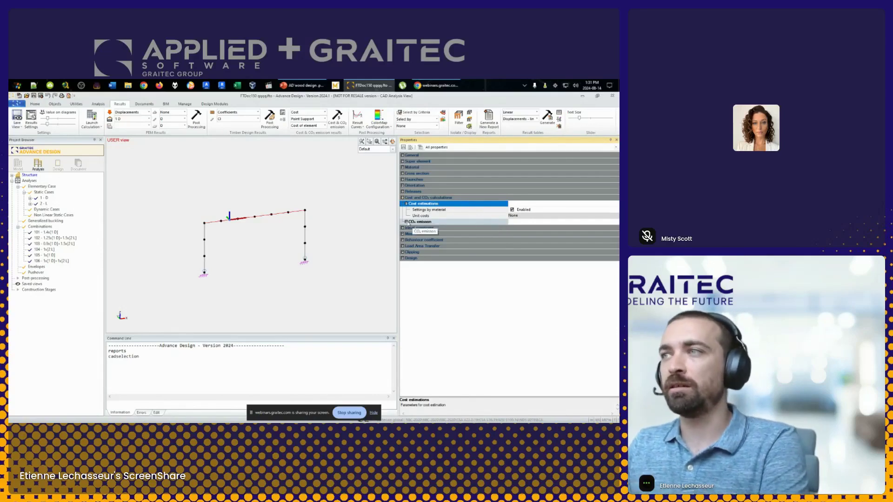
click(406, 221)
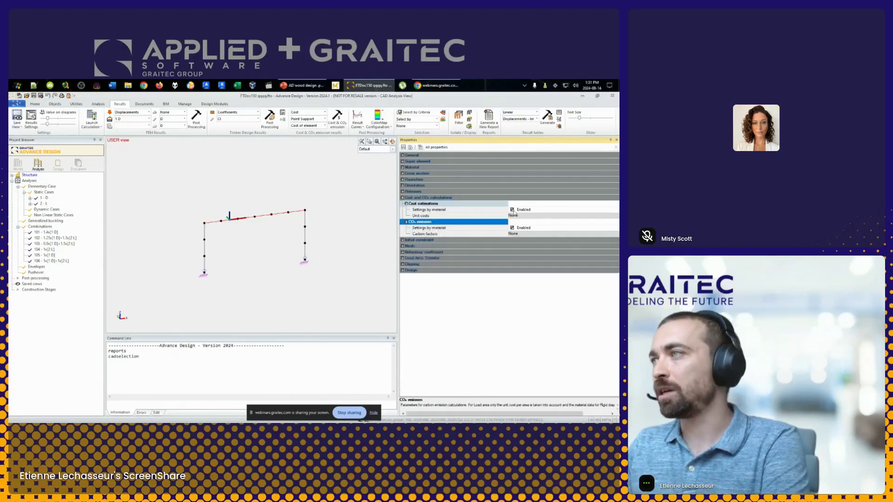
Return to the descriptive model and disable the cost estimation settings by material for the sloped beam
click(17, 164)
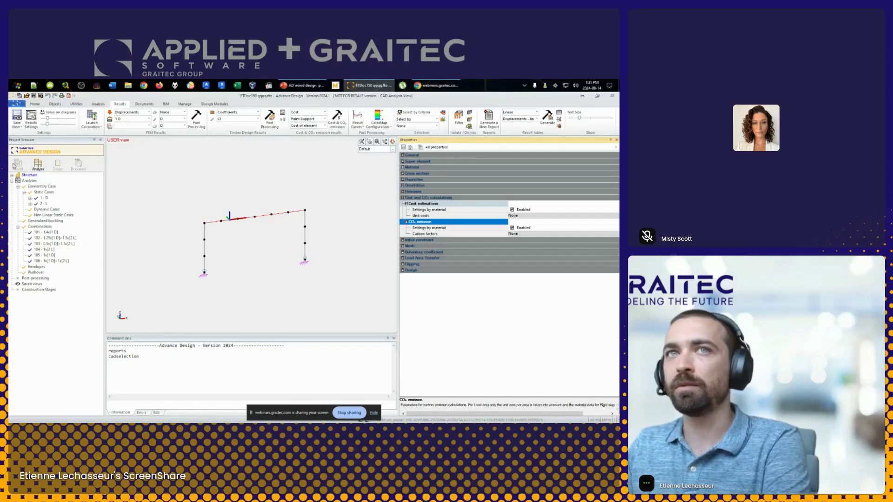
click(236, 250)
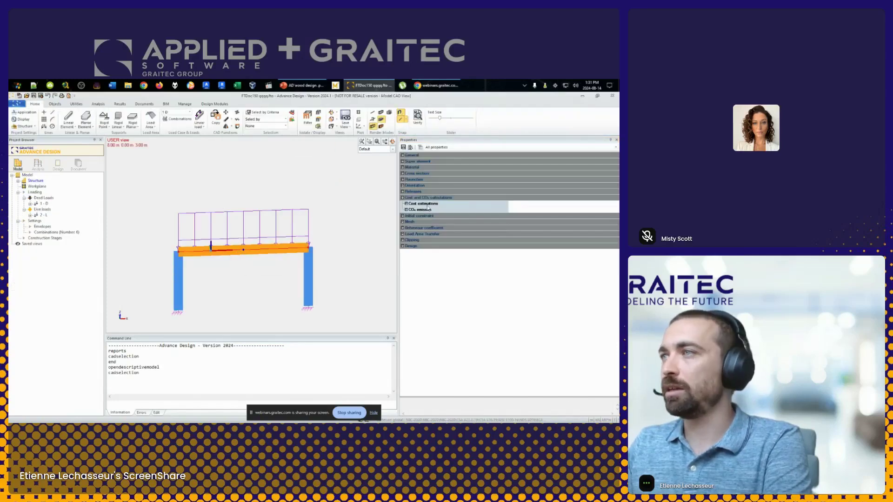
click(405, 203)
click(516, 216)
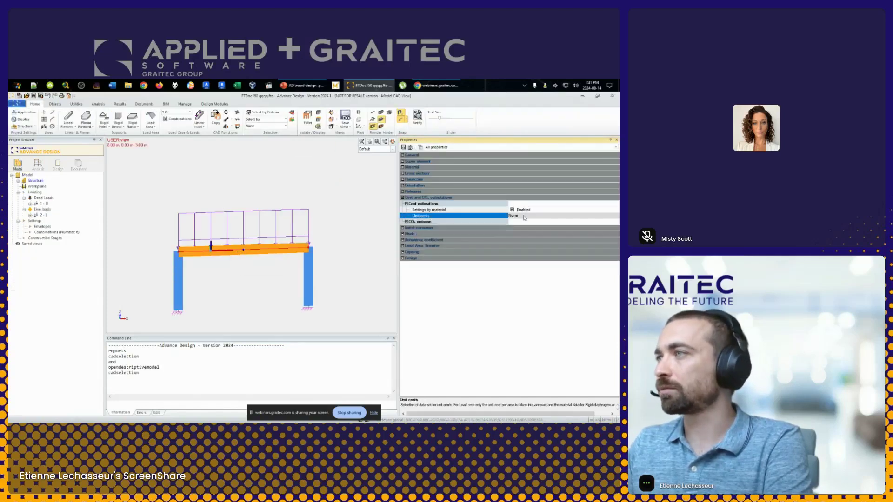
click(512, 210)
click(523, 216)
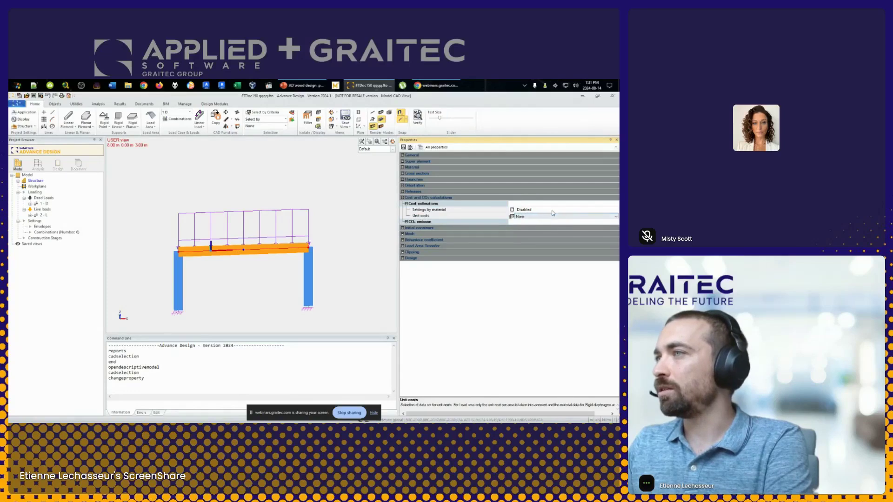
click(537, 210)
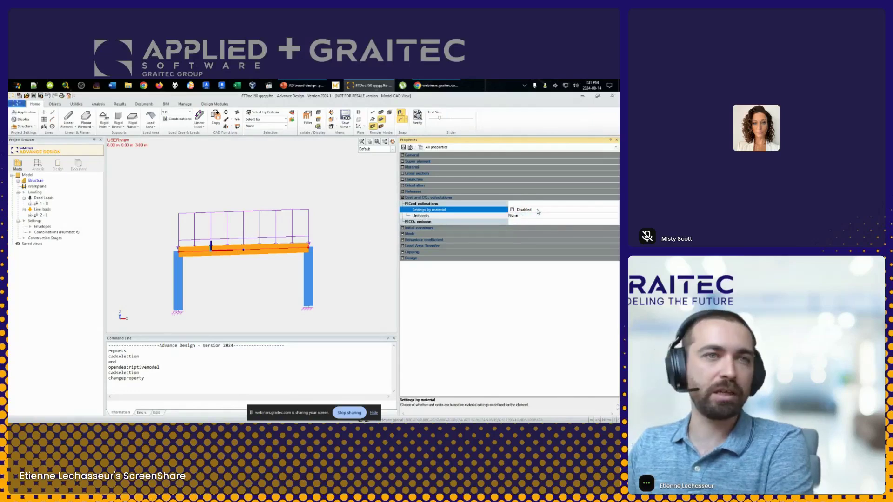
Open the Unit Prices Manager for the beam's unit costs, examine the weight, volume and reinforcement price fields, and cancel it
click(538, 217)
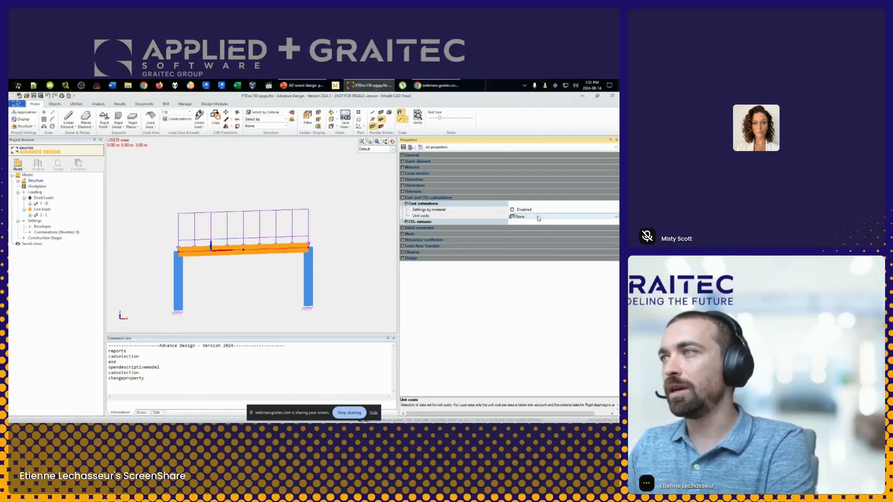
click(538, 218)
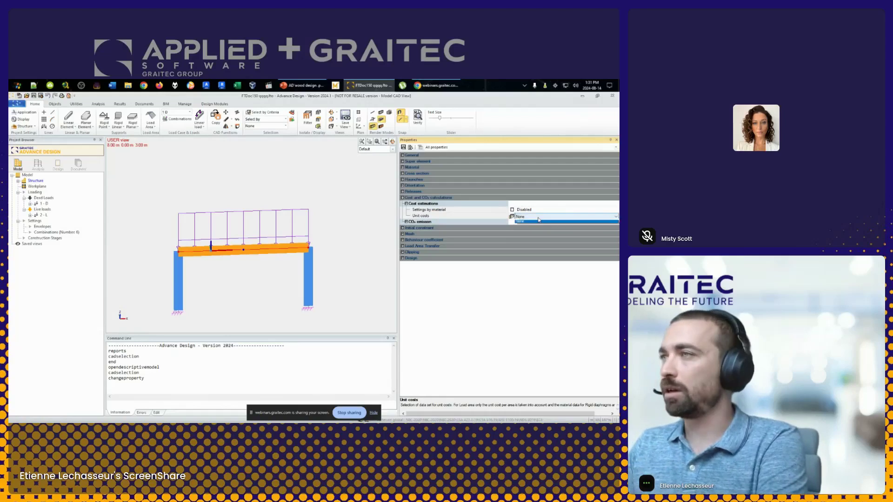
click(538, 221)
click(513, 217)
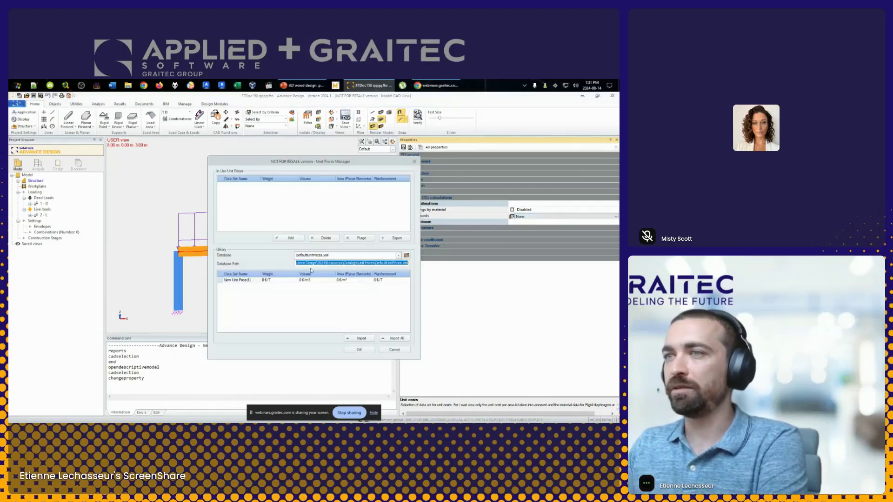
click(285, 280)
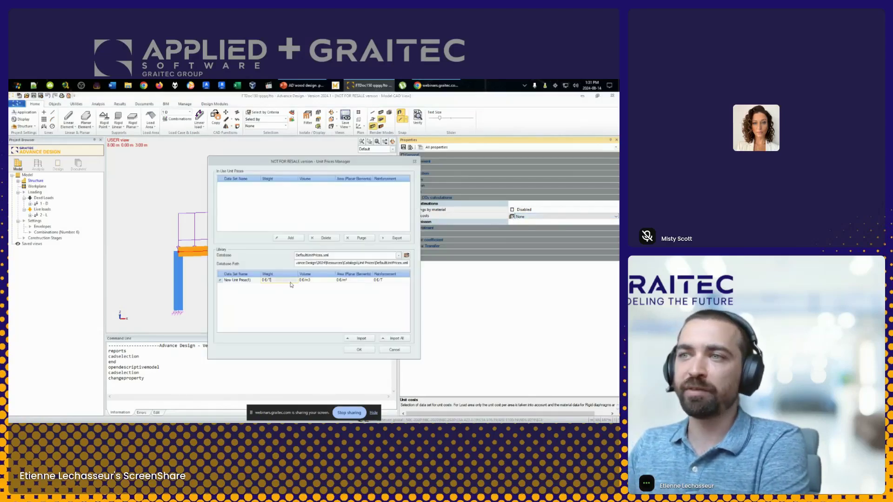
click(285, 280)
key(Return)
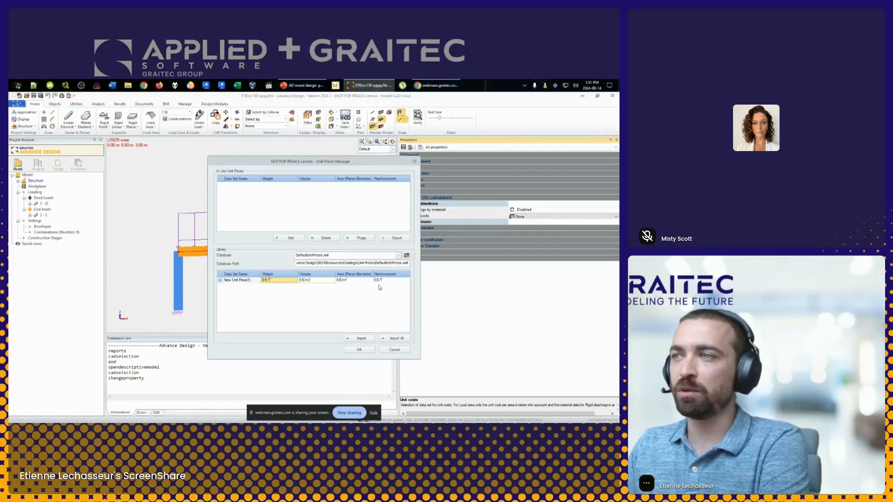
key(Tab)
click(384, 281)
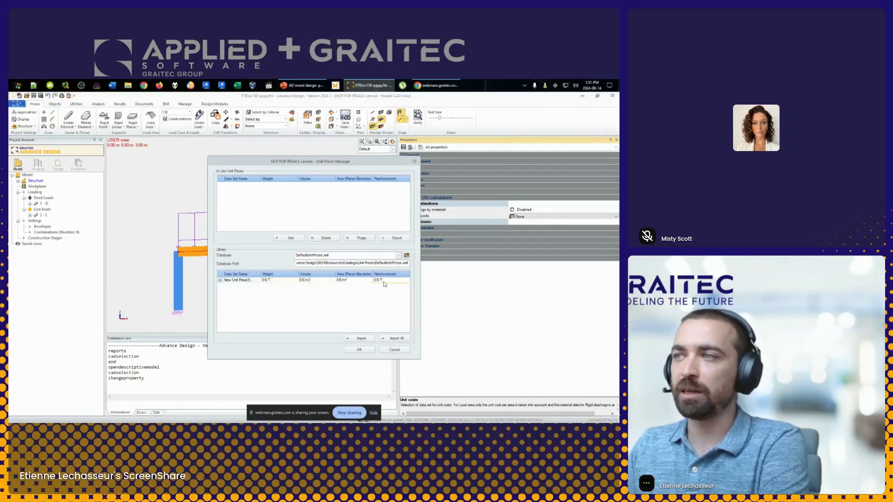
click(321, 280)
click(285, 279)
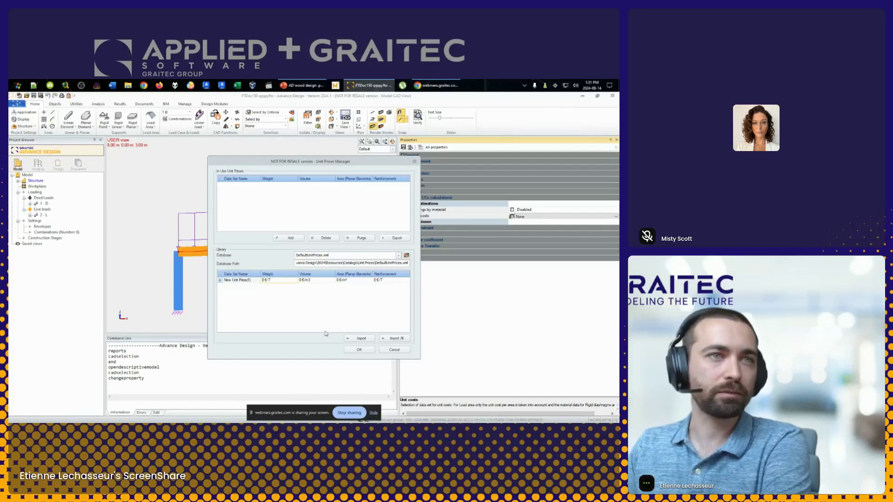
click(392, 351)
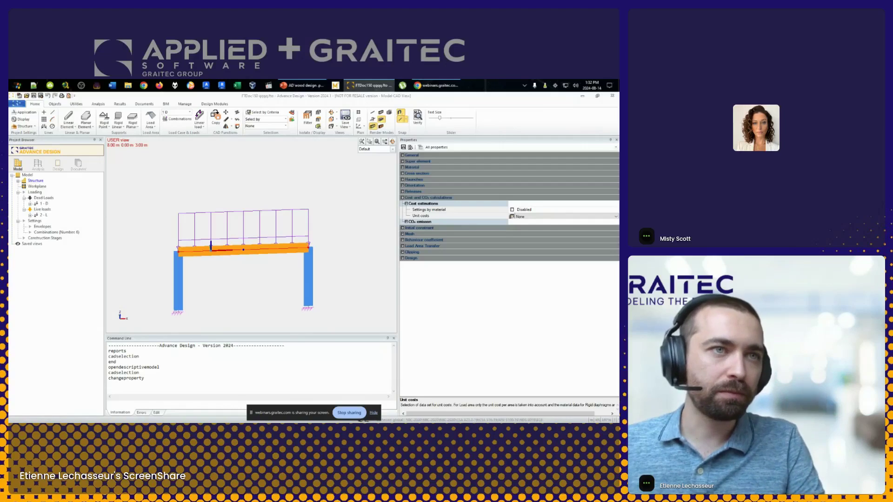
Select the sloped beam and one supporting column and examine the joint between them
middle_drag(282, 271, 274, 273)
key(Escape)
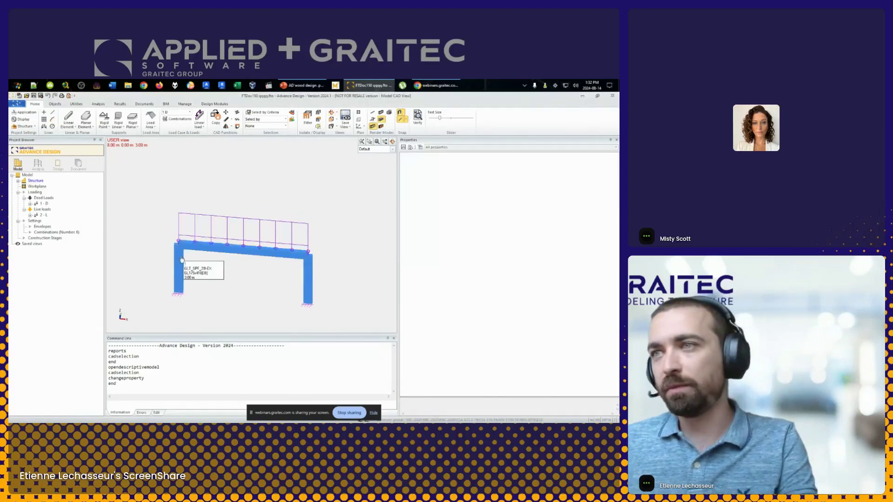
scroll(190, 254, up, 2)
click(206, 247)
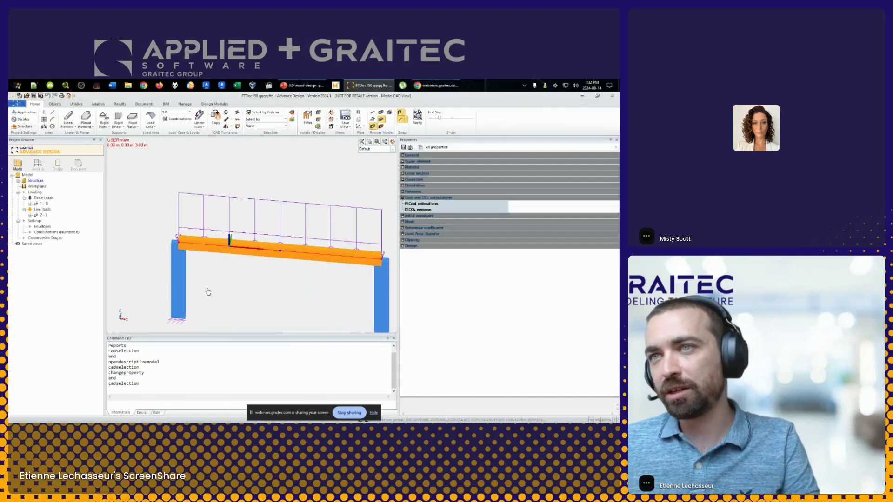
middle_drag(213, 287, 181, 274)
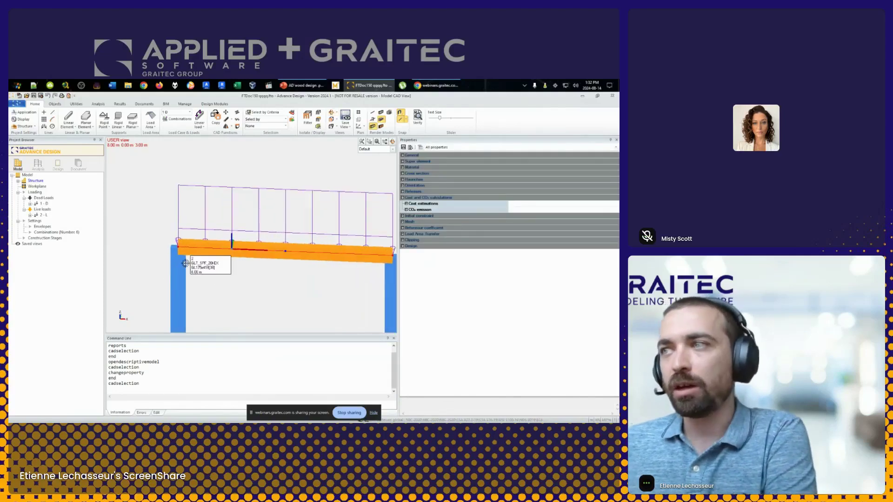
scroll(182, 275, up, 5)
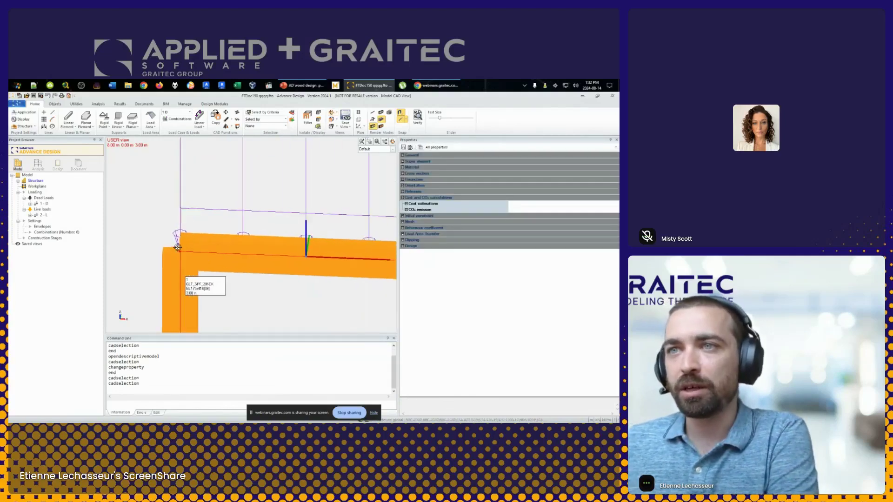
middle_drag(194, 259, 225, 257)
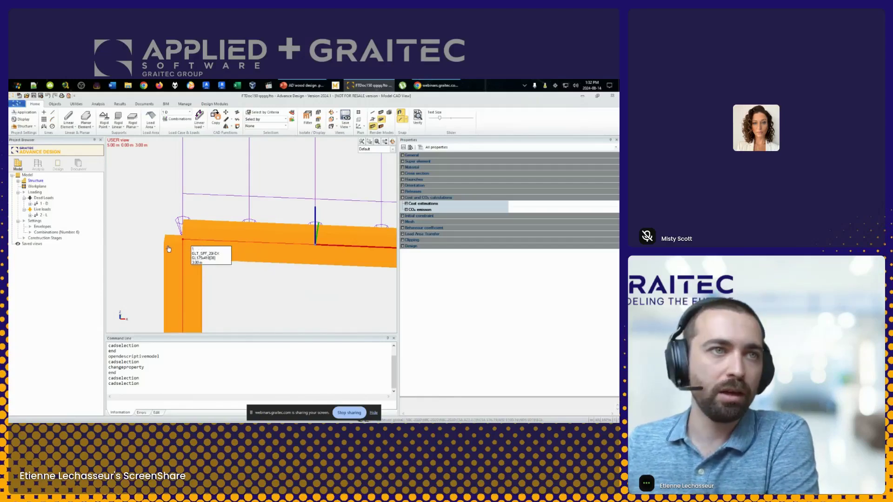
scroll(277, 244, down, 3)
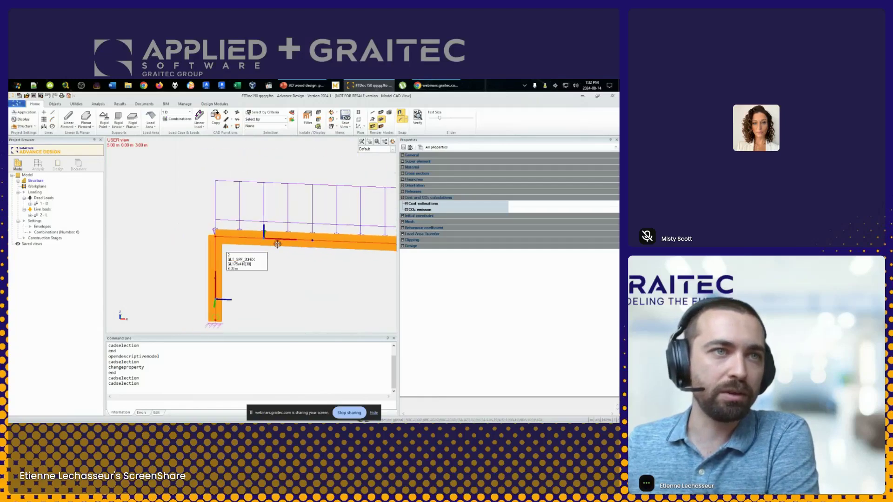
middle_drag(319, 213, 249, 211)
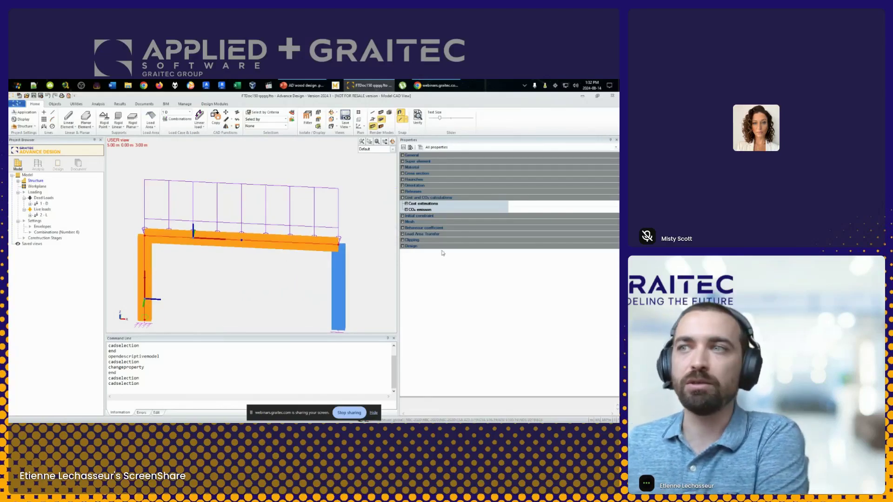
middle_drag(214, 288, 246, 295)
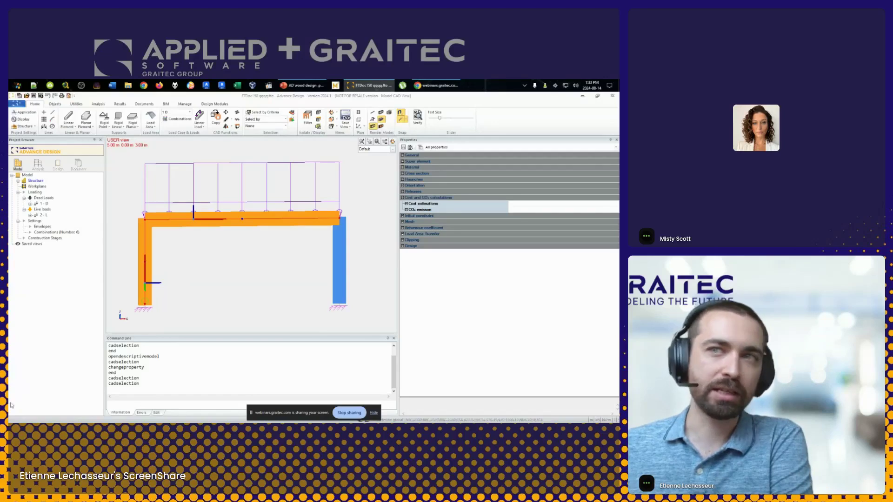
Examine the DXF and IFC import and export options and clear the member selection
click(166, 103)
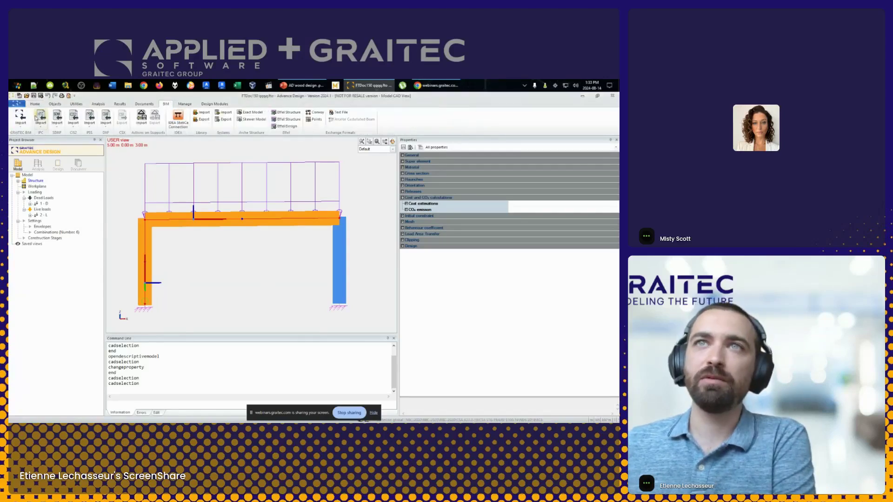
click(107, 128)
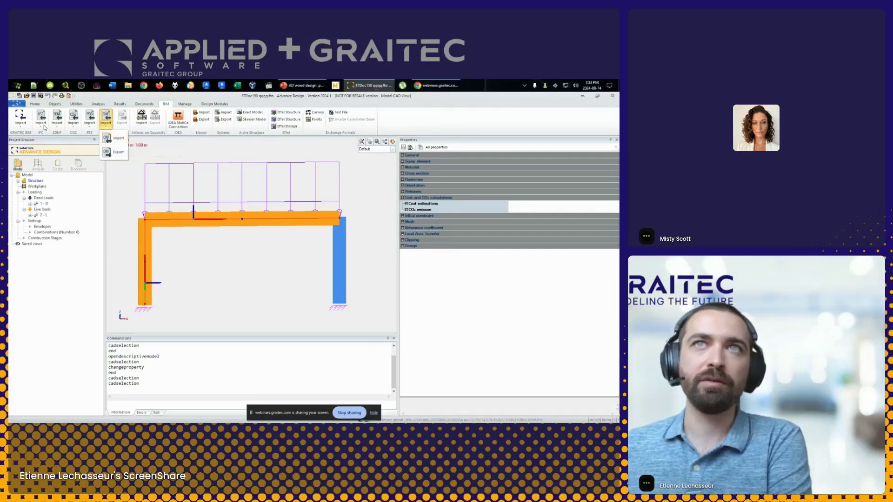
click(44, 127)
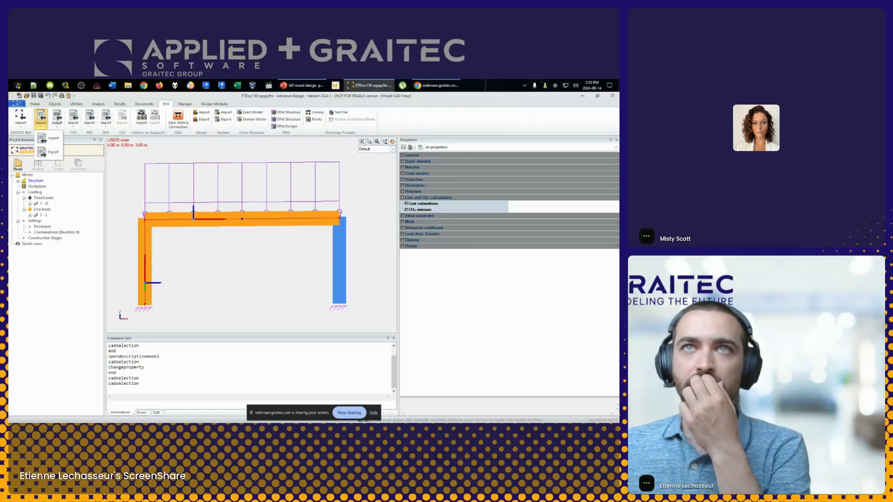
mouse_move(53, 140)
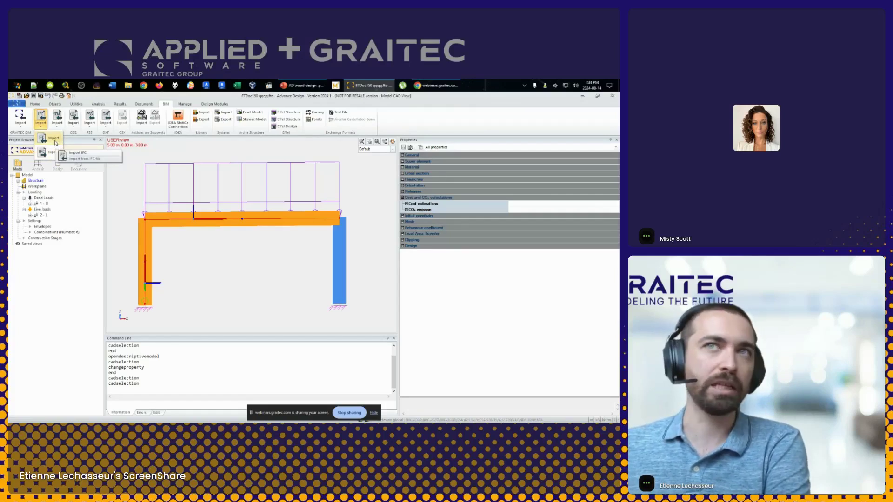
click(41, 125)
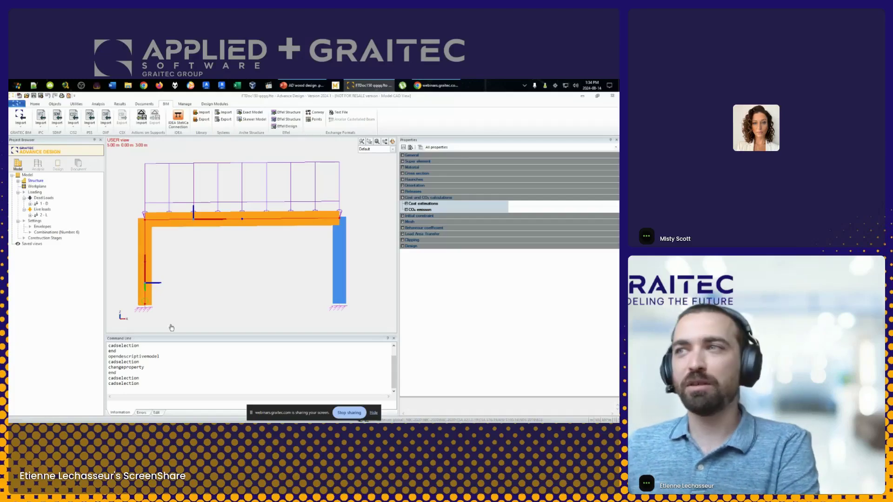
click(197, 251)
mouse_move(196, 269)
middle_down()
mouse_move(215, 267)
mouse_move(197, 264)
middle_up()
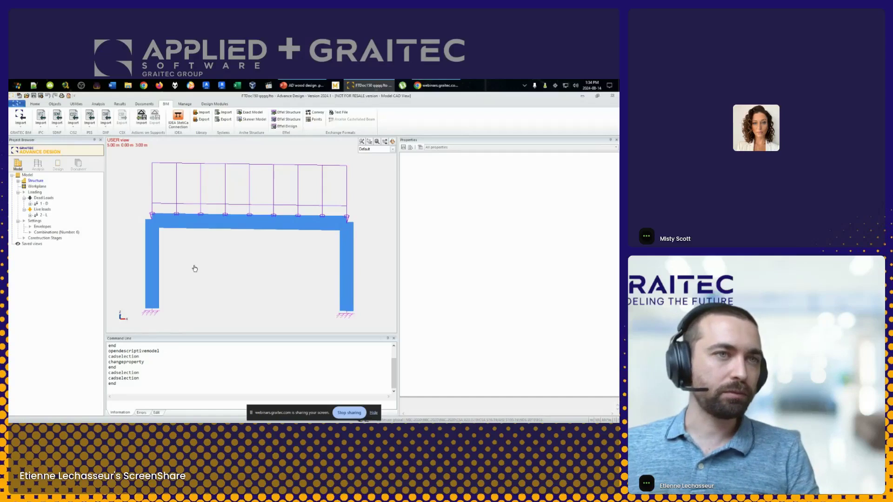
mouse_move(207, 261)
middle_down()
mouse_move(200, 256)
mouse_move(192, 267)
middle_up()
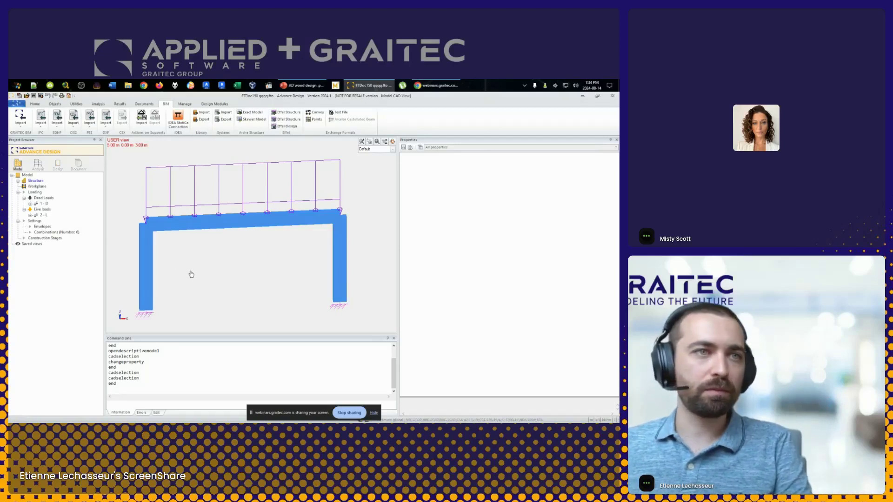
middle_drag(222, 274, 218, 271)
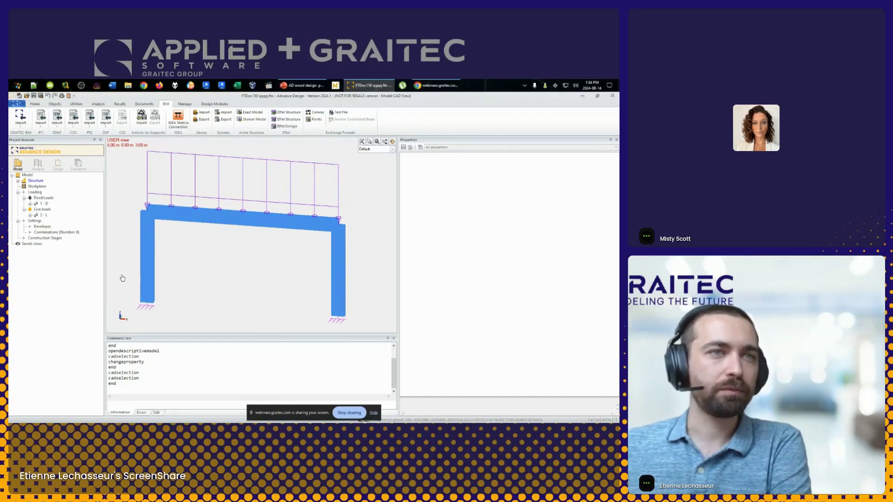
mouse_move(231, 254)
middle_down()
mouse_move(229, 239)
mouse_move(232, 253)
middle_up()
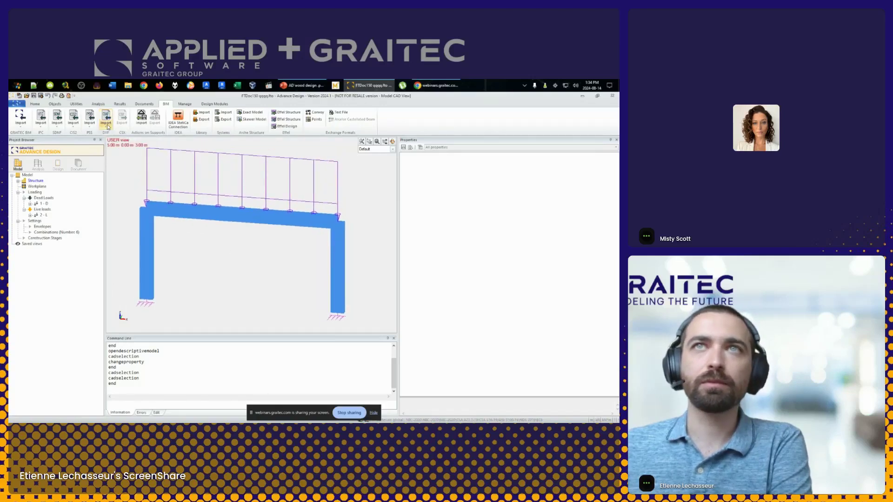
click(206, 85)
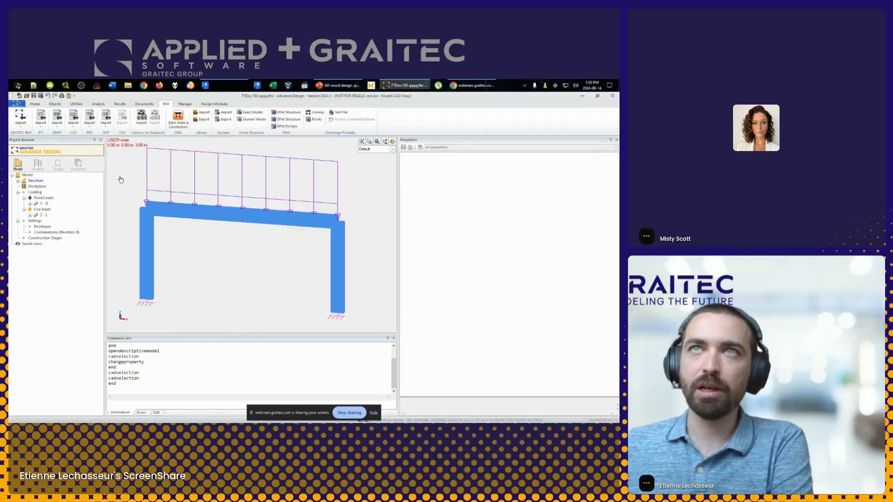
middle_drag(139, 168, 149, 172)
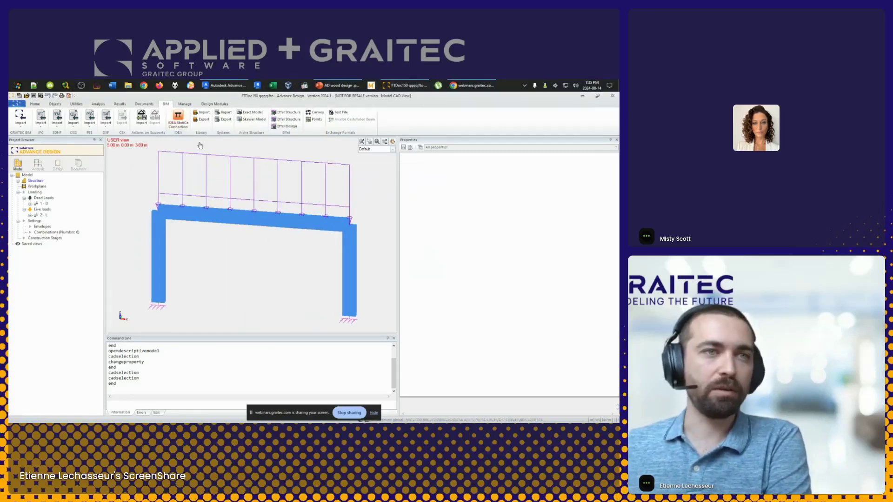
middle_drag(189, 241, 206, 266)
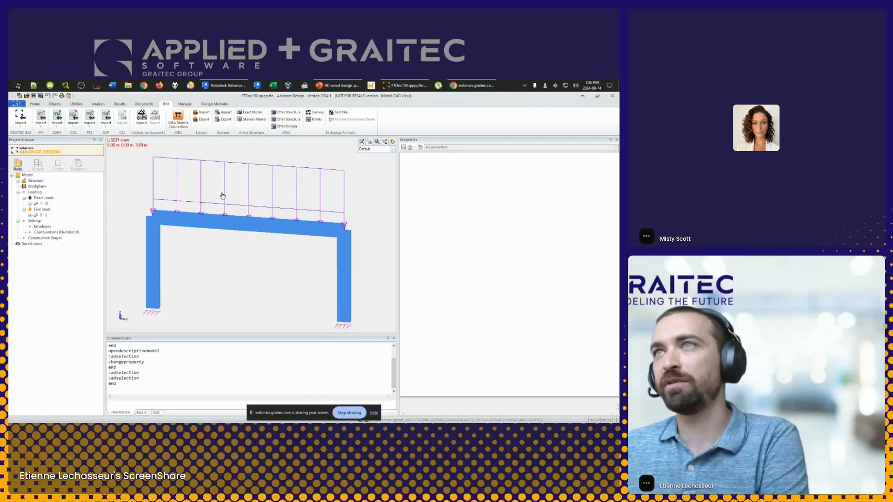
click(226, 85)
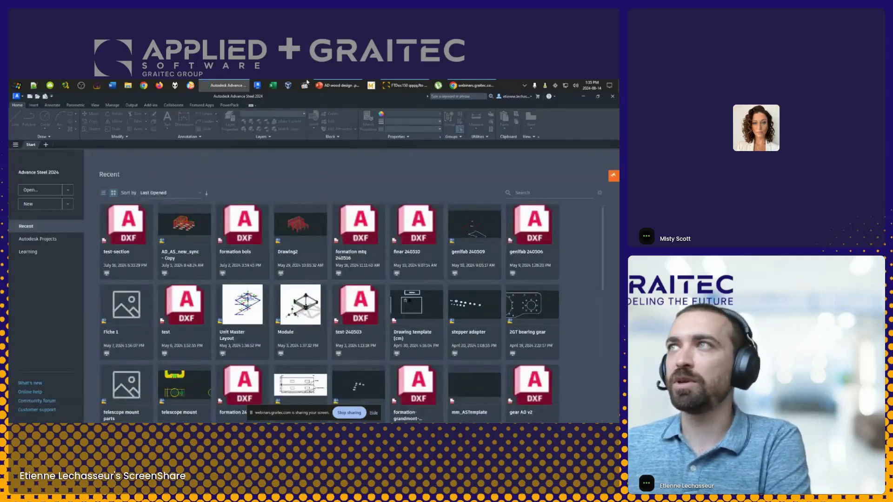
mouse_move(403, 85)
click(385, 100)
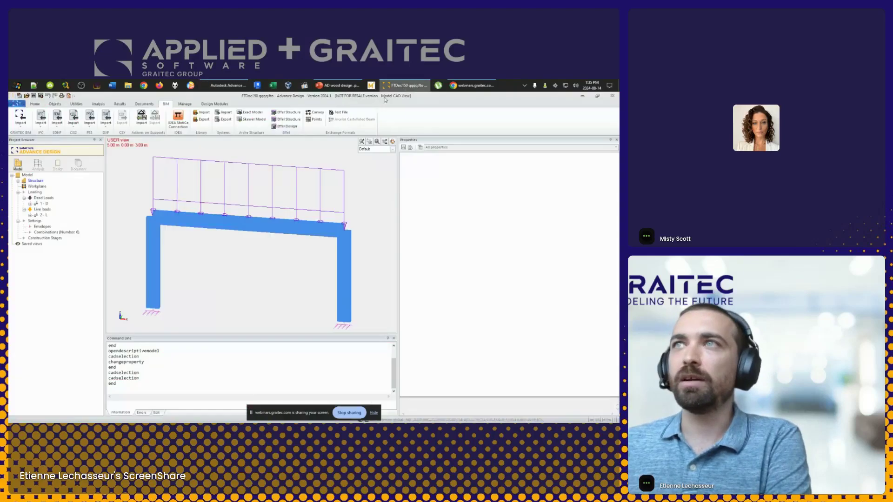
Export the portal frame as an AutoCAD 2013 DXF named "test dxf wood" in Downloads, including axes and cross sections
click(105, 125)
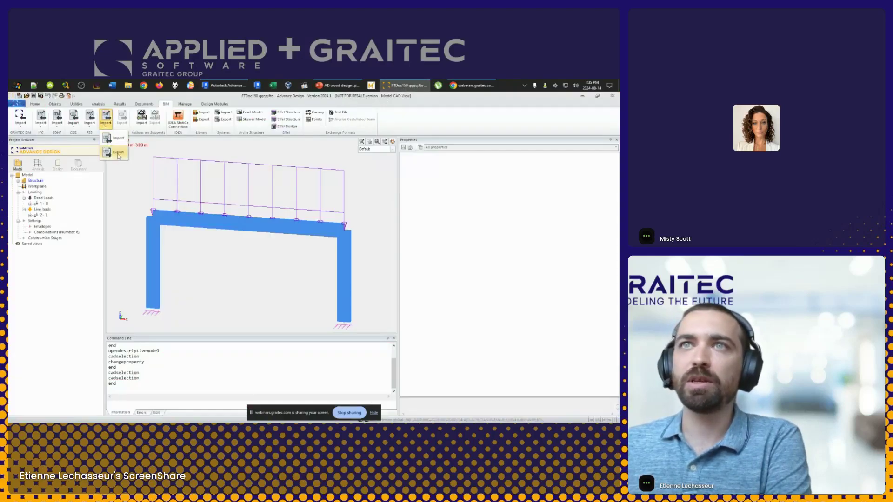
click(119, 155)
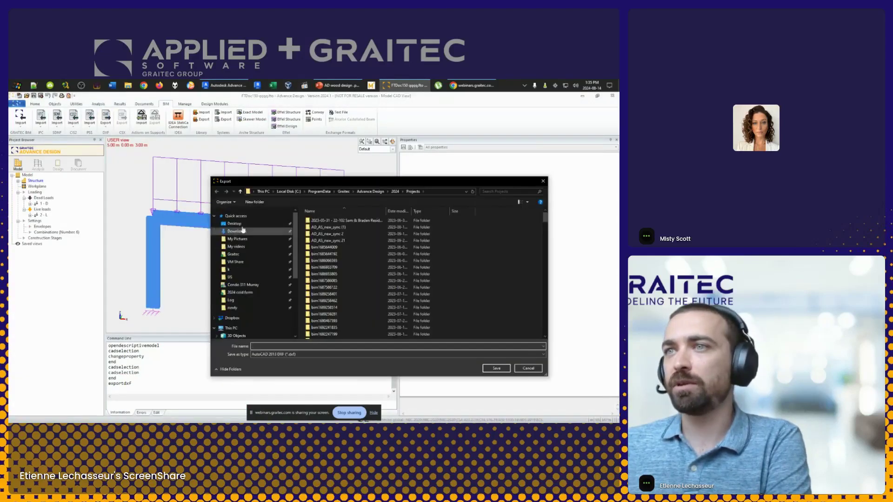
click(238, 231)
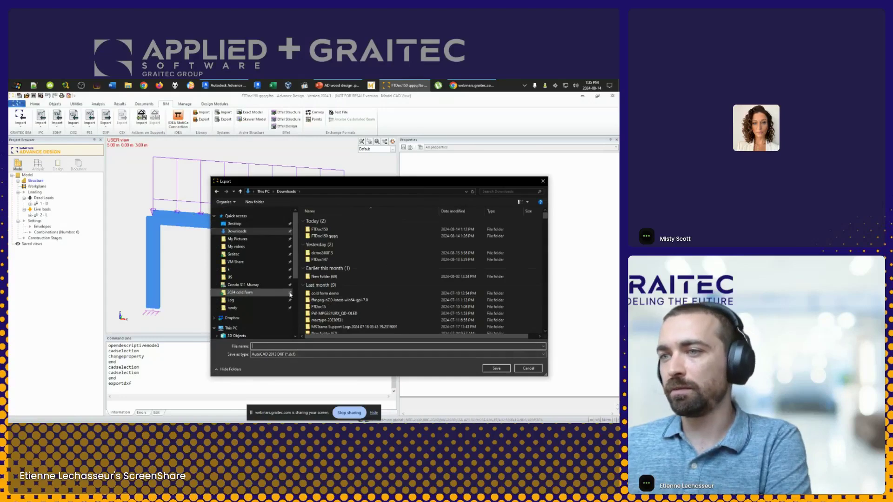
text(test dxf wood)
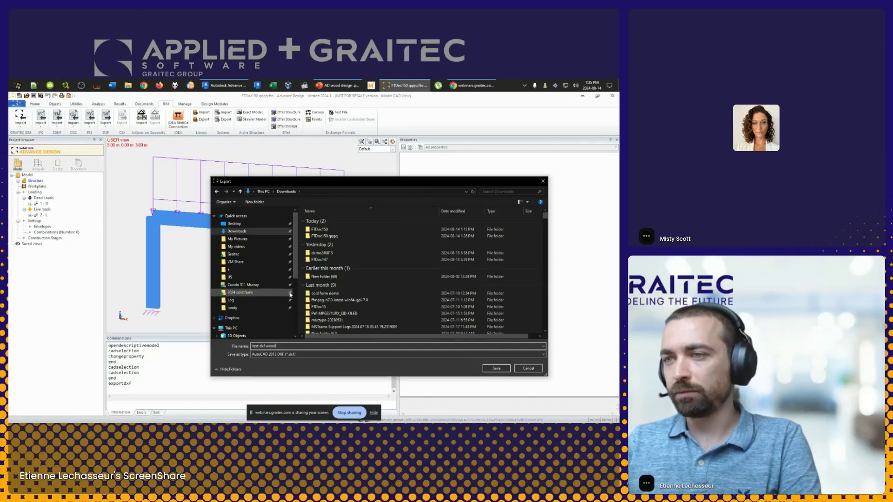
key(Return)
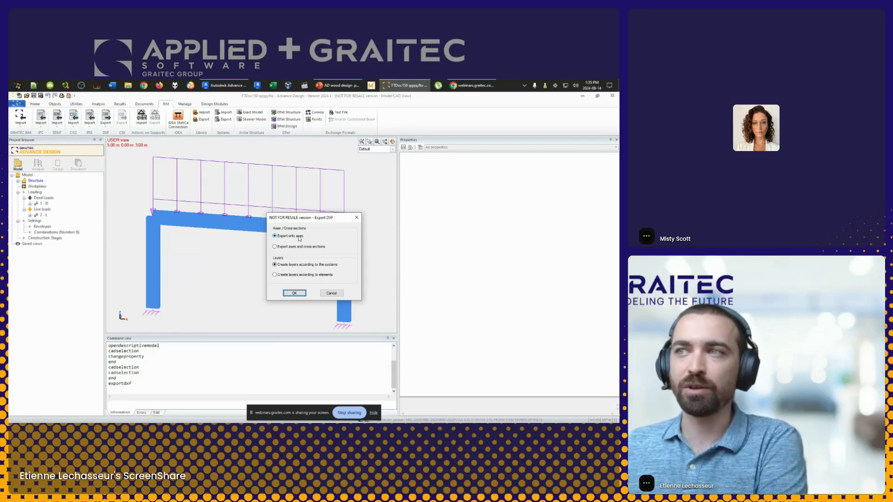
click(293, 248)
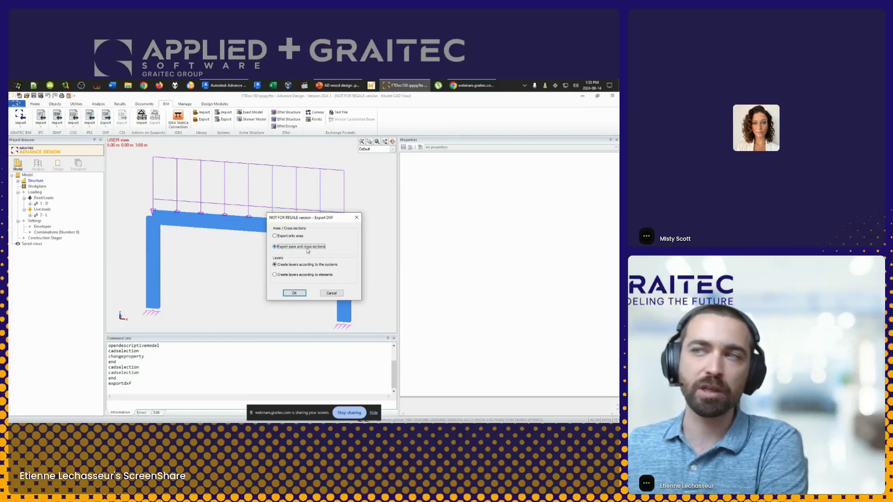
click(294, 293)
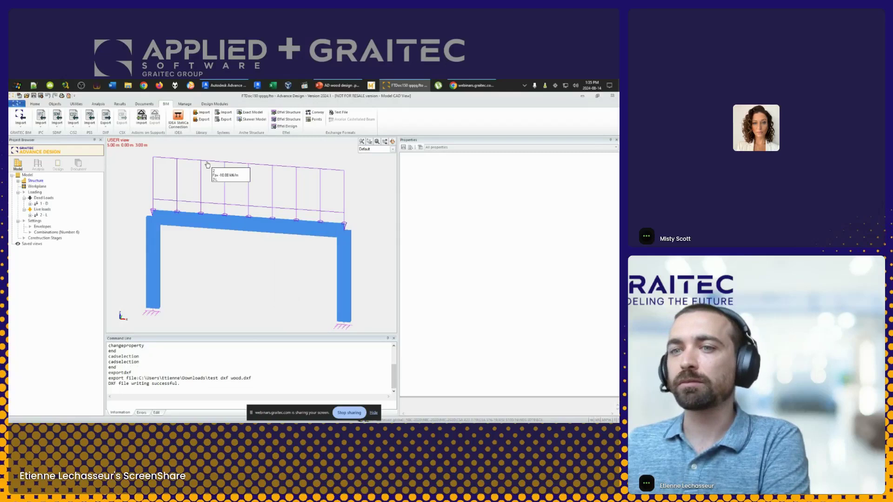
Switch to Advance Steel and open the exported "test dxf wood" DXF drawing from Downloads
click(227, 85)
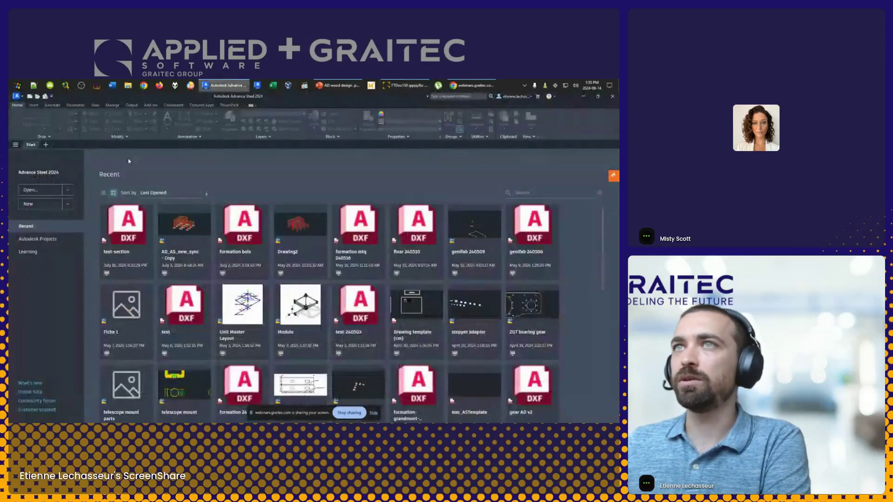
click(18, 97)
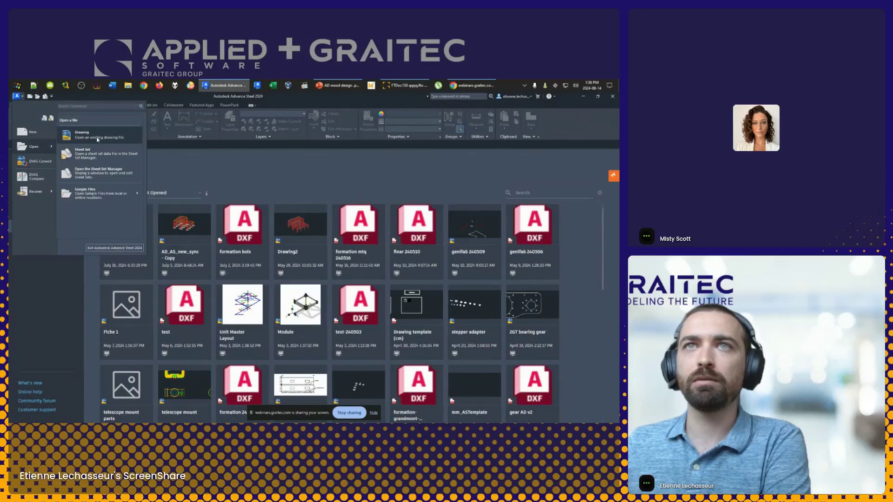
click(98, 139)
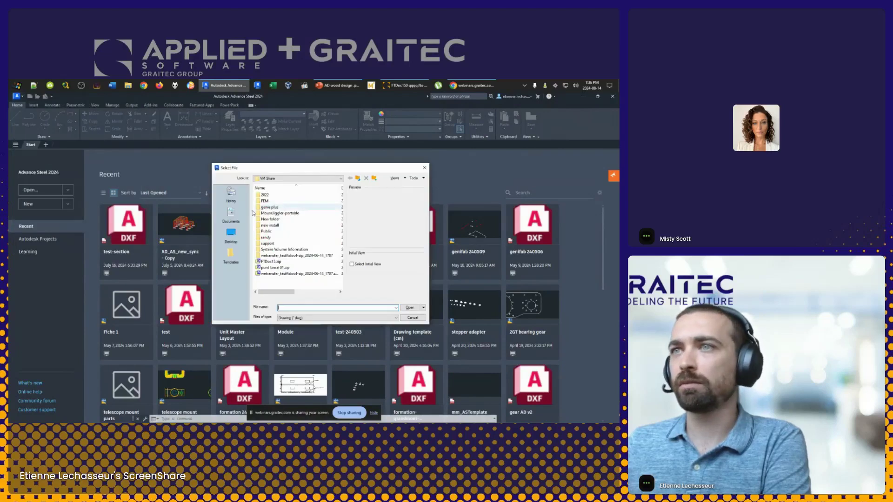
key(Escape)
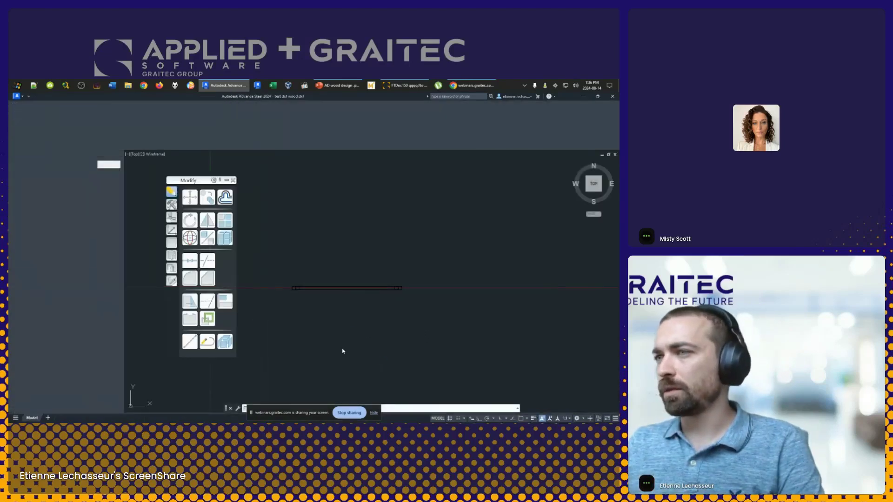
Examine the imported wireframe frame in 3D, including the outline geometry where the sloped beam meets the column
shift+right_click(408, 330)
shift+right_click(540, 253)
click(529, 246)
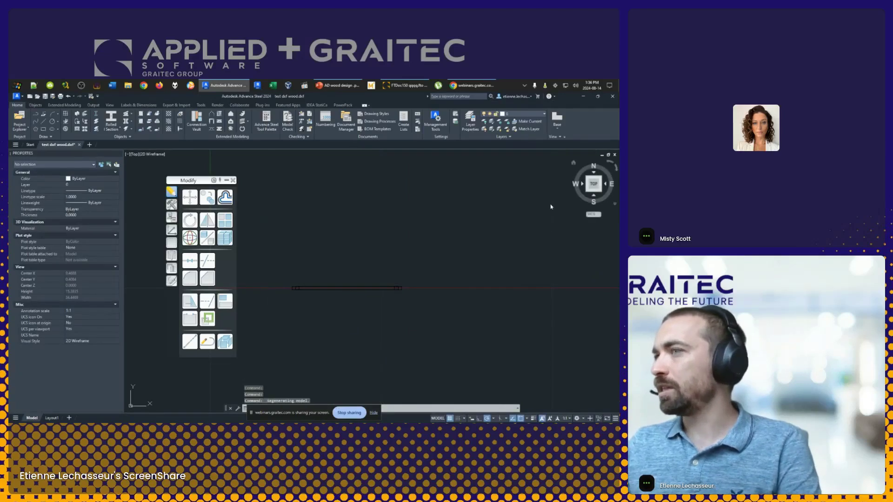
click(602, 191)
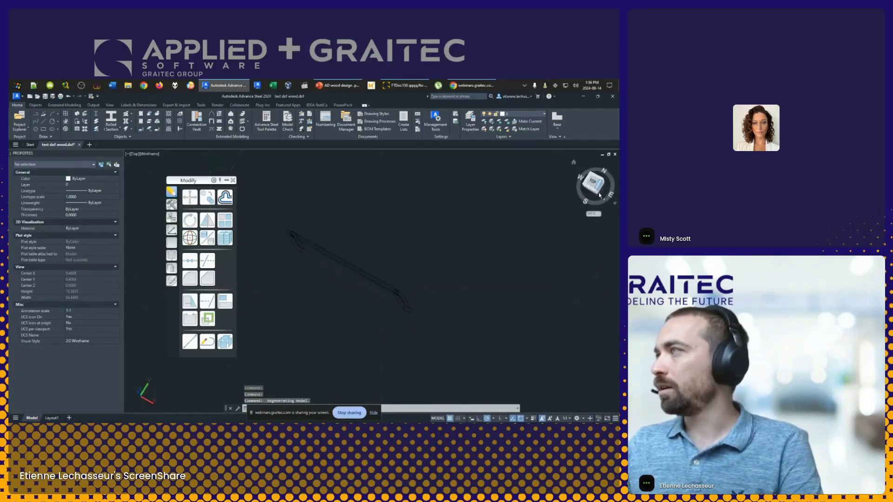
shift+middle_drag(387, 361, 351, 278)
scroll(296, 250, up, 10)
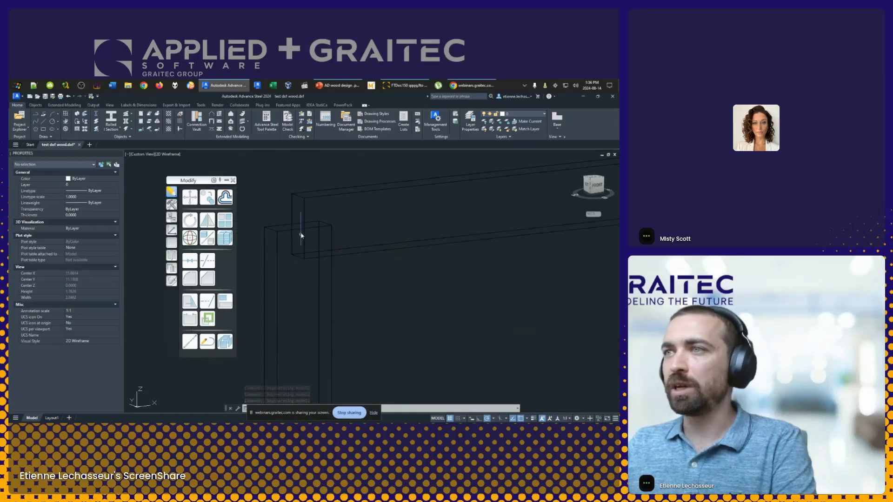
click(301, 198)
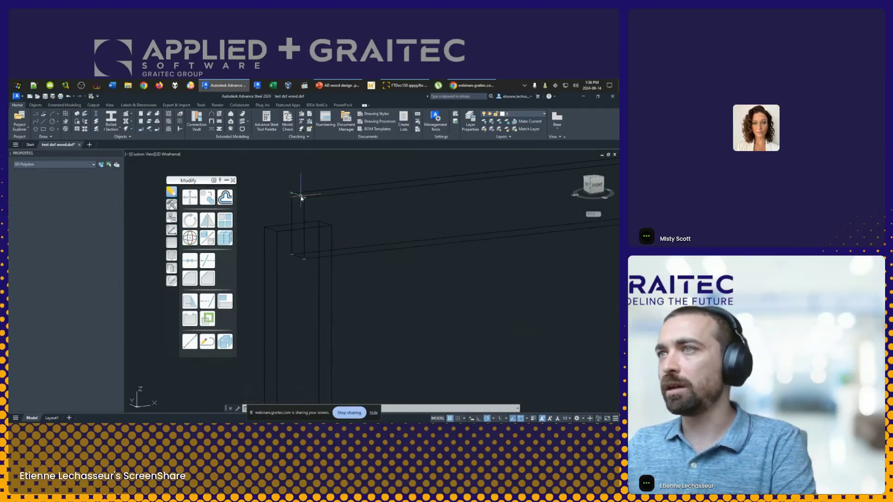
key(Escape)
key(Escape)
scroll(376, 224, down, 5)
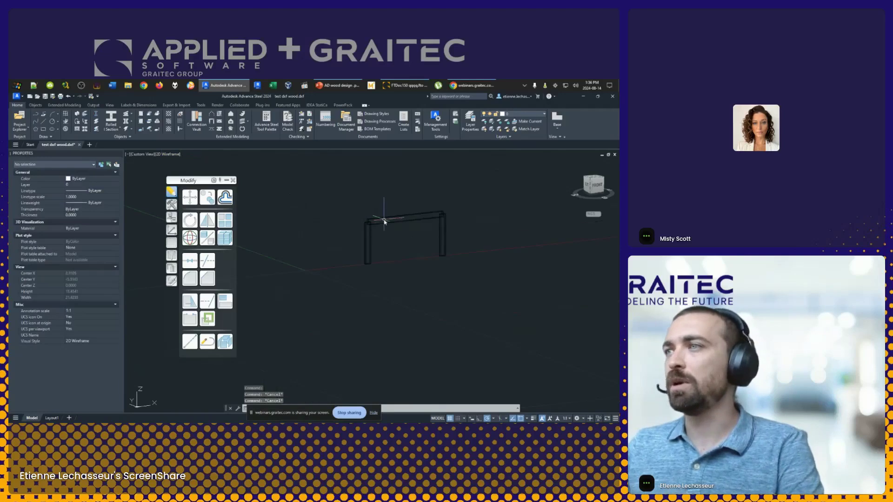
shift+middle_drag(399, 207, 363, 213)
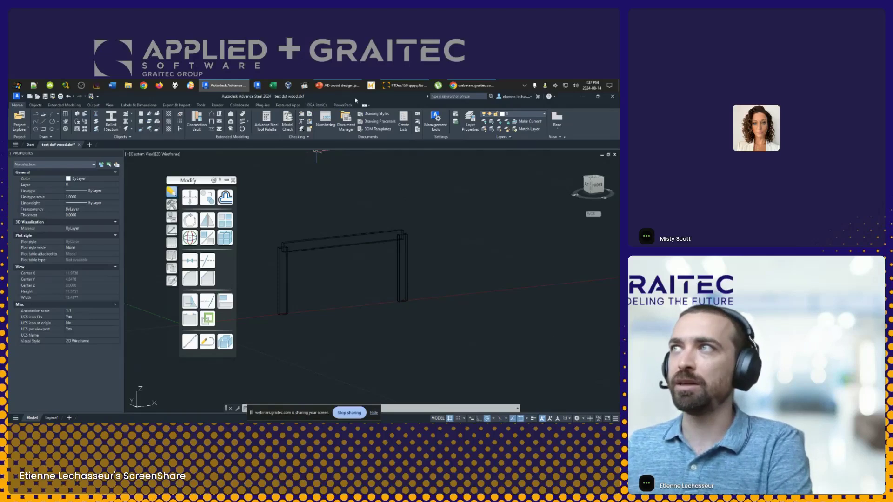
Return to Advance Design, examine the file formats offered by the Graitec BIM export, and cancel the export
click(404, 87)
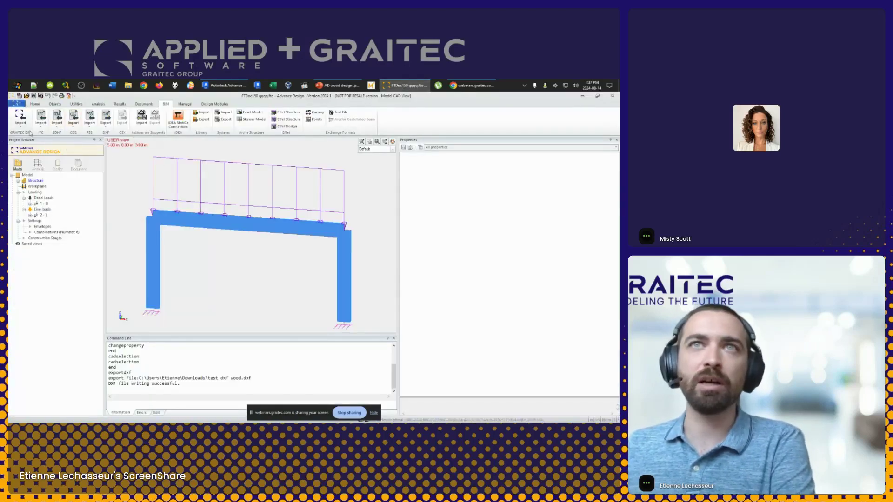
click(21, 127)
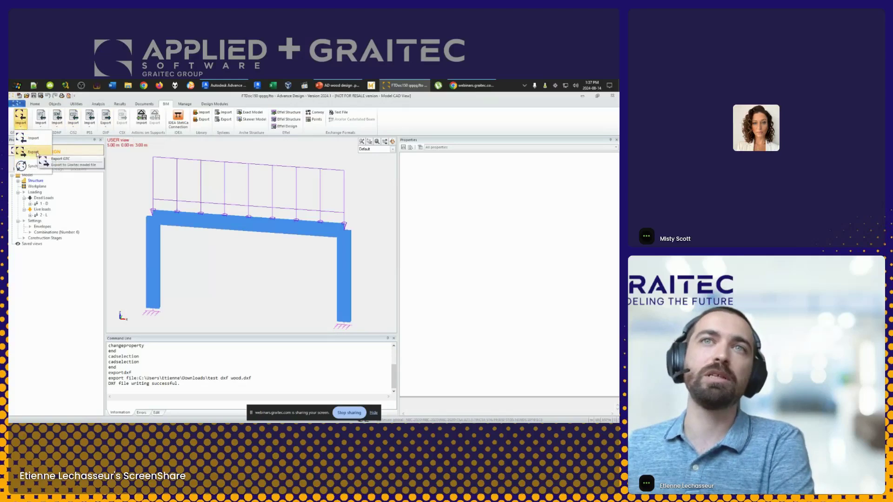
click(23, 152)
click(372, 355)
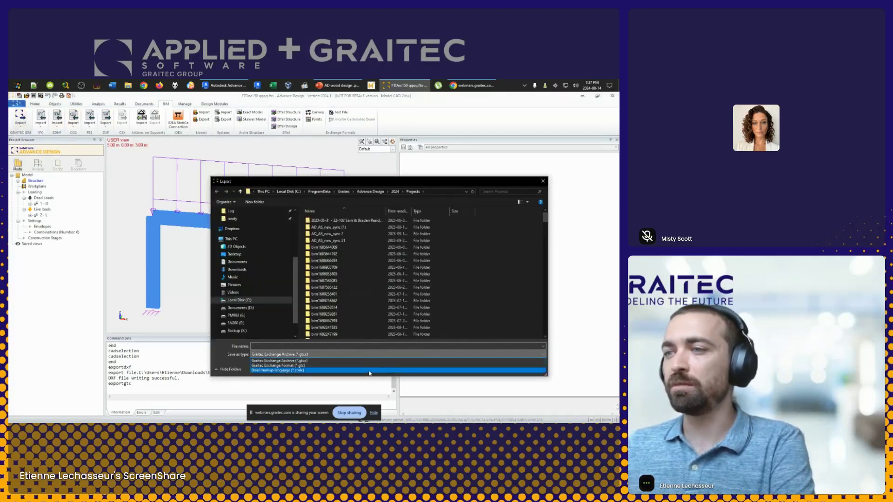
click(370, 361)
click(543, 182)
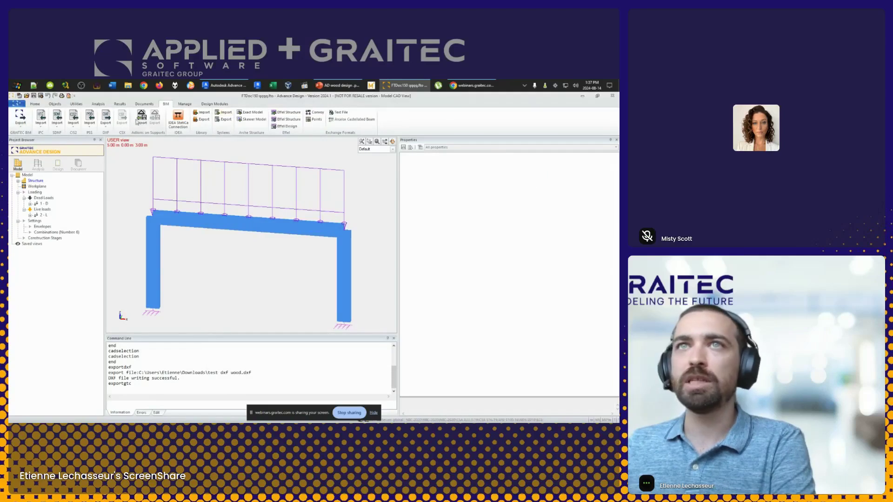
Export the frame to Downloads as an IFC file named "test.ifc" with AdvanceSteel as the destination application
click(40, 125)
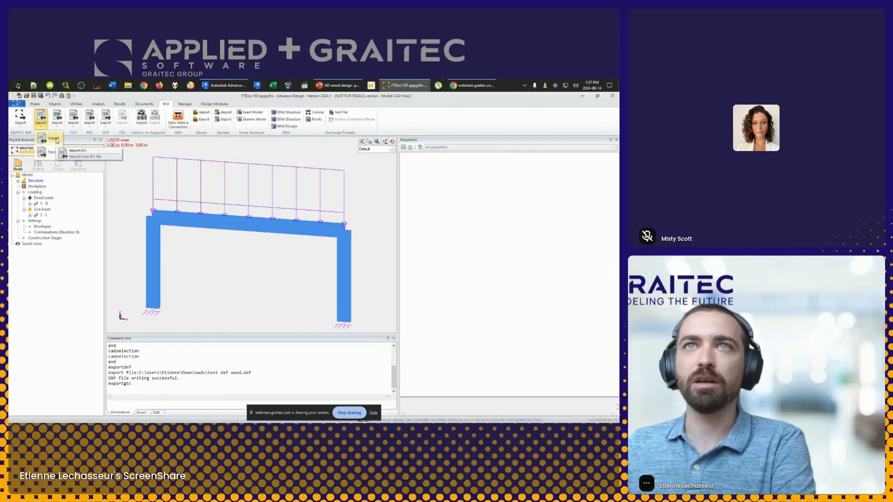
click(49, 152)
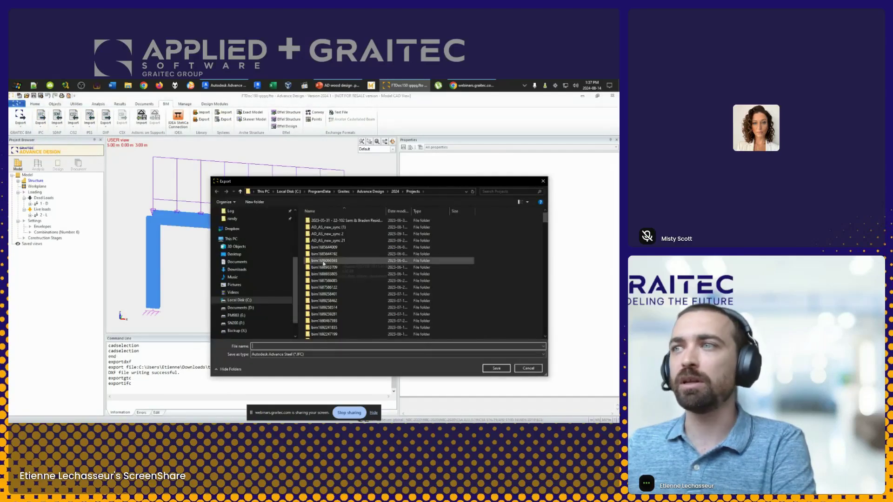
click(253, 230)
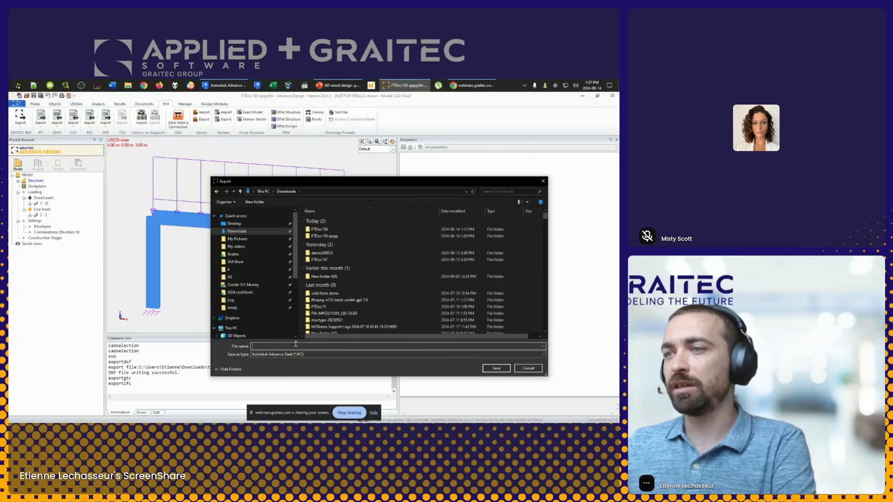
text(test.ifc)
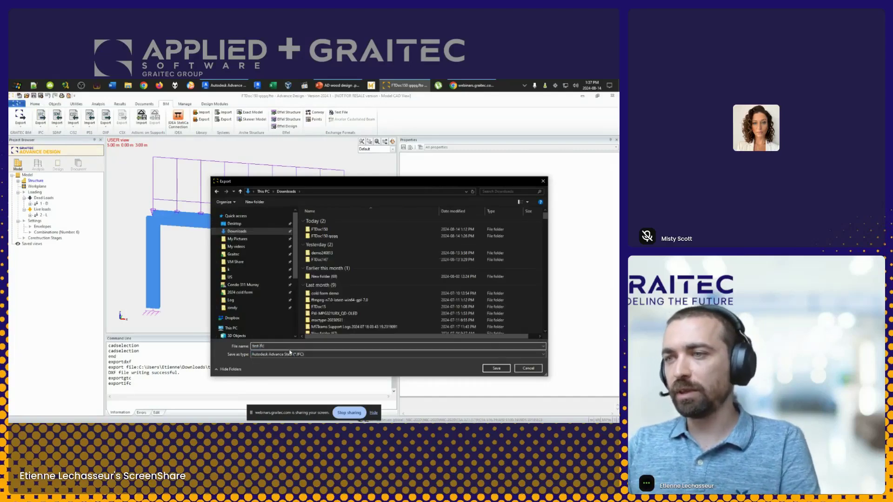
key(Return)
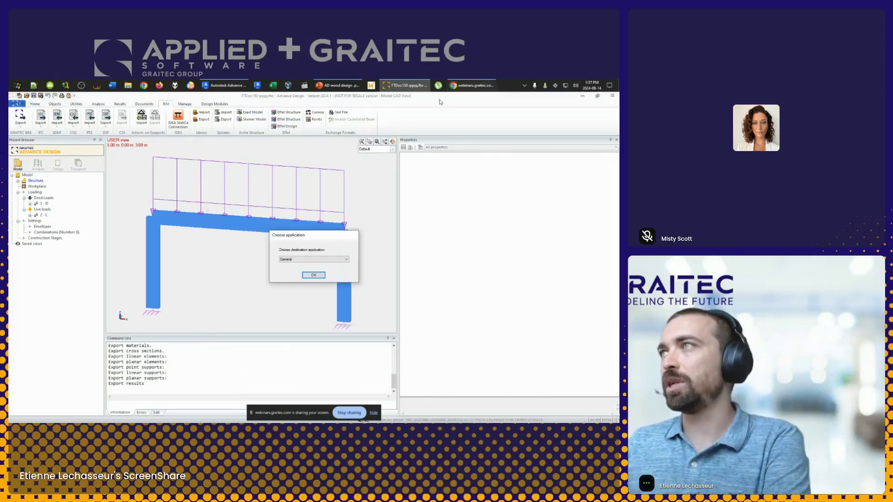
click(335, 259)
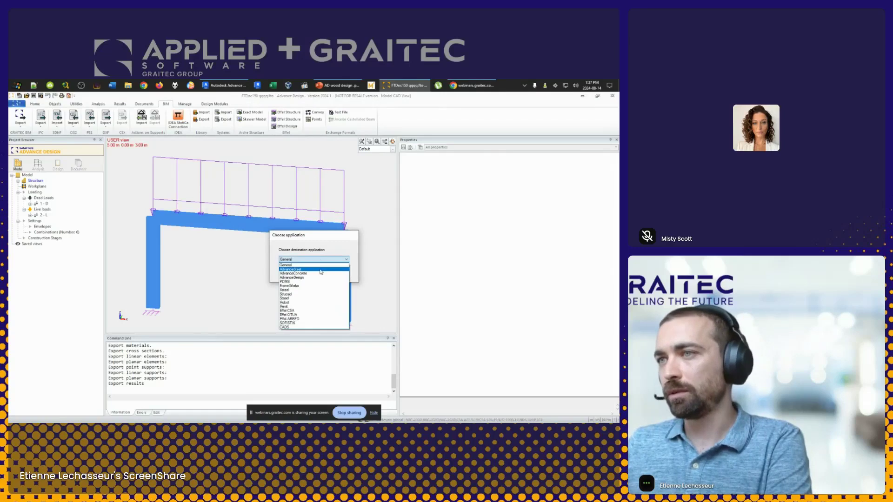
click(321, 269)
click(314, 275)
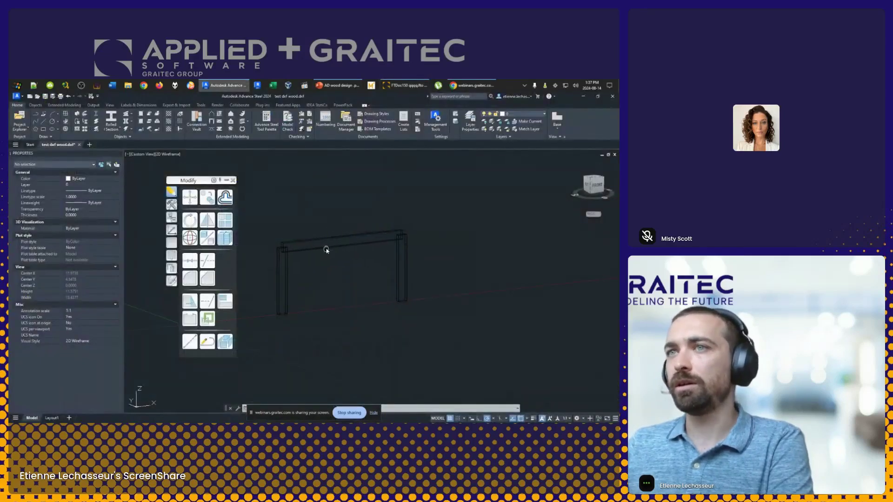
Start a new Advance Steel drawing and import "test.ifc" from Downloads with Advance Design as the source application
click(90, 145)
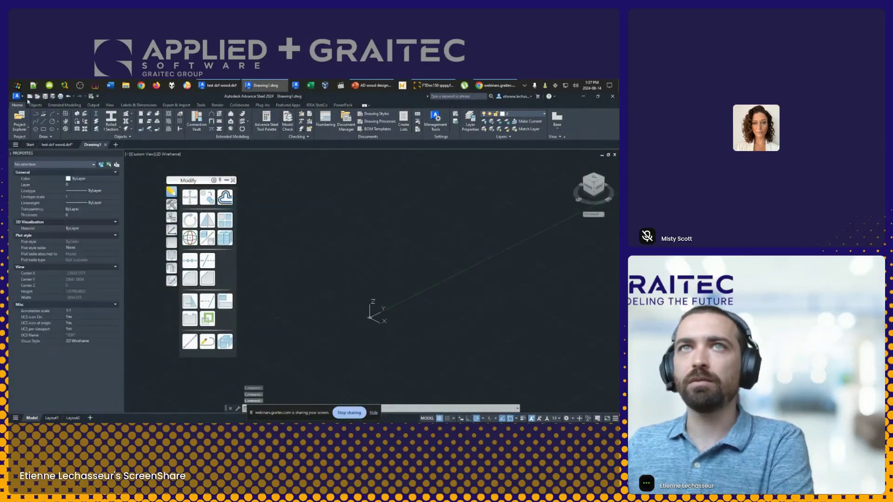
click(176, 105)
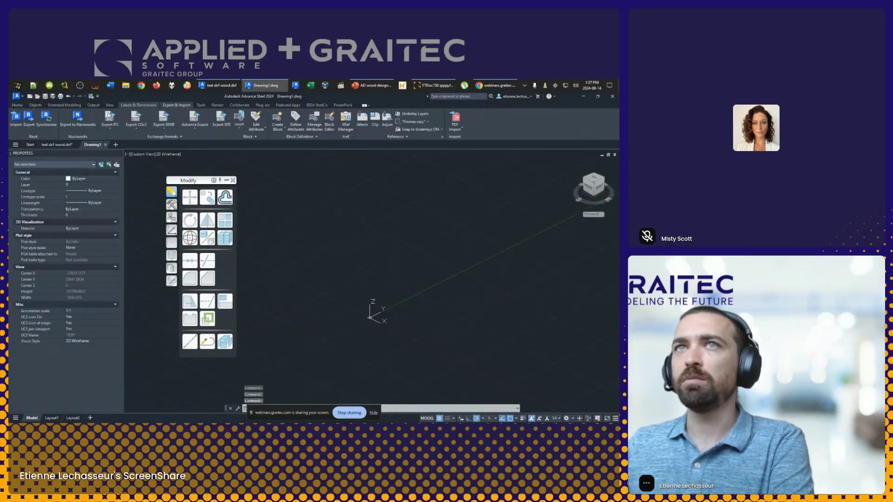
click(114, 130)
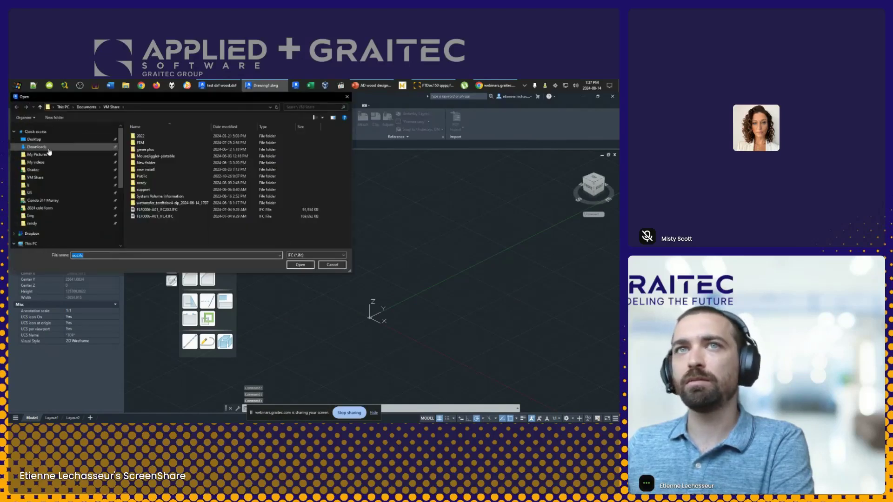
click(145, 158)
click(307, 265)
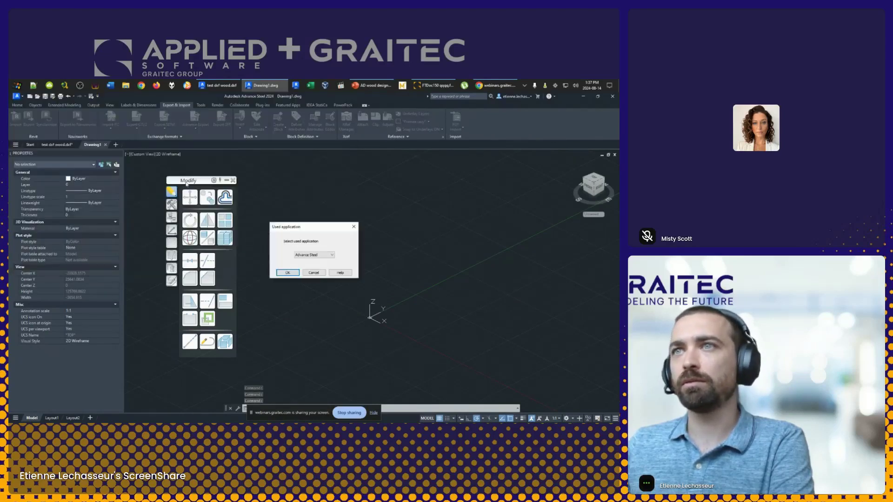
click(311, 257)
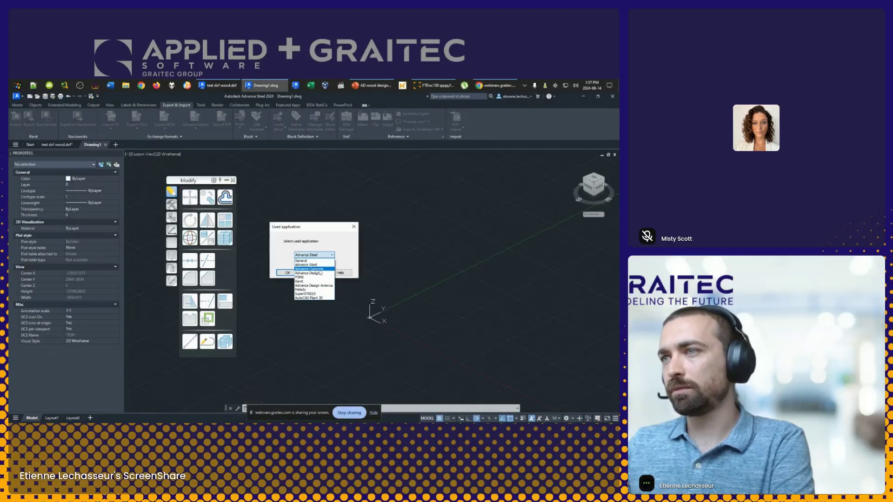
click(306, 273)
click(286, 273)
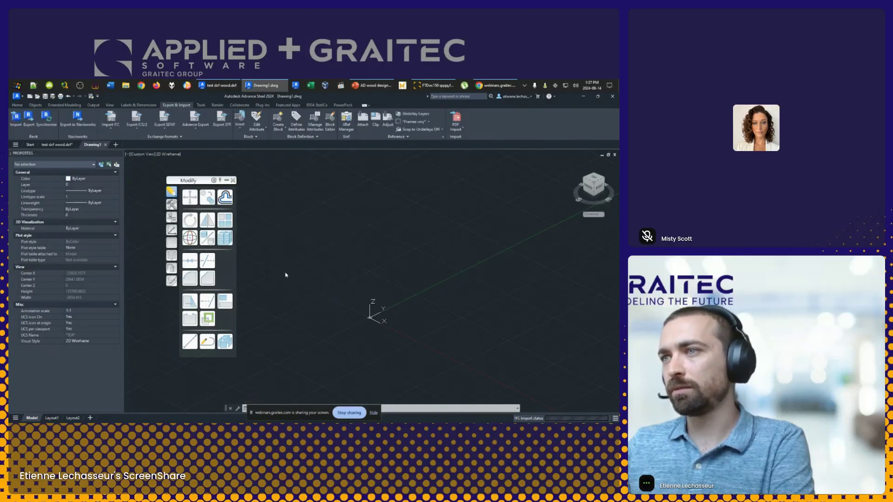
Assign a listed conversion material to the unmatched glulam grade and convert its section to HEA100, completing the IFC import
click(343, 251)
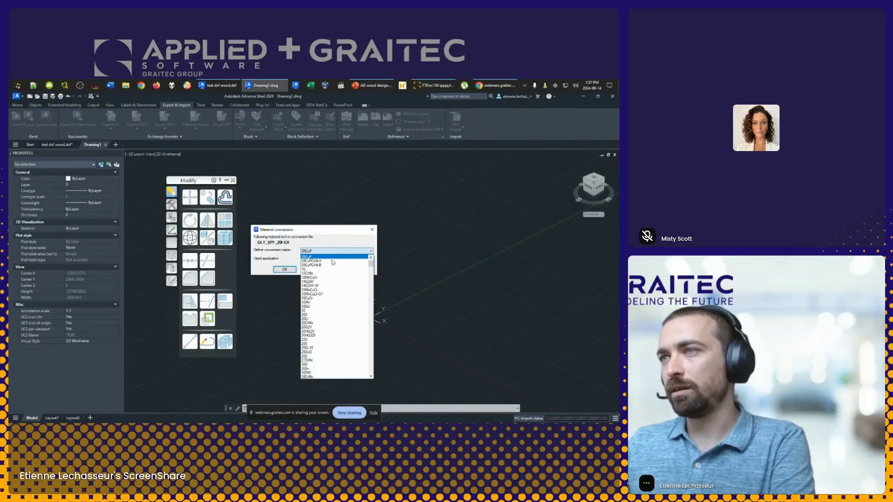
click(321, 267)
click(276, 270)
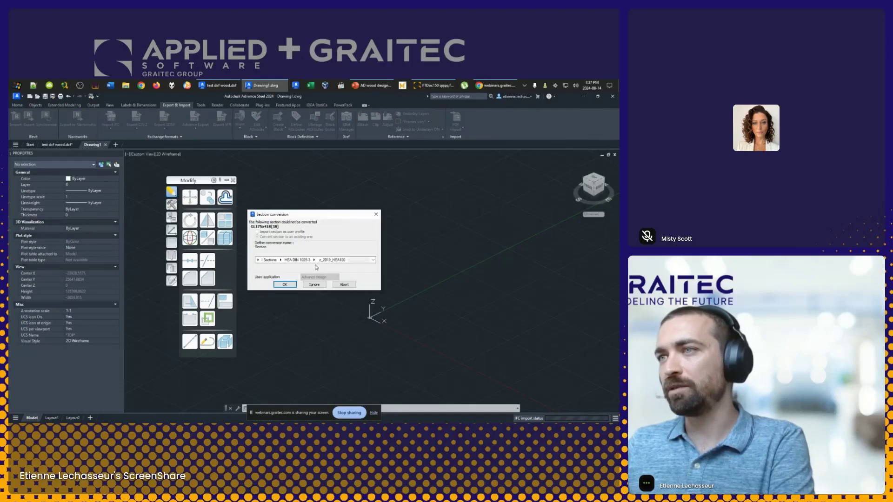
click(365, 260)
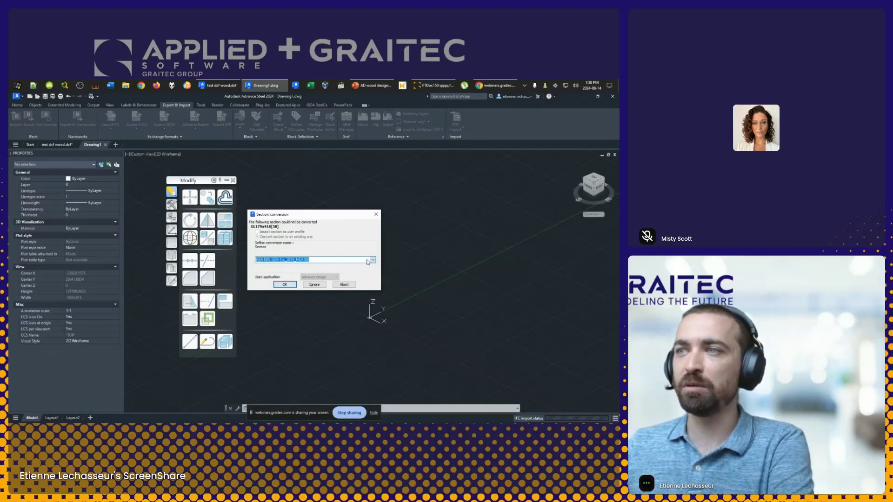
click(286, 285)
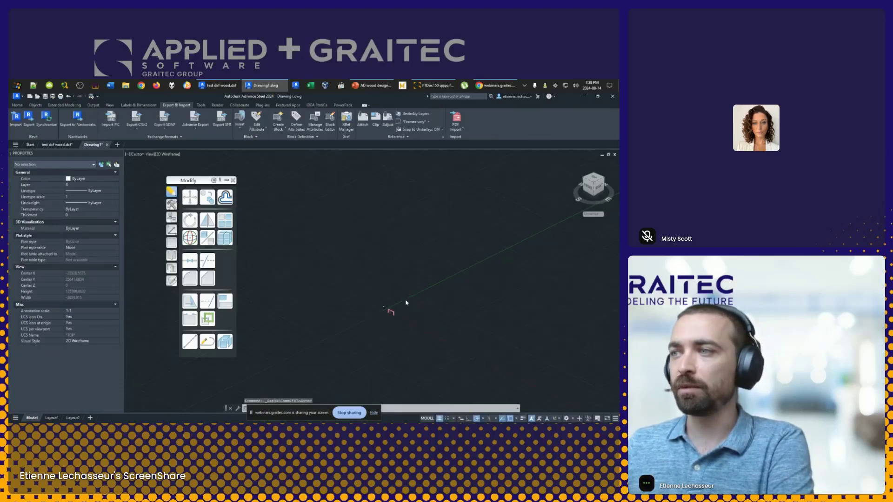
Examine the imported frame in 3D and select the sloped beam to review its section and material properties
scroll(414, 319, up, 5)
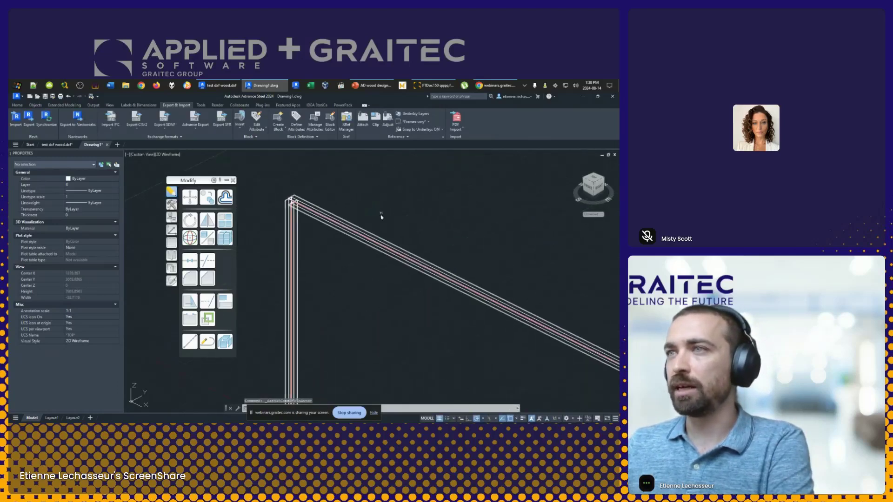
click(367, 238)
middle_drag(403, 306, 294, 173)
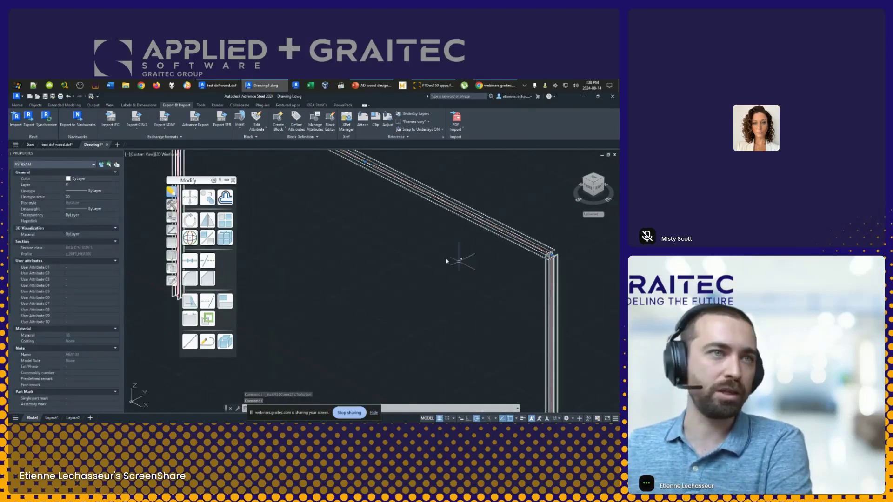
shift+middle_drag(450, 259, 262, 155)
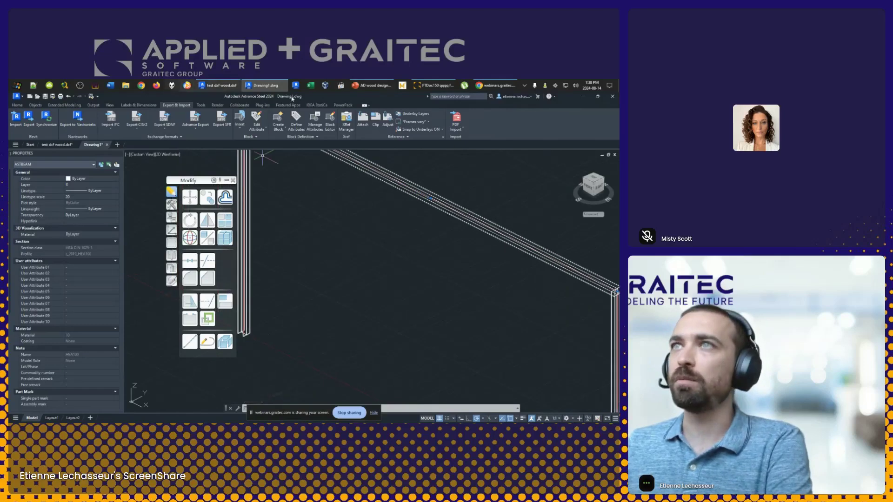
Switch back to Advance Design and subdivide the frame's sloped beam into 2 elements
click(432, 85)
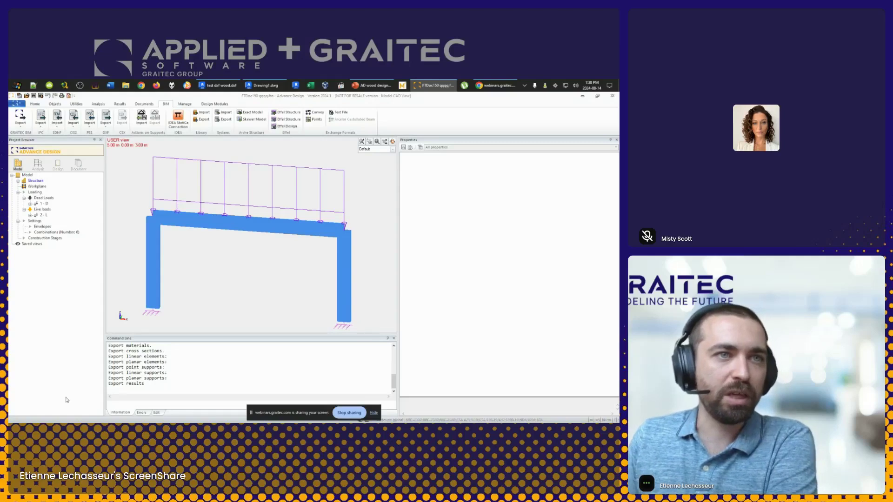
click(229, 231)
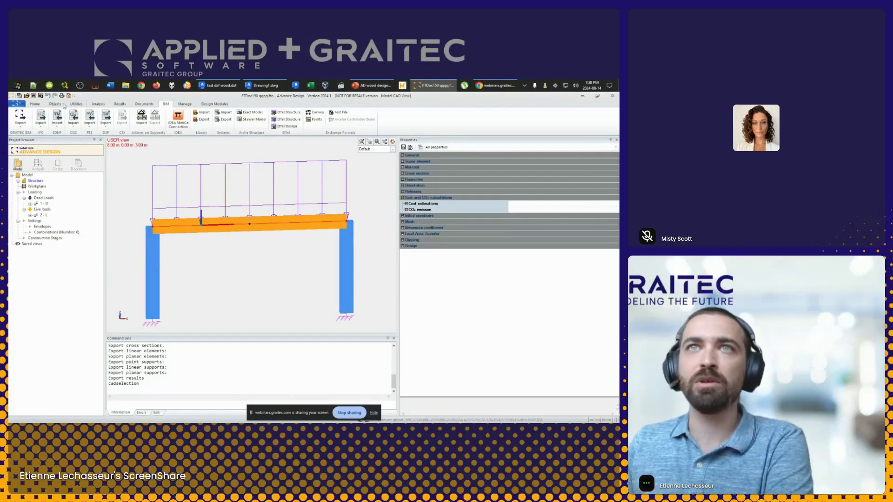
click(35, 104)
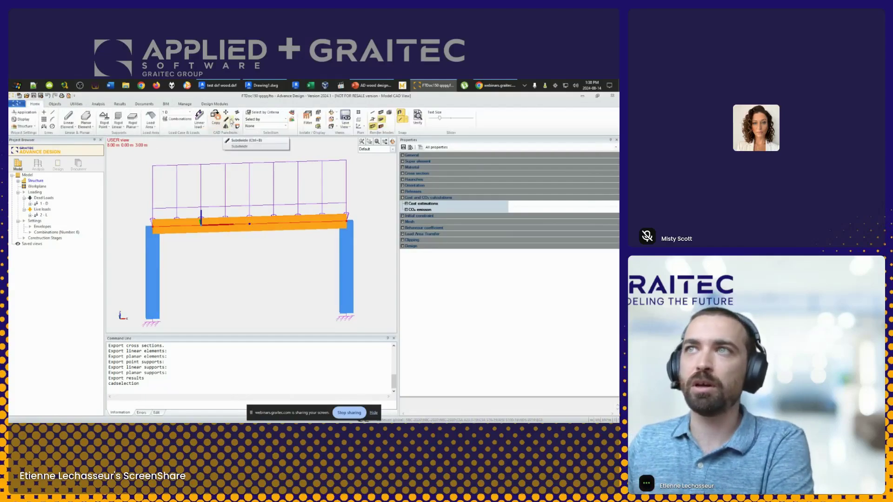
click(228, 123)
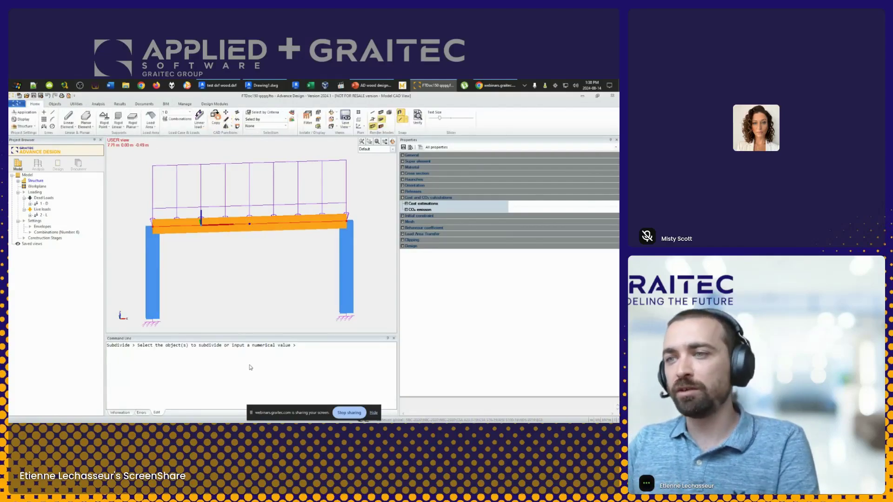
text(2)
key(Return)
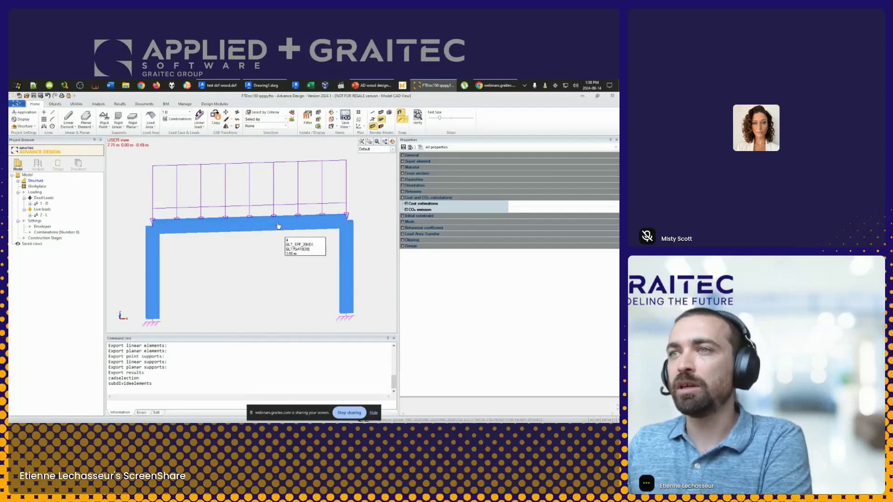
Enable the Ry total release at extremity 1 of the beam's right half to hinge the midspan joint
click(238, 228)
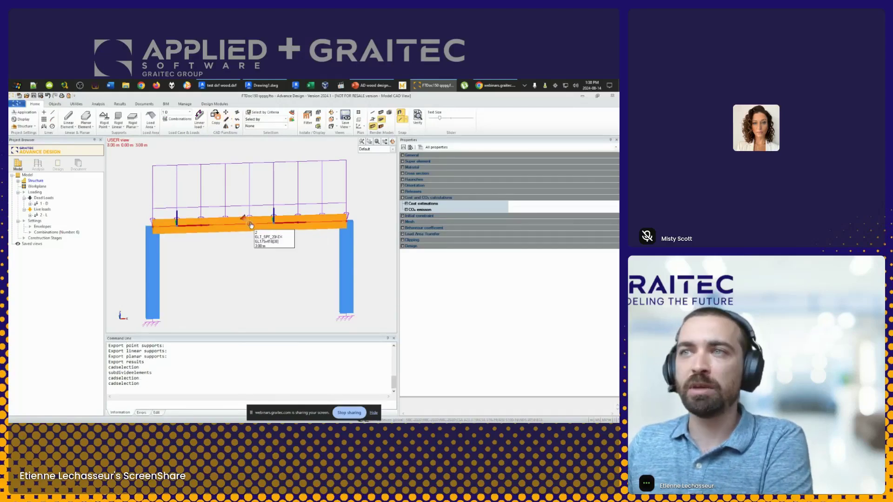
key(Escape)
click(274, 231)
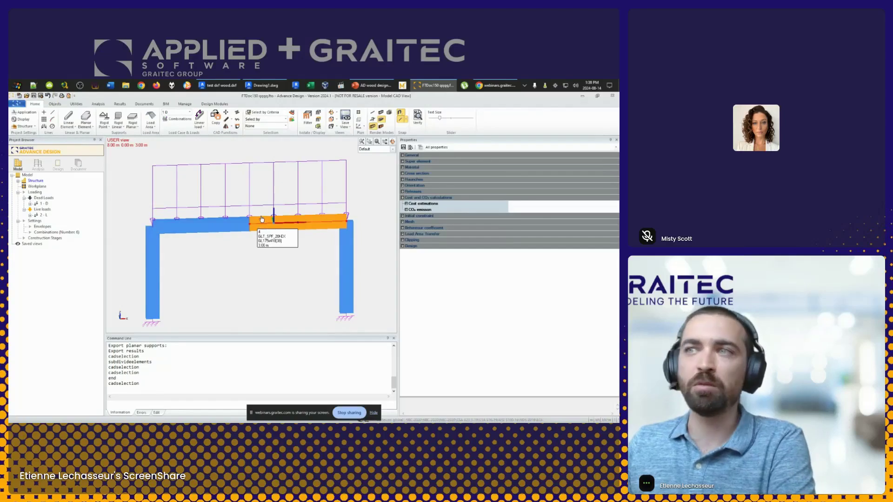
click(403, 192)
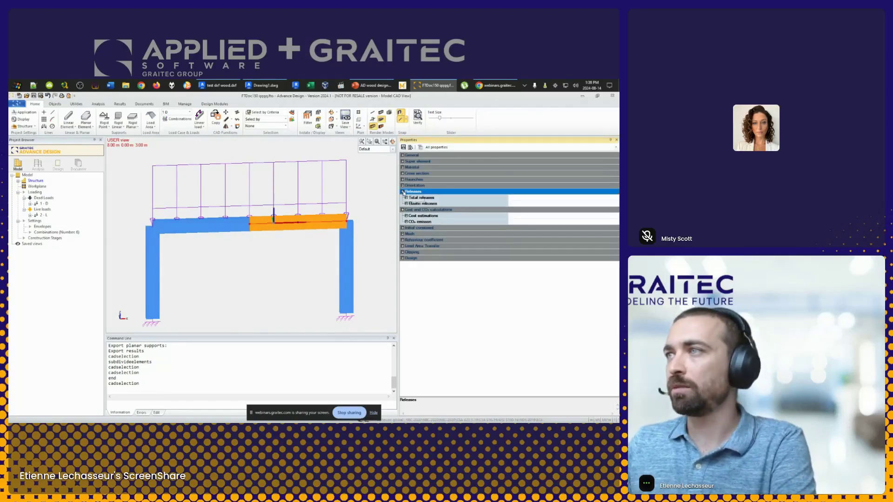
click(406, 198)
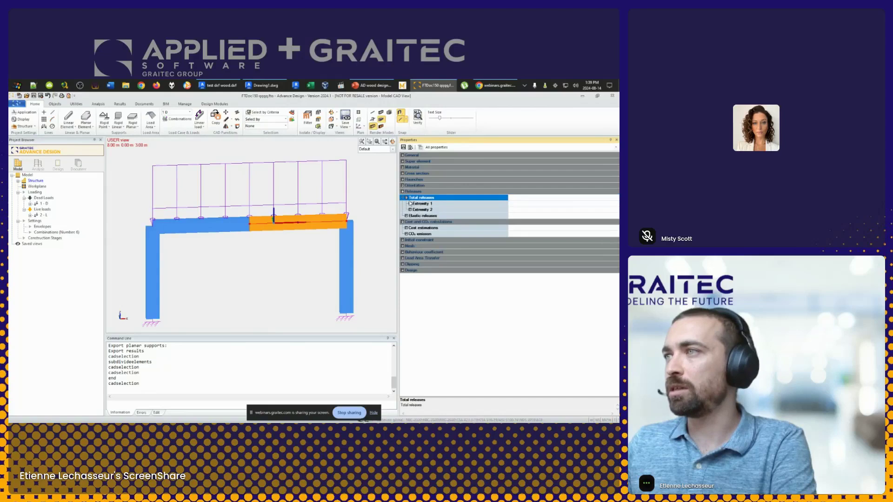
click(406, 198)
click(406, 197)
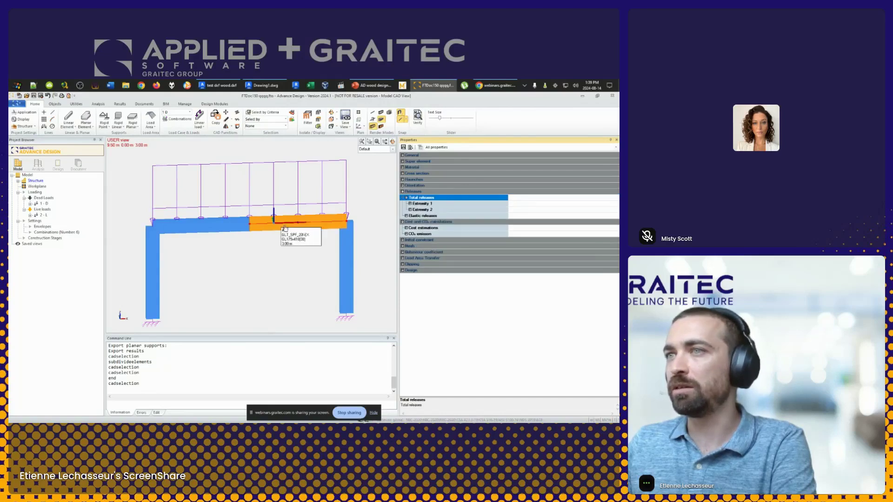
shift+middle_drag(271, 247, 298, 237)
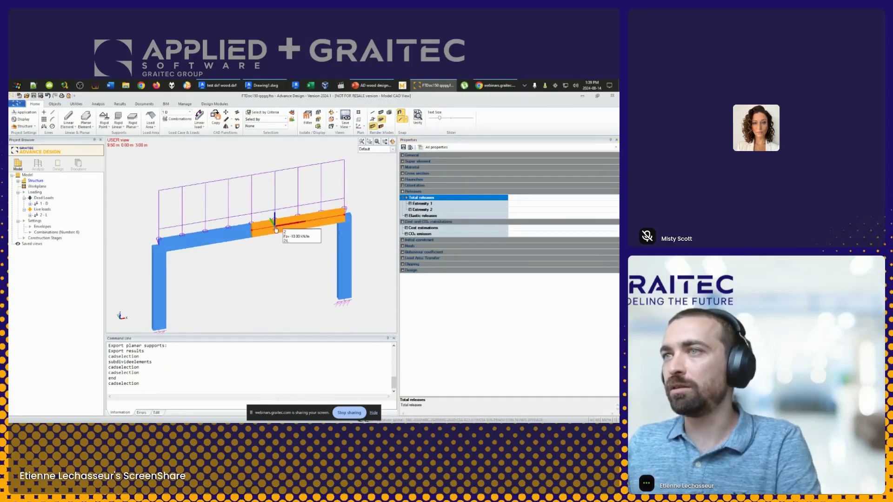
click(410, 204)
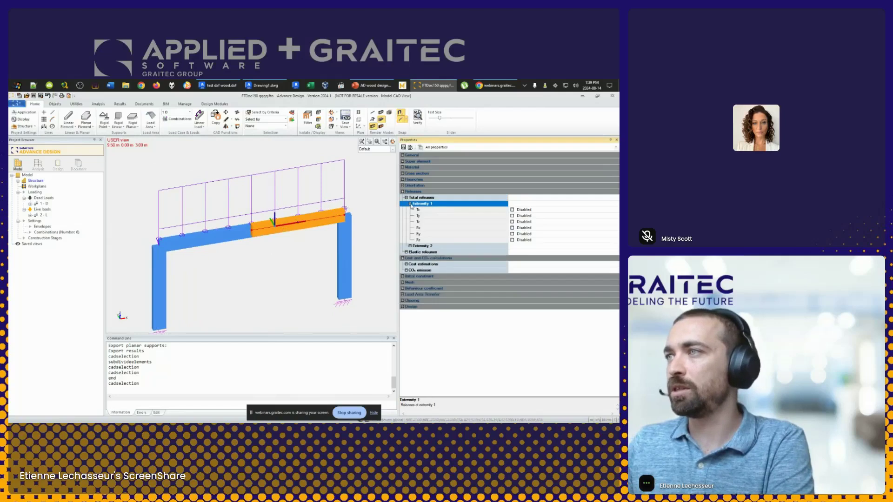
click(513, 235)
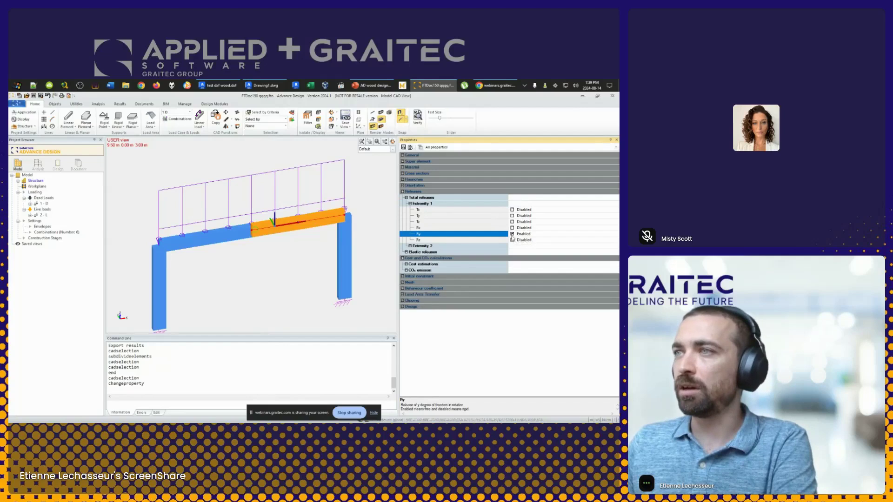
middle_drag(177, 234, 251, 281)
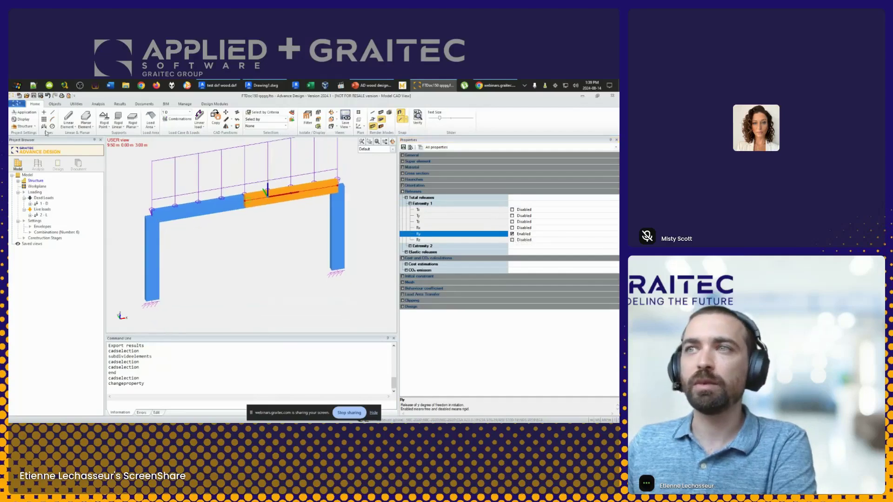
Create a new analysis model and run the FE calculation on the hinged frame
click(38, 164)
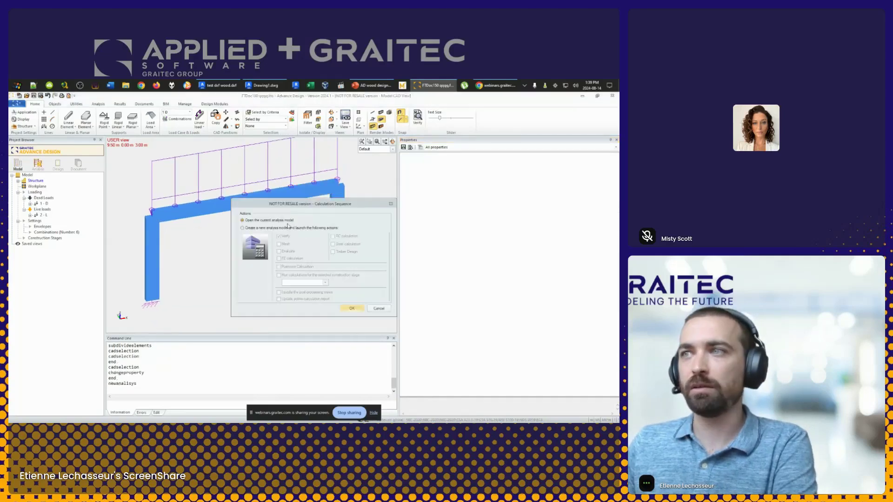
click(294, 258)
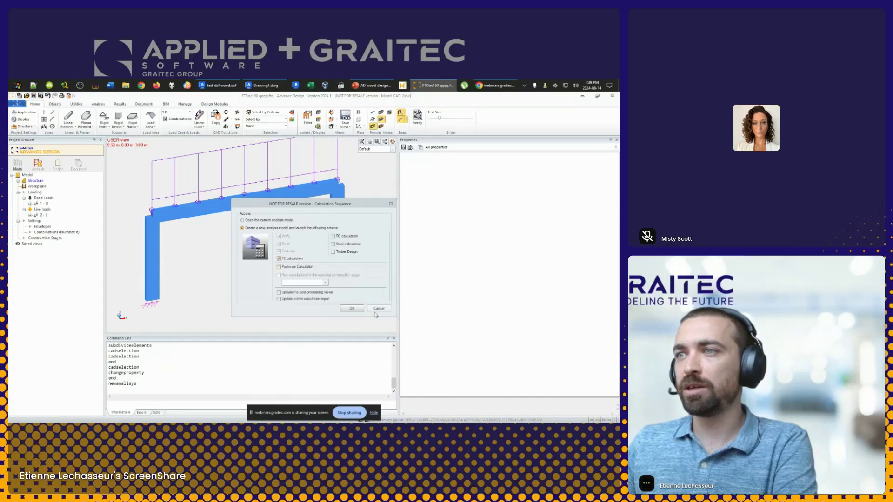
click(351, 308)
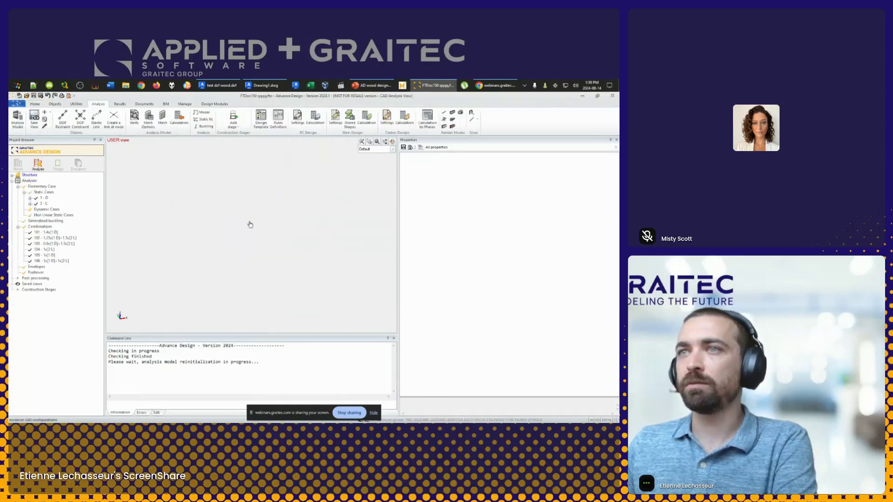
Display the My bending moment diagram of the linear elements from the force results
click(149, 112)
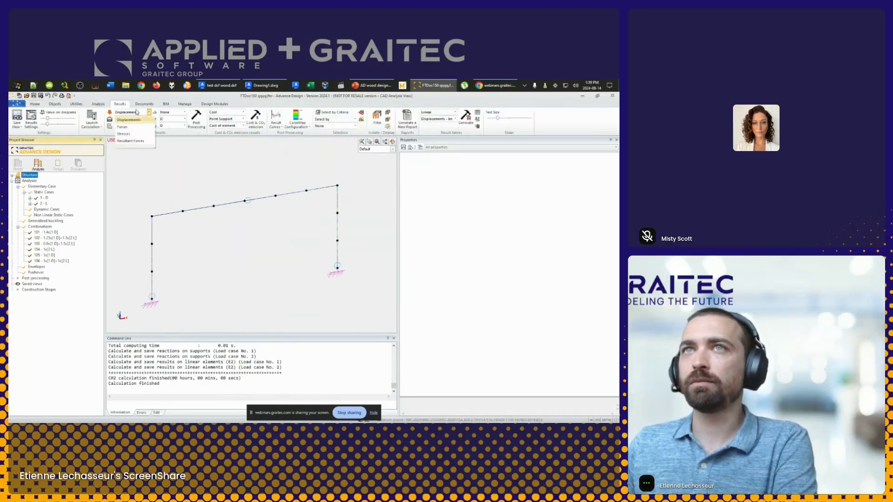
click(124, 126)
click(184, 119)
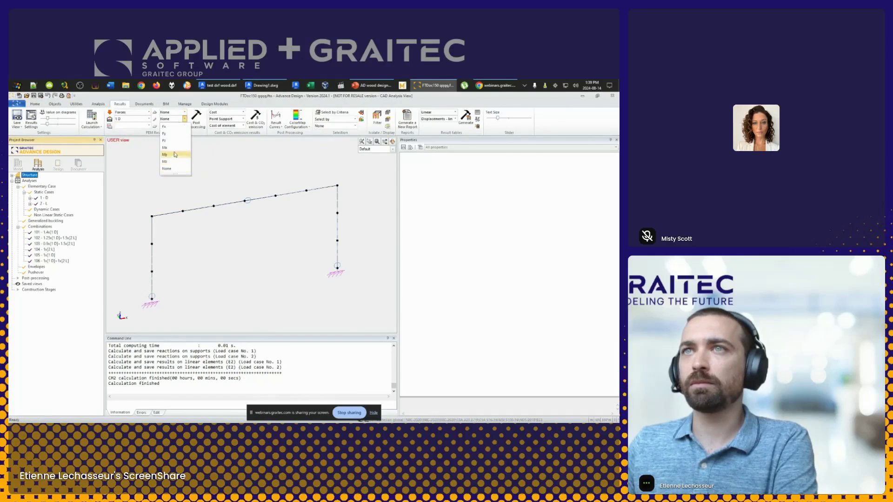
click(202, 104)
click(120, 104)
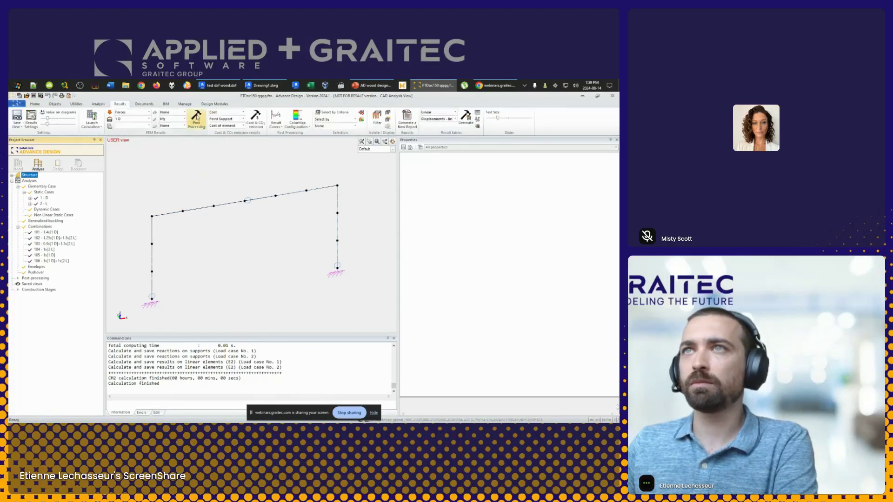
click(196, 119)
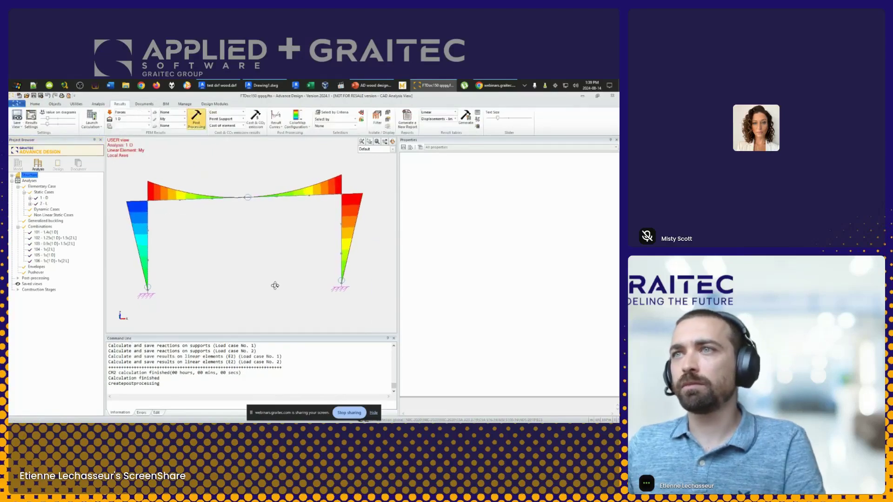